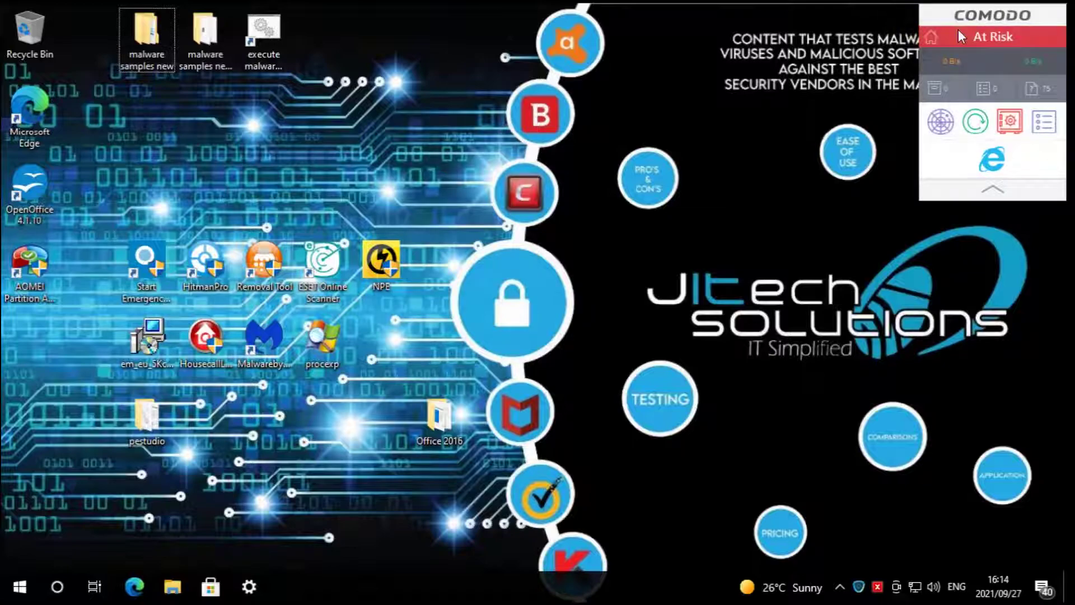
- Show Comodo's Manage Protection panel, with Antivirus switched off and the other six protections on
click(991, 32)
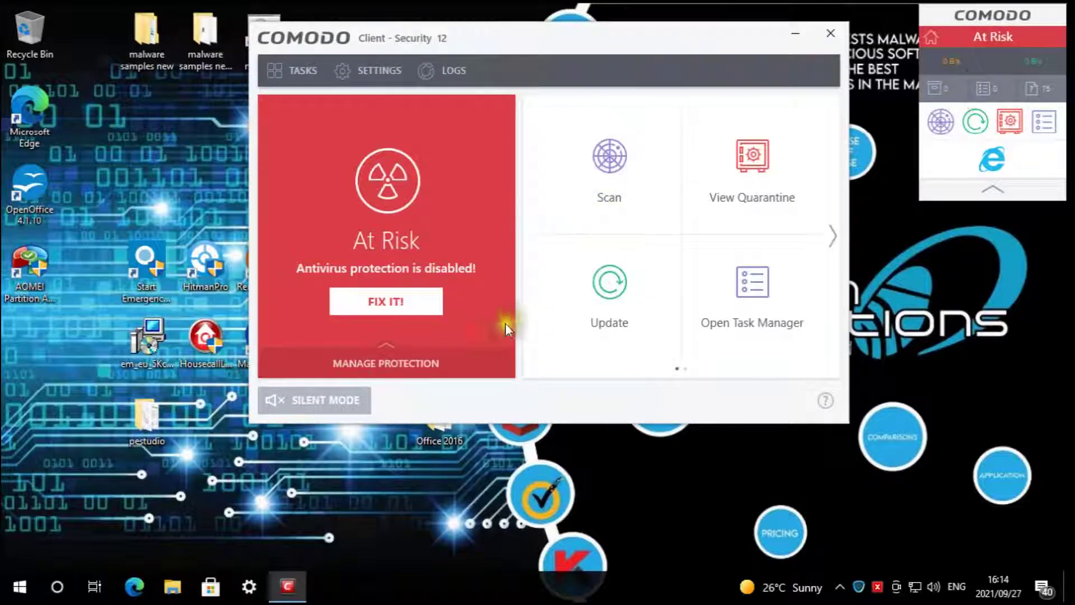
click(486, 365)
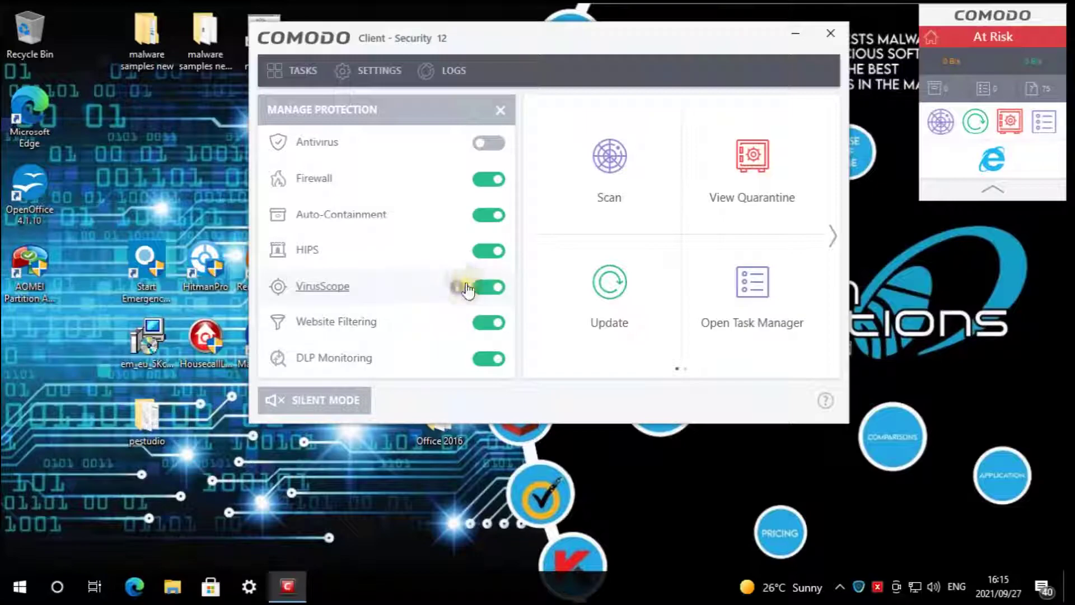
drag(434, 42, 481, 45)
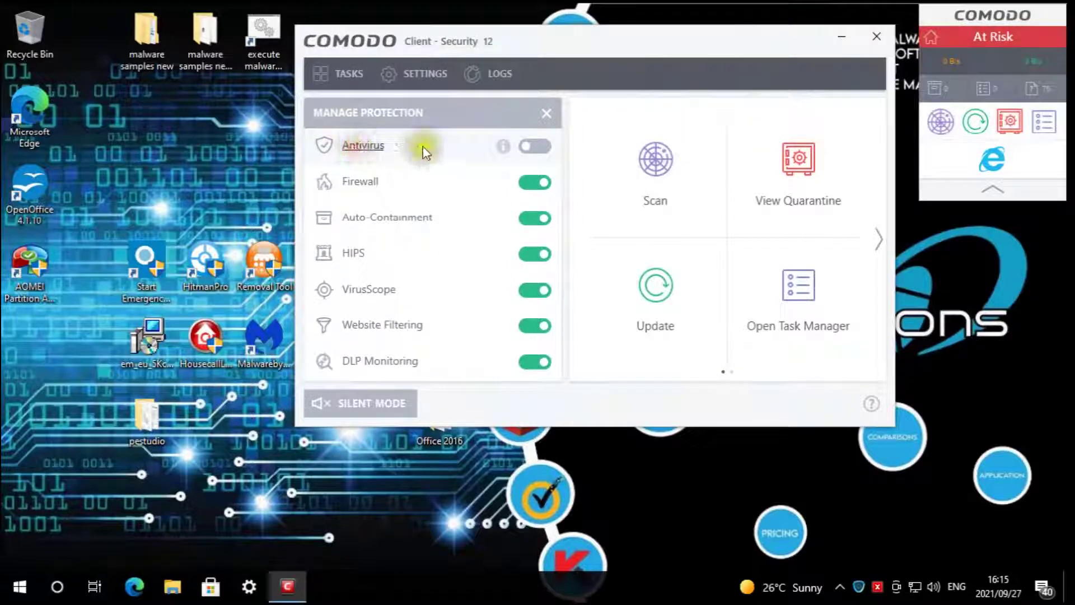
click(542, 125)
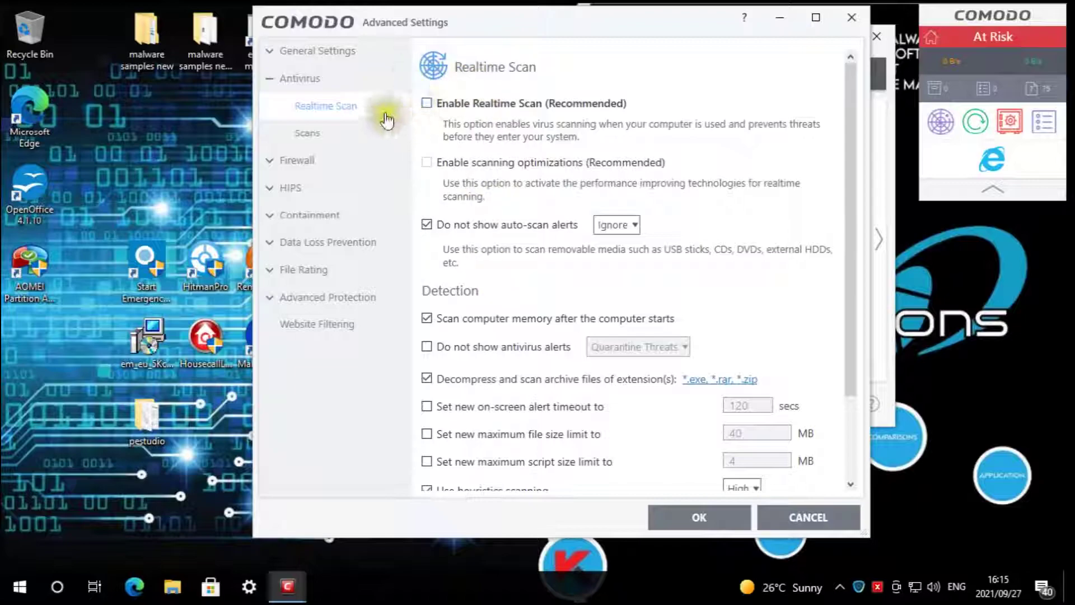
click(306, 159)
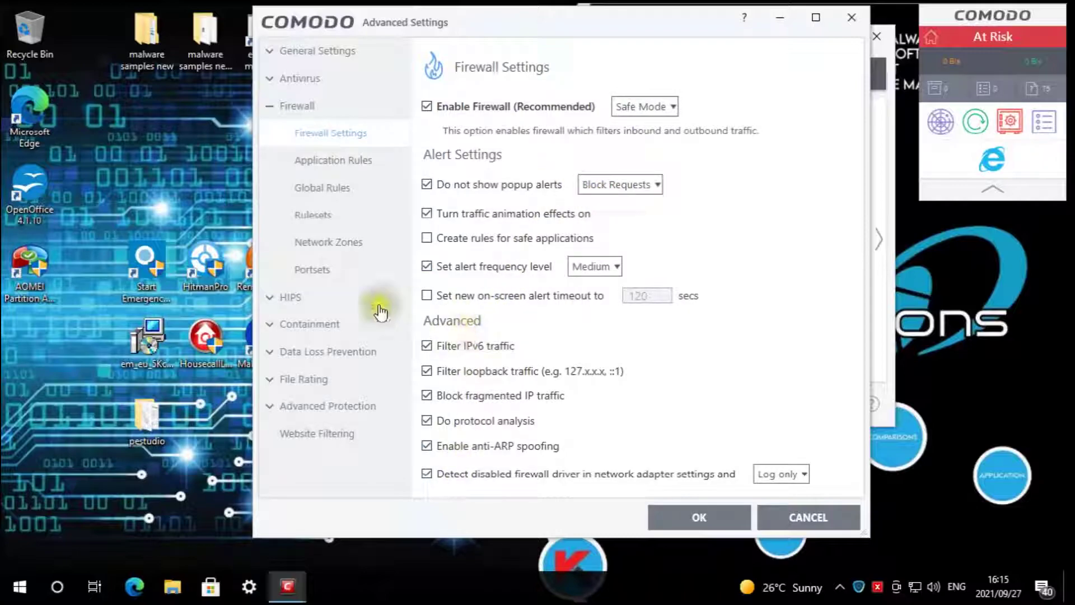
click(312, 296)
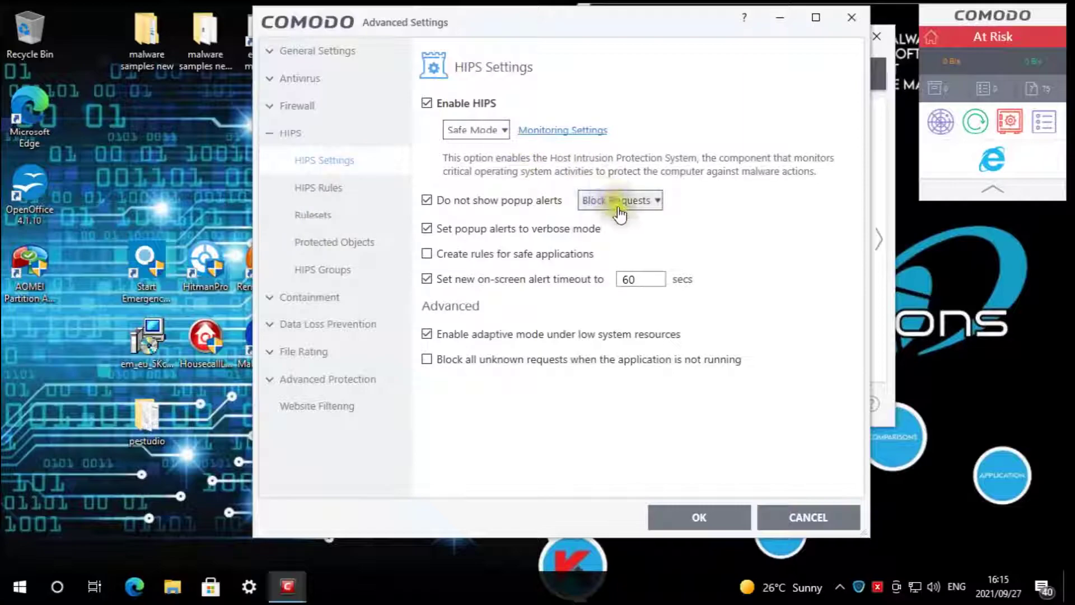
click(329, 307)
click(361, 188)
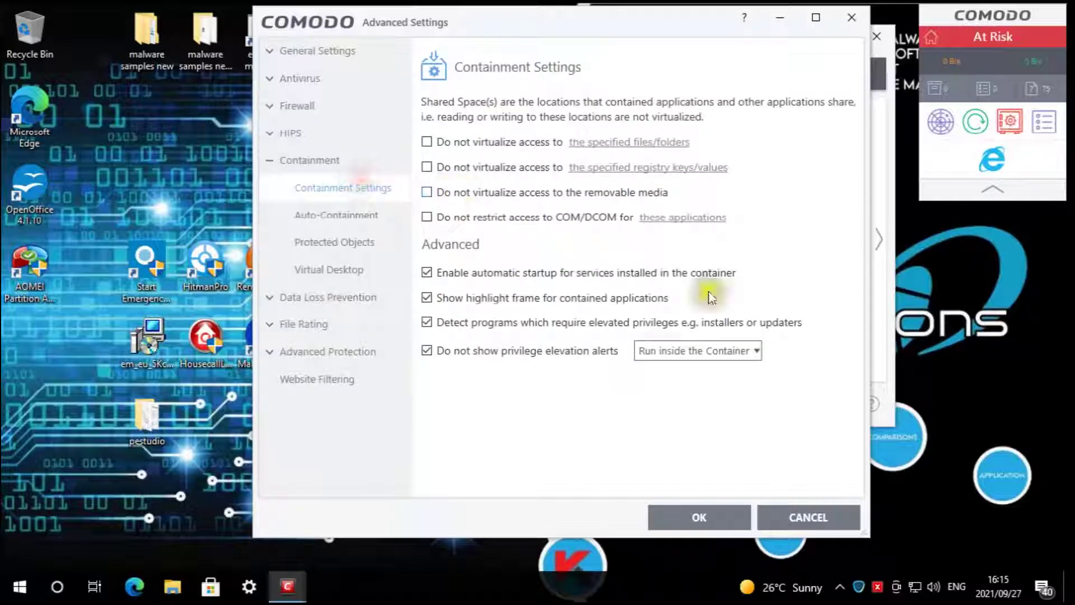
click(368, 213)
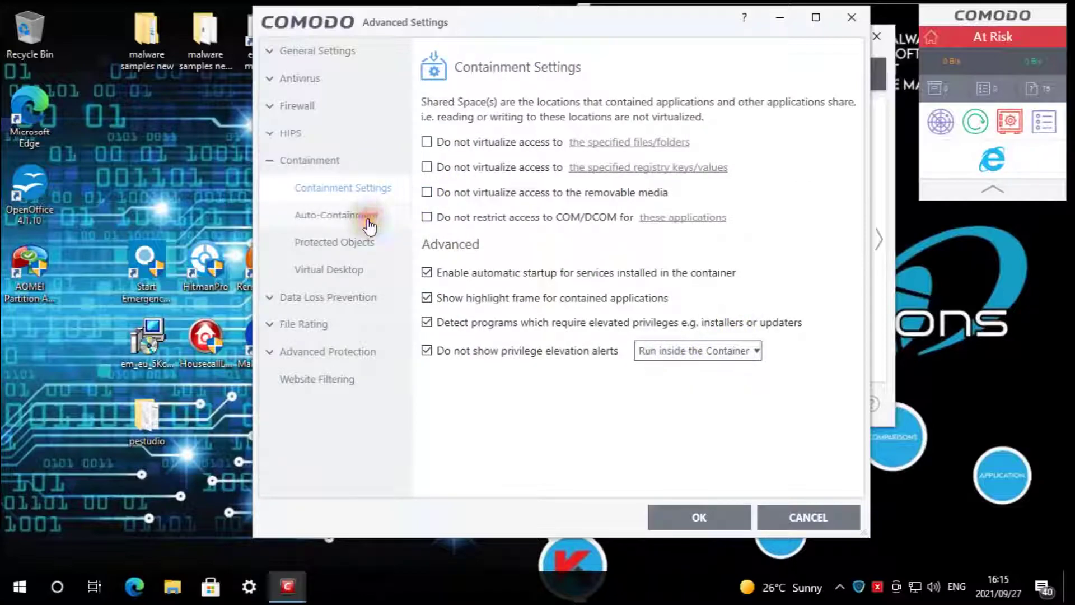
drag(855, 309, 851, 193)
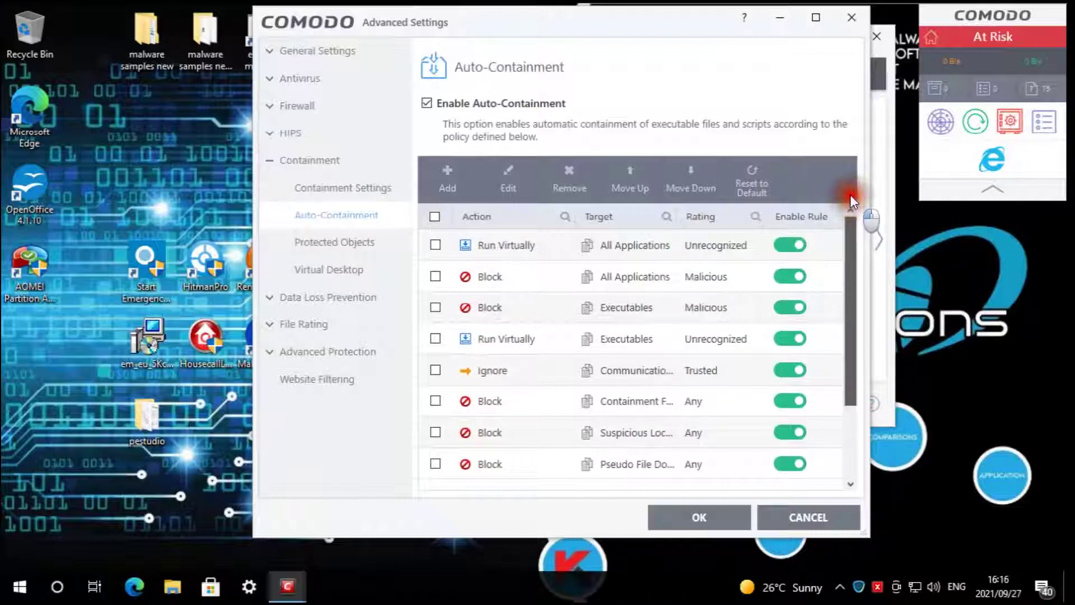
click(307, 353)
click(308, 270)
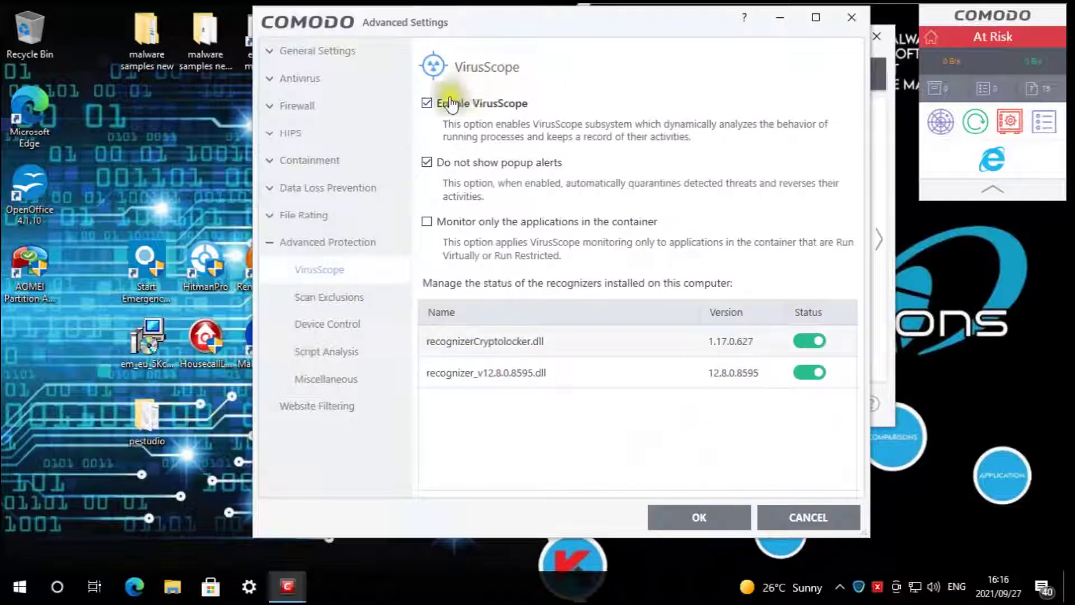
click(331, 352)
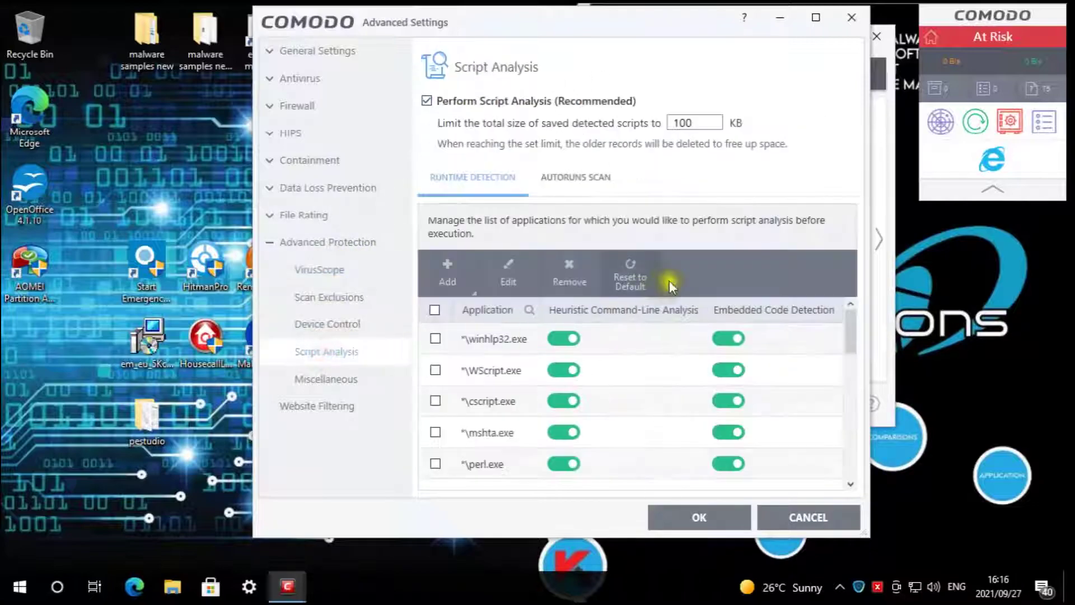
mouse_move(849, 325)
mouse_down()
mouse_move(852, 468)
mouse_move(849, 326)
mouse_move(859, 307)
mouse_up()
click(573, 180)
drag(850, 323, 859, 471)
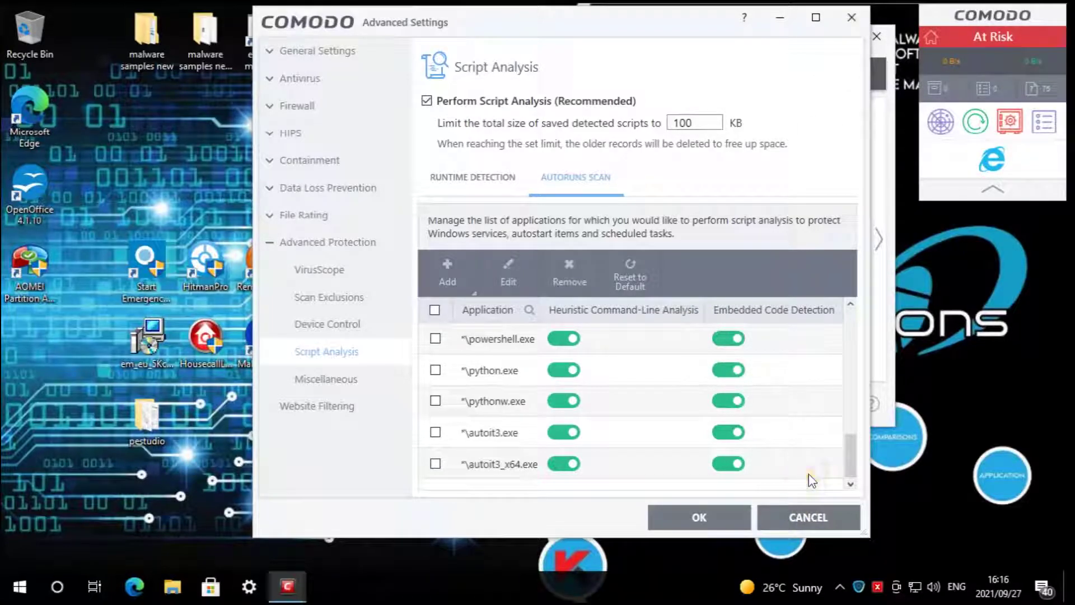
click(808, 516)
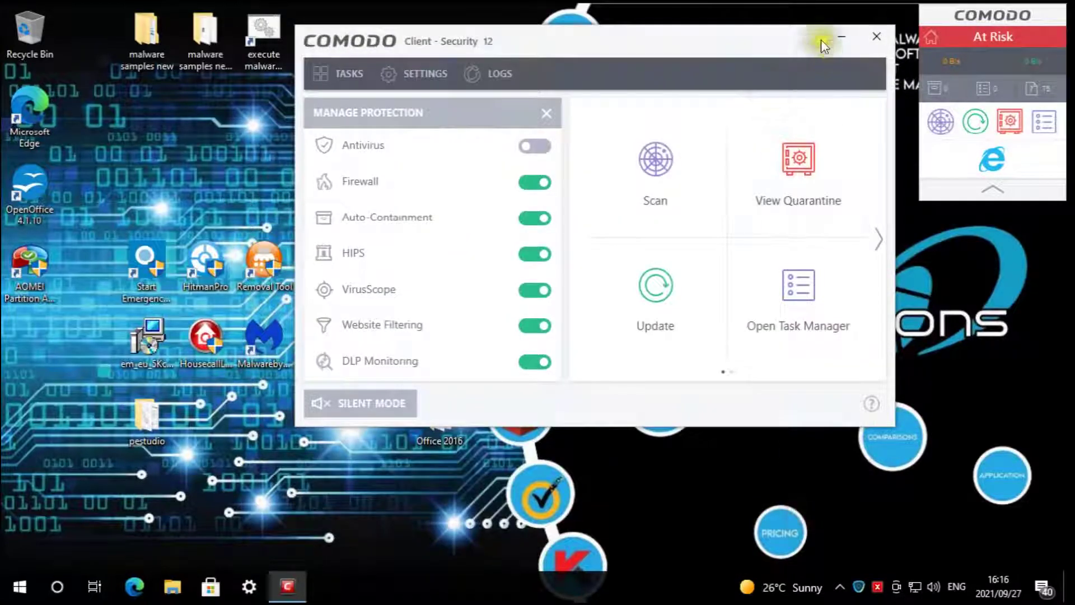
- Close Comodo and open the 'malware samples new' folder, positioned on the right of the screen
click(878, 36)
double_click(150, 46)
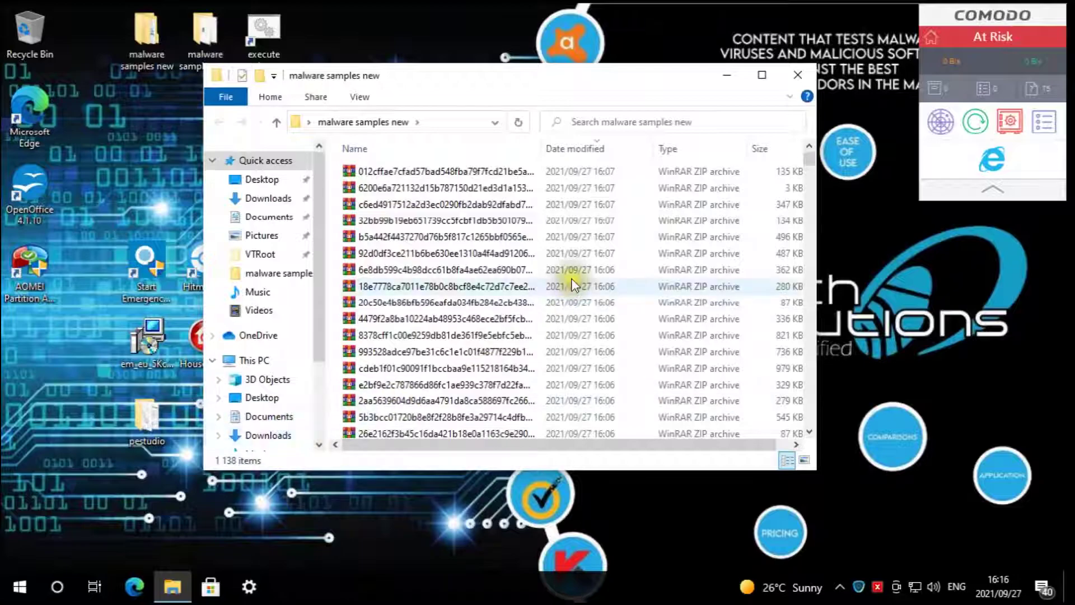
drag(489, 76, 560, 73)
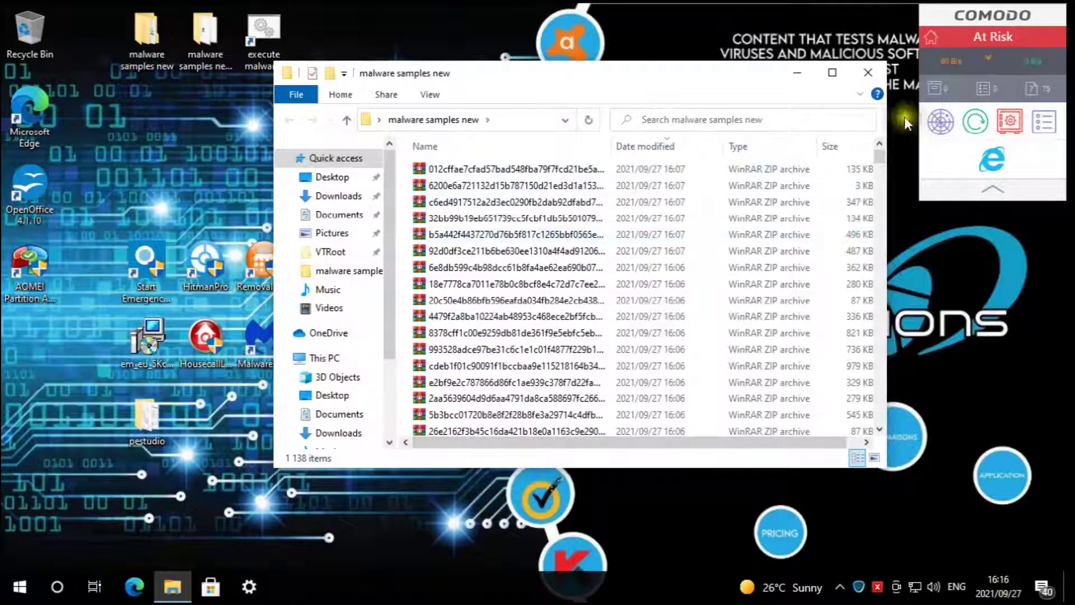
click(882, 154)
drag(883, 154, 869, 432)
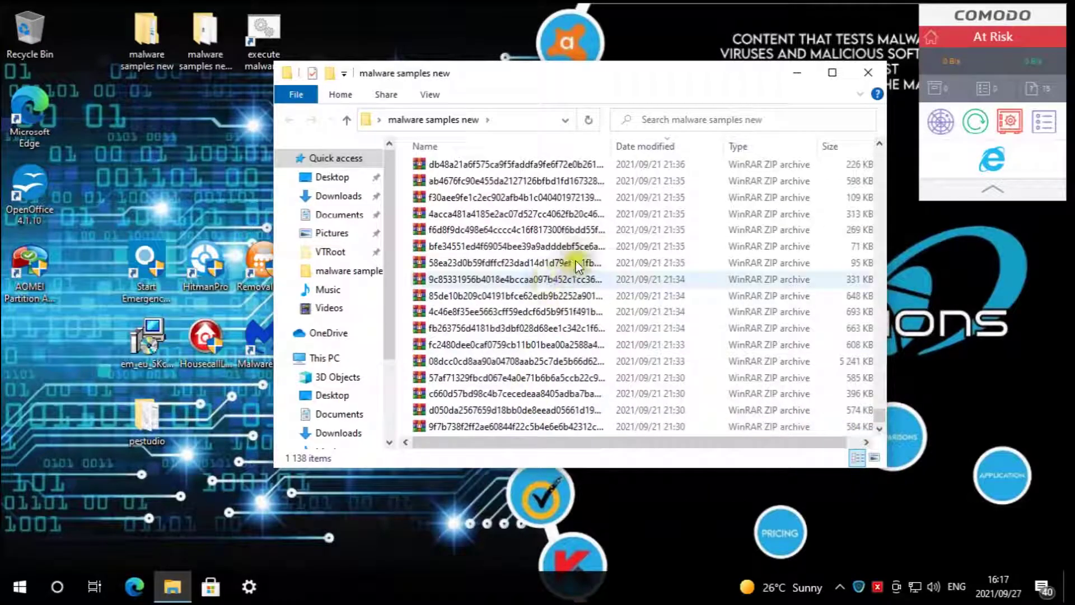
drag(416, 68, 499, 68)
- Select all 1,138 archives and Extract Here into the 'malware samples new extracted' folder
click(643, 288)
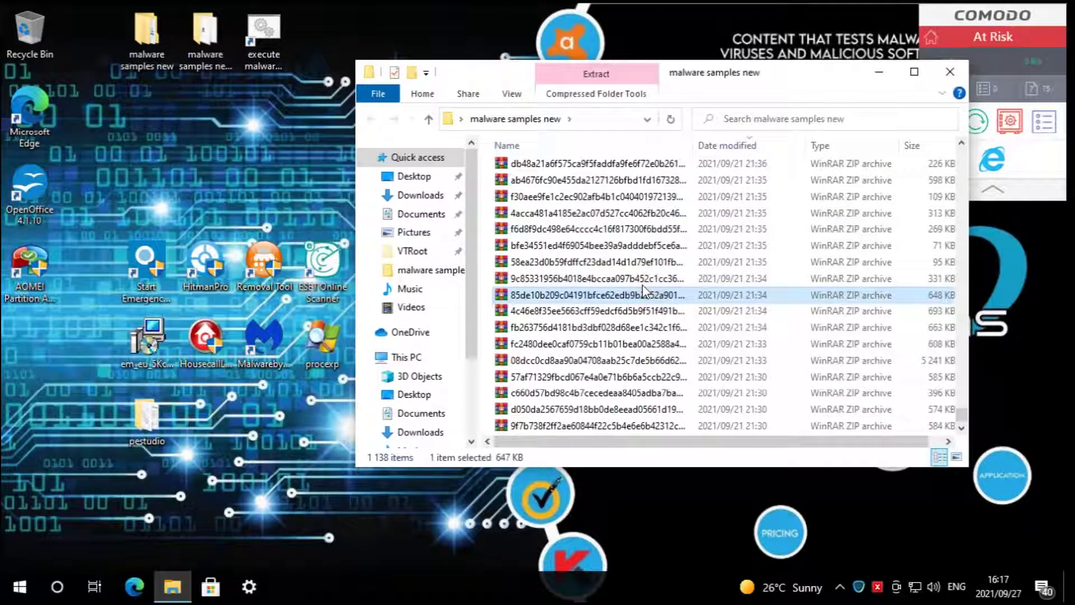
key(ctrl+a)
drag(575, 218, 202, 29)
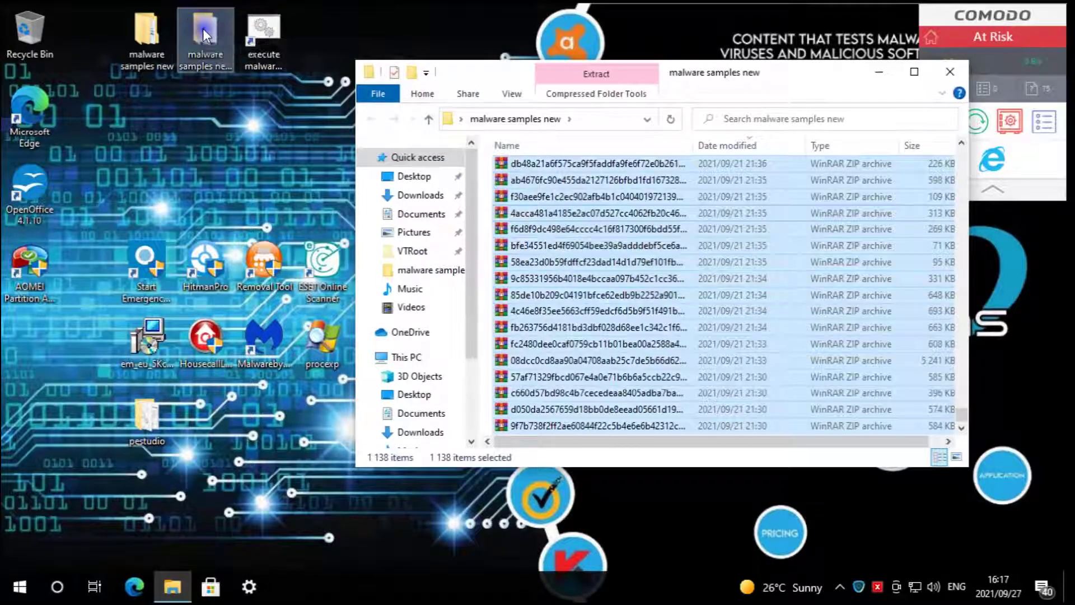
click(267, 94)
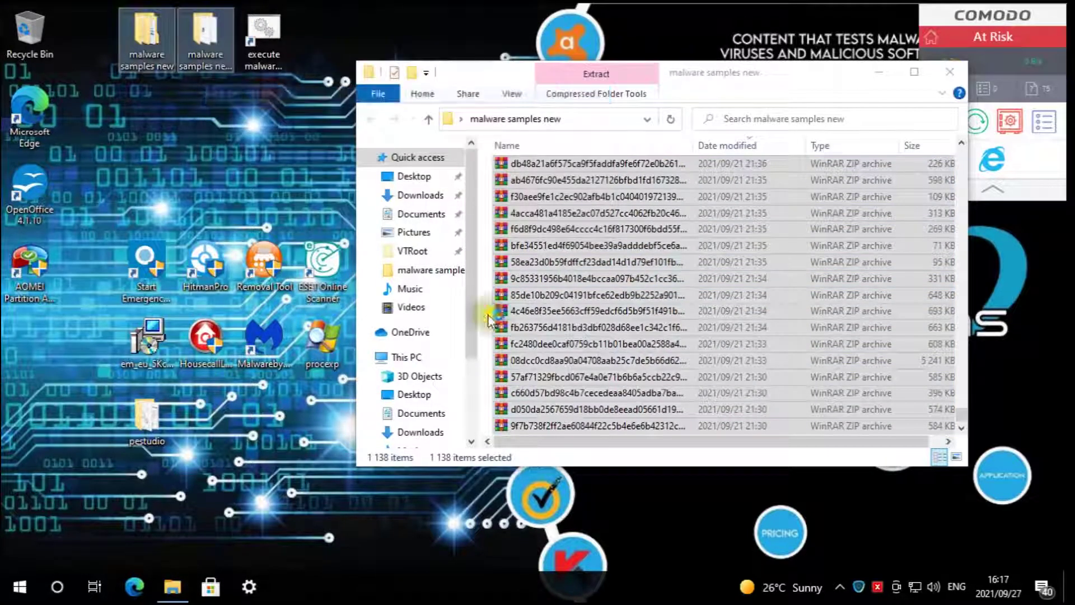
click(840, 587)
click(860, 527)
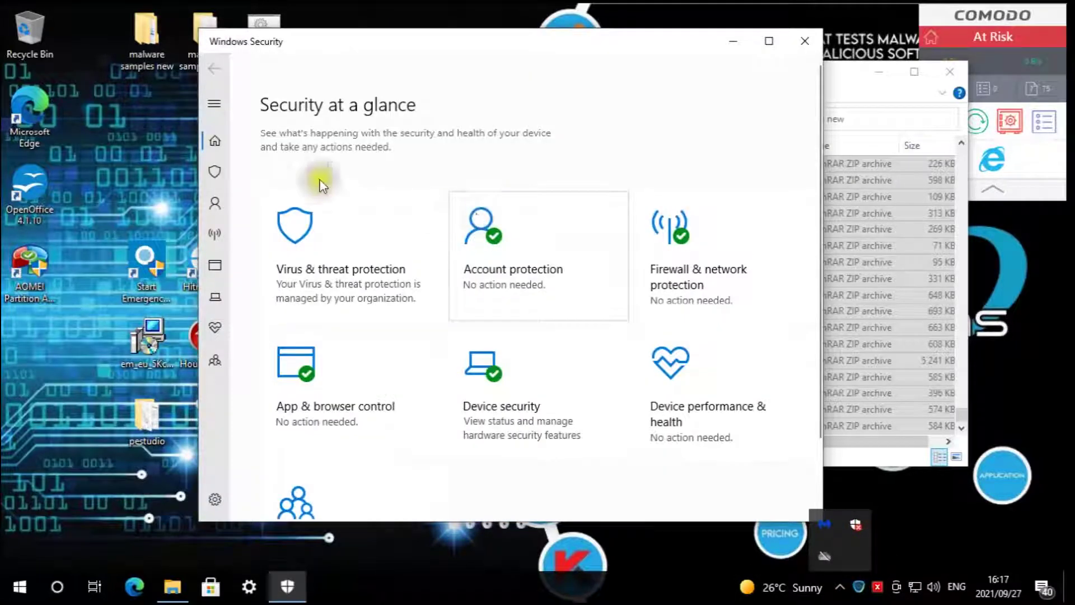
click(354, 234)
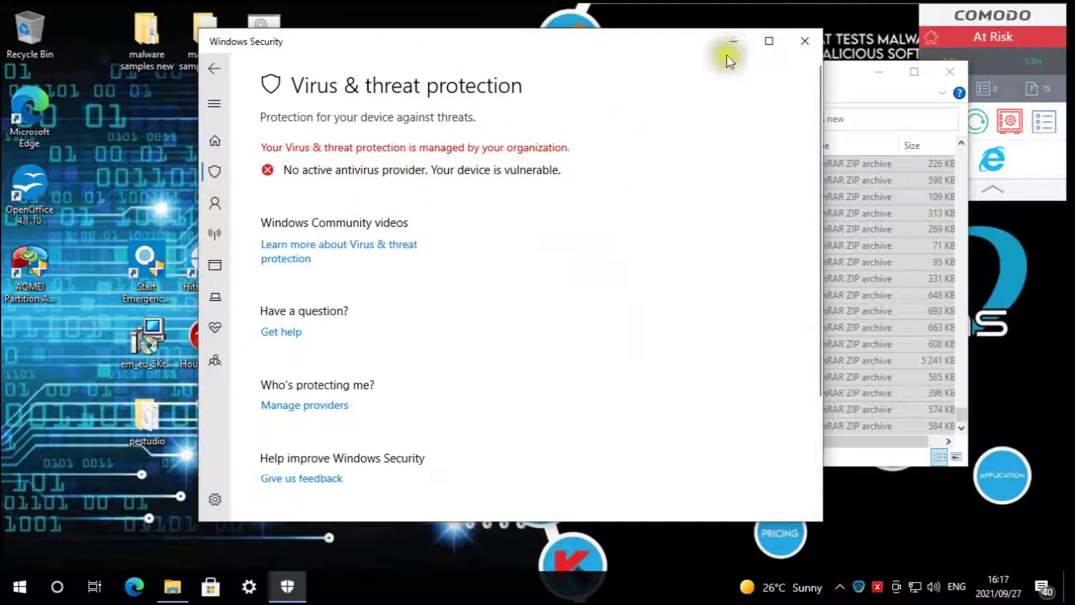
click(805, 40)
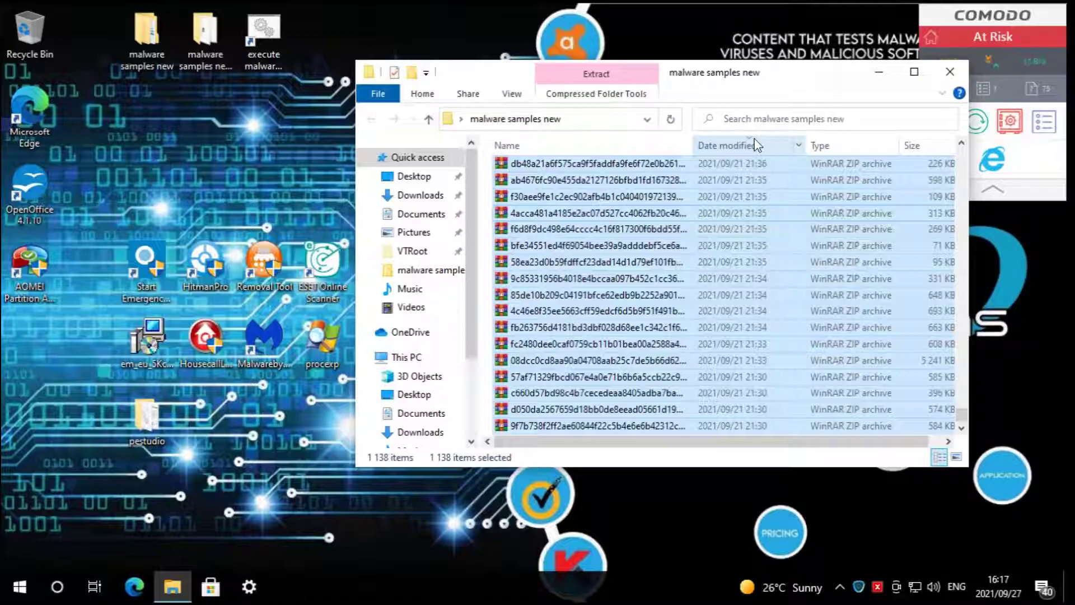
- Choose Yes to All for file replacement and enter the archive password to continue extraction
click(881, 70)
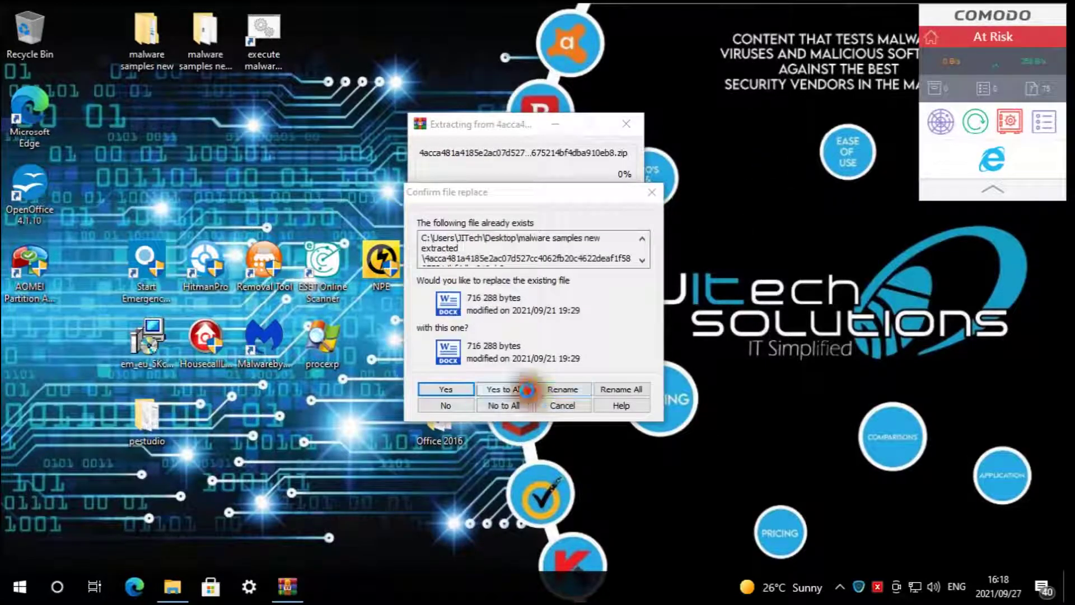
click(501, 389)
click(490, 262)
text(••••)
key(Return)
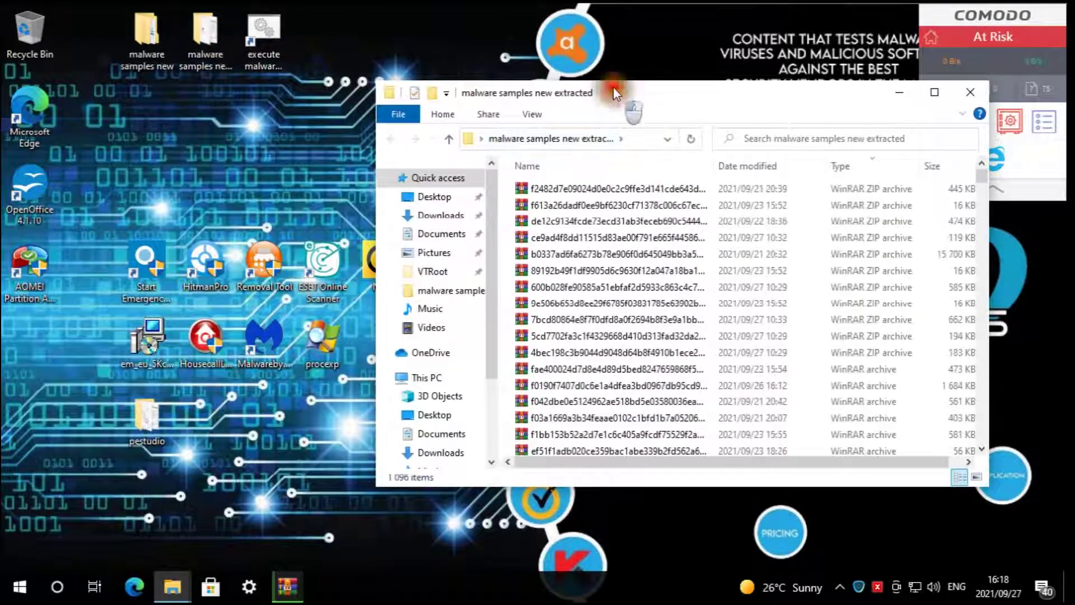
drag(613, 87, 620, 27)
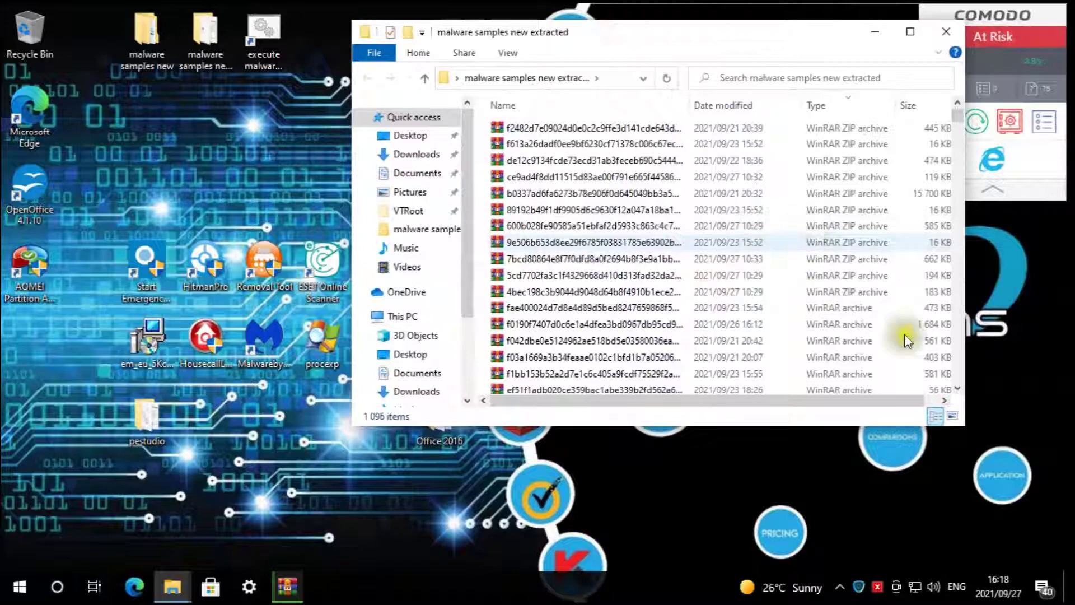
- Page through the extracted folder while WinRAR's extraction reaches 95% with 1,179 items
click(957, 388)
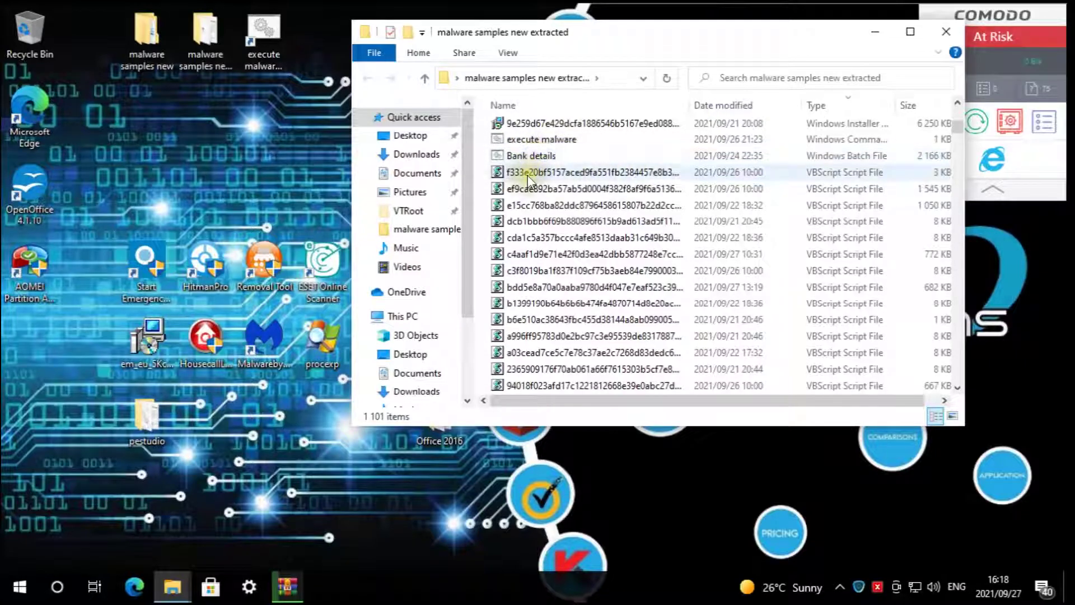
click(962, 371)
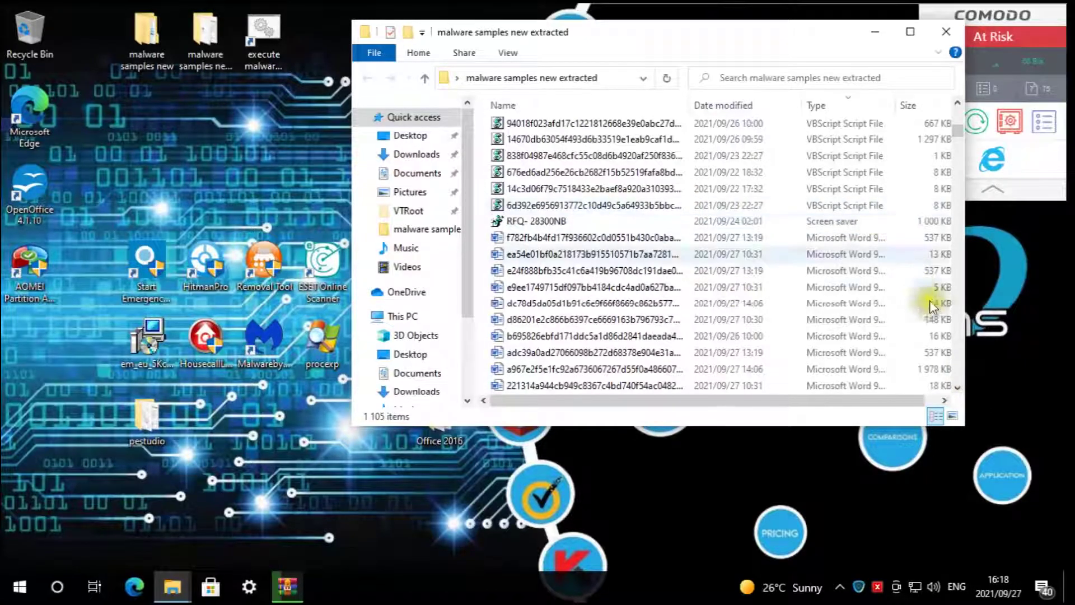
click(965, 341)
click(966, 341)
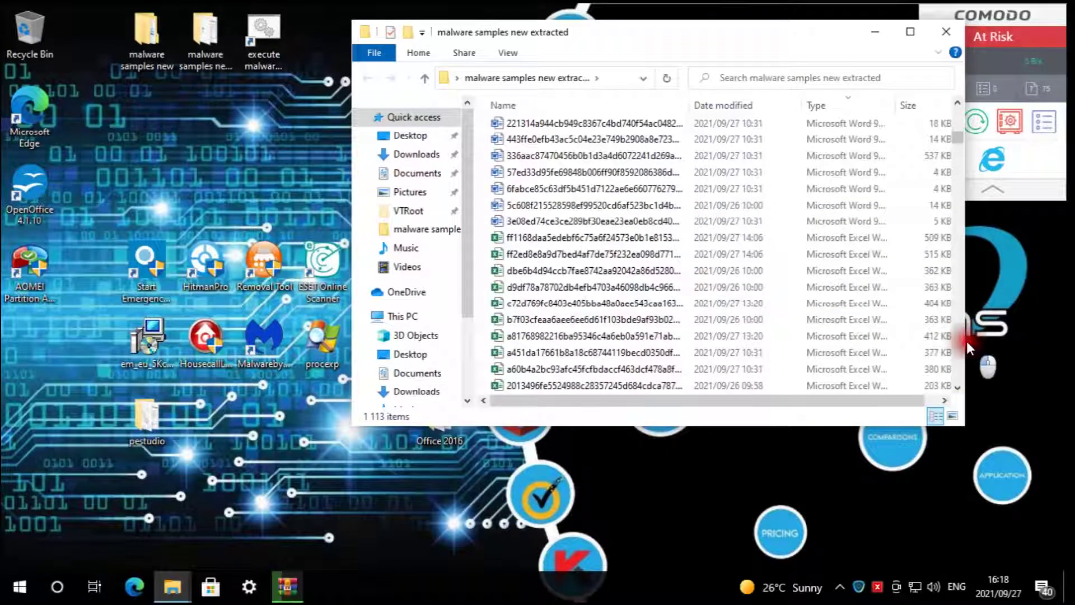
click(967, 341)
click(967, 341)
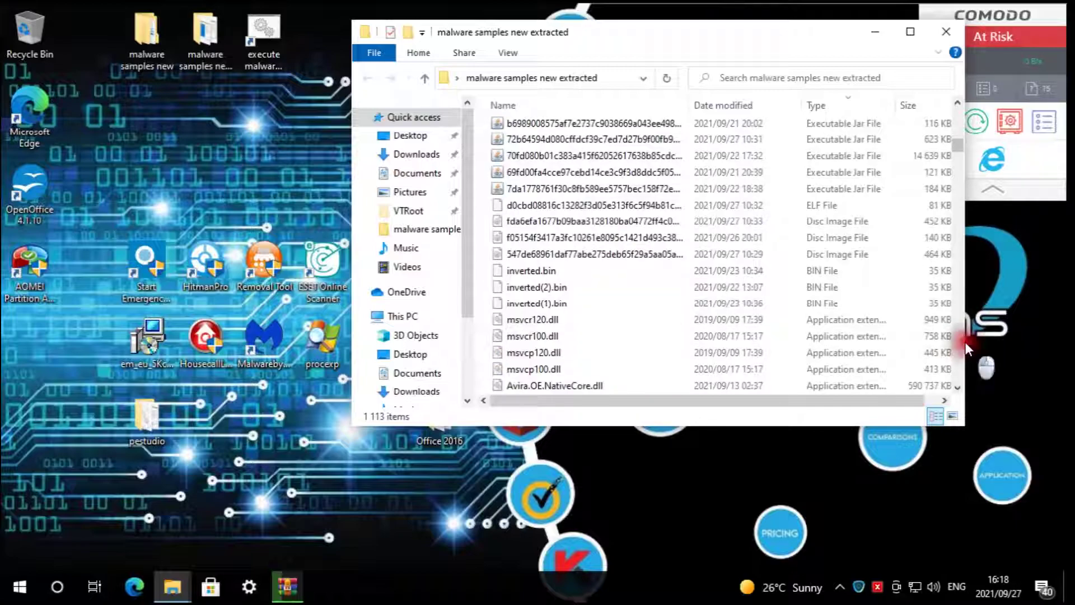
click(966, 342)
click(966, 341)
click(965, 342)
click(966, 342)
click(966, 341)
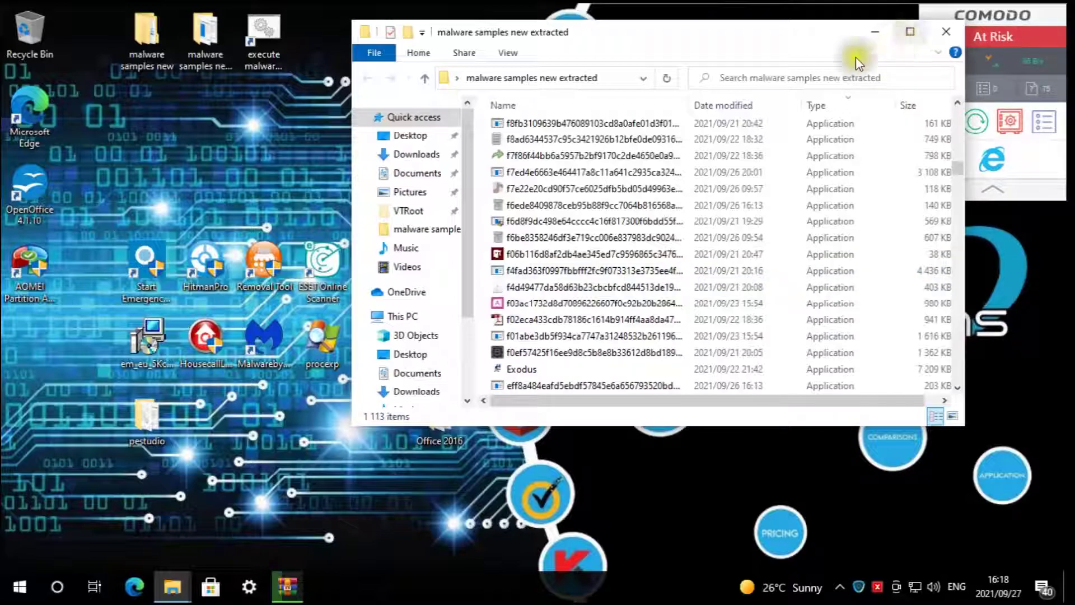
click(301, 600)
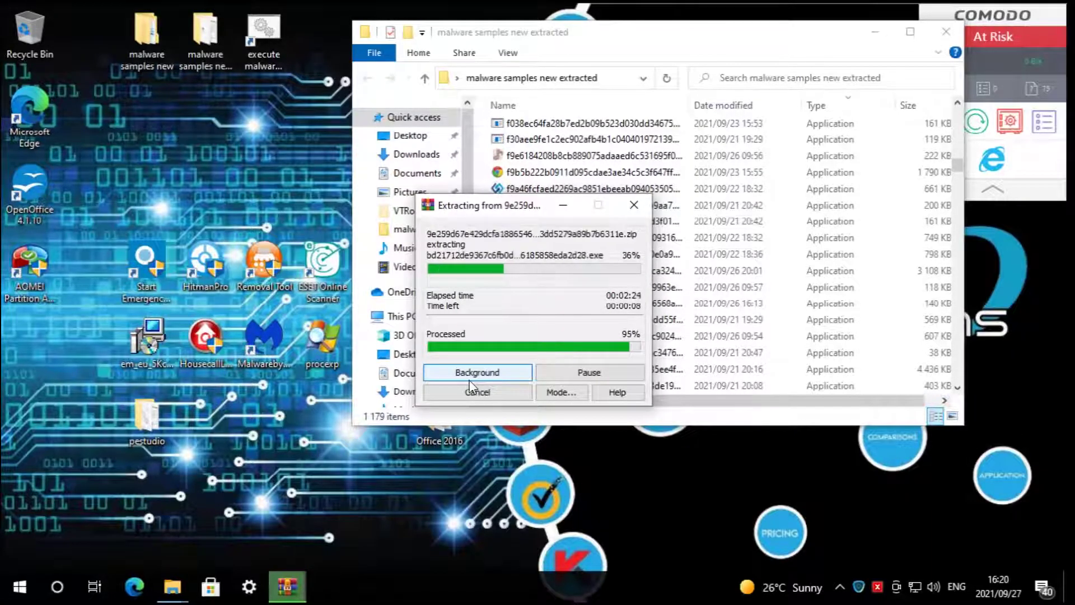
- Refresh the extracted folder's listing and select the 48 remaining zip archives
click(619, 209)
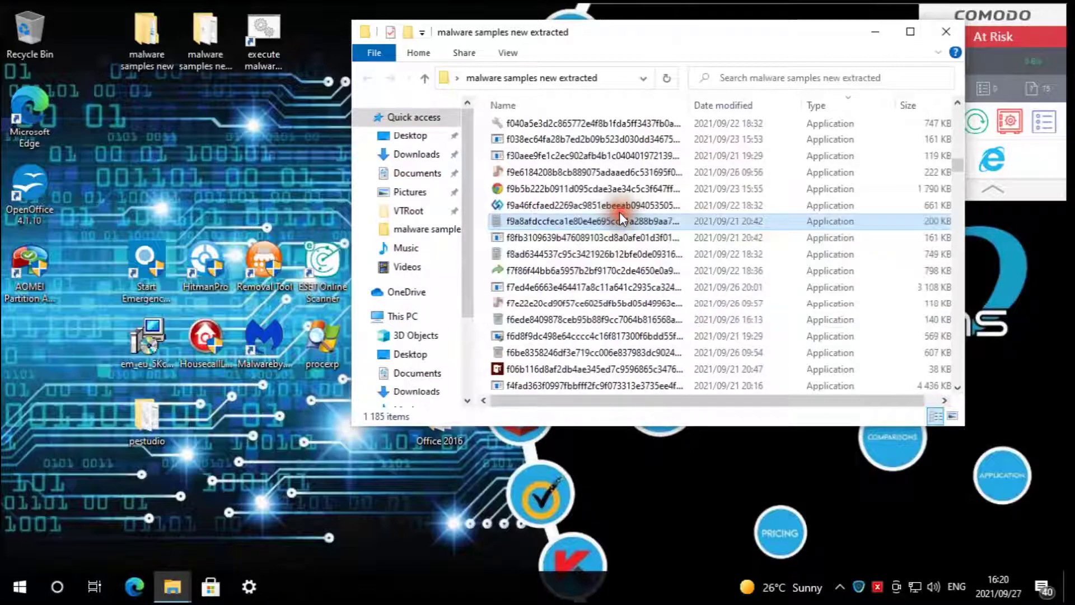
click(667, 79)
drag(960, 153, 946, 91)
click(587, 126)
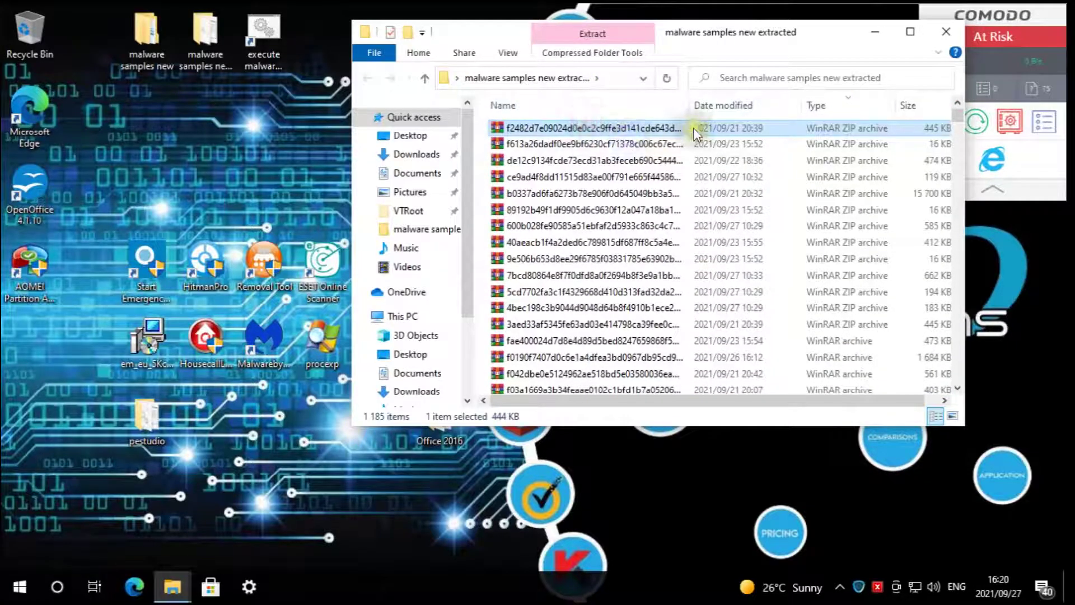
scroll(967, 340, down, 8)
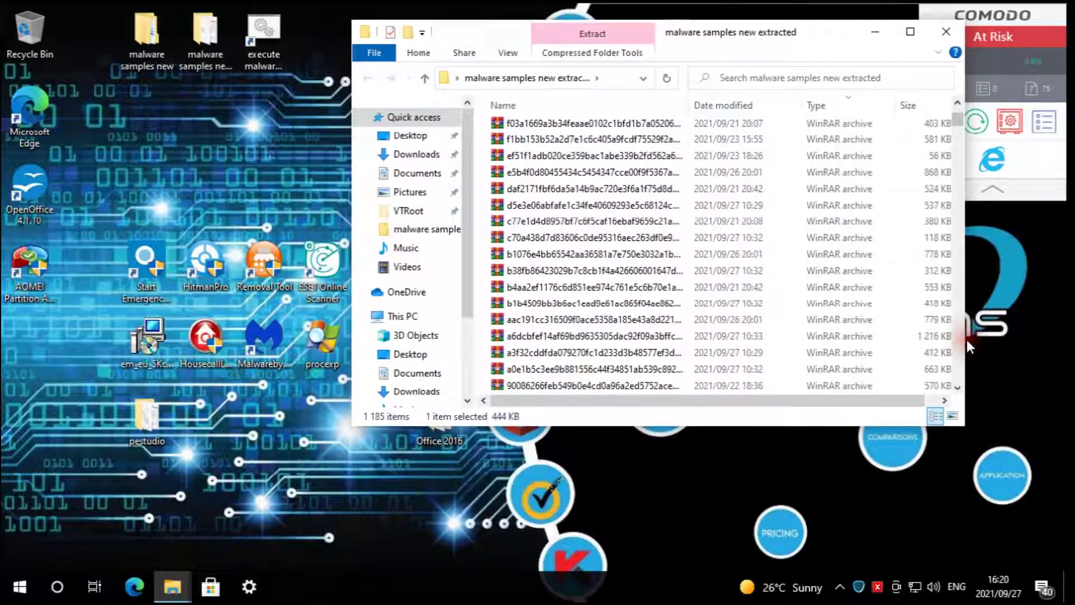
scroll(966, 339, down, 5)
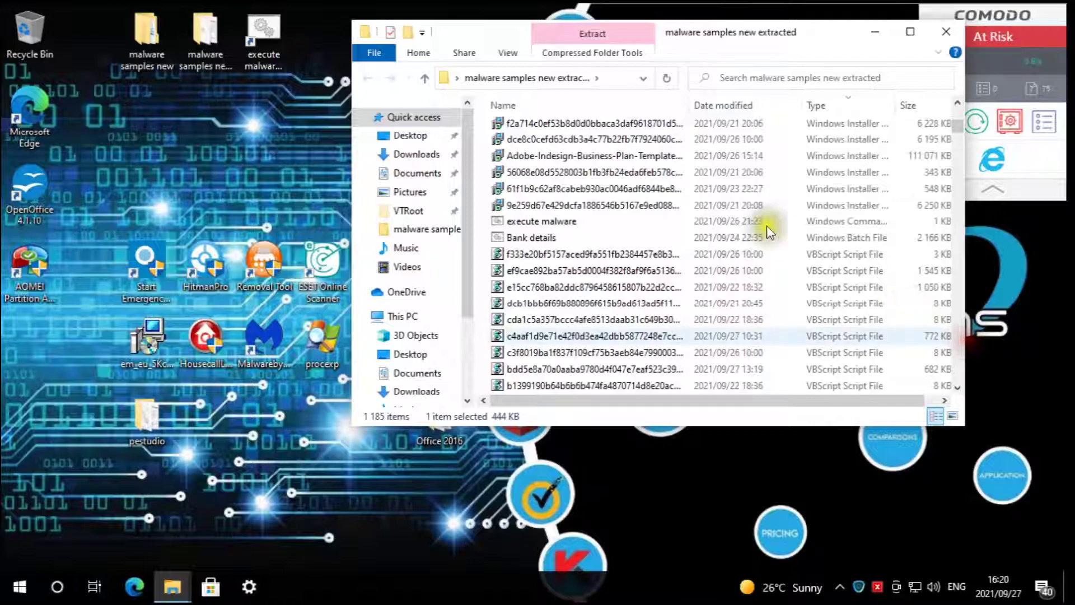
click(958, 102)
shift+click(622, 139)
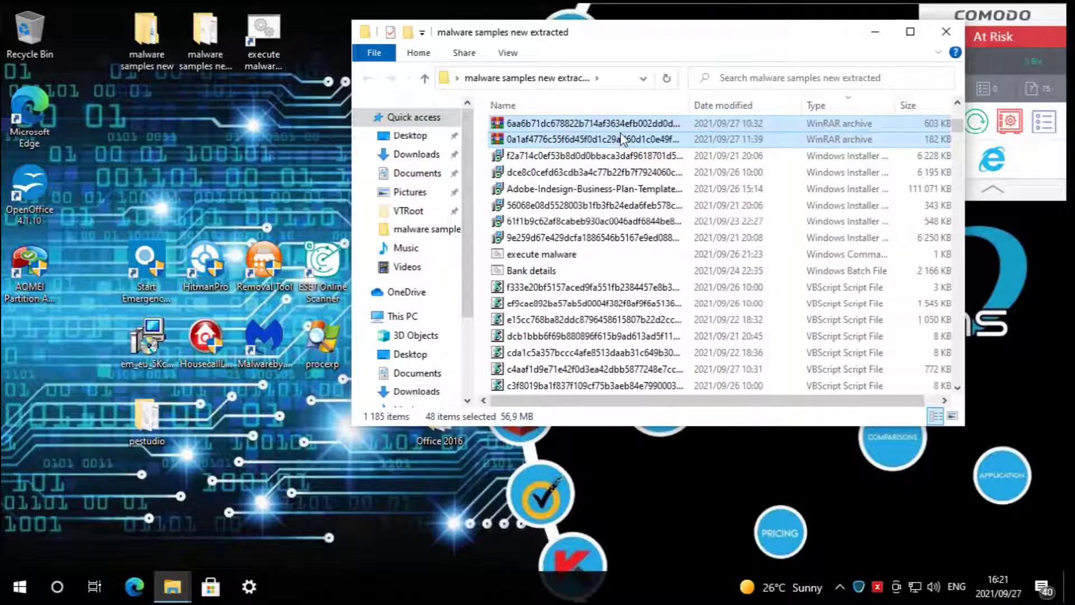
- Extract the 48 archives here with Rename All, enter the archive password, and close the folder
right_click(623, 139)
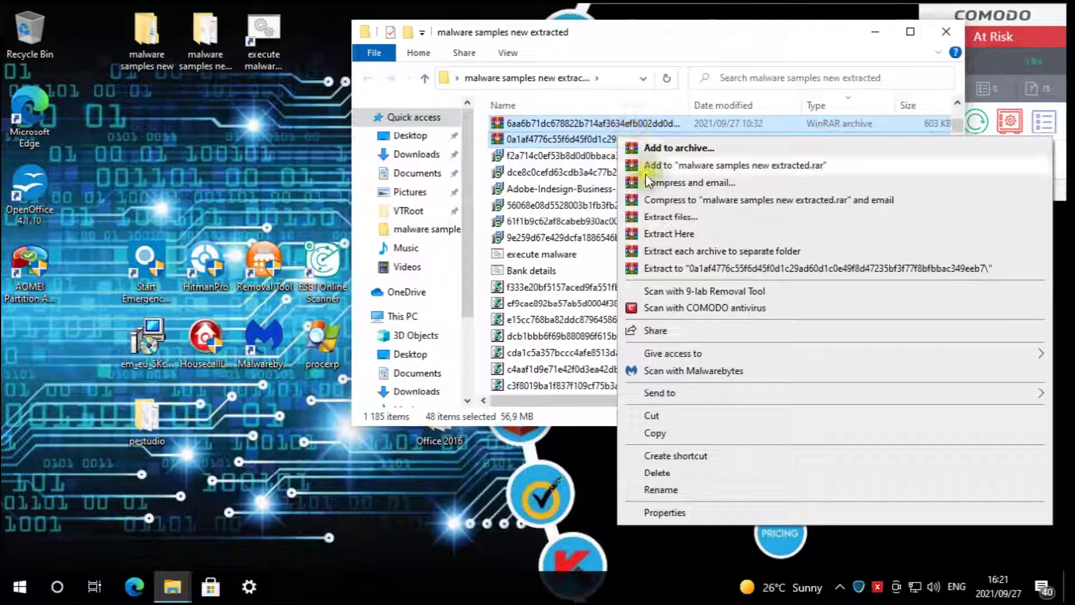
click(673, 234)
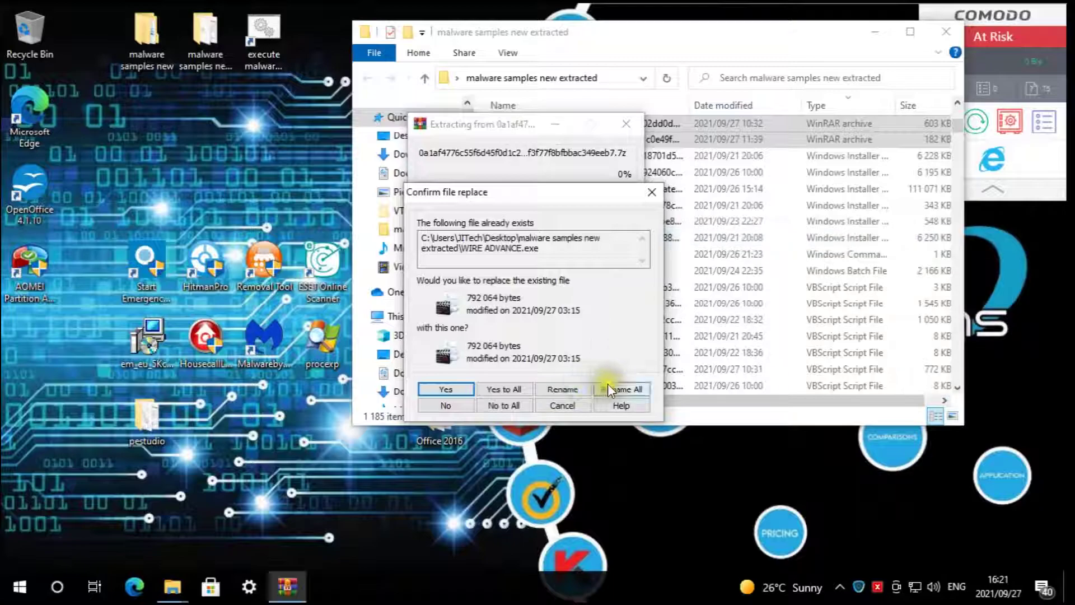
click(608, 388)
text(••••••••)
key(Return)
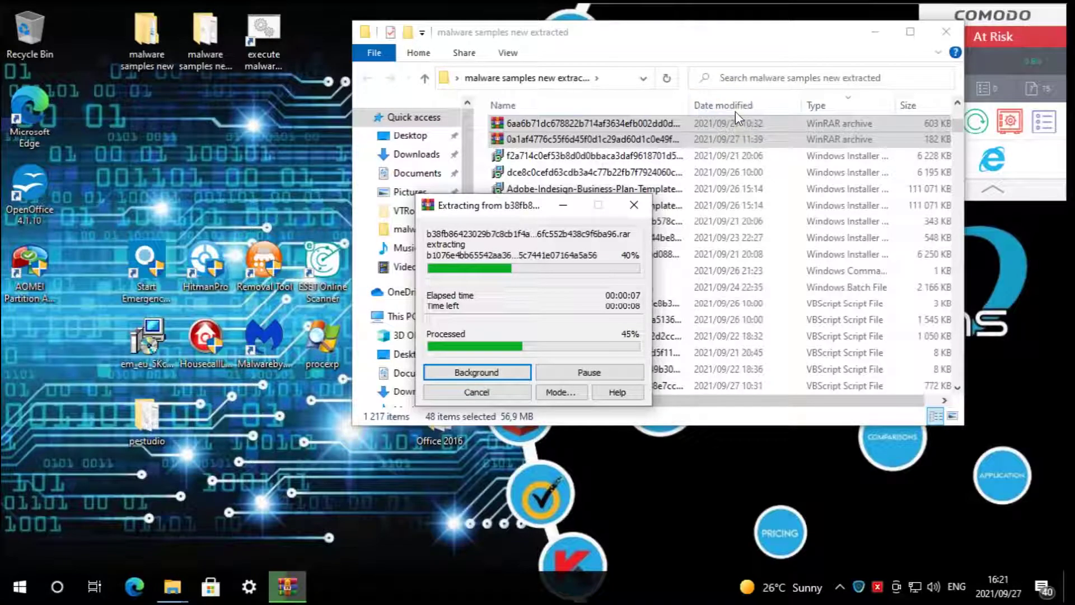
click(954, 32)
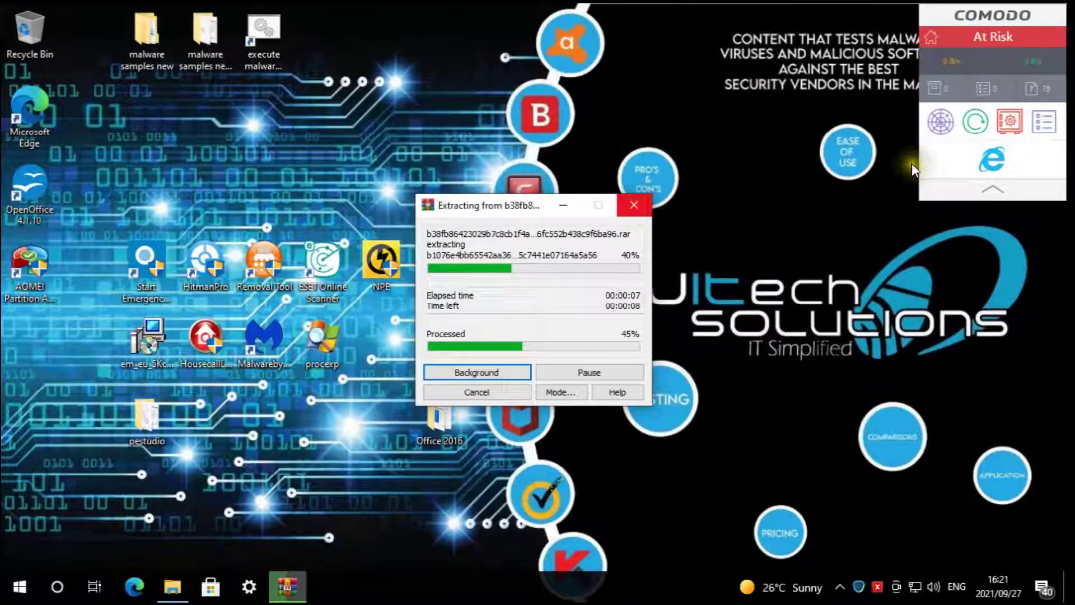
- Run Comodo's database update to 100% COMPLETED, then close the update window
click(983, 124)
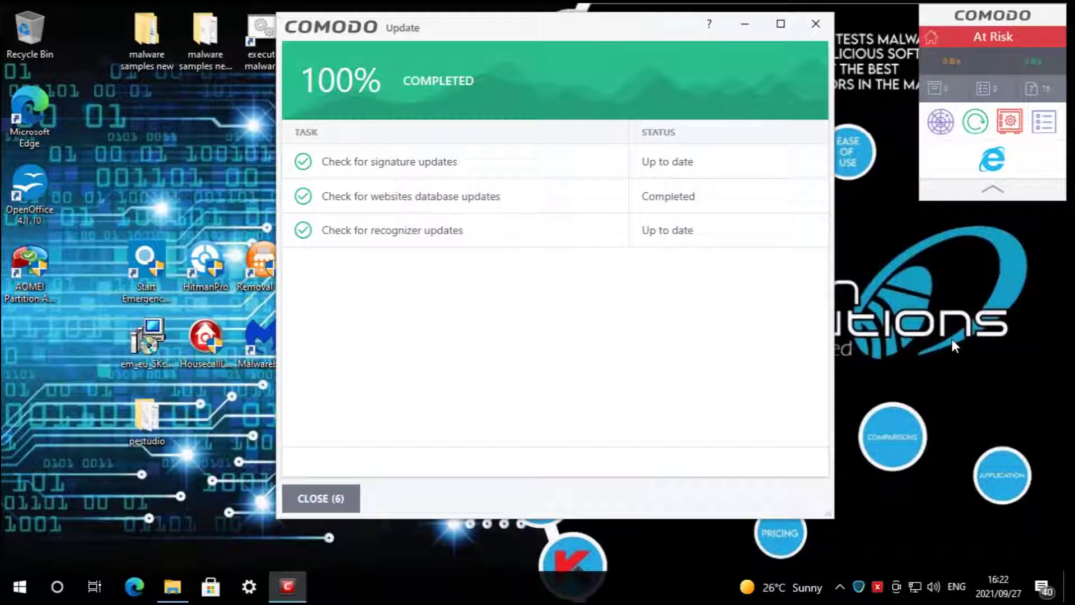
click(342, 498)
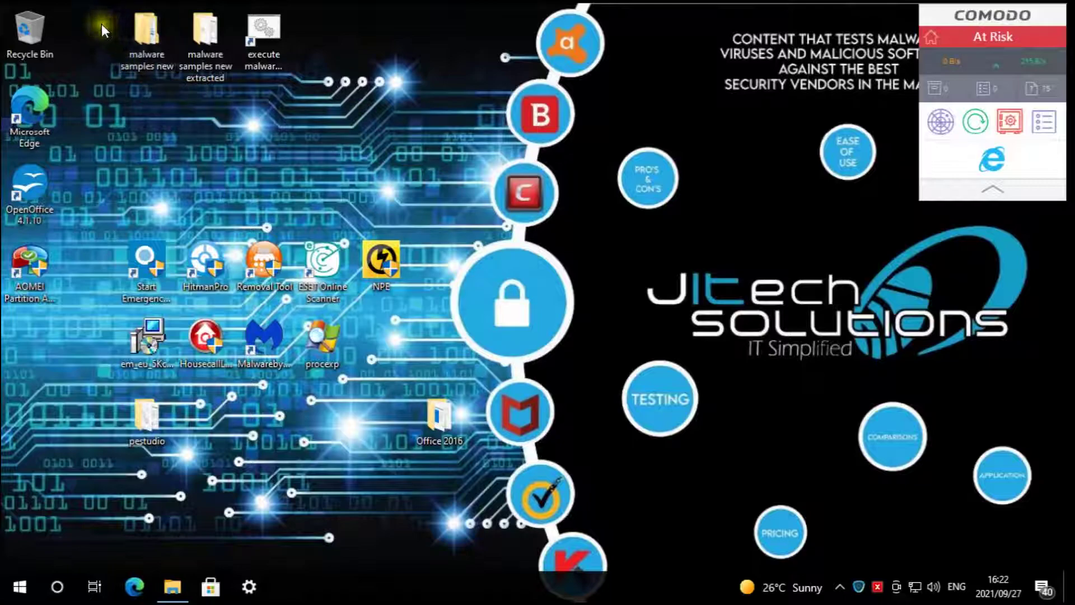
- Scan 'malware samples new extracted' with COMODO antivirus and move the scan window aside
right_click(207, 31)
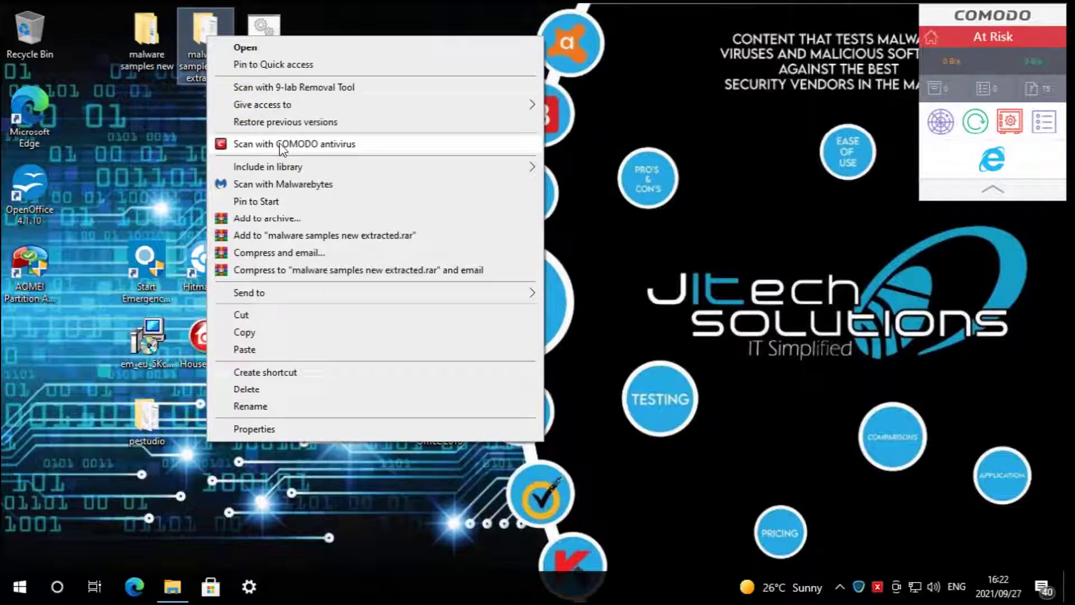
click(280, 144)
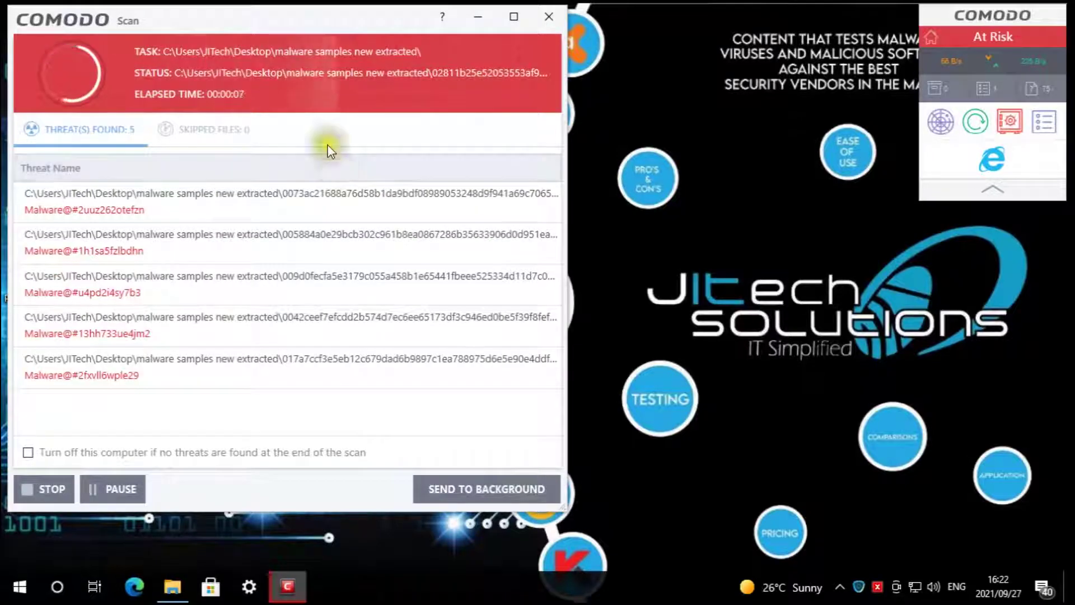
drag(271, 16, 295, 33)
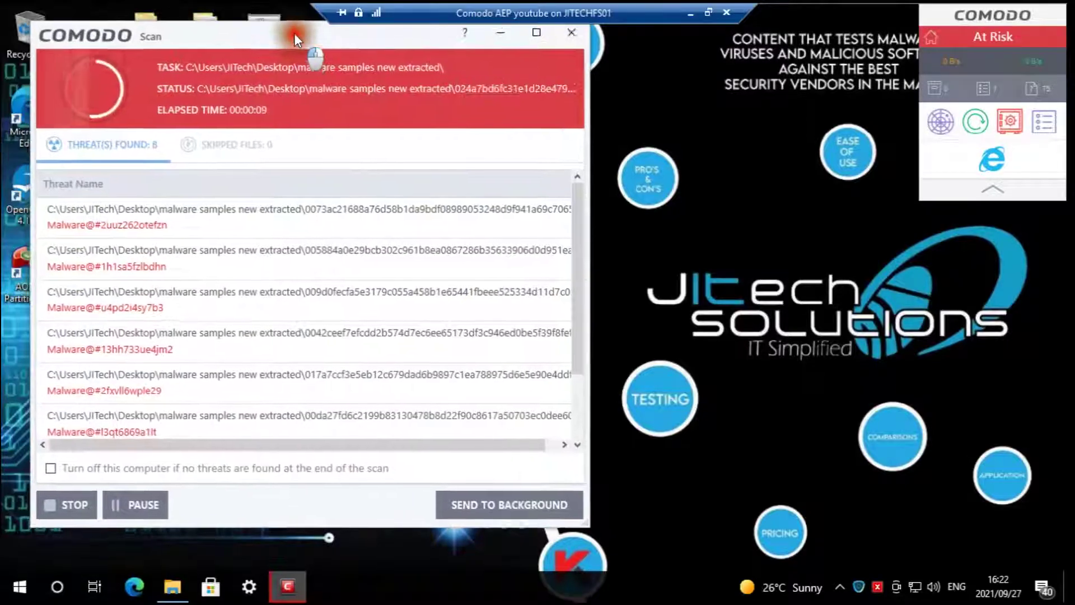
right_click(690, 578)
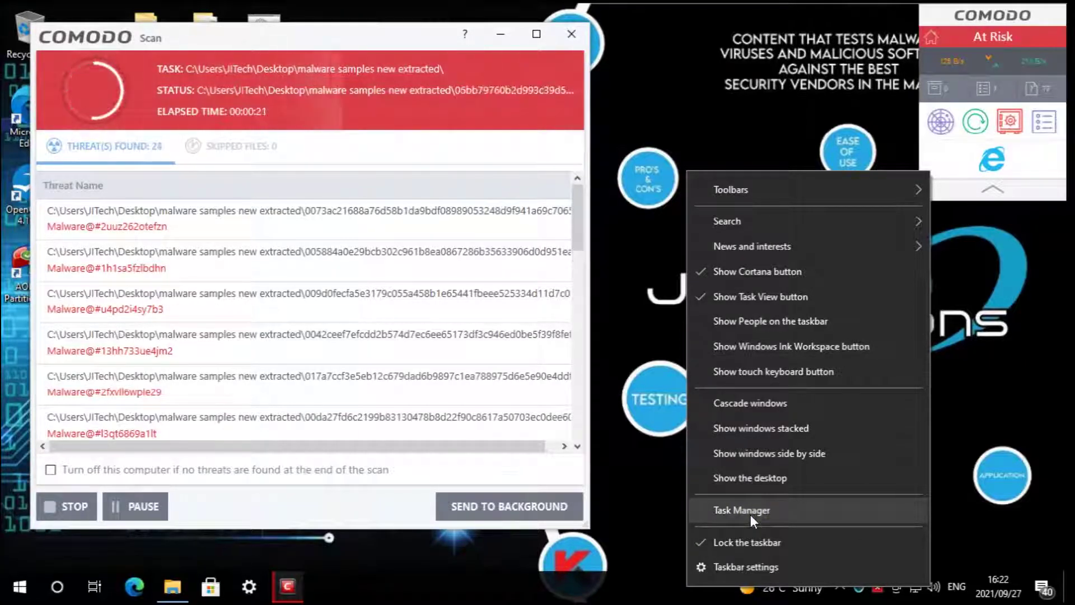
- Open Task Manager and place it at the lower right beside the scan results
click(750, 515)
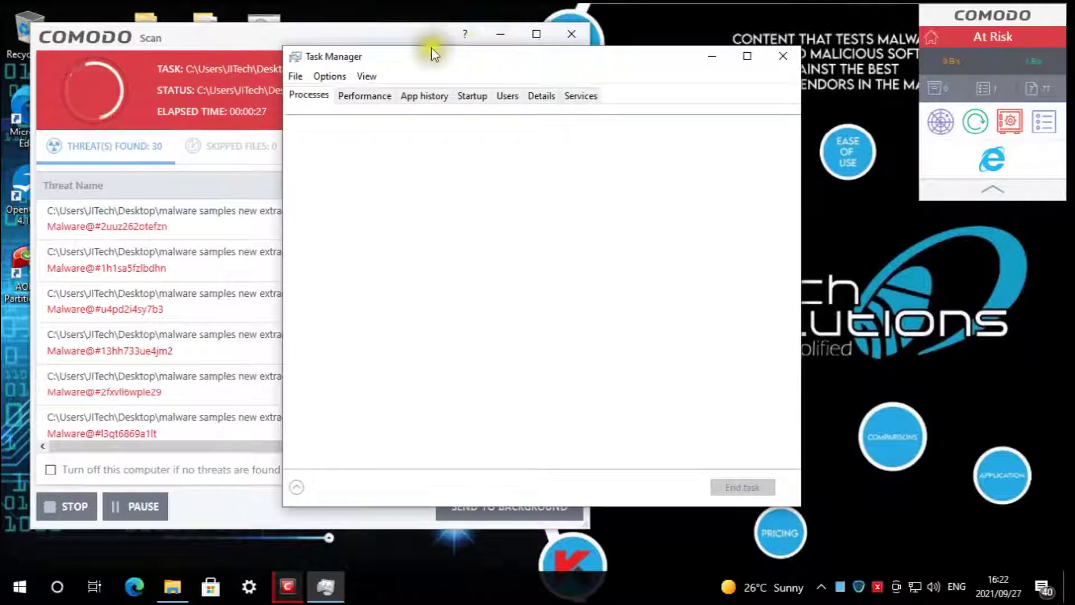
drag(423, 54, 726, 382)
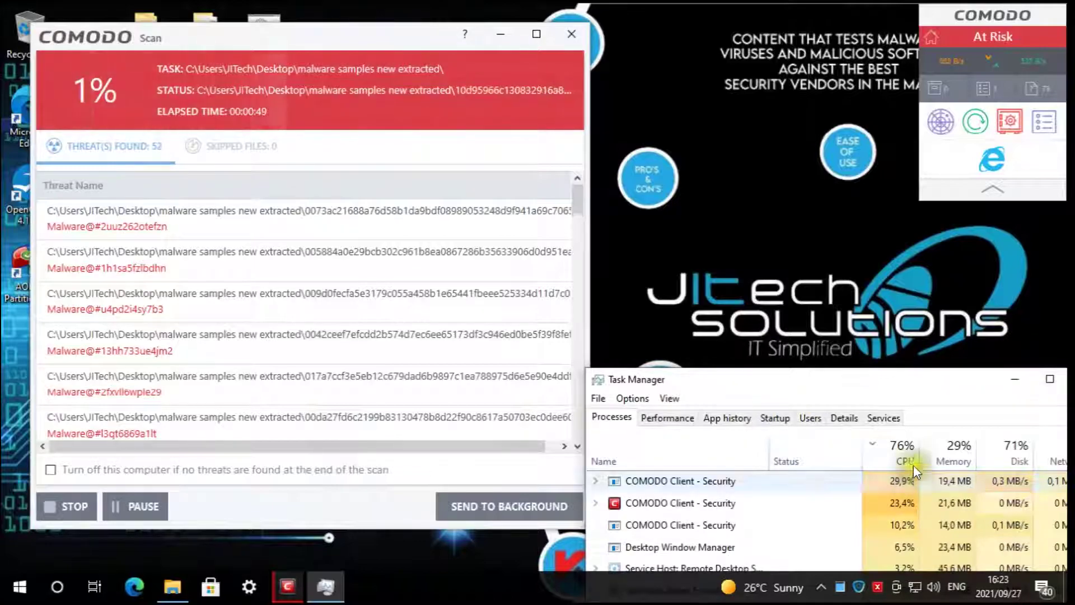
drag(881, 382, 883, 385)
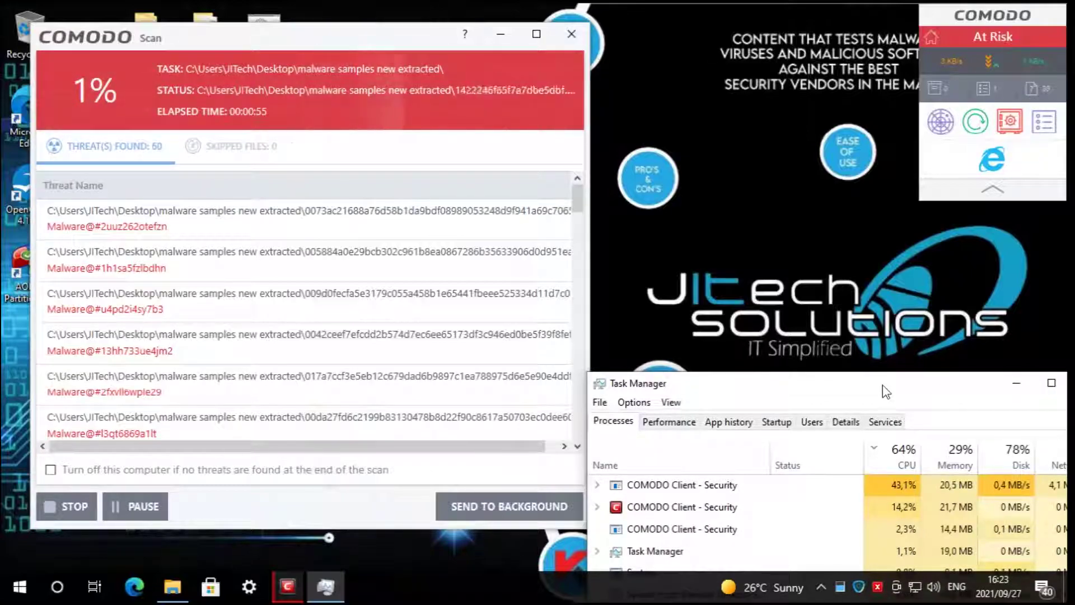
- Open the 'malware samples new extracted' folder (1,238 items) at the upper right of the screen
click(437, 202)
click(189, 585)
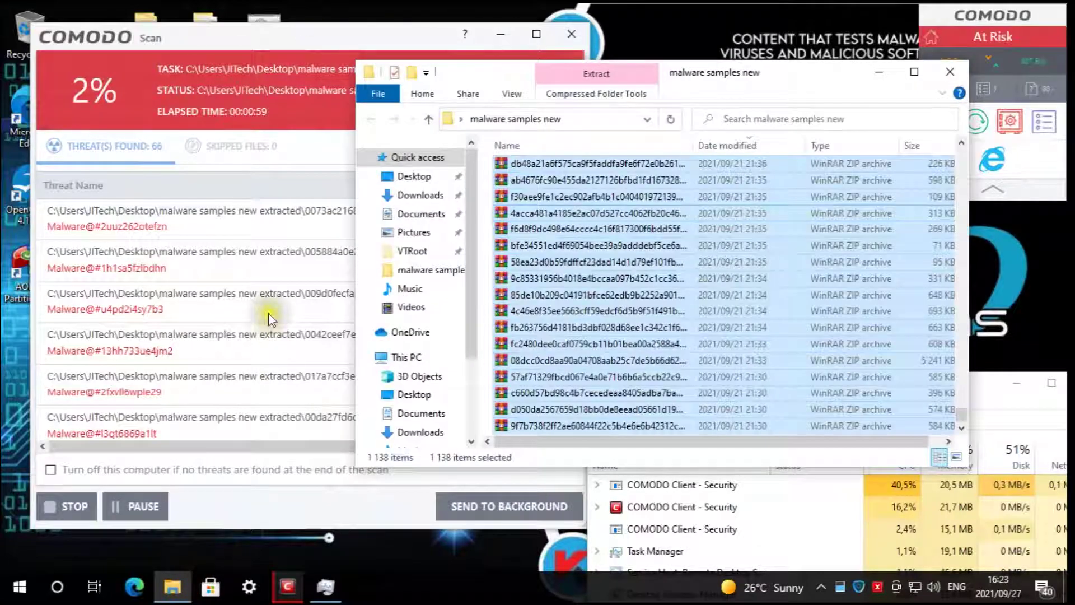
click(879, 71)
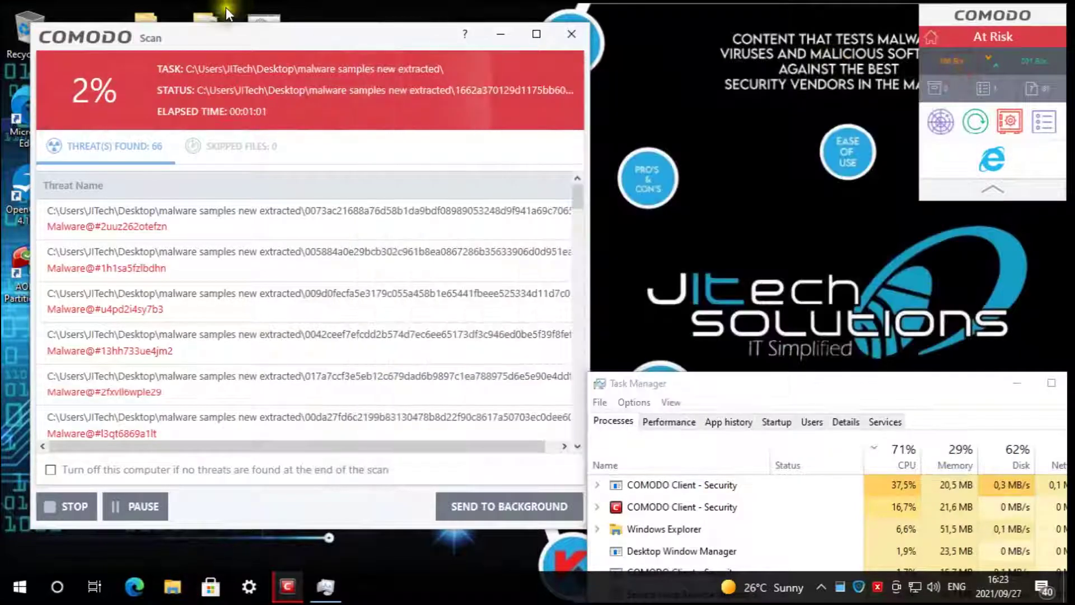
double_click(214, 9)
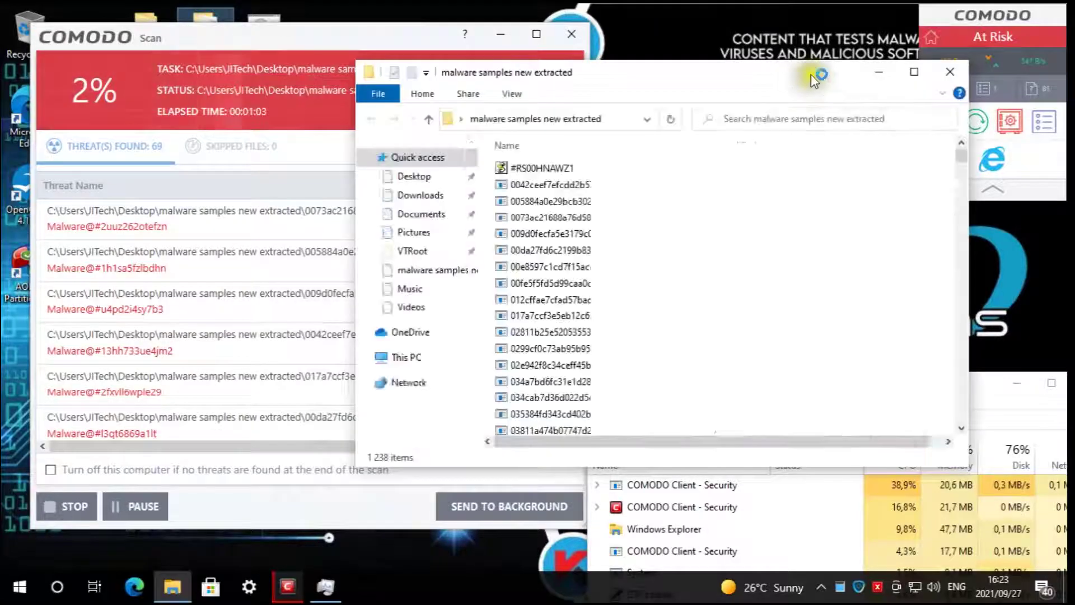
drag(585, 74, 621, 73)
drag(742, 34, 827, 18)
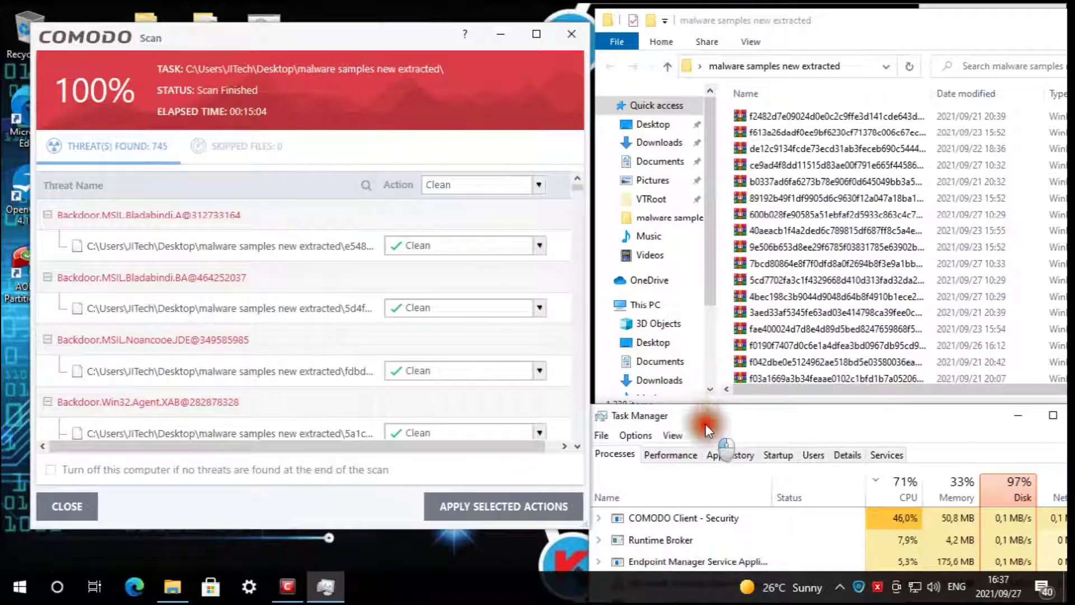
- Apply the Clean action to all 745 threats, leaving 514 items in the extracted folder
drag(714, 415, 715, 431)
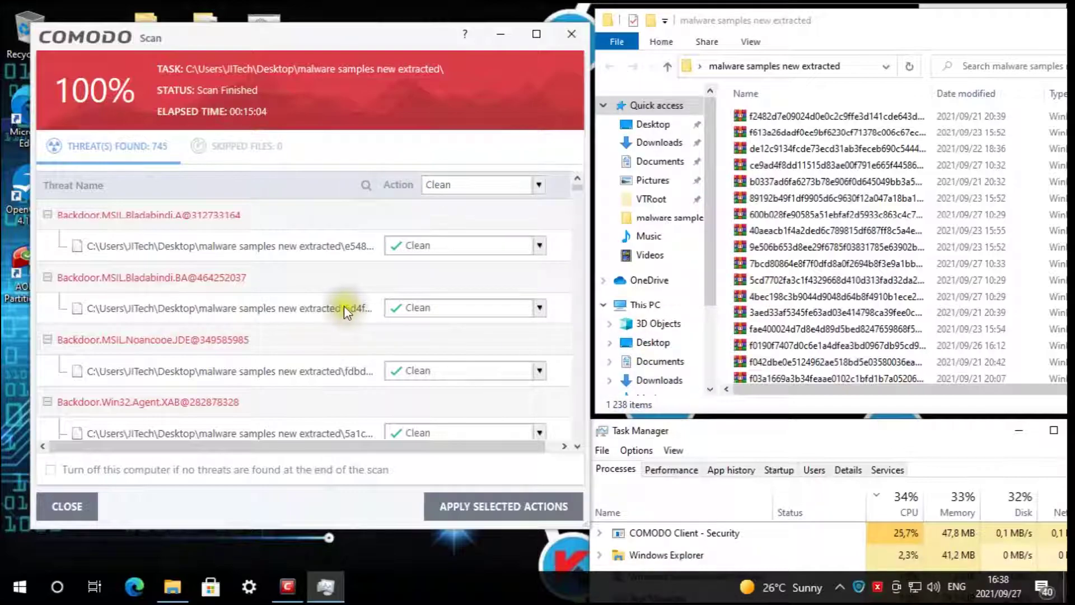
click(363, 257)
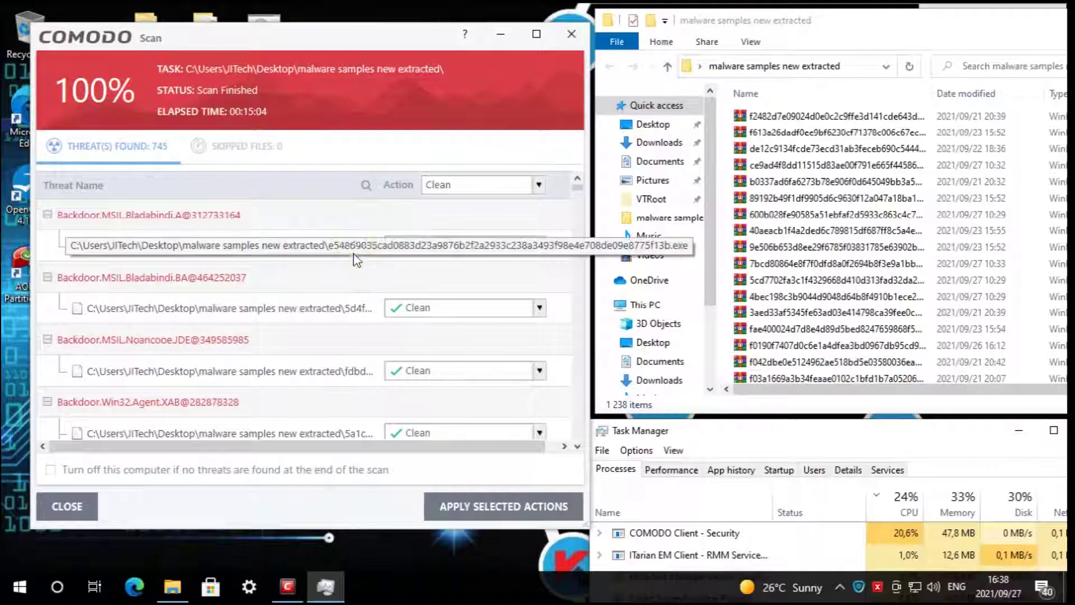
click(495, 507)
click(481, 370)
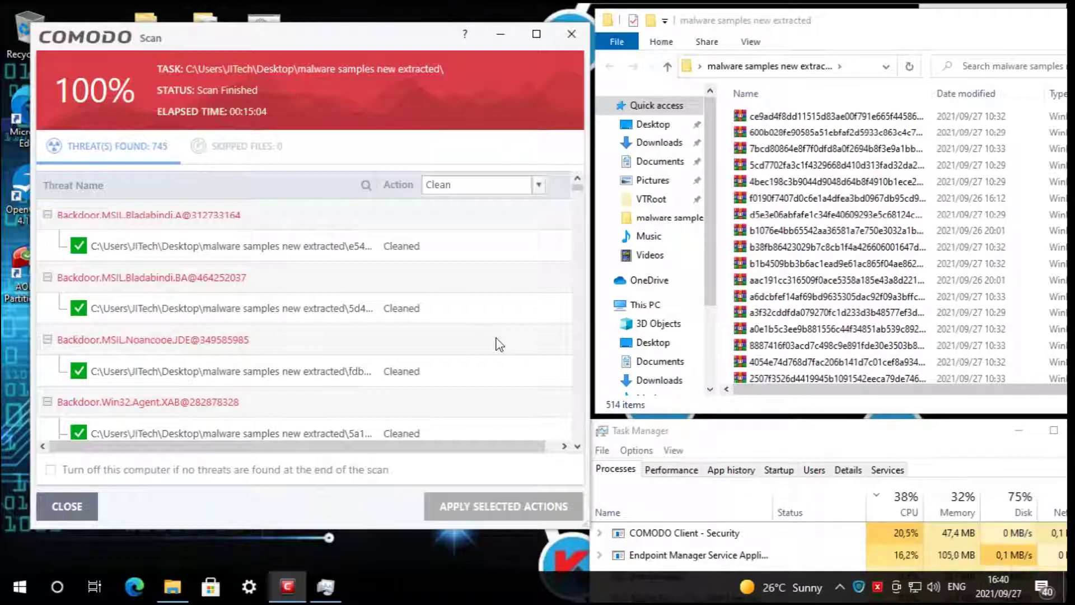
- Close the earlier results and start a COMODO antivirus scan of 'malware samples new extracted'
click(68, 506)
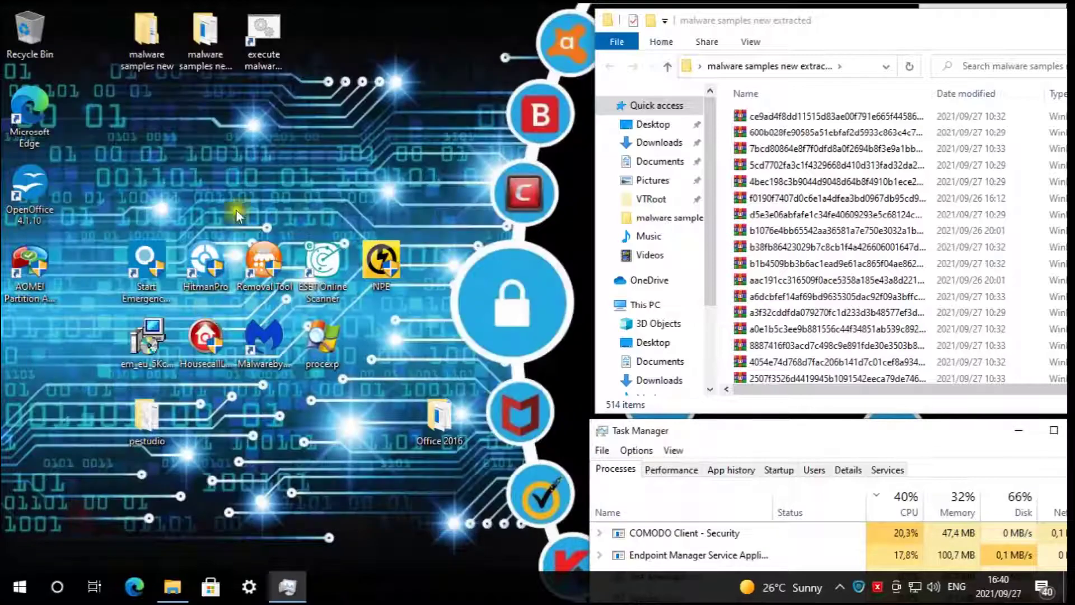
click(223, 29)
right_click(214, 30)
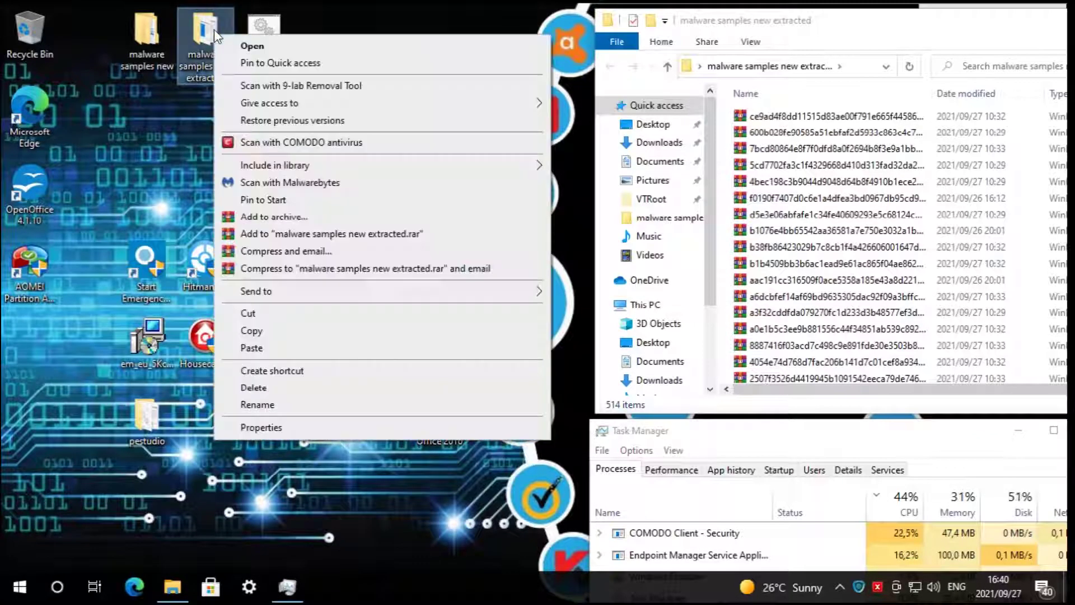
click(263, 140)
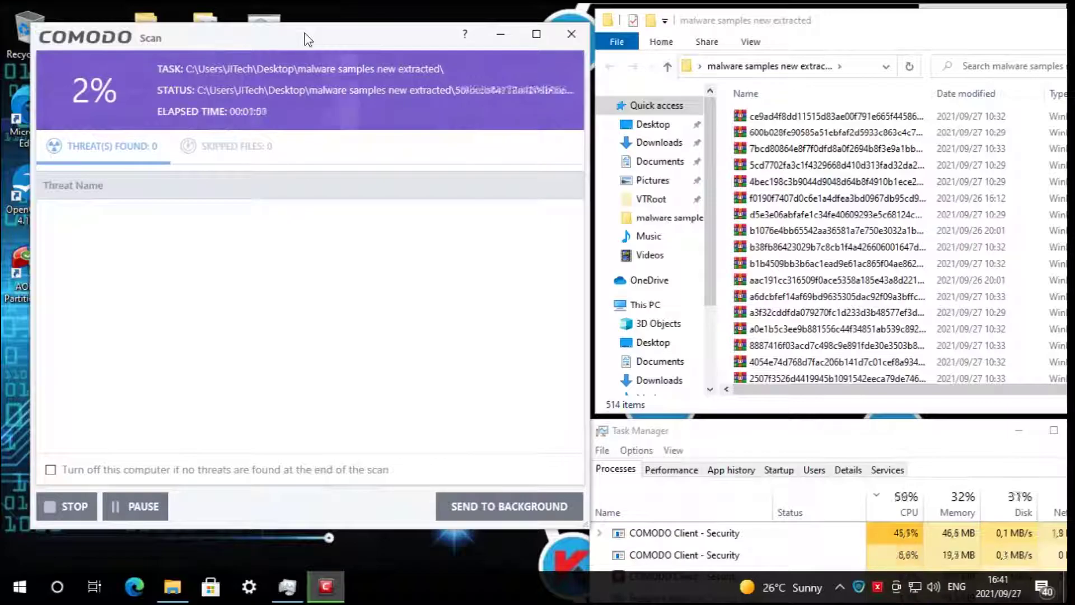
- Place the file window beside the scan, then close the finished 0-threat scan
drag(736, 16, 590, 21)
drag(1055, 115, 1067, 369)
click(367, 233)
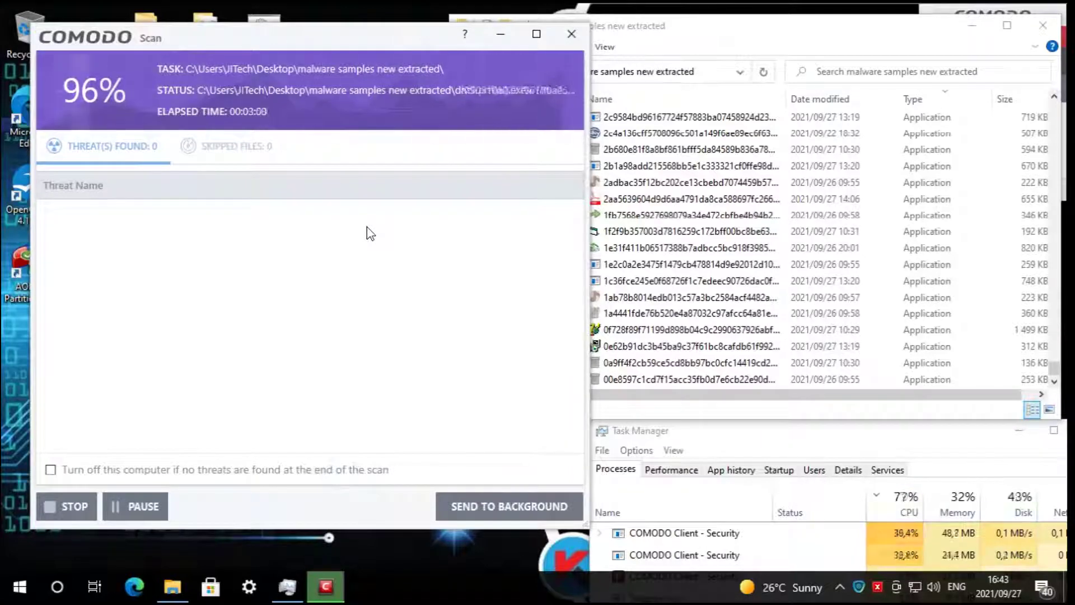
click(348, 37)
drag(784, 25, 923, 30)
drag(595, 199, 869, 208)
drag(953, 30, 682, 30)
drag(931, 216, 1068, 216)
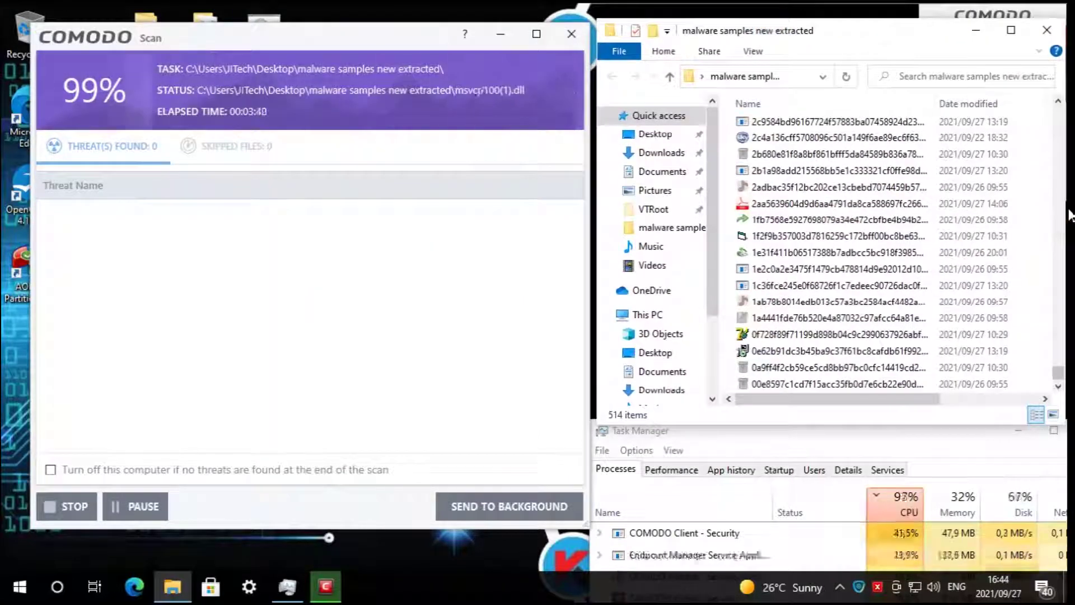
click(277, 336)
click(76, 507)
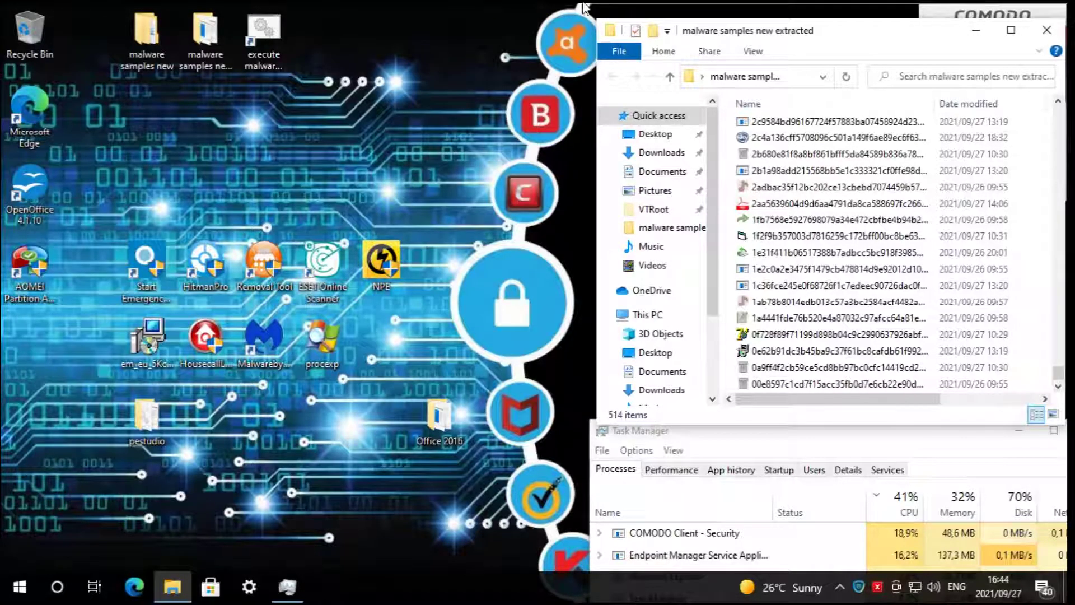
drag(694, 22, 666, 15)
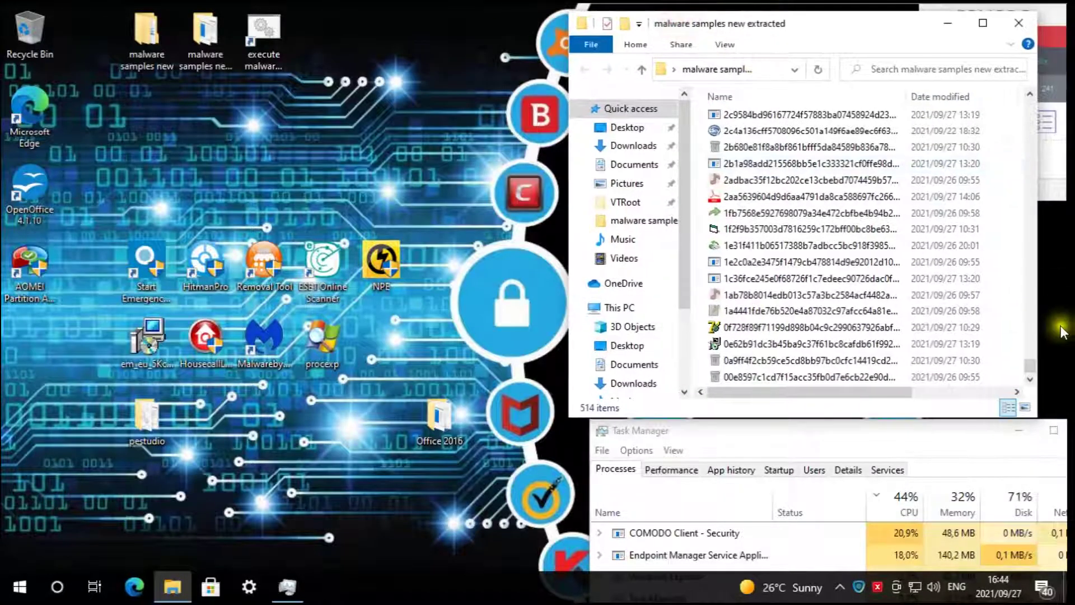
drag(1041, 363, 1041, 246)
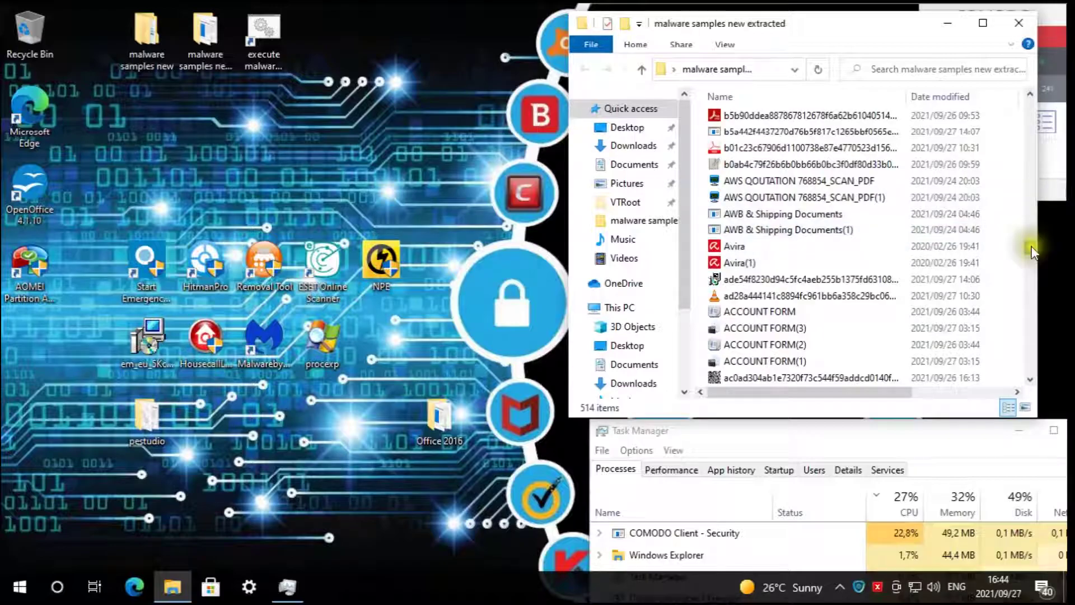
scroll(1036, 244, up, 5)
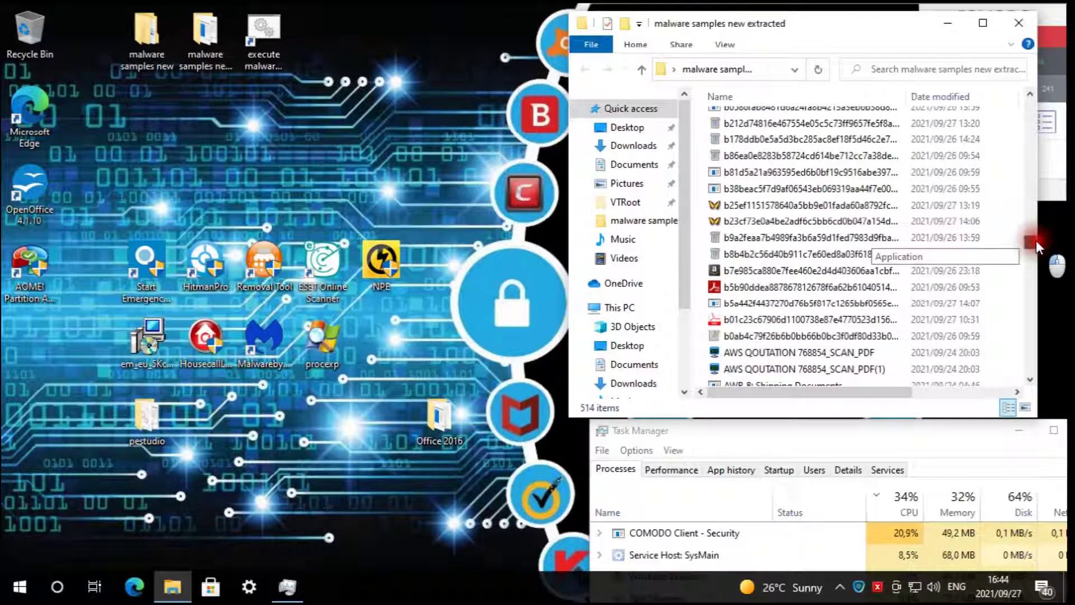
scroll(1037, 236, up, 10)
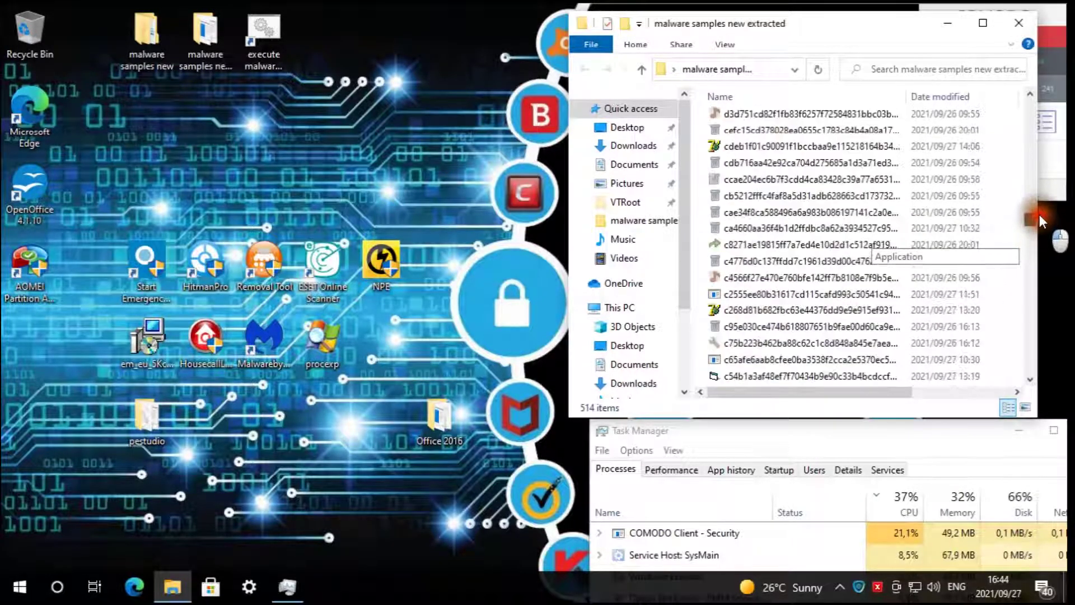
scroll(1041, 207, up, 4)
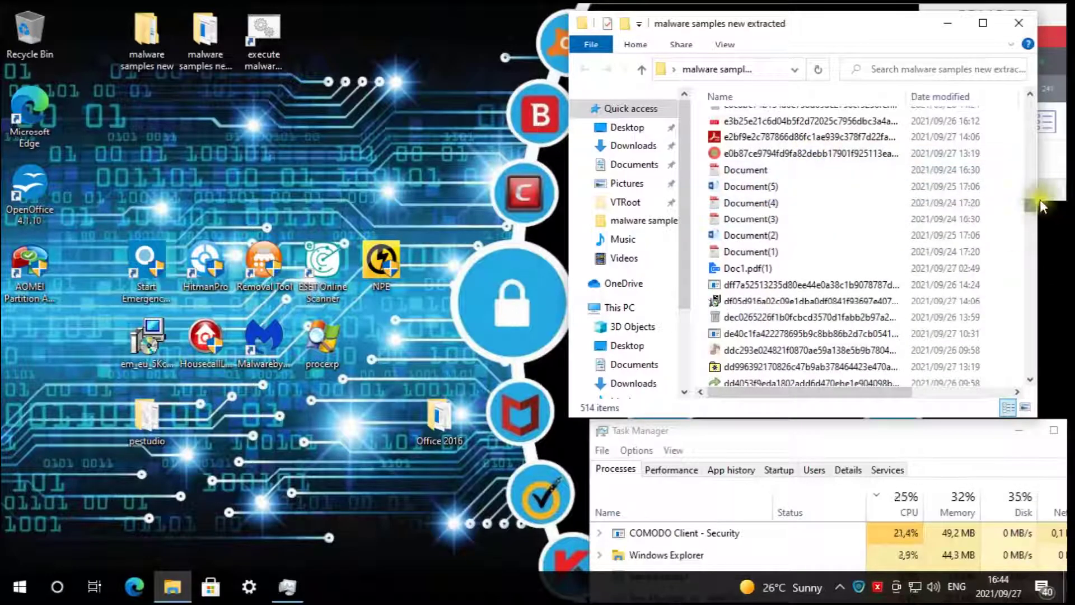
drag(1039, 199, 1046, 176)
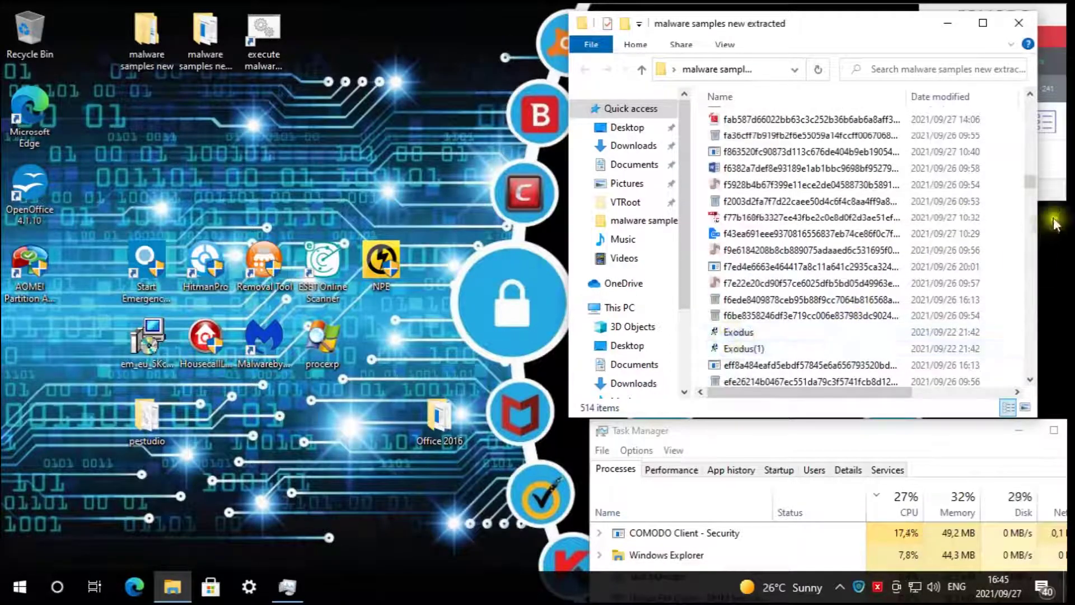
drag(1041, 190, 1041, 86)
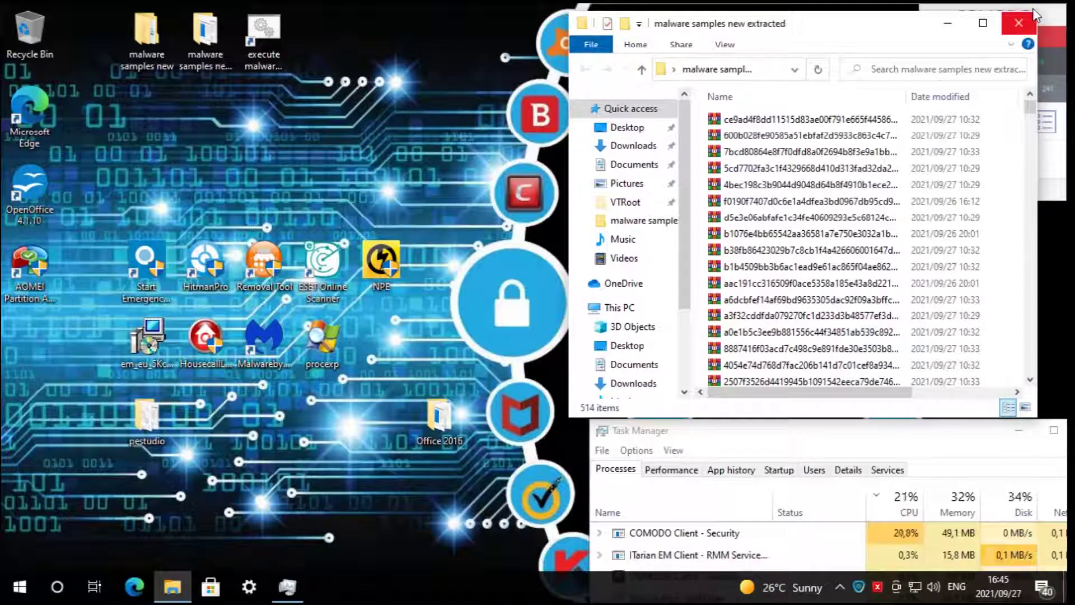
click(442, 29)
click(895, 10)
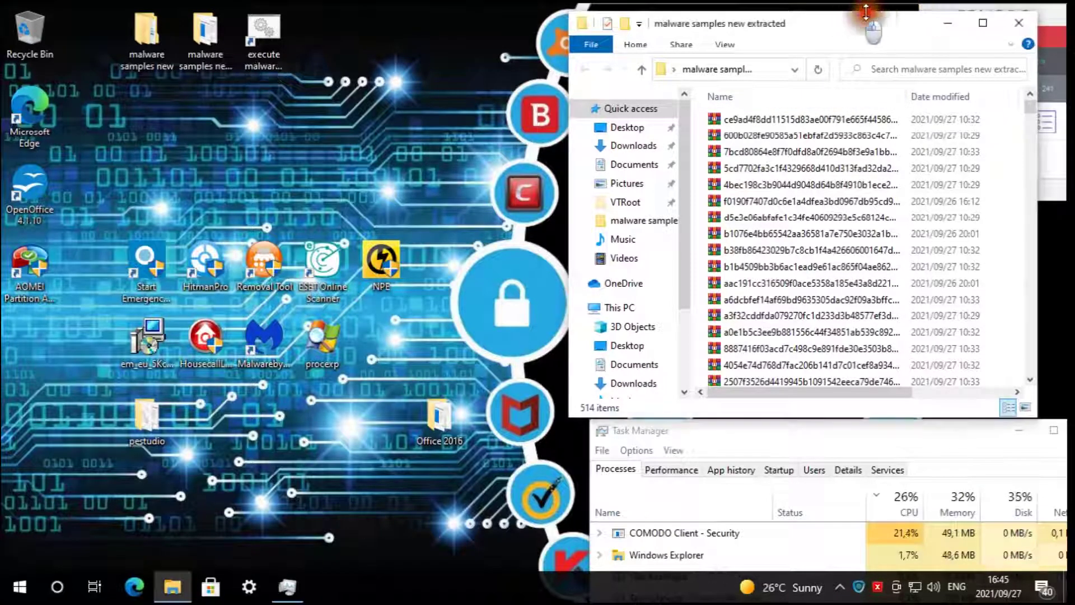
drag(895, 10, 895, 8)
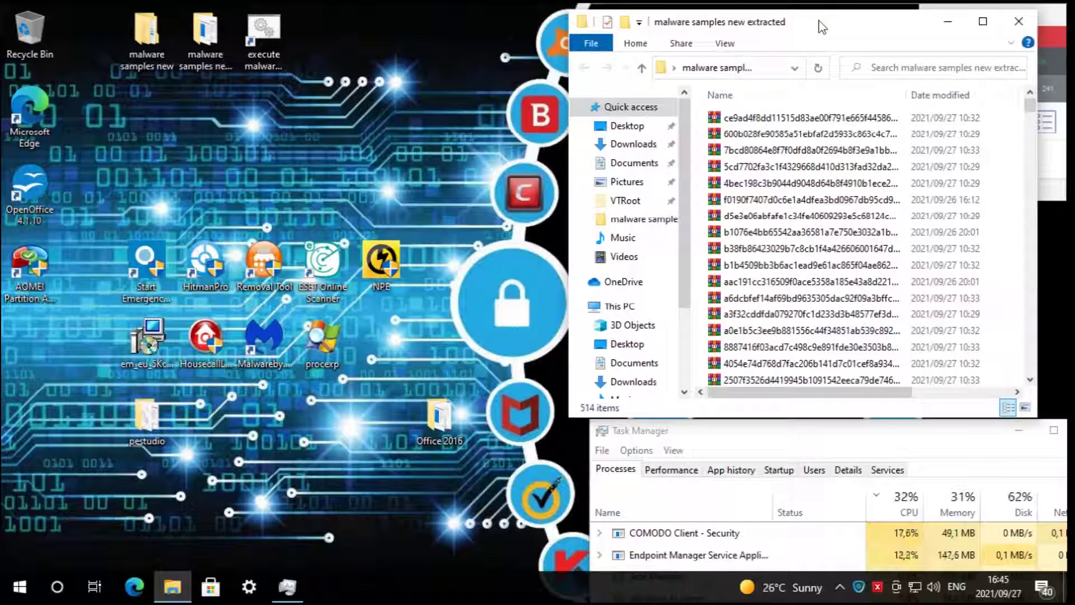
click(849, 22)
drag(848, 23, 870, 15)
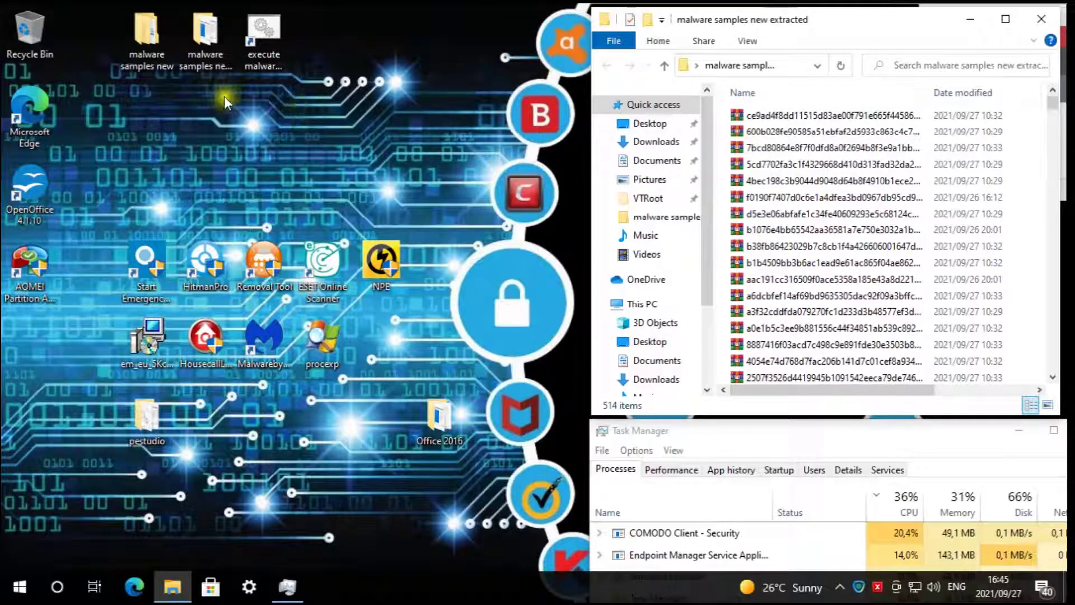
click(280, 37)
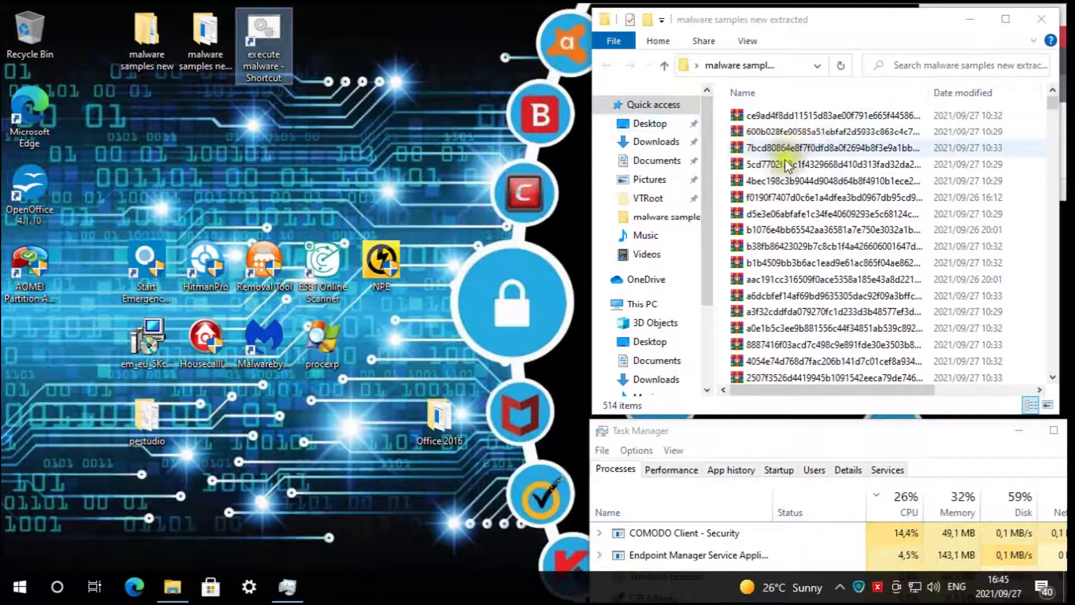
drag(915, 20, 916, 33)
- Open the empty Active Processes List (Contained Only) from the COMODO widget and move it lower
click(942, 5)
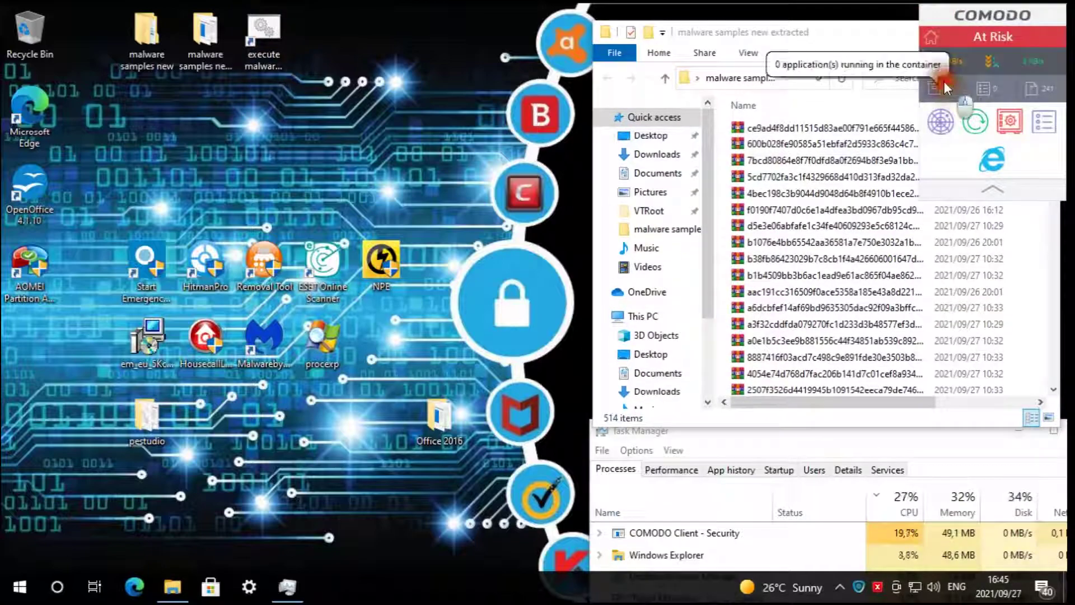
click(946, 83)
drag(488, 130, 182, 341)
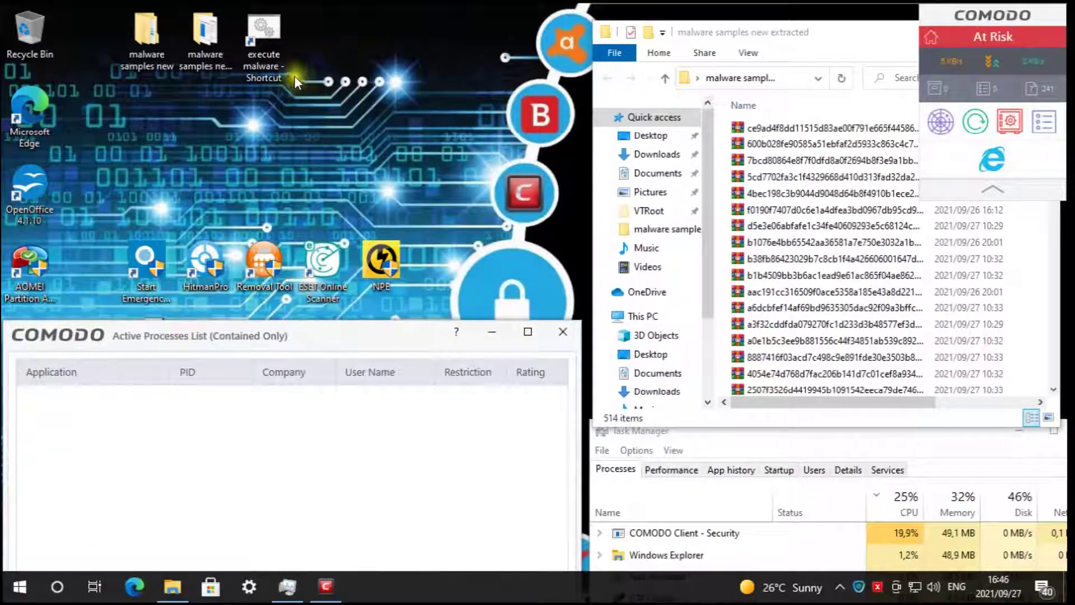
click(301, 331)
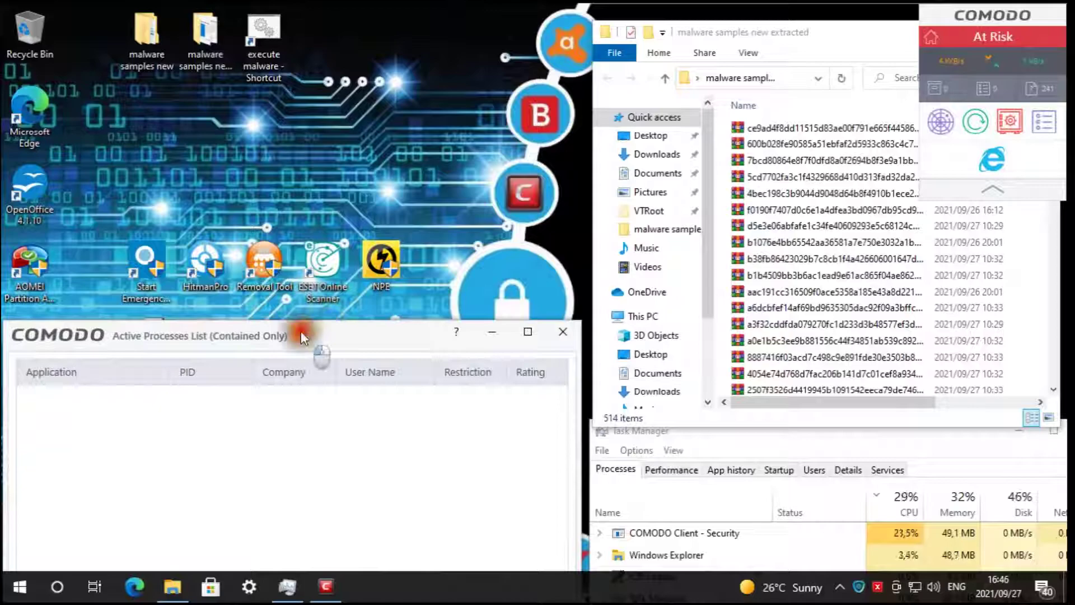
drag(301, 331, 301, 386)
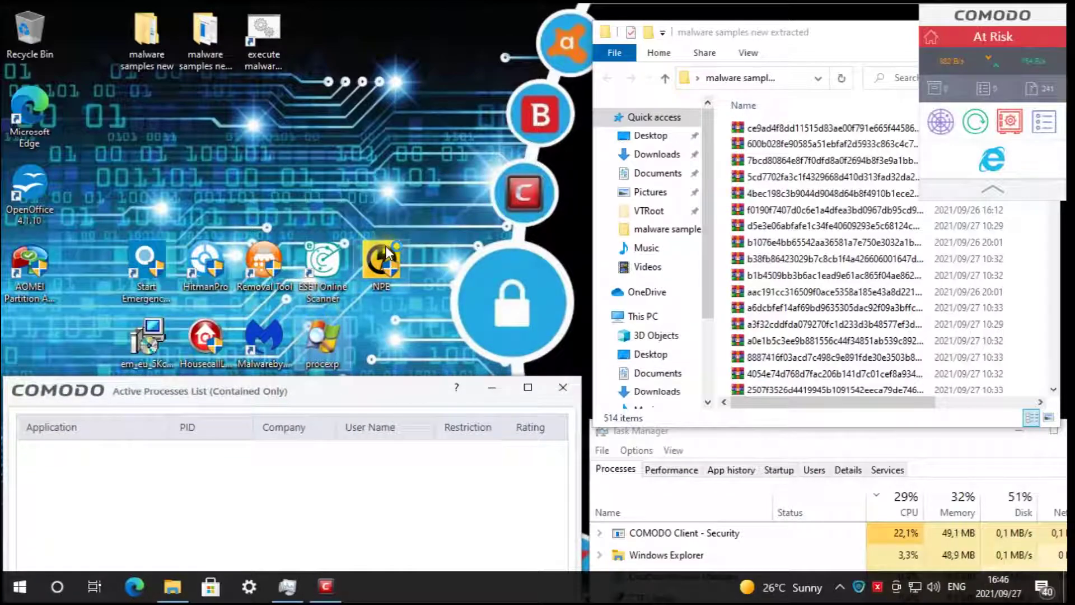
mouse_move(386, 246)
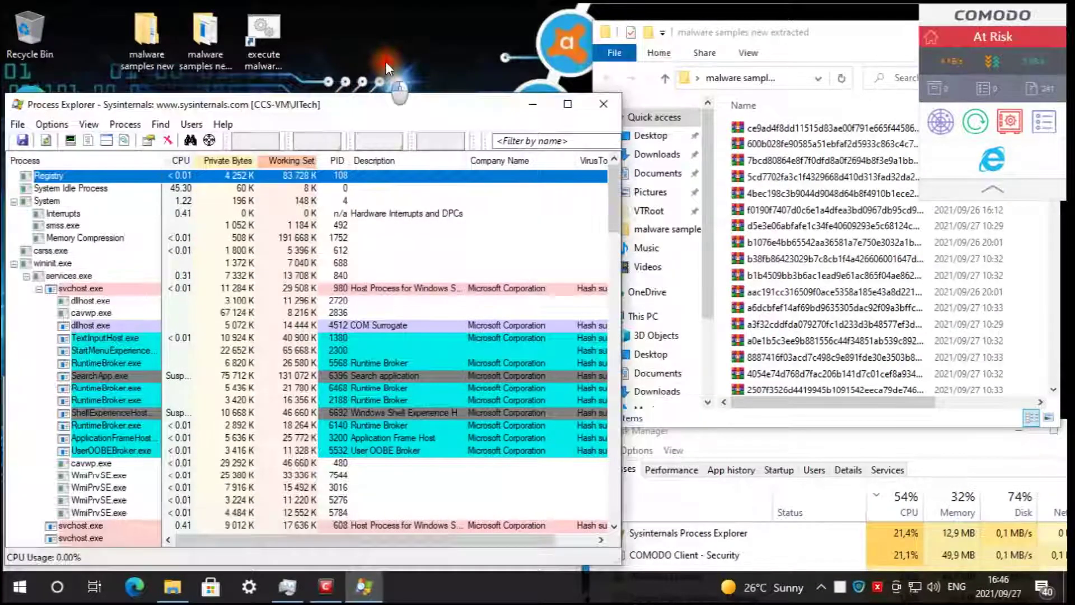
drag(345, 100, 341, 53)
click(804, 44)
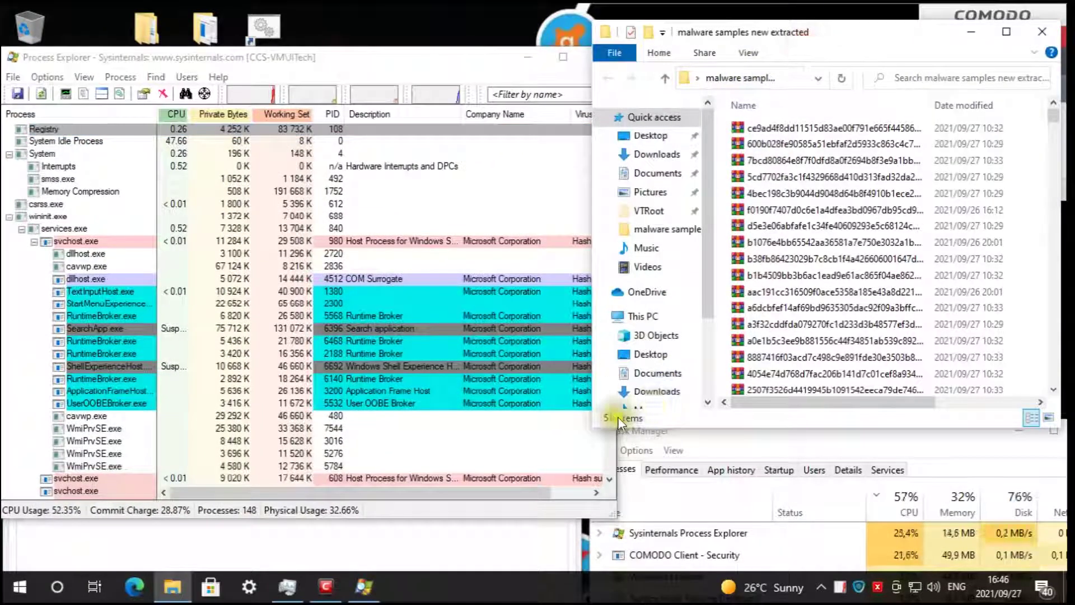
drag(378, 59, 383, 17)
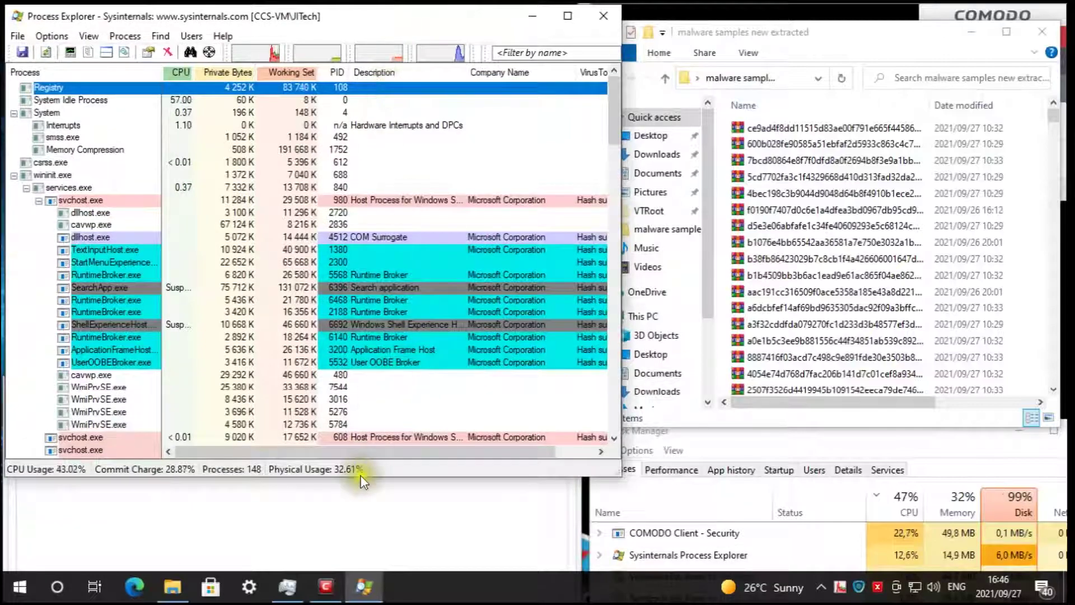
drag(365, 479, 355, 376)
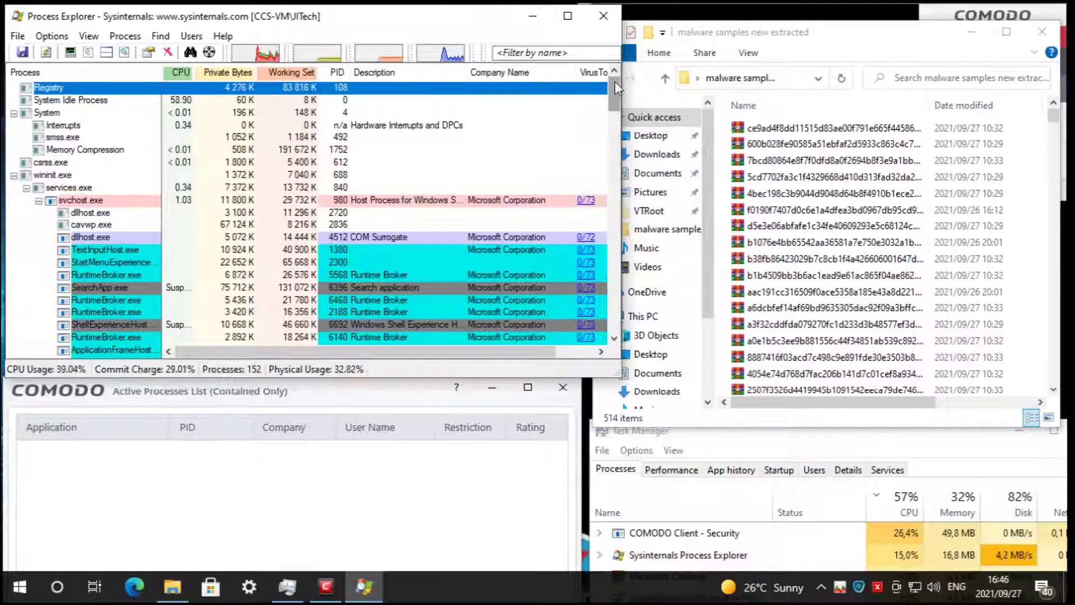
drag(620, 82, 624, 134)
drag(624, 134, 619, 327)
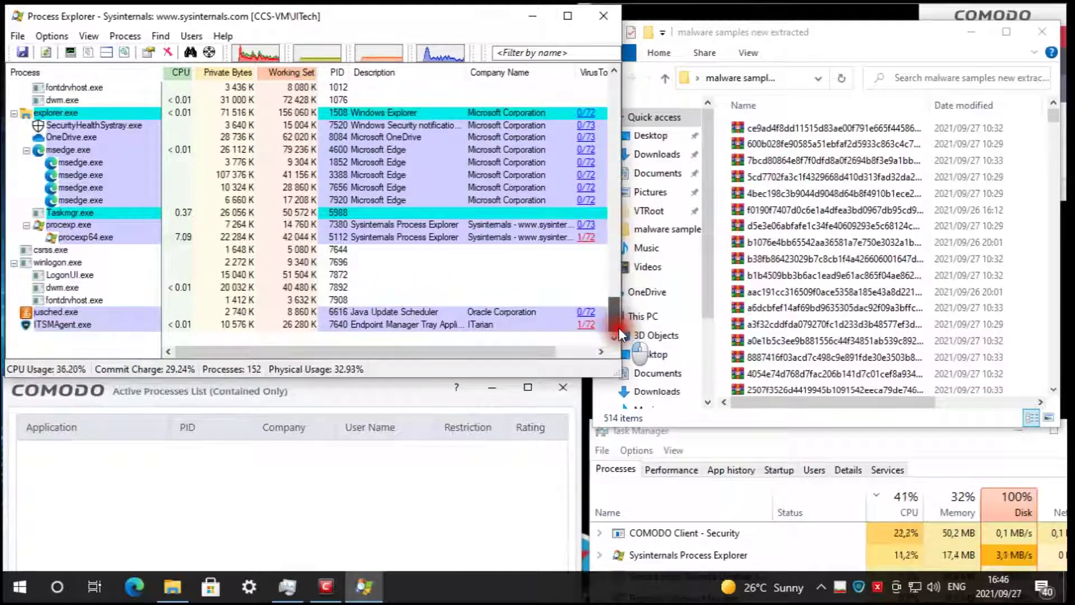
mouse_move(619, 328)
mouse_down()
mouse_move(620, 82)
mouse_move(633, 335)
mouse_up()
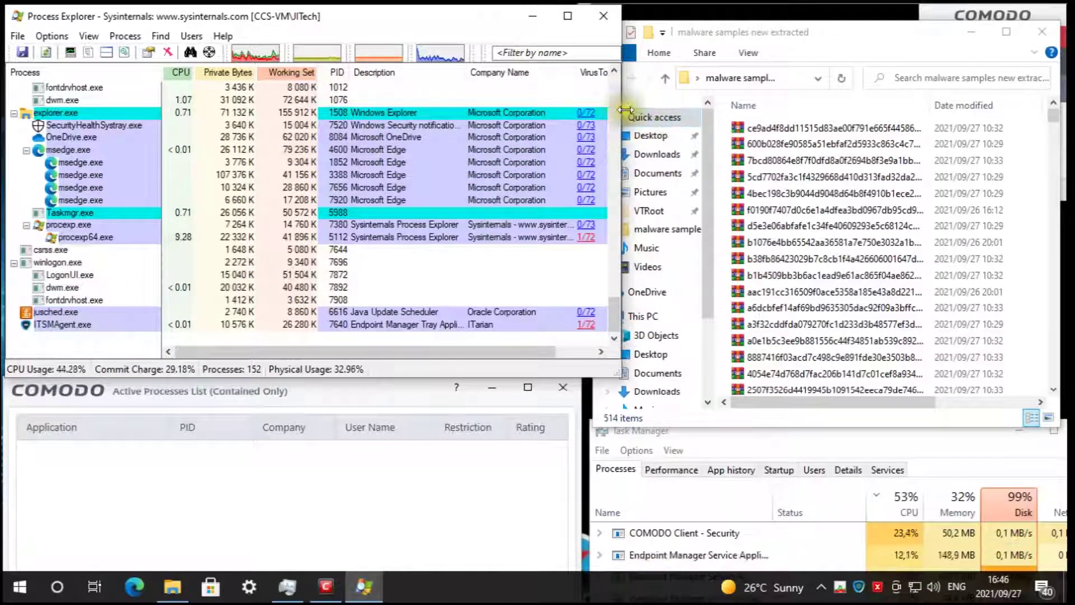
drag(626, 110, 595, 110)
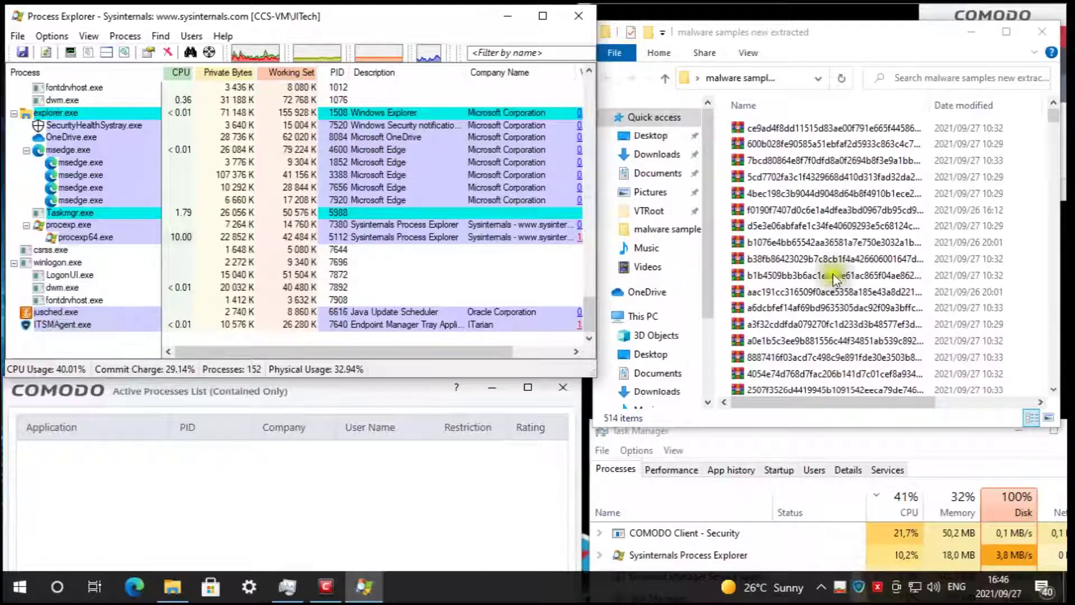
drag(788, 22, 791, 11)
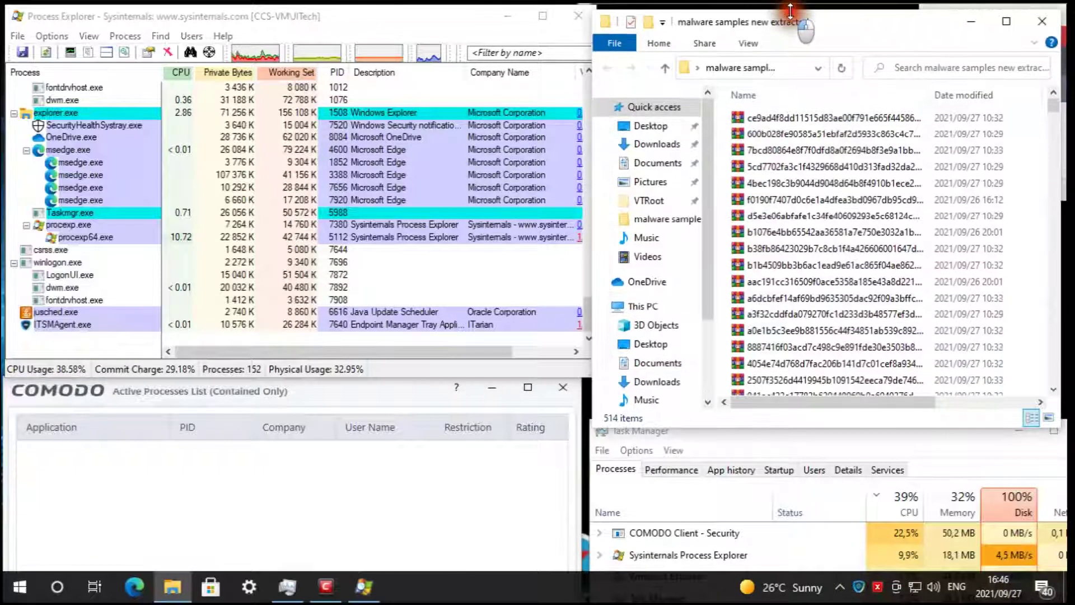
drag(441, 17, 431, 93)
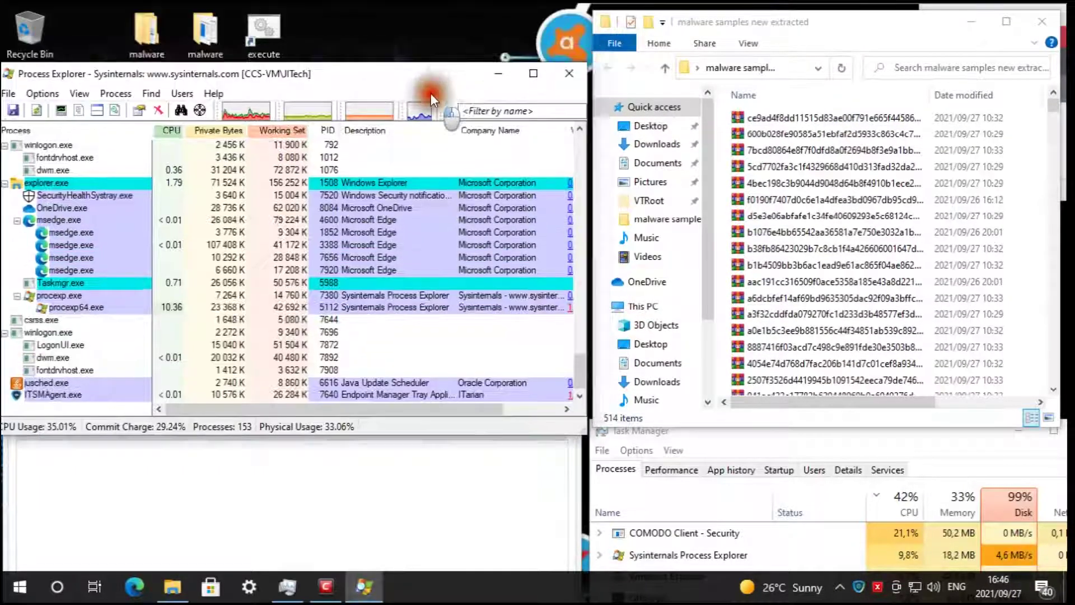
- Run the 'execute malware - Shortcut' from the desktop inside the Comodo container
click(270, 32)
right_click(274, 29)
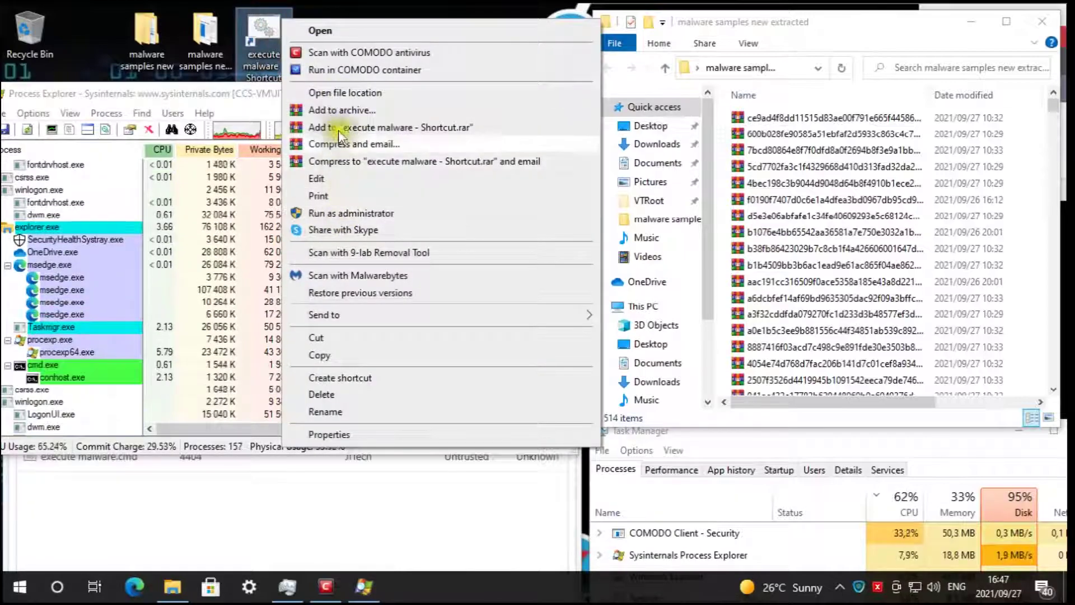
click(330, 32)
- Close the duplicate console and fit the execute malware console on the right beside Process Explorer
drag(466, 139, 622, 23)
drag(209, 95, 224, 16)
click(605, 24)
drag(498, 22, 838, 7)
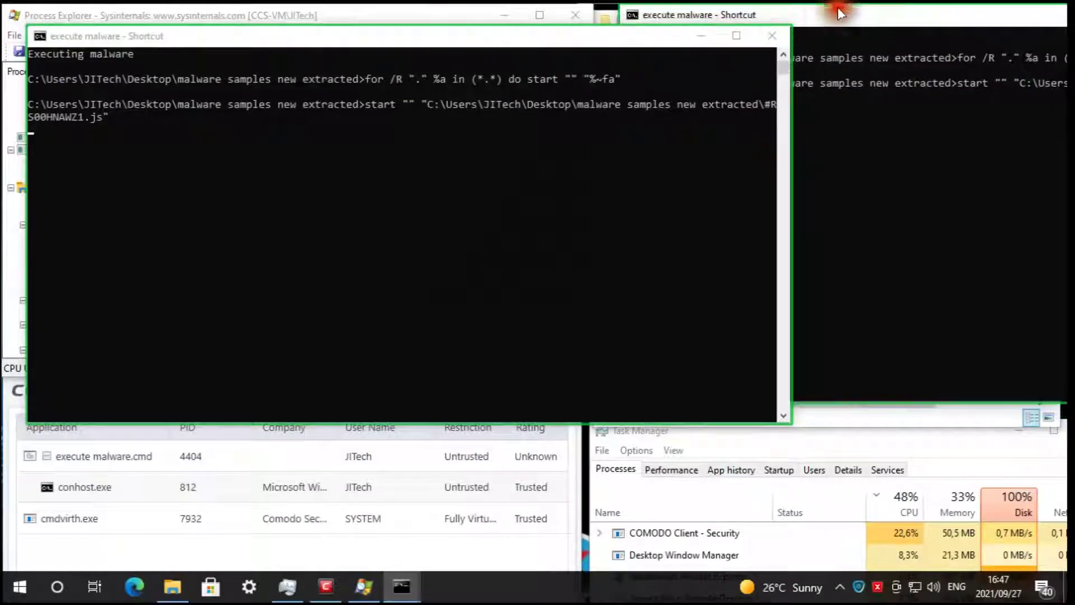
drag(545, 36, 691, 154)
drag(884, 11, 527, 66)
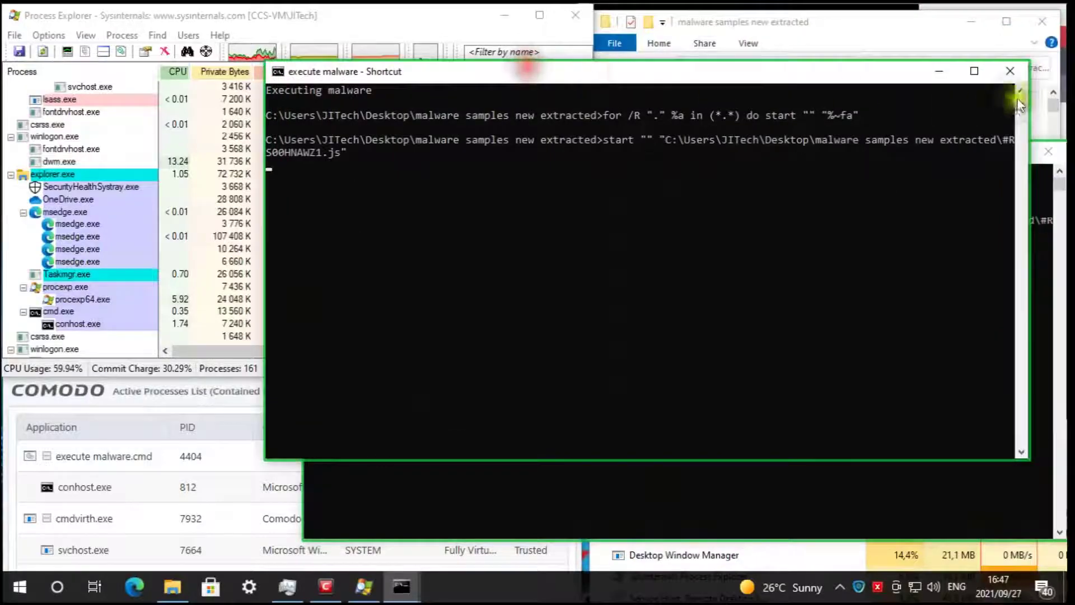
click(1008, 73)
drag(552, 158, 835, 32)
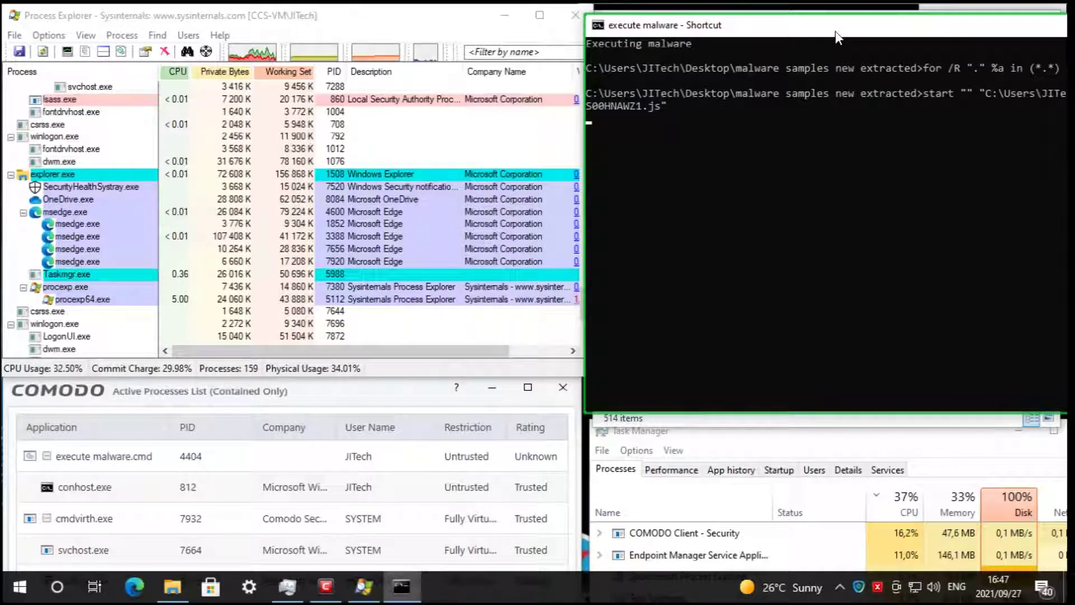
double_click(883, 22)
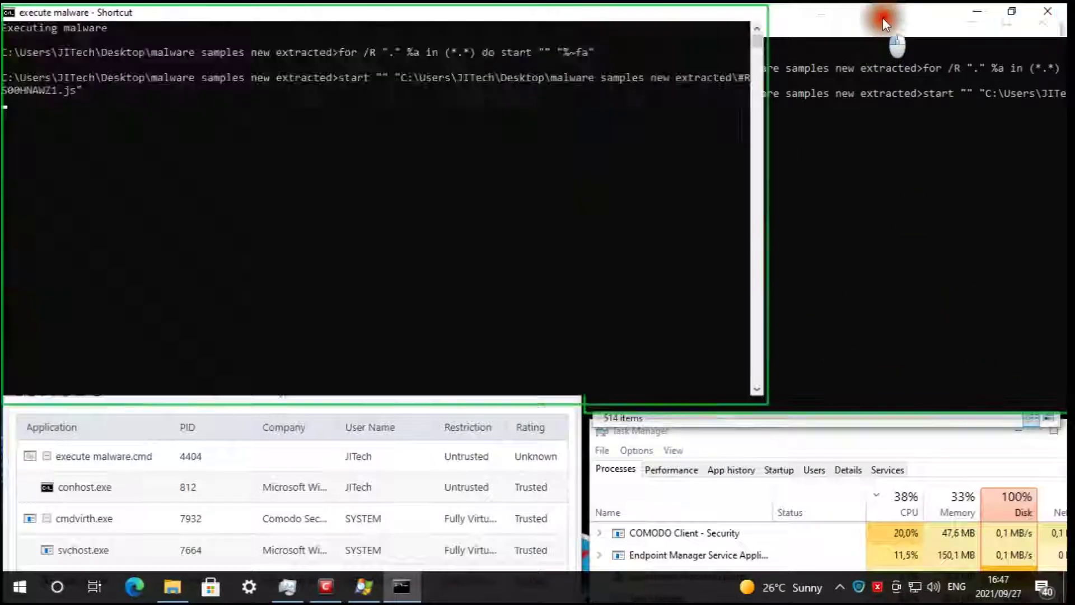
drag(365, 6, 912, 17)
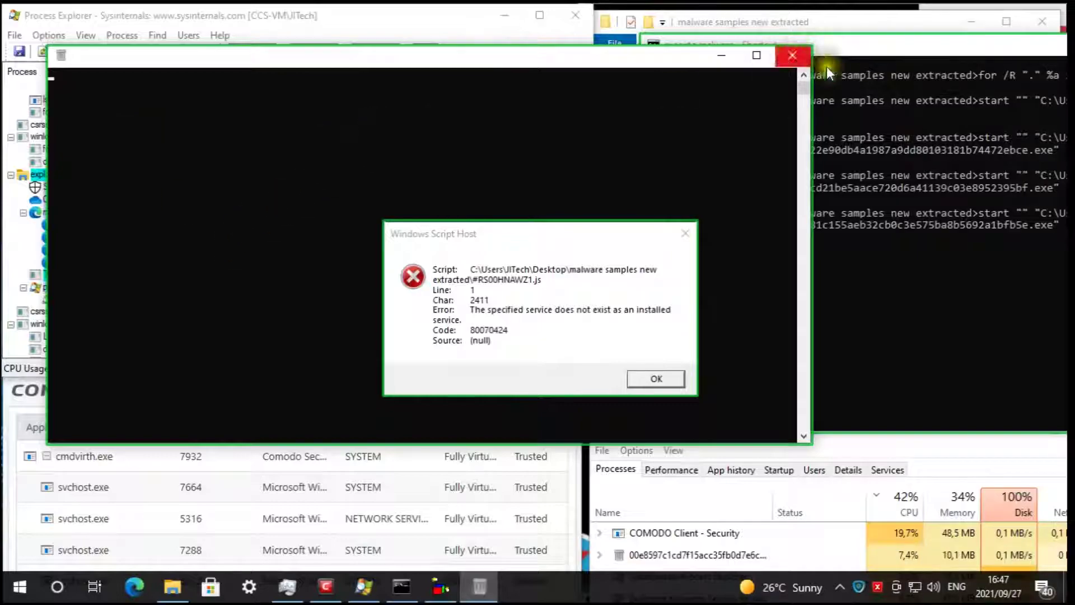
- Widen Process Explorer and scroll down to the new cmd.exe child processes
click(307, 21)
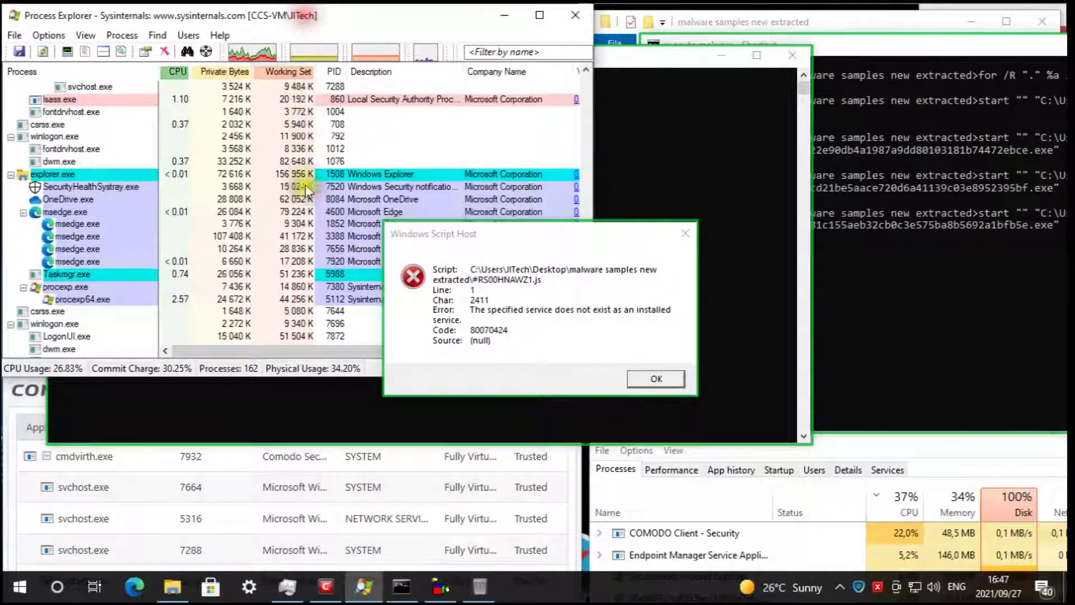
drag(576, 233, 656, 133)
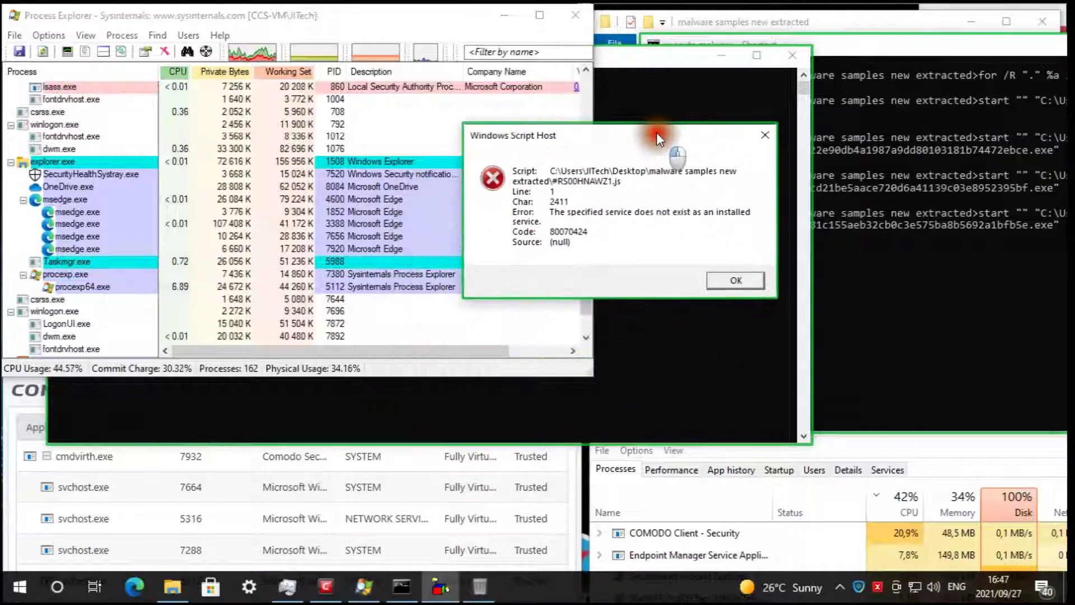
click(591, 338)
click(590, 338)
click(591, 338)
click(590, 338)
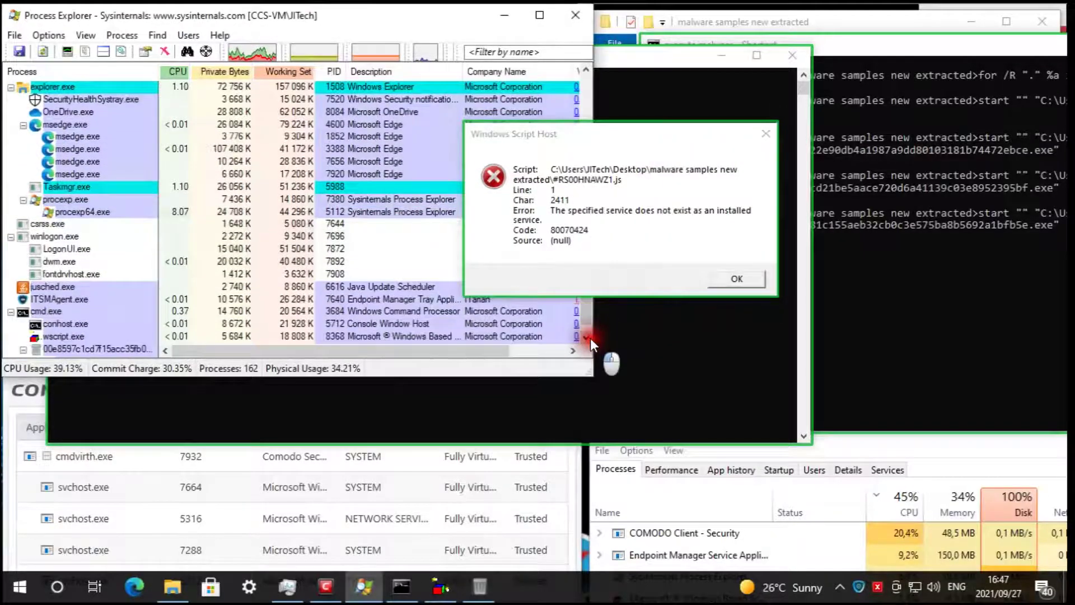
click(590, 338)
drag(594, 338, 626, 331)
scroll(616, 325, down, 1)
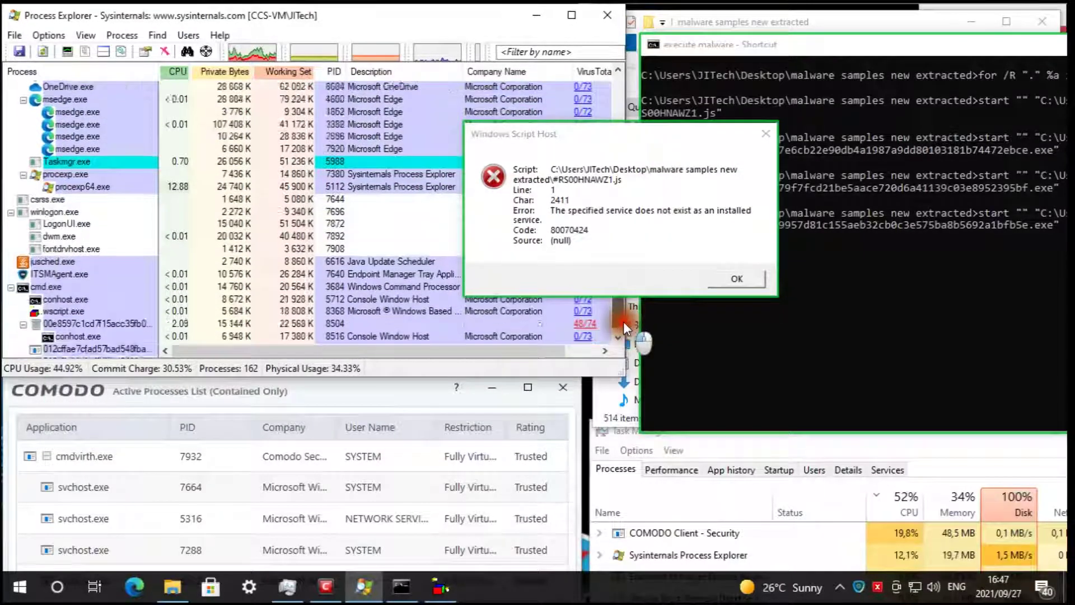
- Move the Windows Script Host error dialog to the right and return to Process Explorer
click(643, 148)
drag(643, 148, 853, 130)
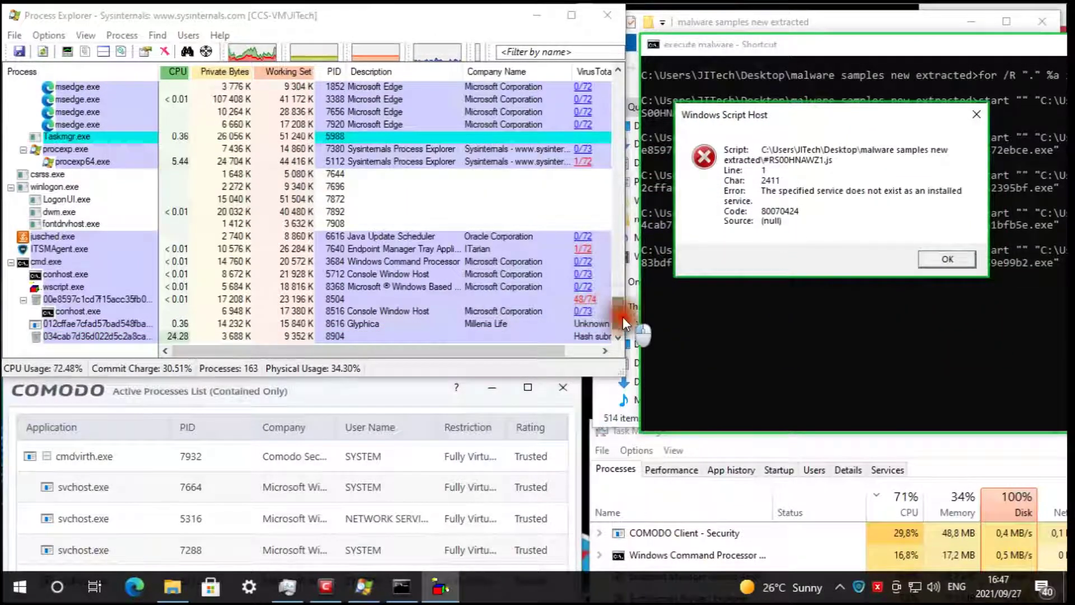
click(620, 321)
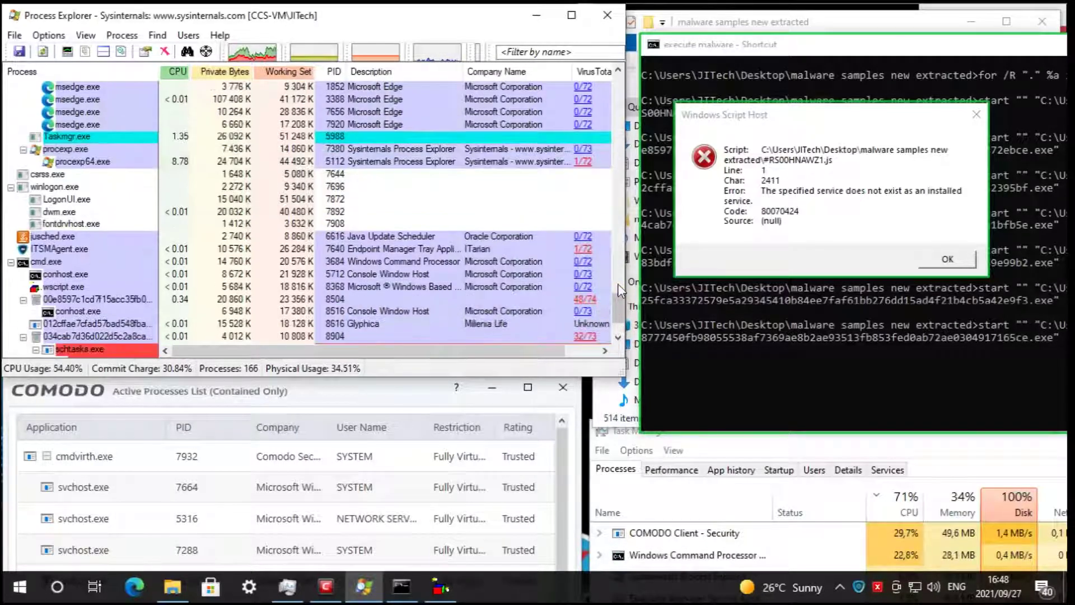
drag(624, 316, 624, 321)
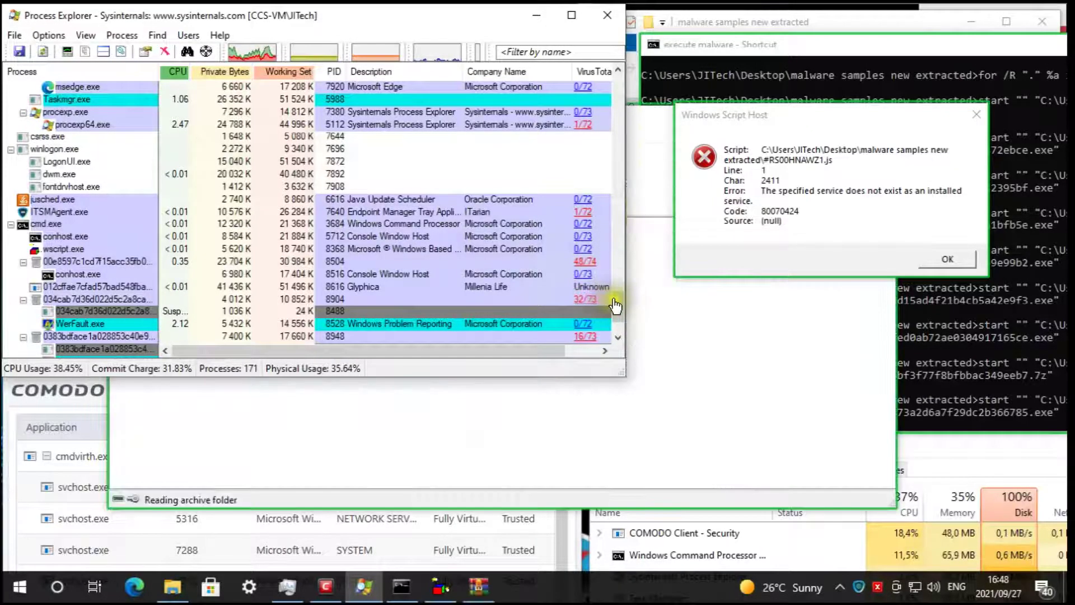
- Inspect the WinRAR archive window, then switch through Process Explorer, the console and the samples folder
drag(625, 300, 626, 325)
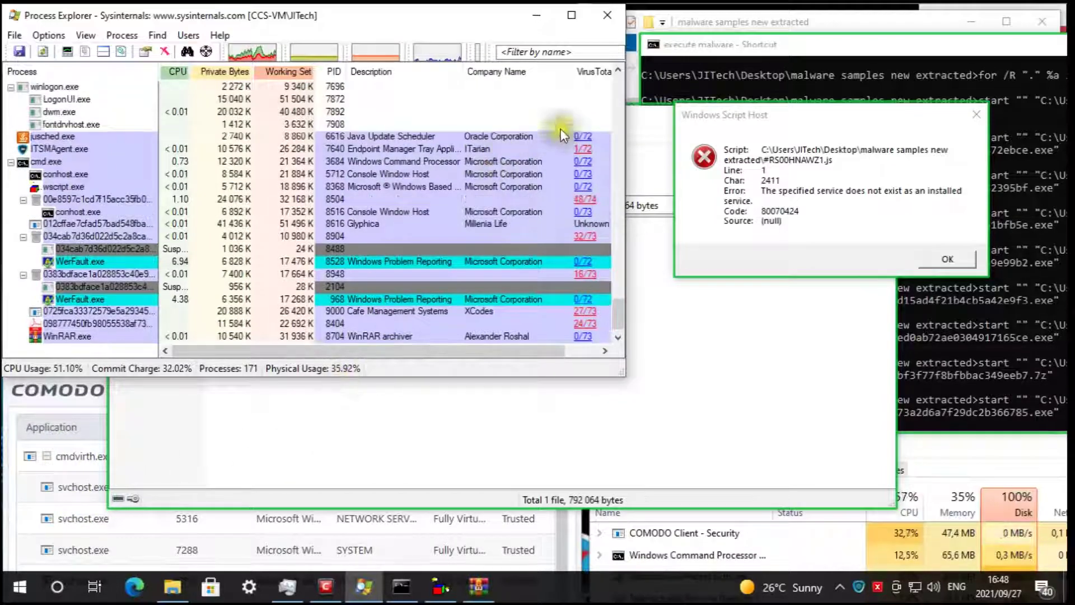
click(639, 109)
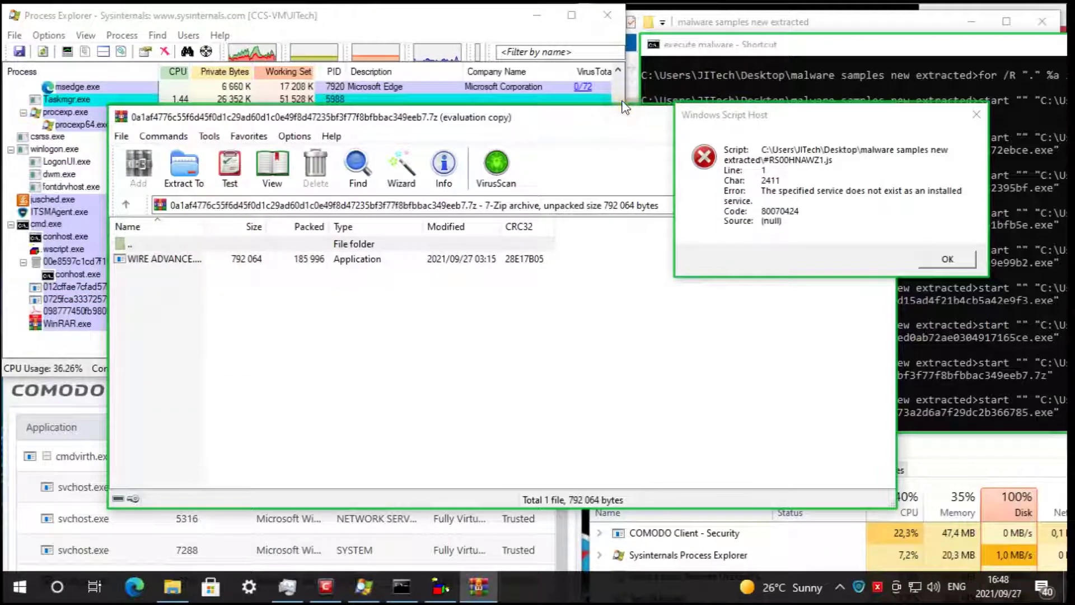
click(444, 19)
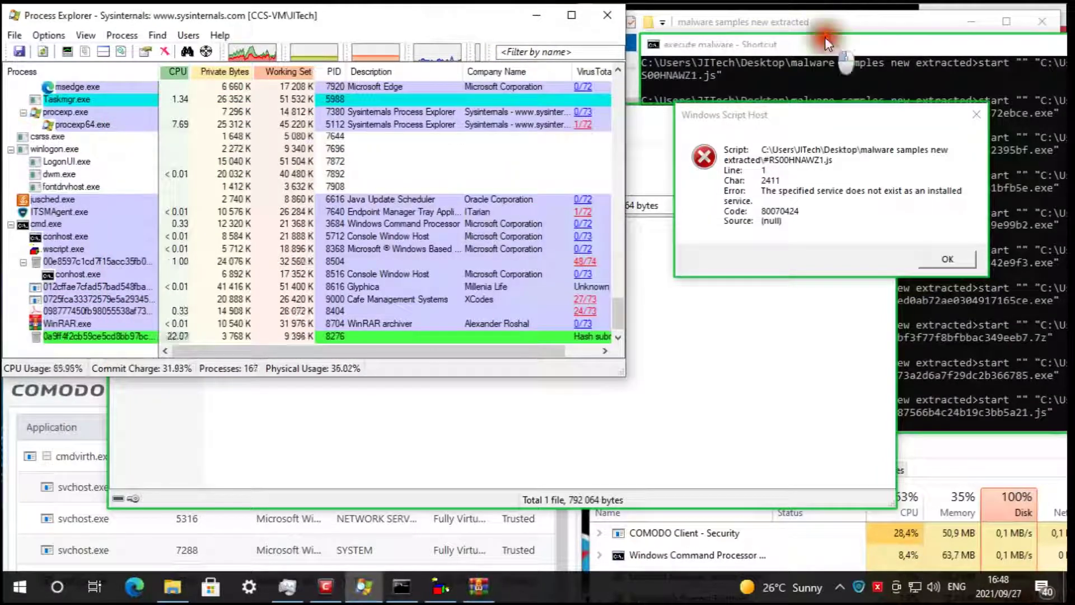
click(823, 39)
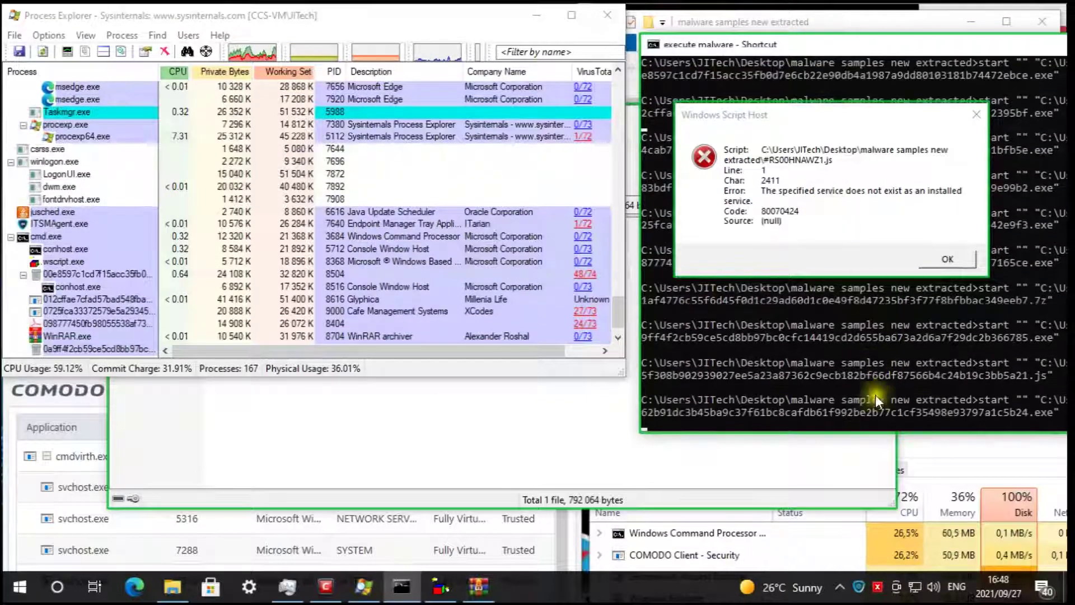
click(828, 10)
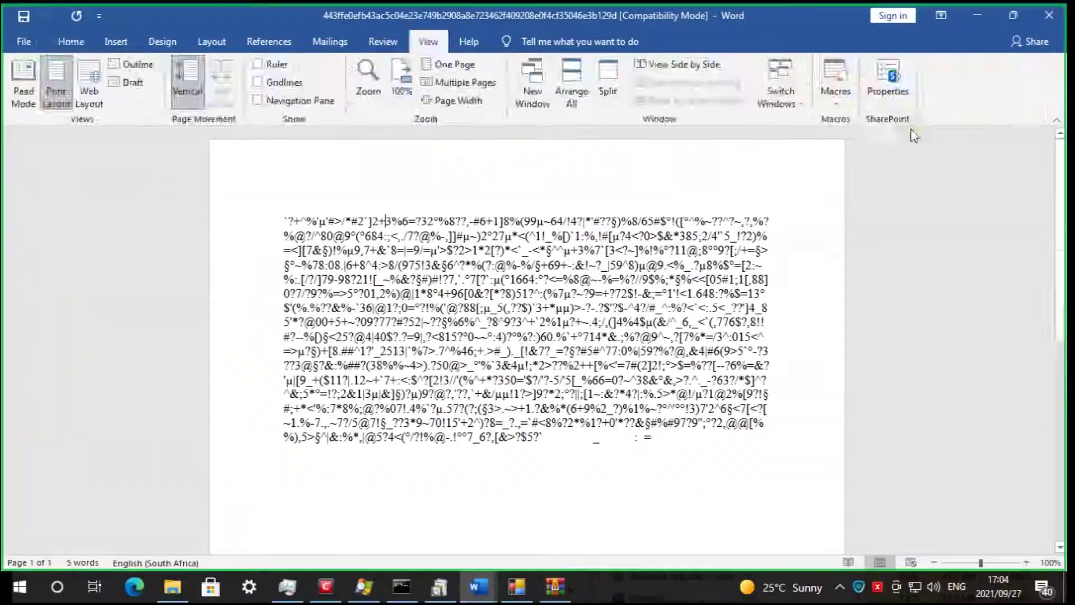
- Enter 'Test' as Player 1 in Snakes and Ladder, start the game and dismiss the error
click(609, 270)
text(Test)
click(619, 438)
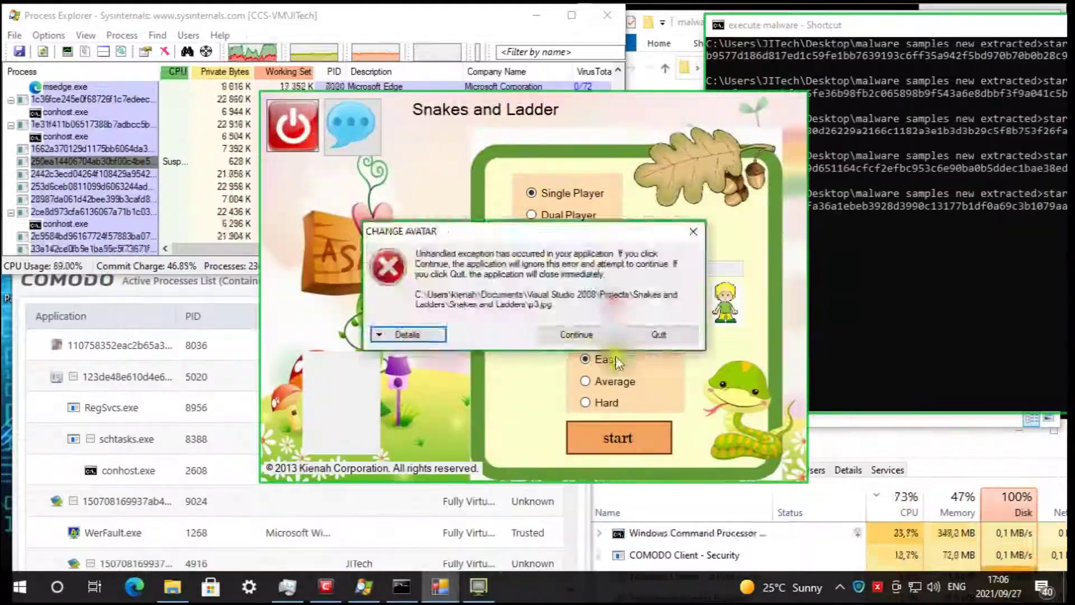
click(648, 360)
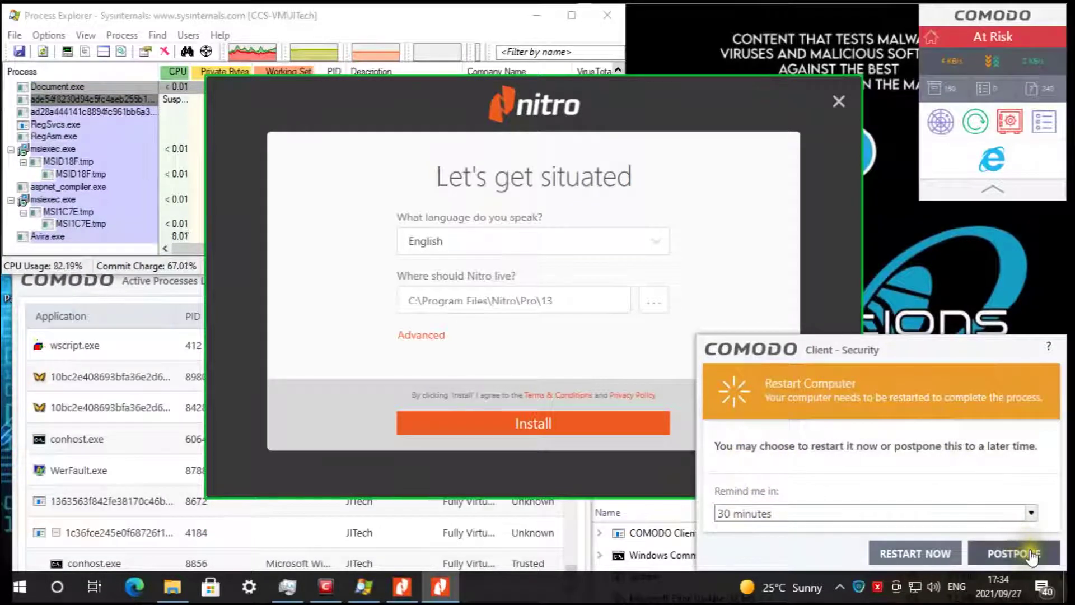
- Postpone the Comodo restart and start the Nitro installation, approving its permission prompt
click(1014, 554)
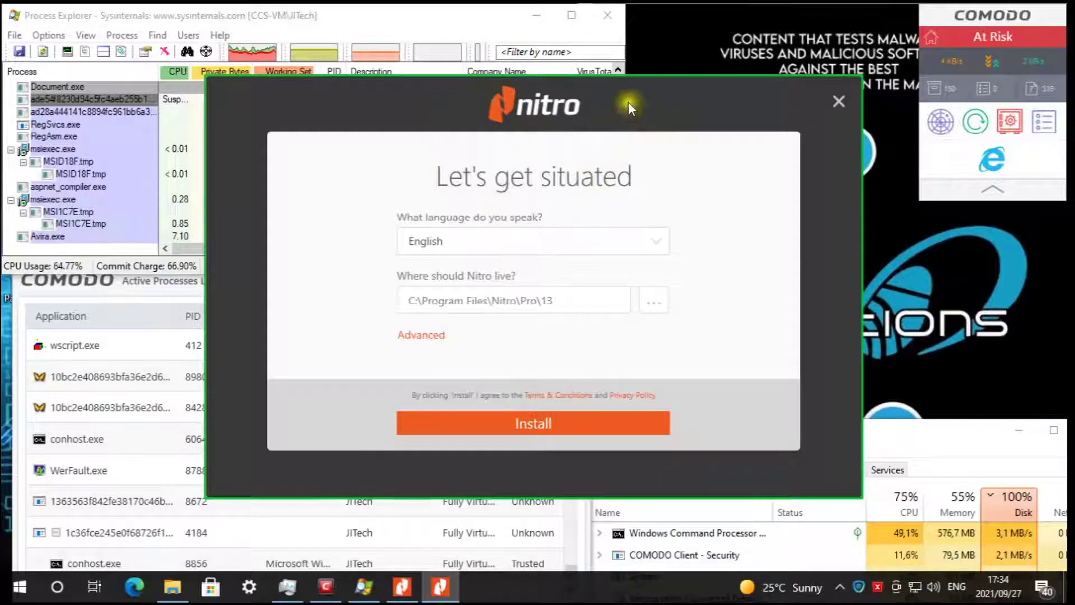
click(533, 424)
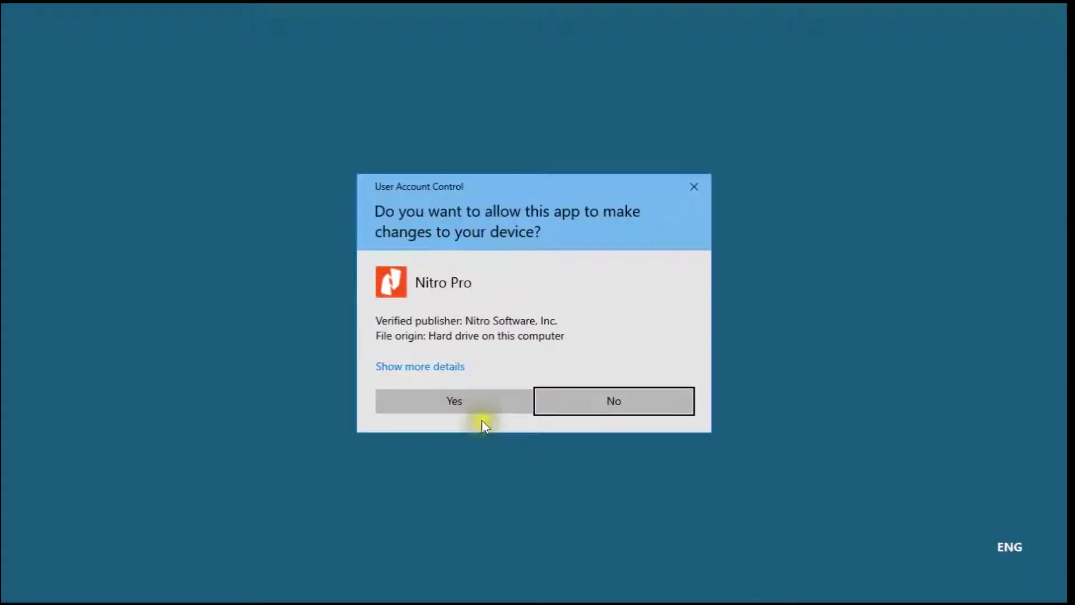
click(481, 400)
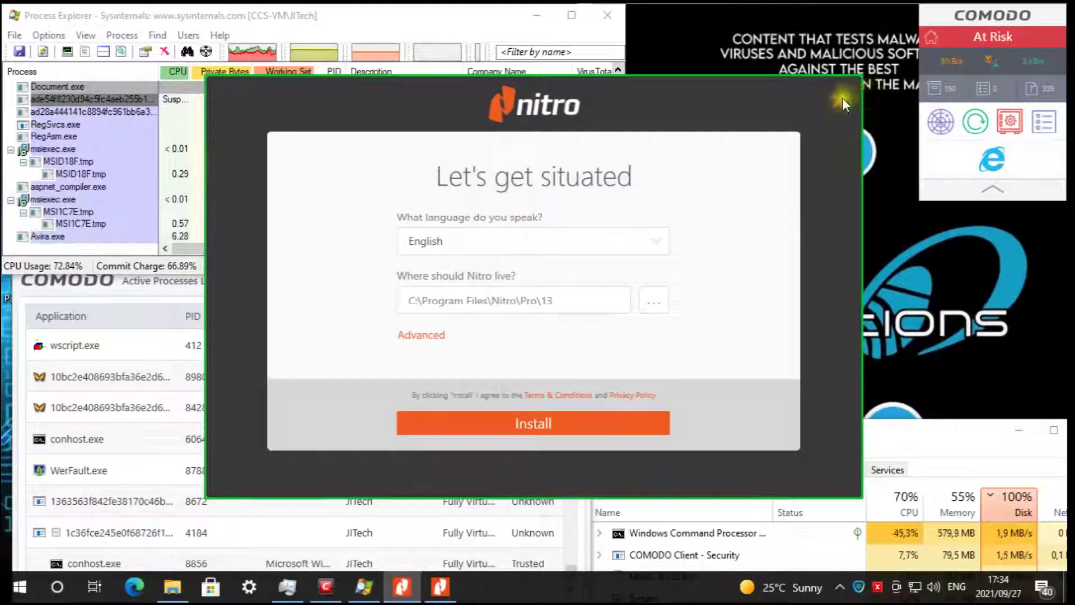
click(562, 421)
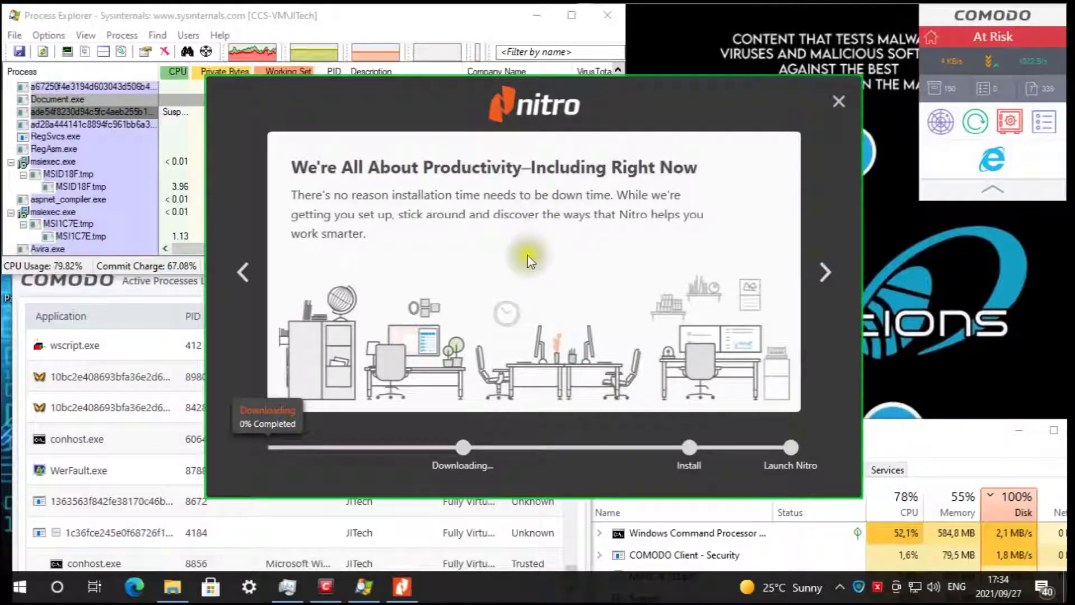
drag(543, 91, 675, 54)
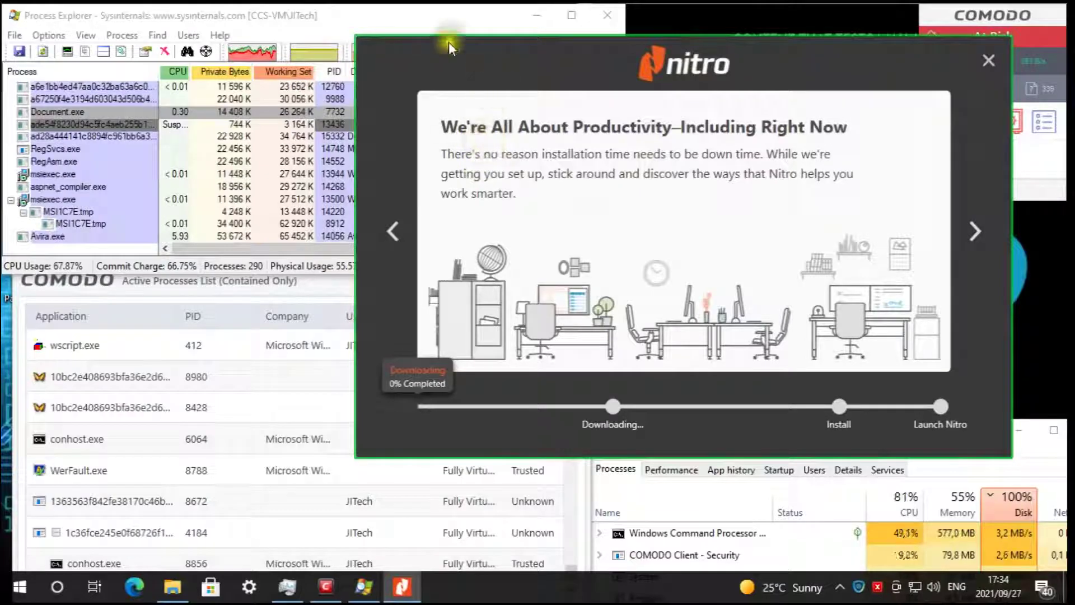
- Watch Process Explorer while Nitro sits at Downloading 0% until 'Something is blocking Nitro' appears
click(267, 32)
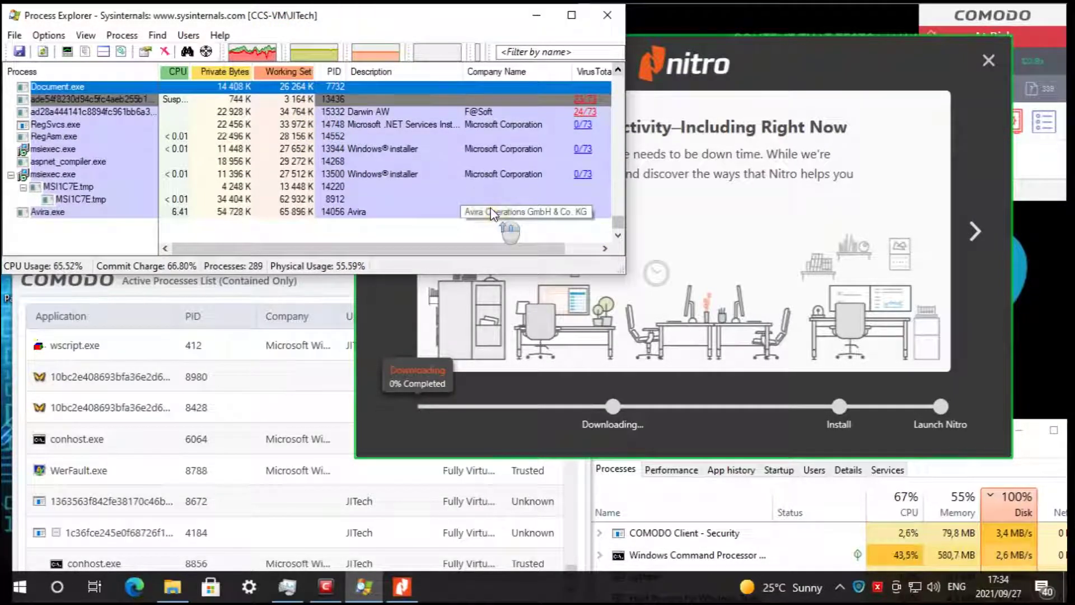
click(620, 70)
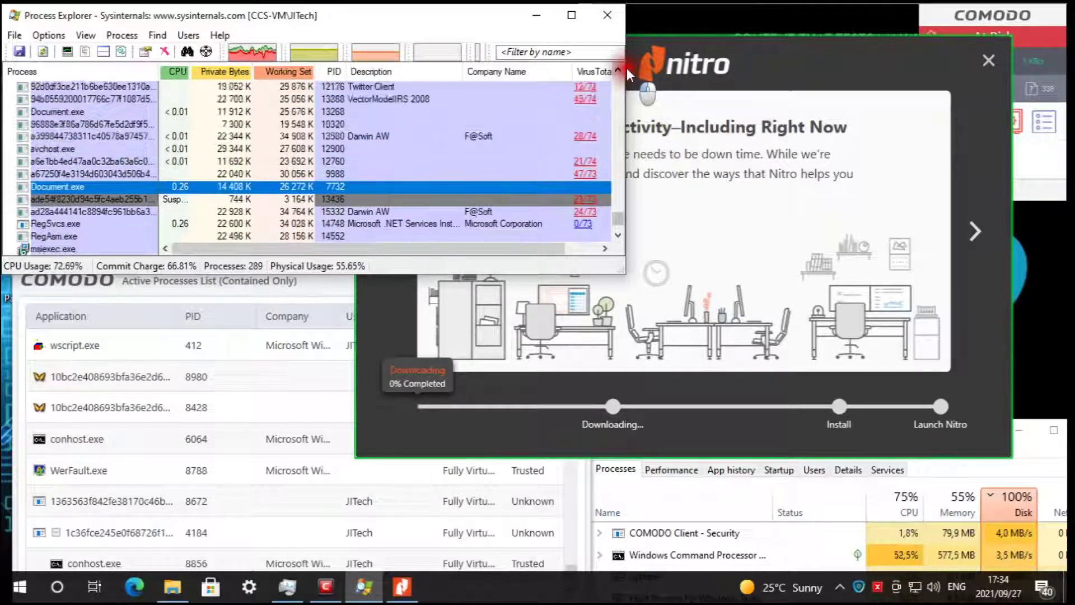
click(619, 70)
click(619, 69)
click(620, 70)
click(619, 69)
click(620, 69)
click(619, 69)
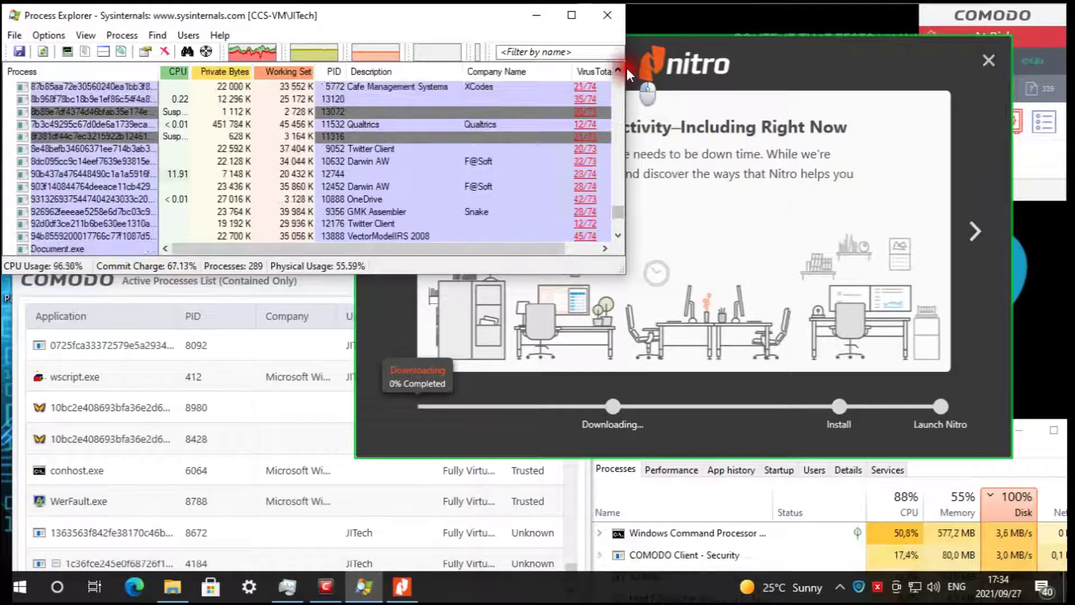
click(619, 70)
click(620, 69)
click(620, 69)
click(619, 70)
click(620, 70)
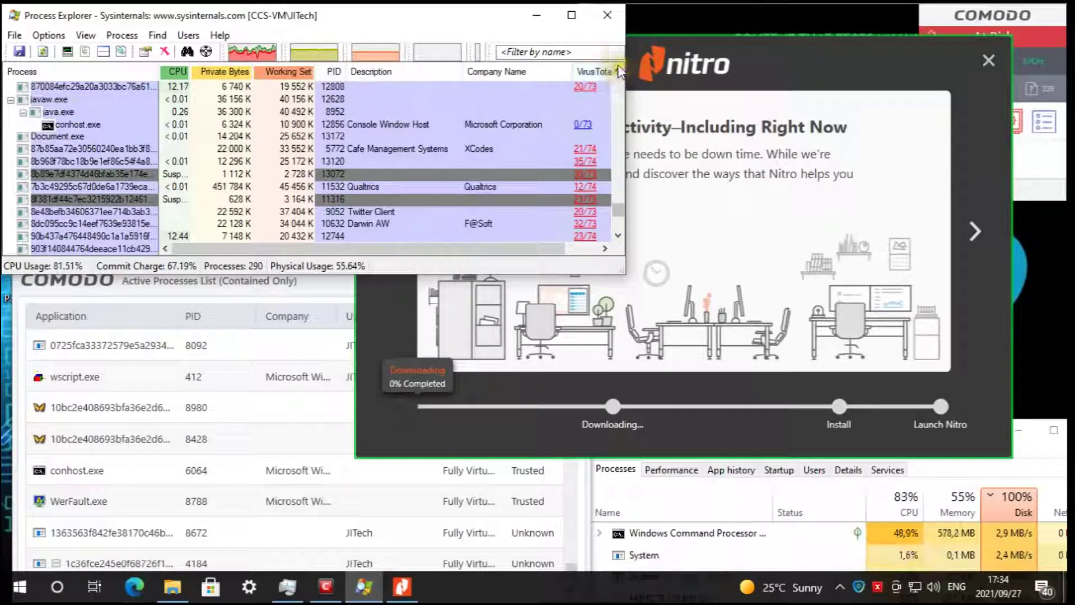
click(619, 69)
click(620, 69)
click(620, 70)
click(620, 69)
click(619, 70)
click(619, 70)
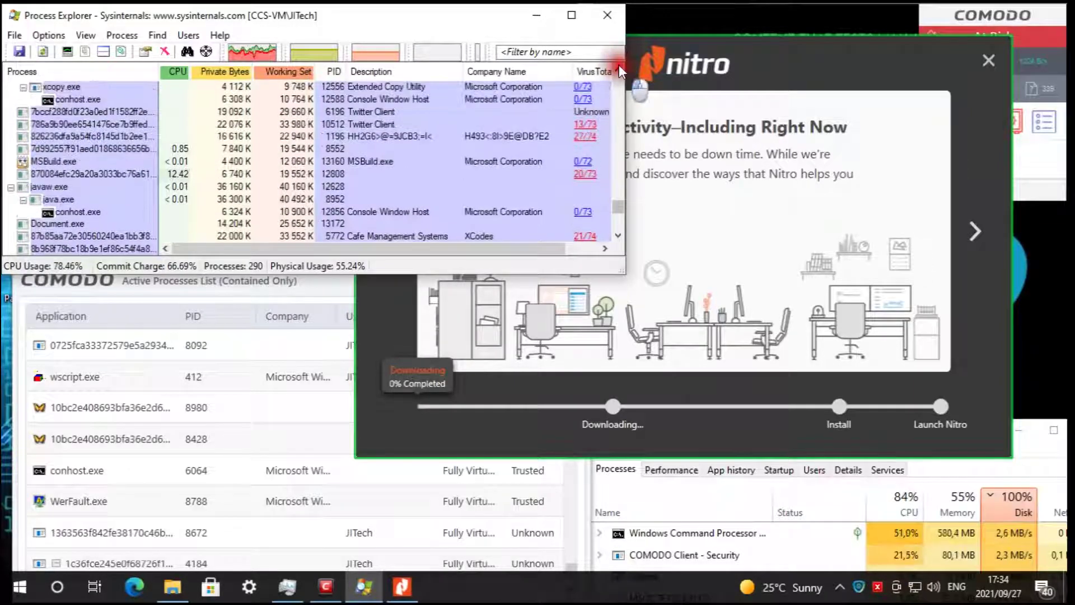
click(619, 70)
click(620, 70)
click(619, 70)
click(619, 70)
click(620, 69)
click(620, 69)
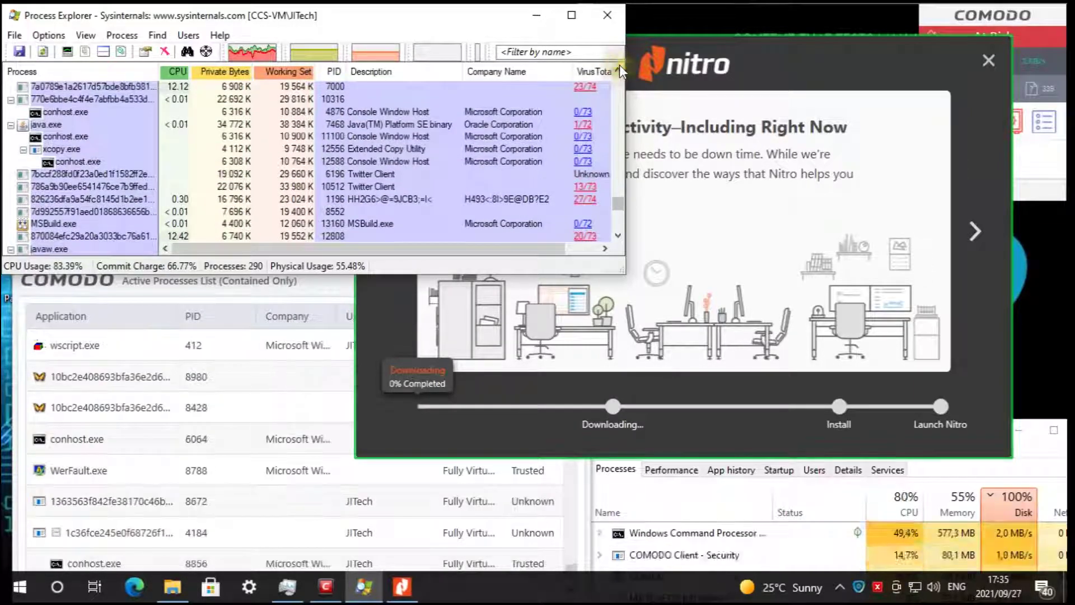
click(620, 66)
click(620, 67)
click(620, 66)
click(620, 66)
click(619, 66)
click(619, 66)
click(620, 66)
click(619, 65)
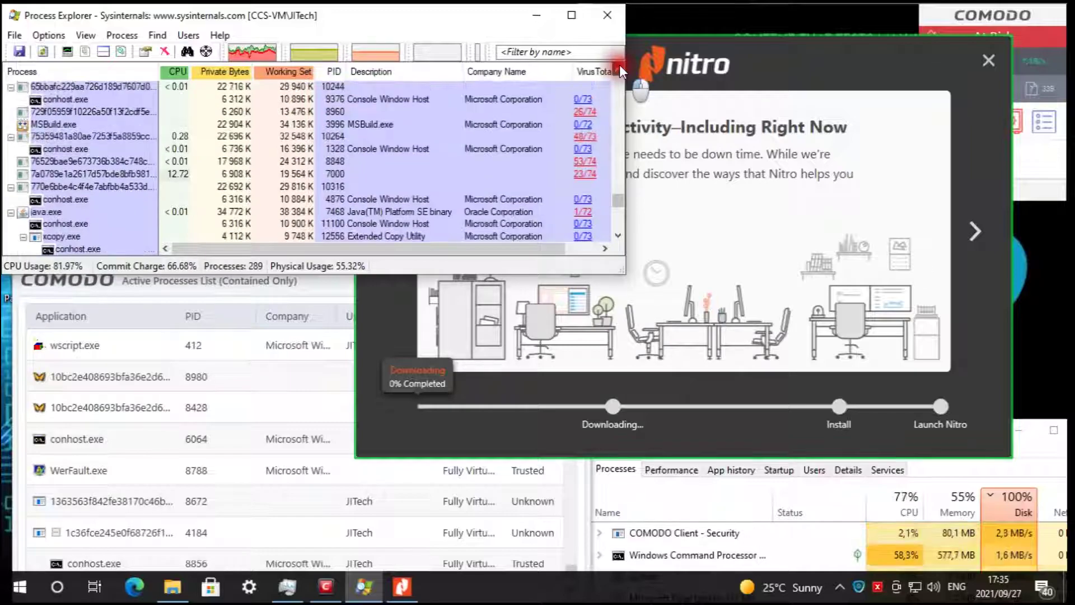
click(620, 65)
click(620, 65)
click(620, 65)
click(620, 65)
click(619, 65)
click(619, 65)
click(620, 65)
click(619, 65)
click(619, 65)
click(620, 65)
click(620, 65)
click(620, 65)
click(619, 64)
click(620, 65)
click(619, 65)
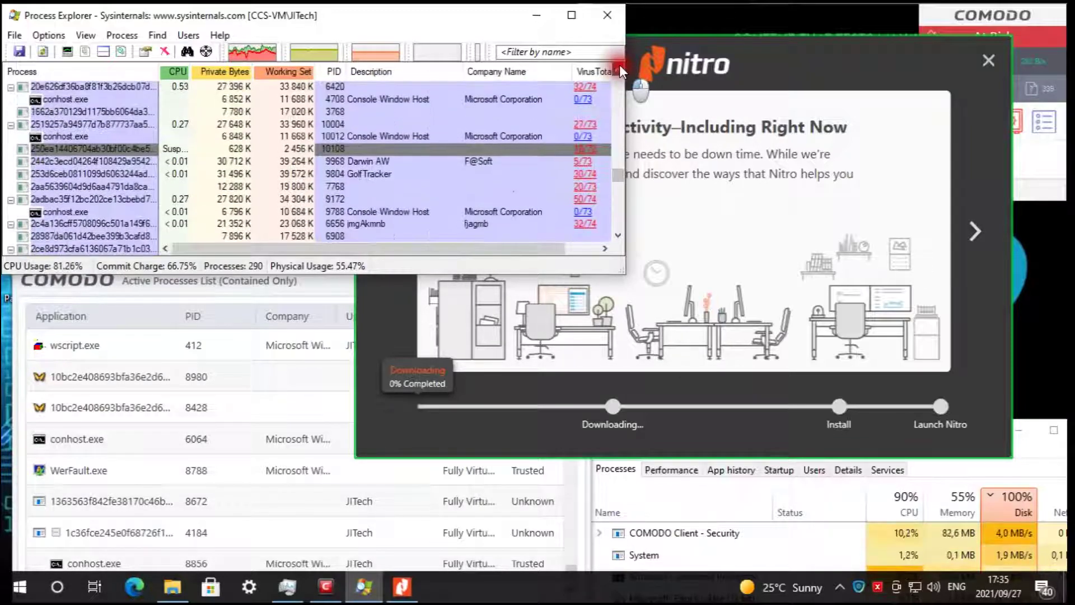
click(620, 65)
click(620, 65)
click(620, 65)
click(620, 65)
click(620, 65)
click(620, 65)
click(620, 65)
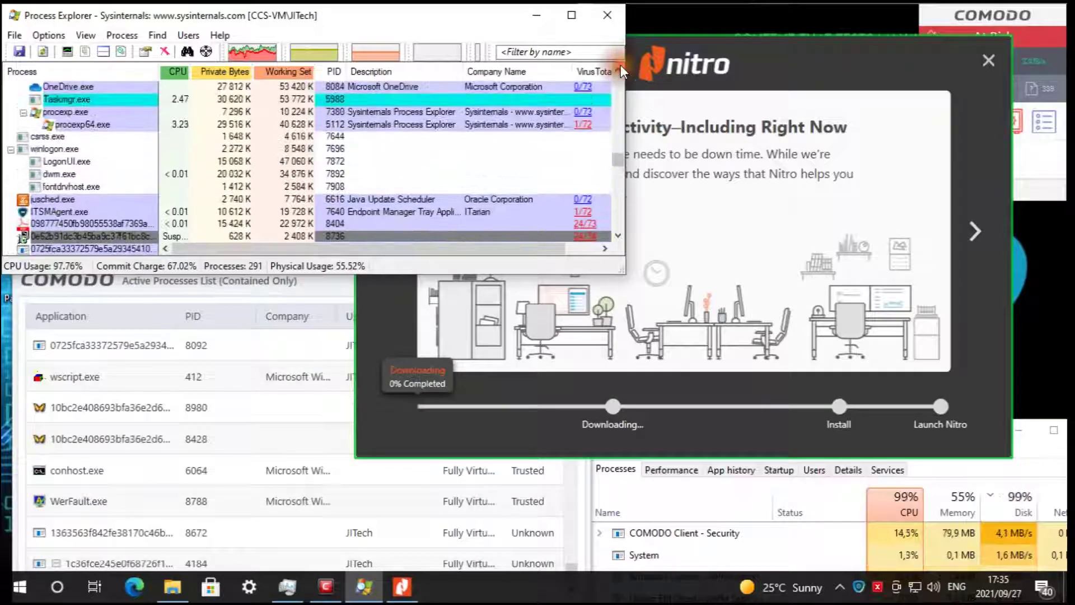
drag(623, 159, 621, 240)
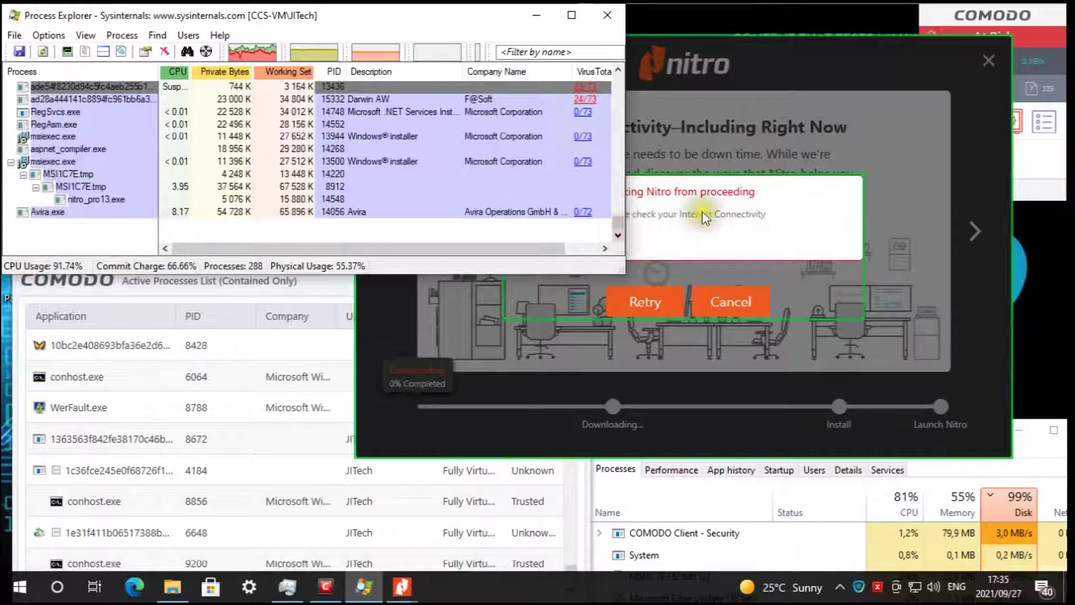
- Retry, then cancel the blocked Nitro download and finish the interrupted setup wizard
click(702, 211)
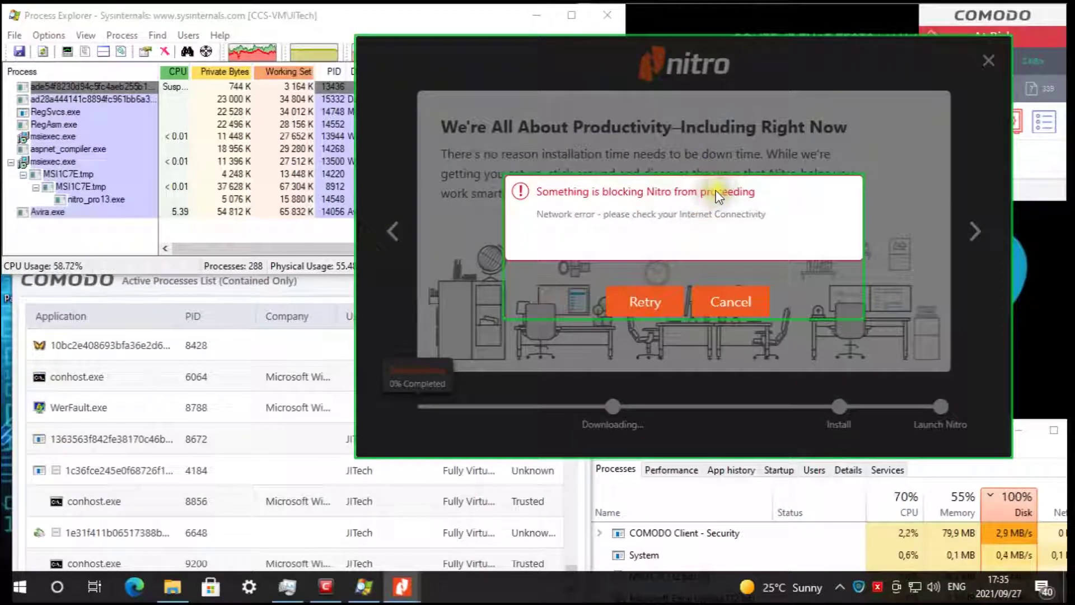
click(967, 12)
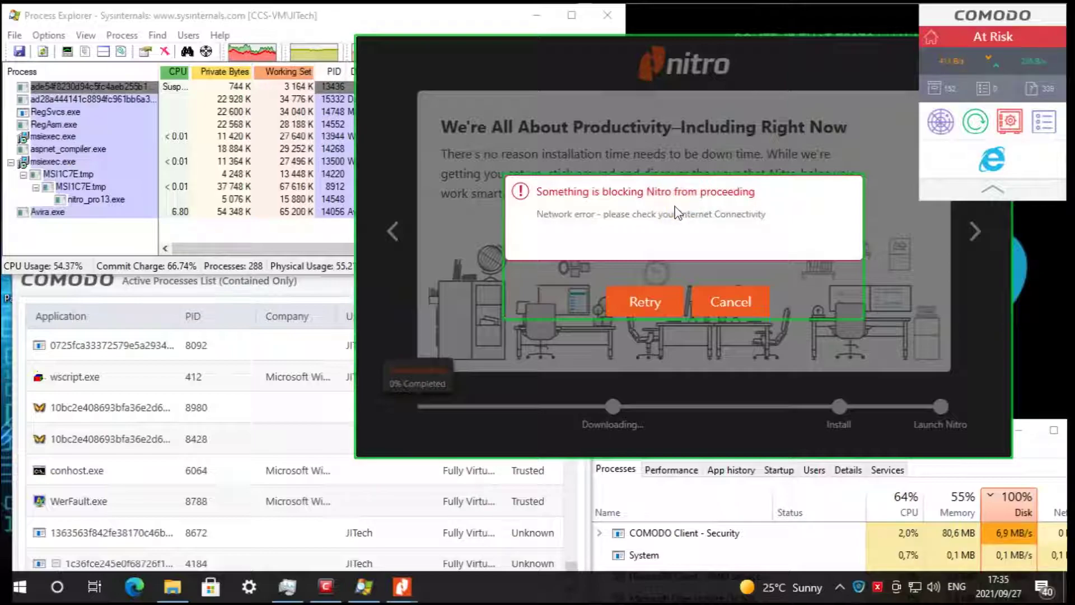
click(659, 300)
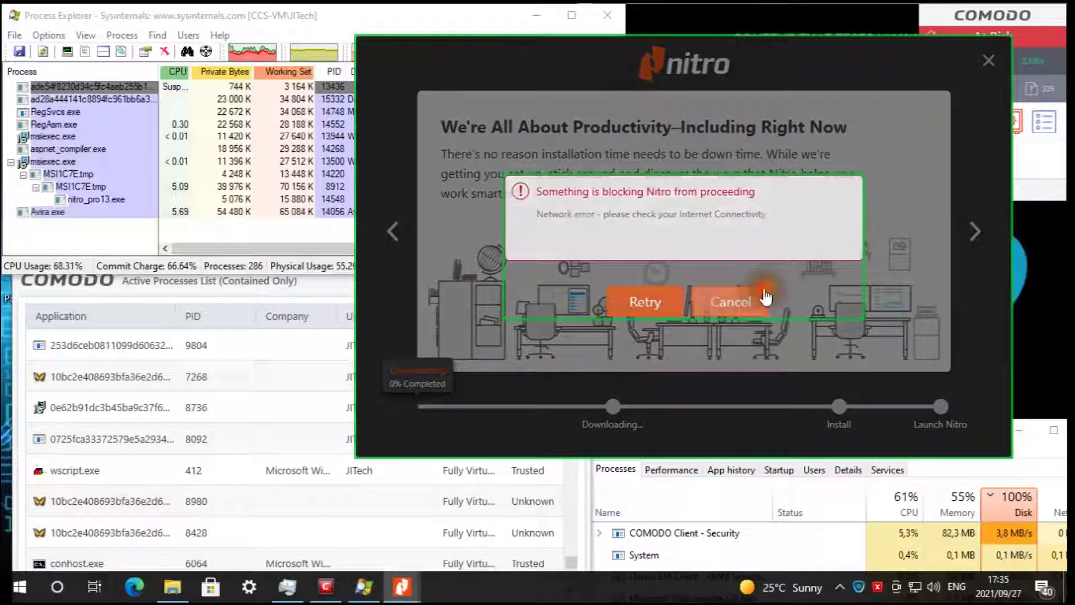
click(763, 298)
click(688, 311)
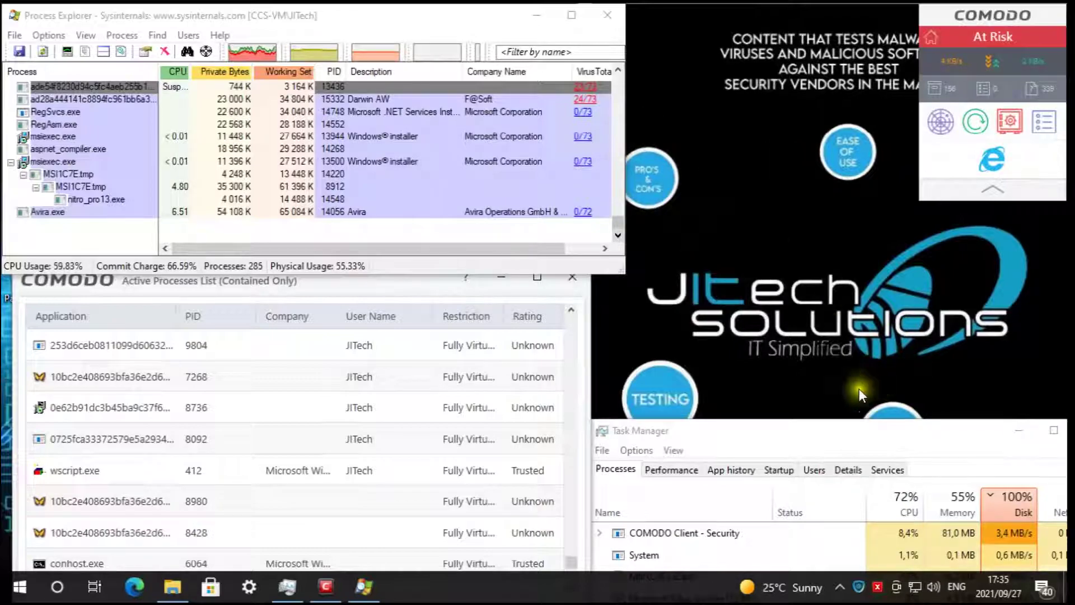
- Raise Task Manager and the contained processes list higher on screen
drag(825, 425, 850, 188)
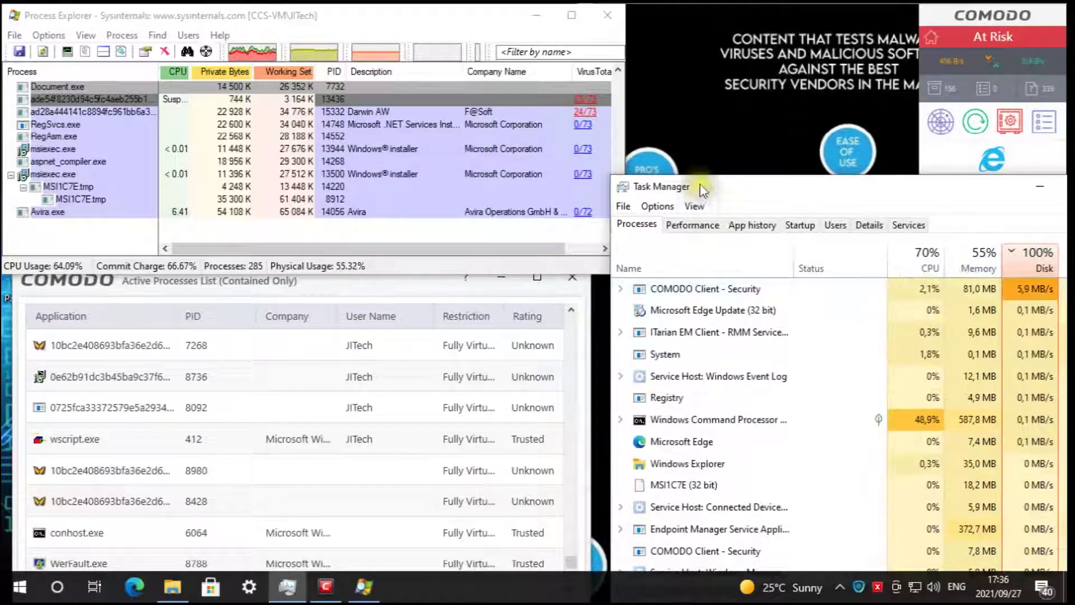
drag(365, 271, 358, 74)
- Scroll through the fully virtualized contained processes, one rated Malicious, then close the list
scroll(469, 324, down, 3)
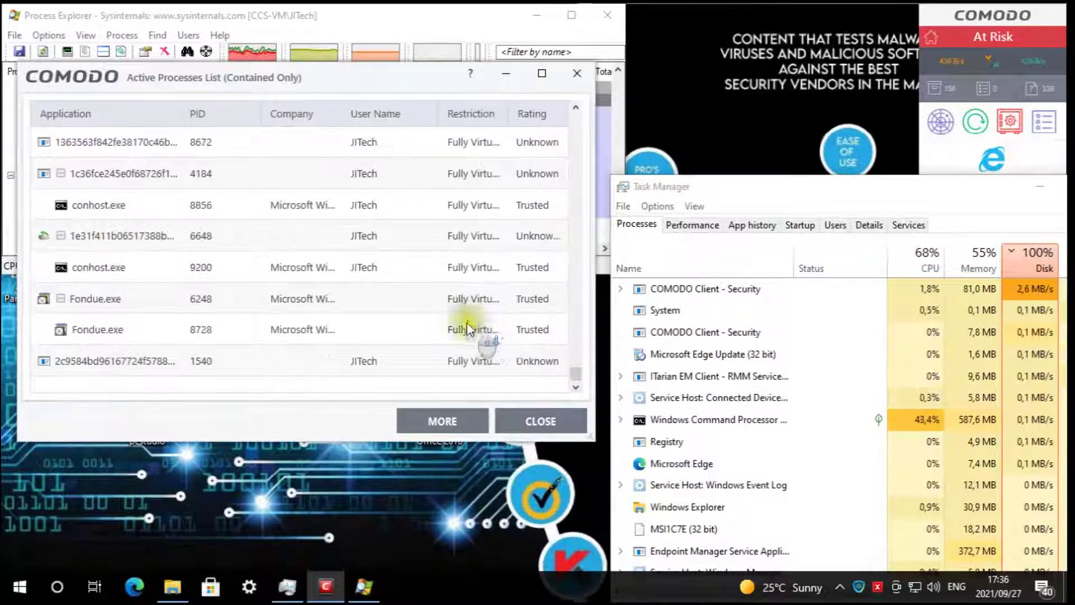
drag(581, 368, 583, 337)
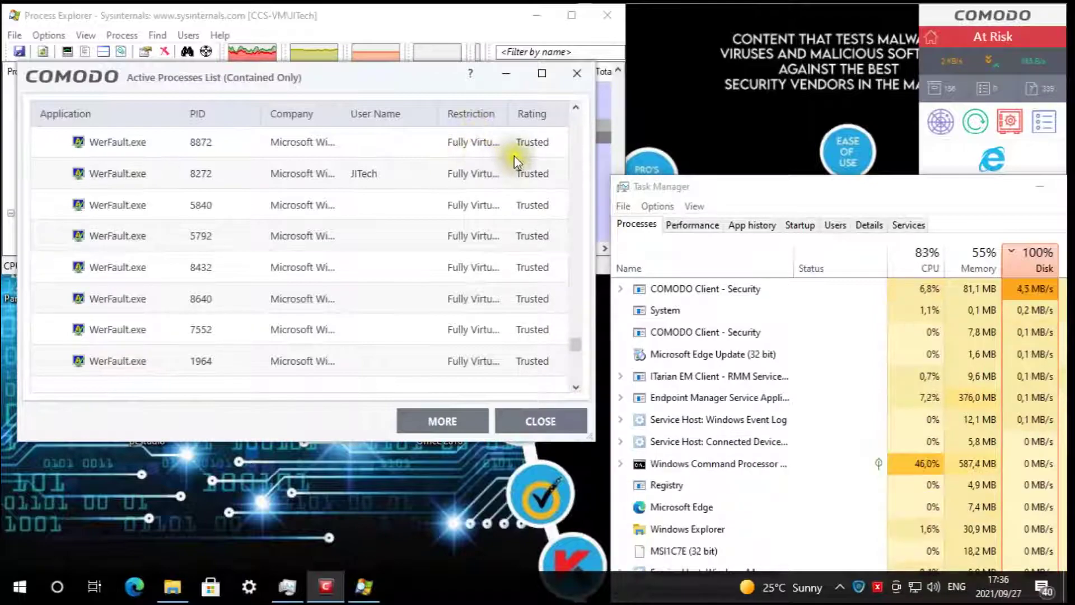
drag(582, 337, 581, 289)
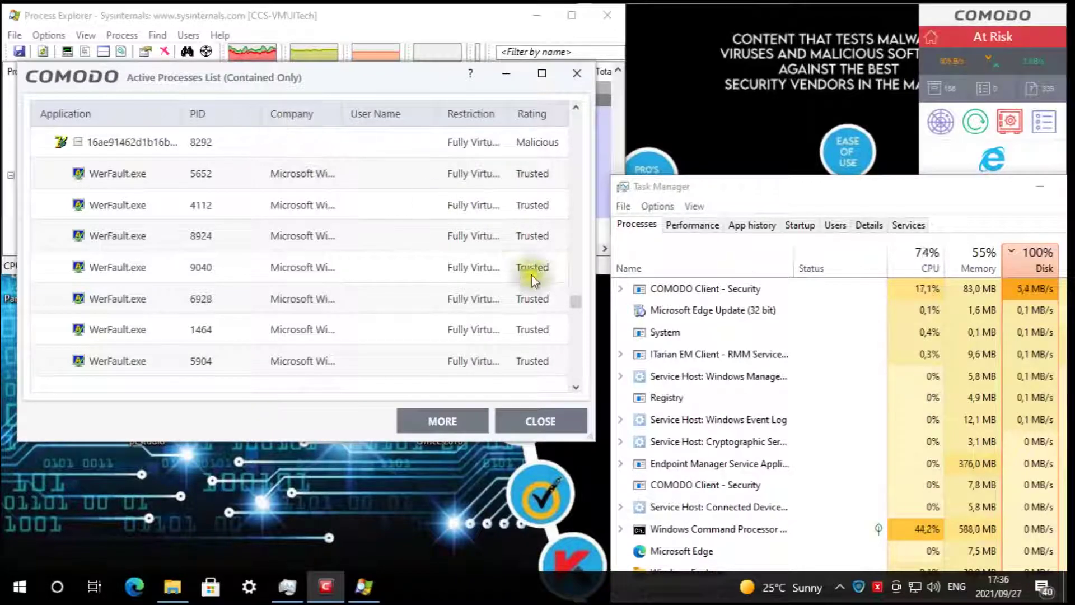
drag(581, 300, 581, 270)
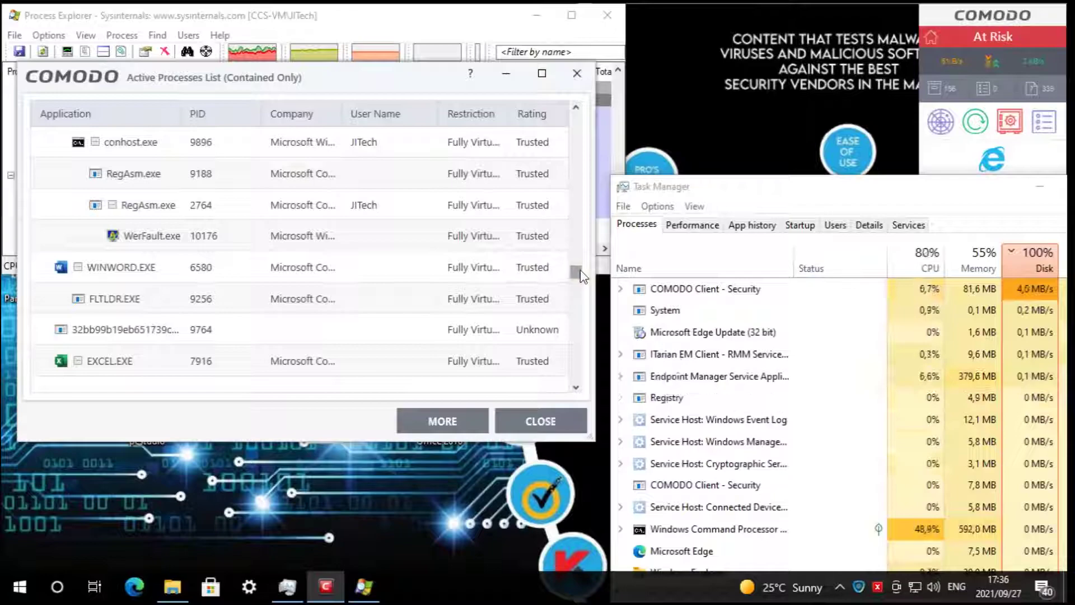
scroll(580, 274, up, 1)
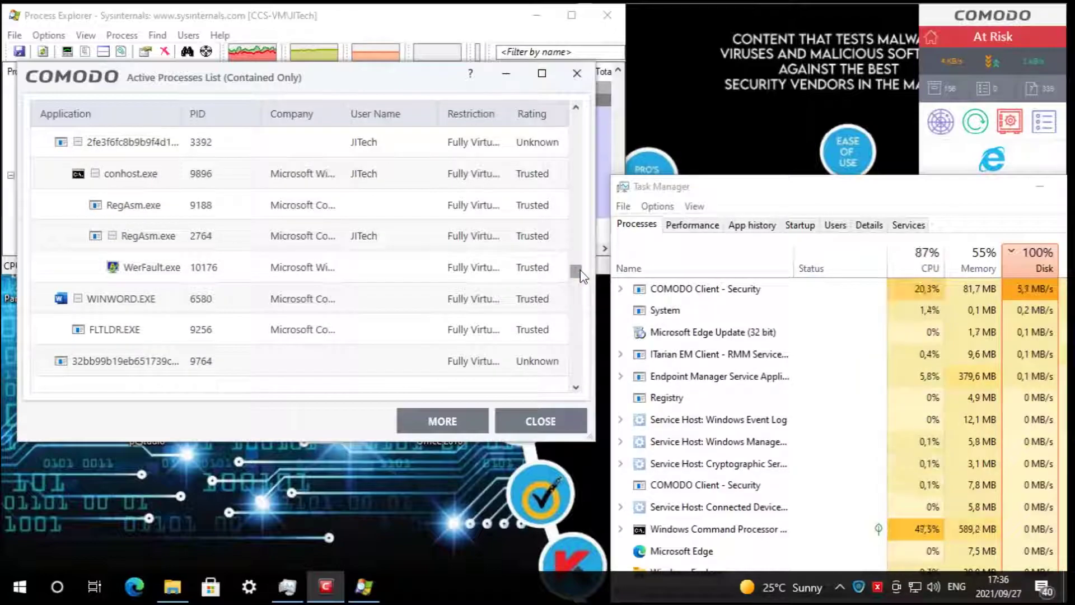
scroll(583, 275, up, 1)
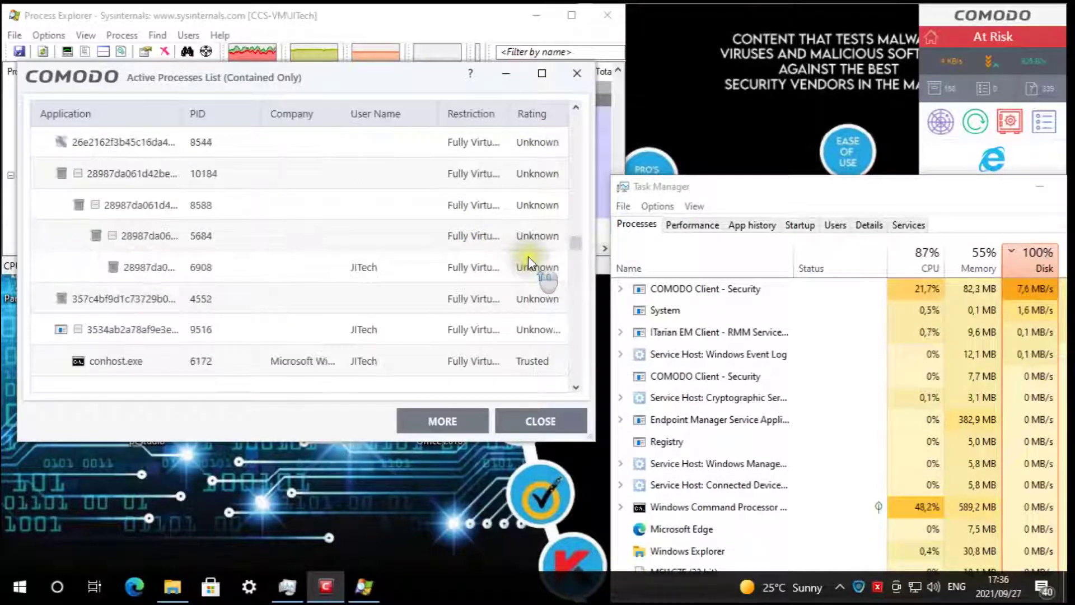
scroll(508, 212, up, 2)
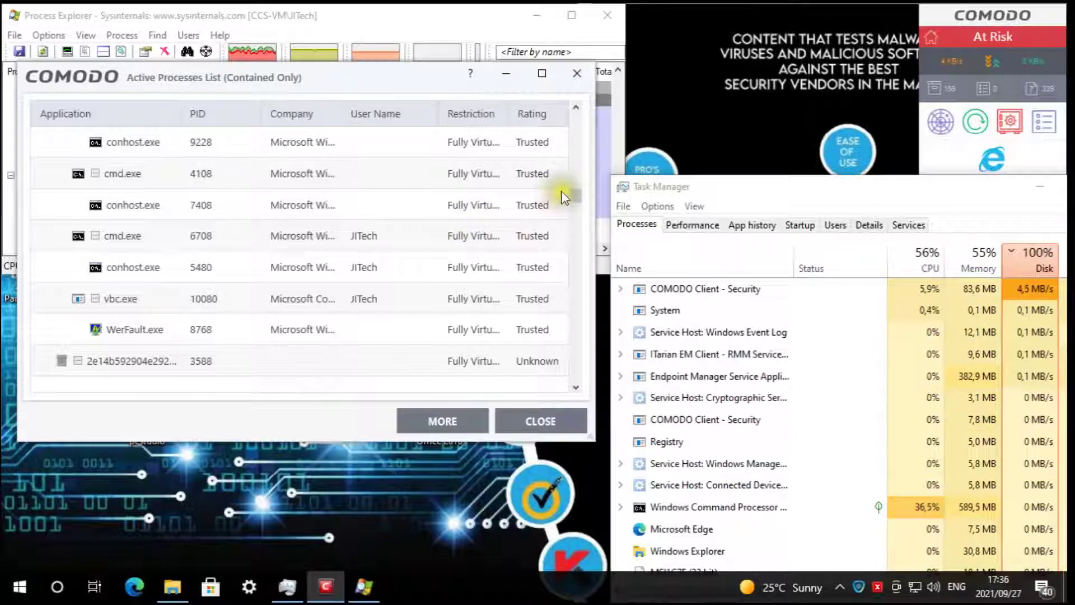
scroll(504, 196, up, 3)
scroll(507, 197, up, 2)
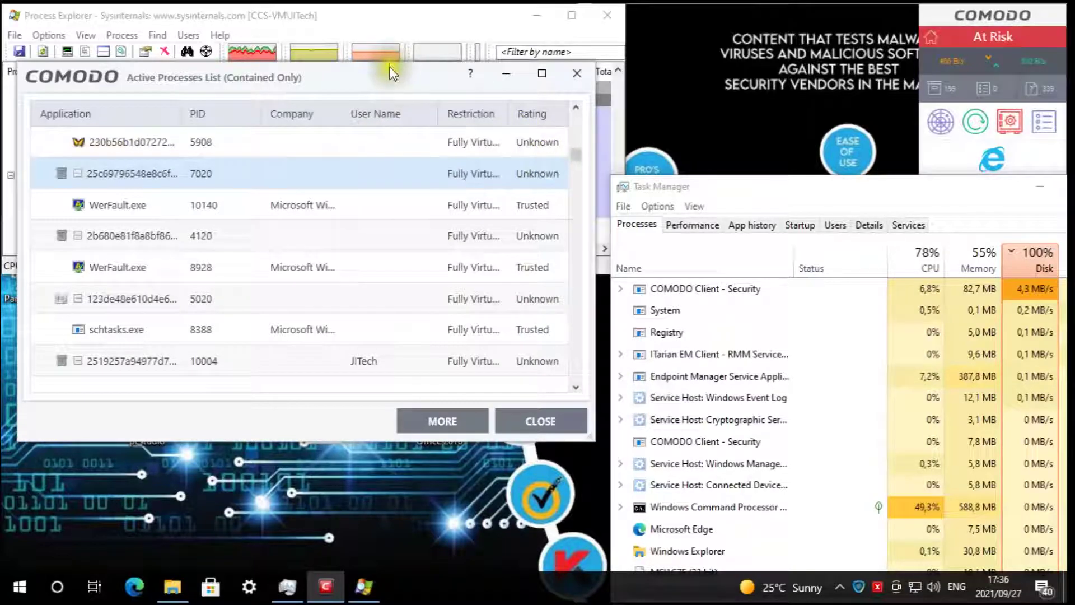
drag(396, 68, 408, 50)
scroll(490, 274, up, 5)
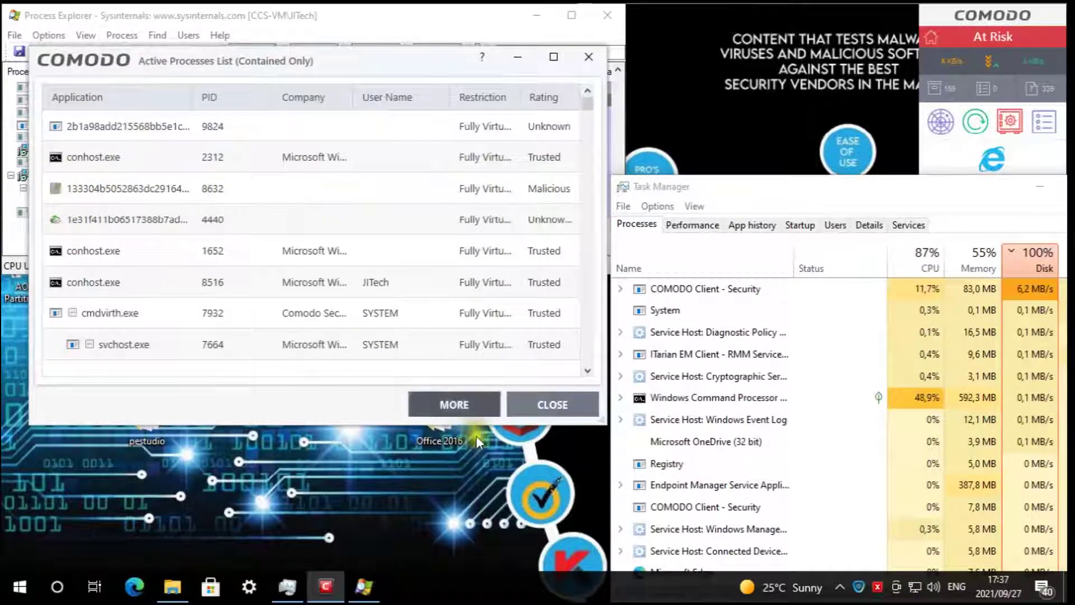
click(567, 403)
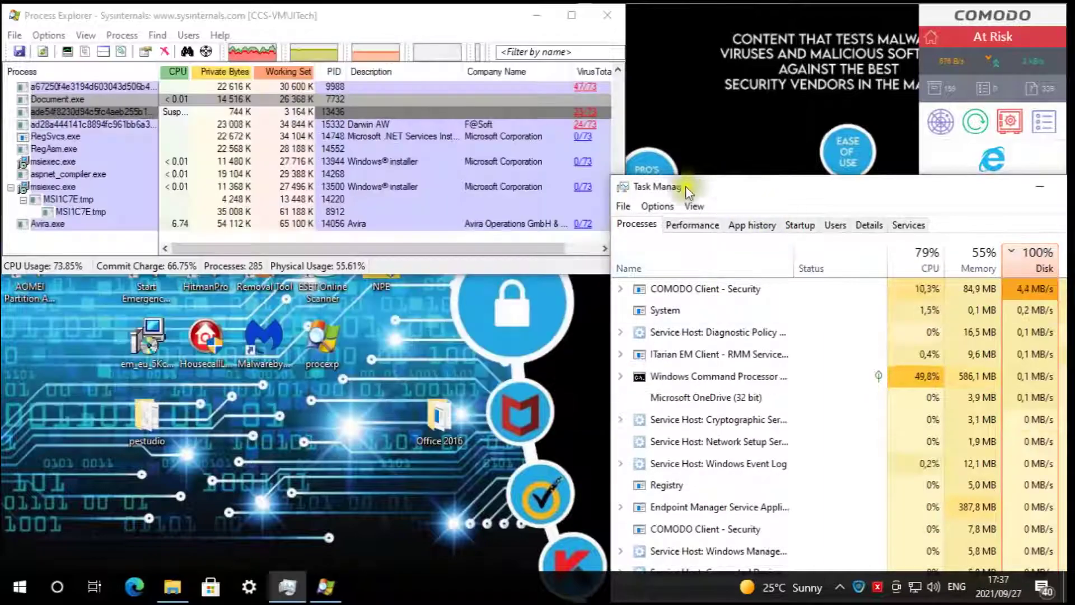
- Bring Process Explorer to the front and scroll through its running process tree
click(599, 99)
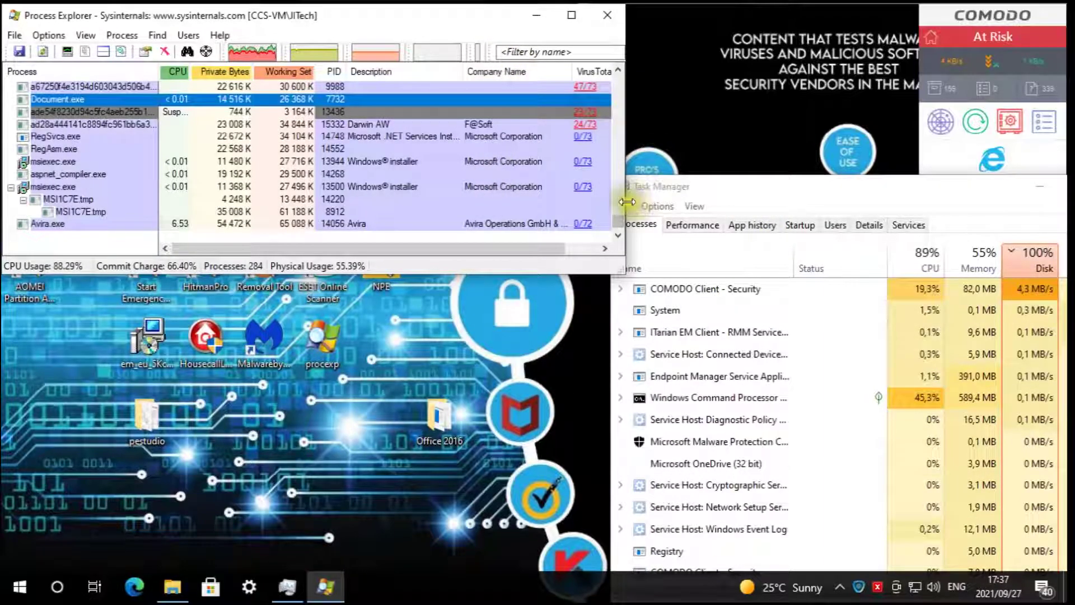
mouse_move(617, 222)
mouse_down()
mouse_move(628, 213)
mouse_move(623, 71)
mouse_move(633, 219)
mouse_up()
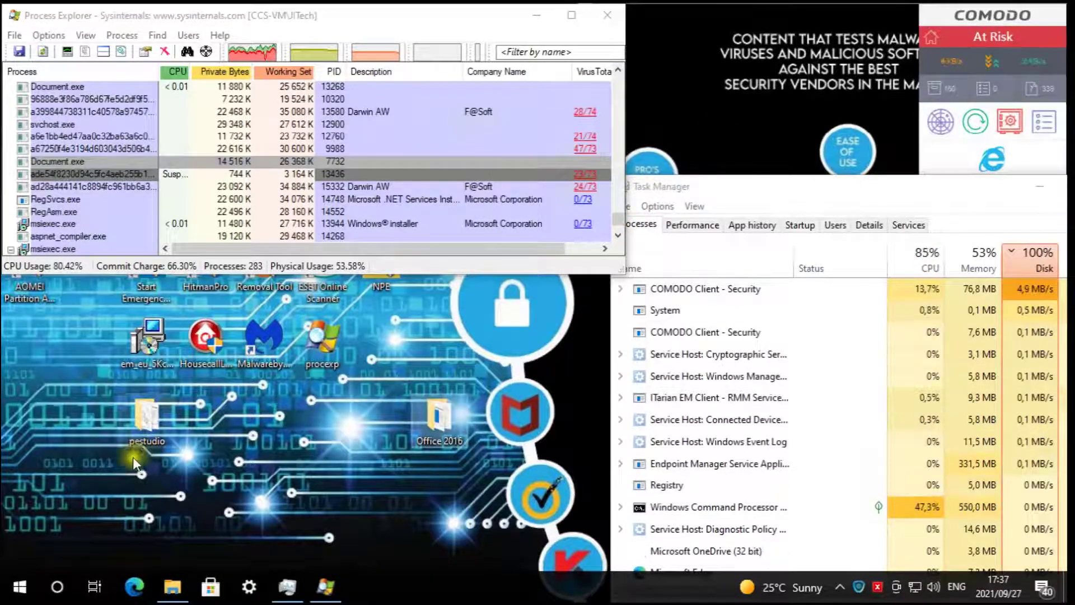
- Open the DVD Drive (E:) window showing 'HSBC Payment Advice_PDF' and move it to the screen centre
click(172, 586)
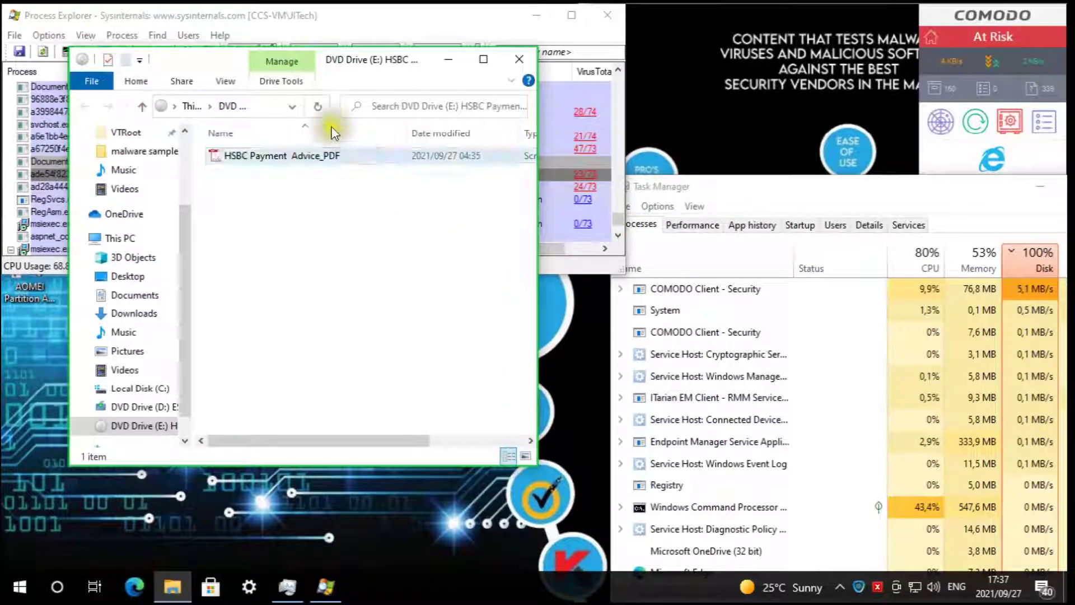
drag(352, 56, 663, 99)
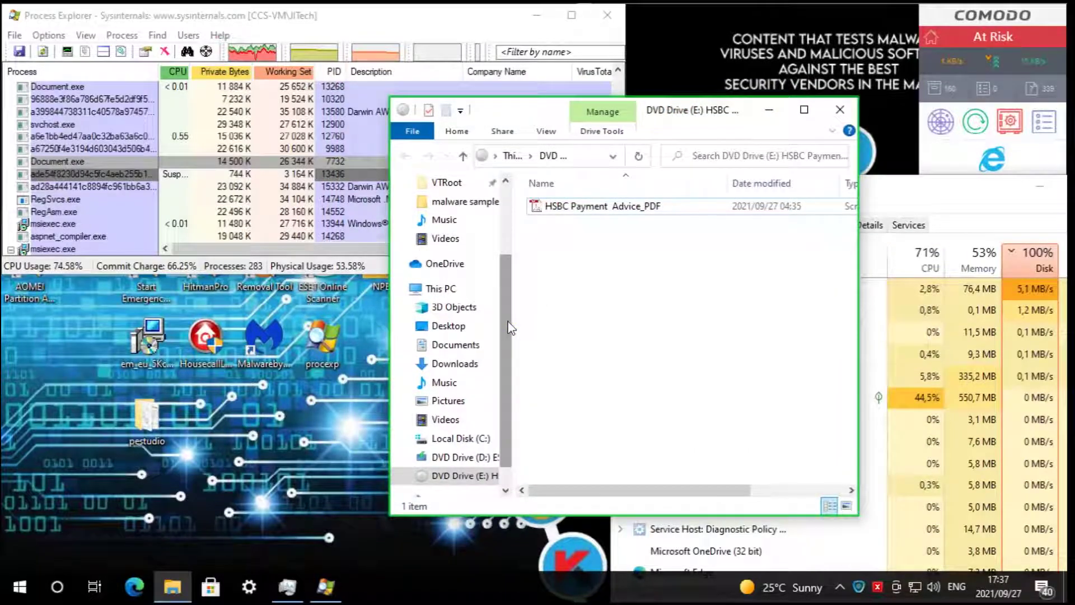
click(451, 204)
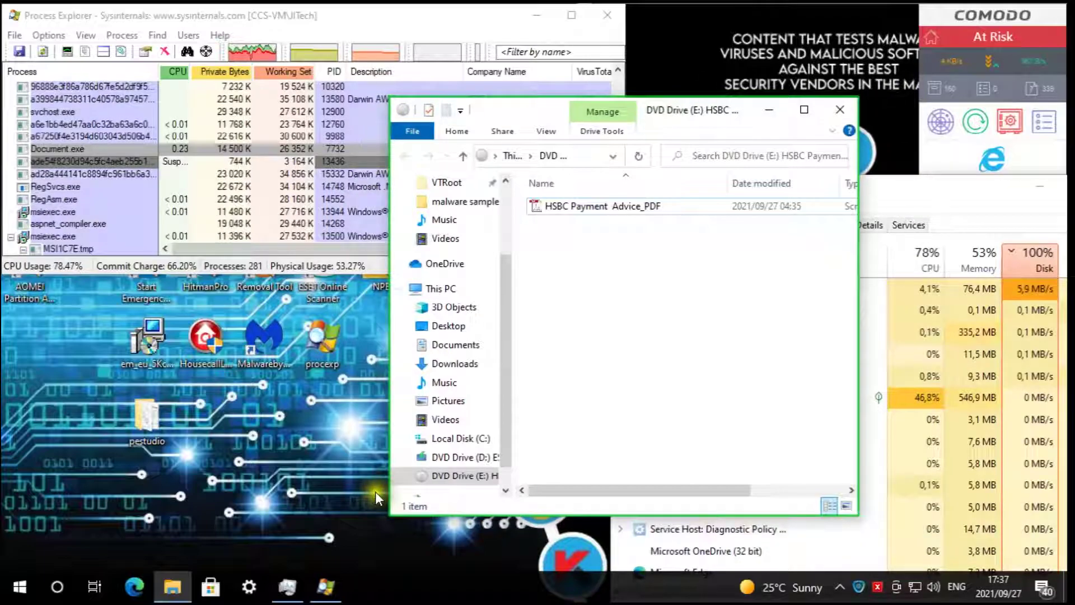
drag(656, 110, 635, 94)
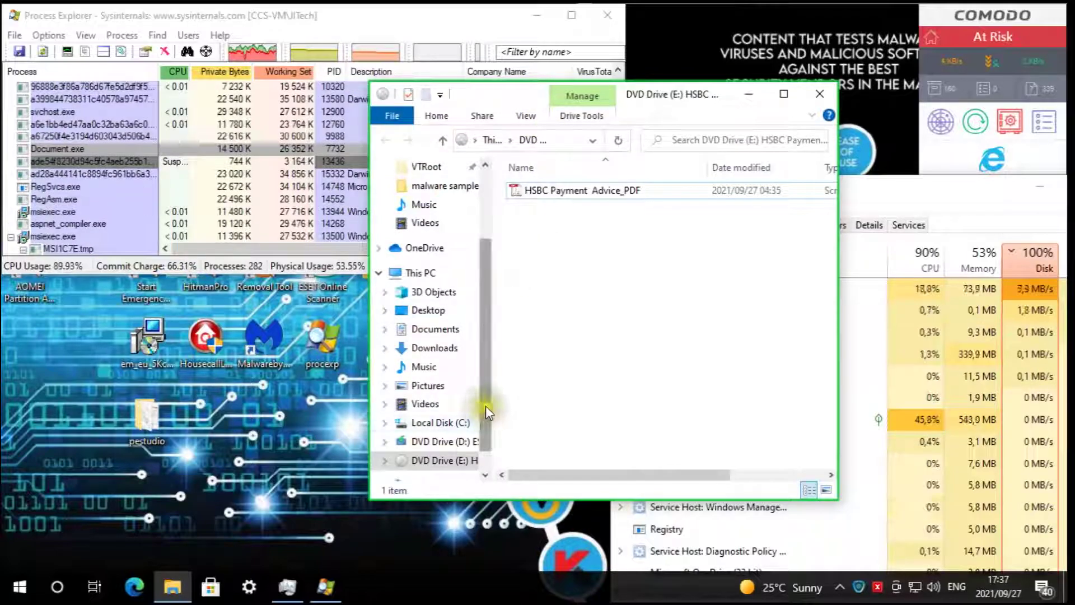
drag(485, 406, 478, 444)
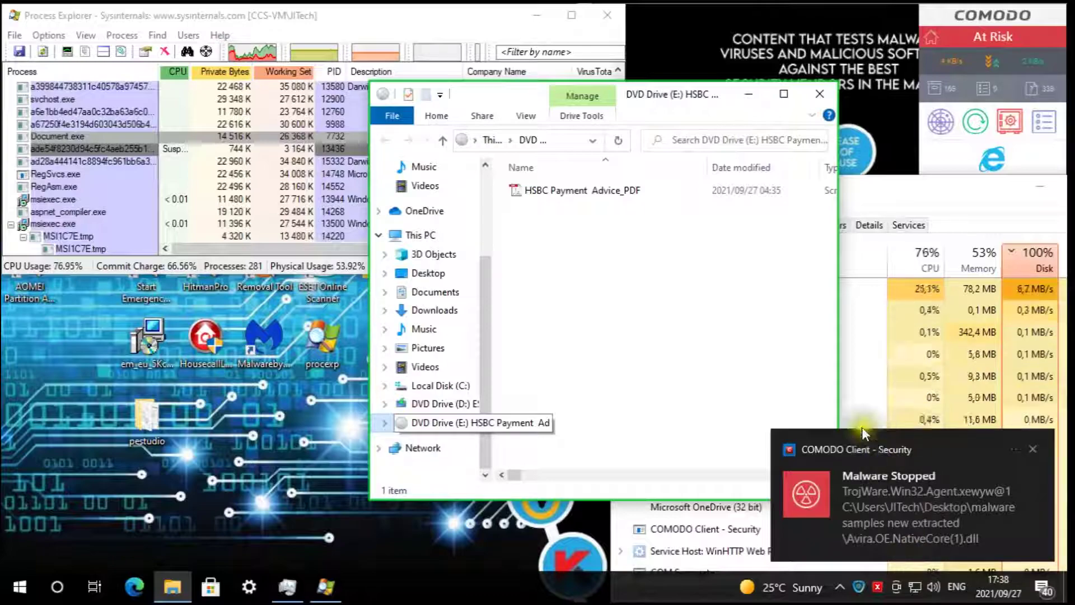
- Dismiss the COMODO Malware Stopped alert and raise the DVD Drive (E:) window
click(640, 252)
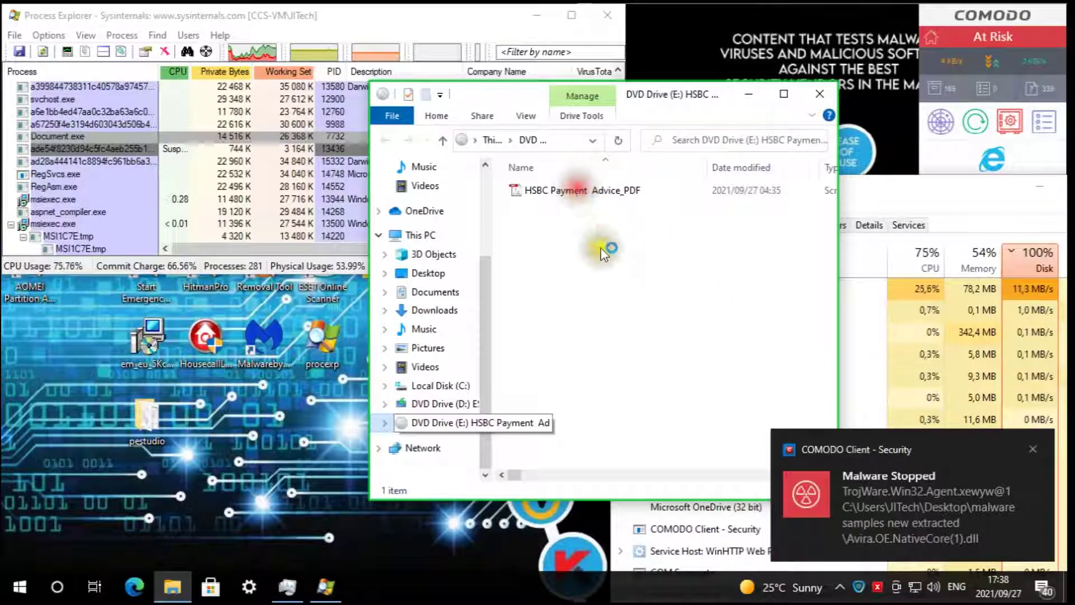
click(280, 250)
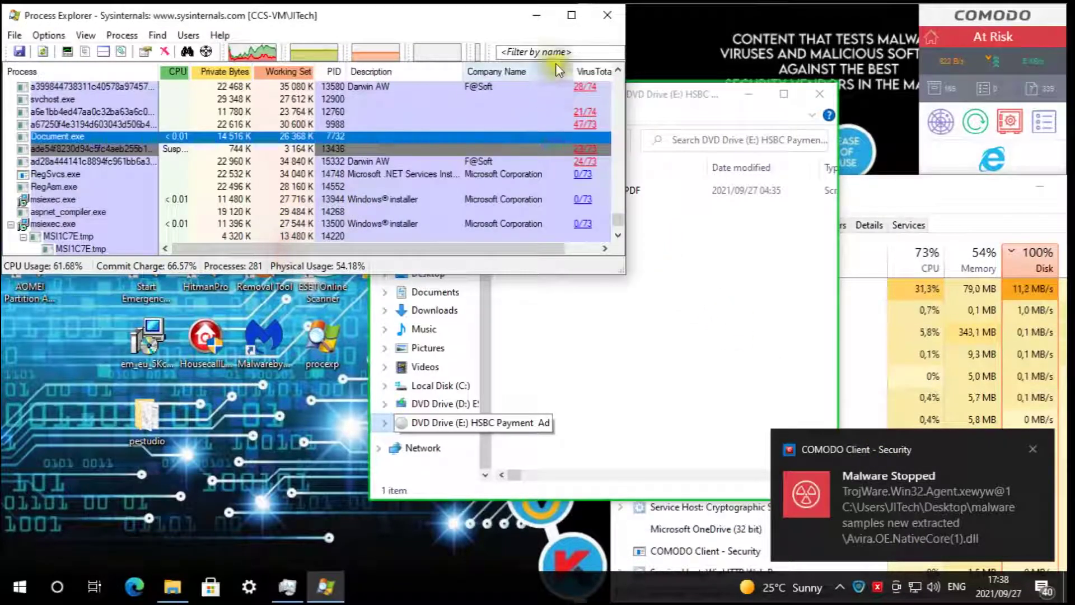
click(619, 217)
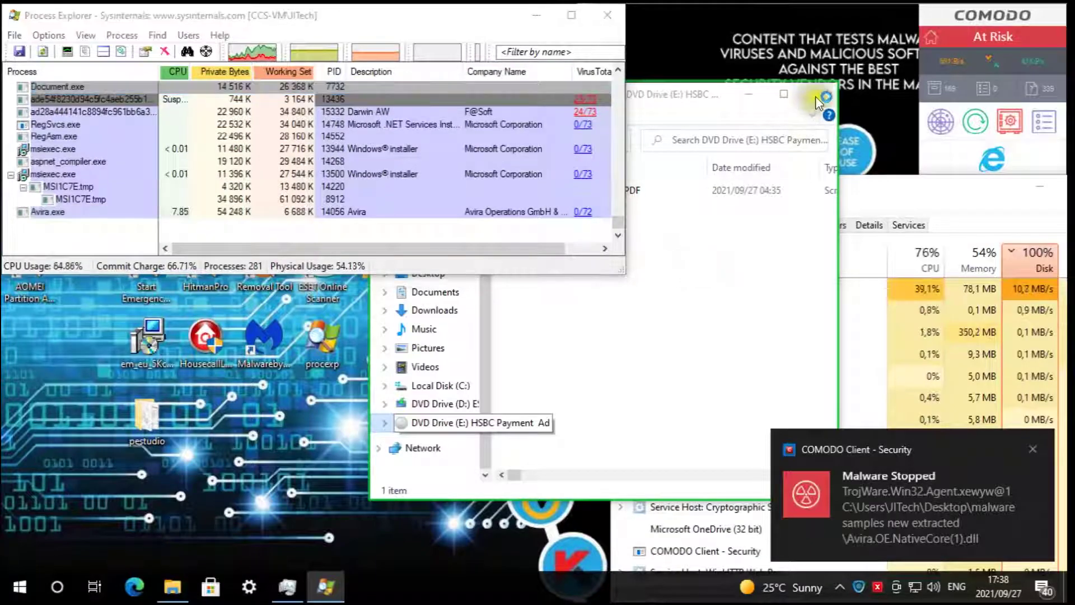
click(641, 374)
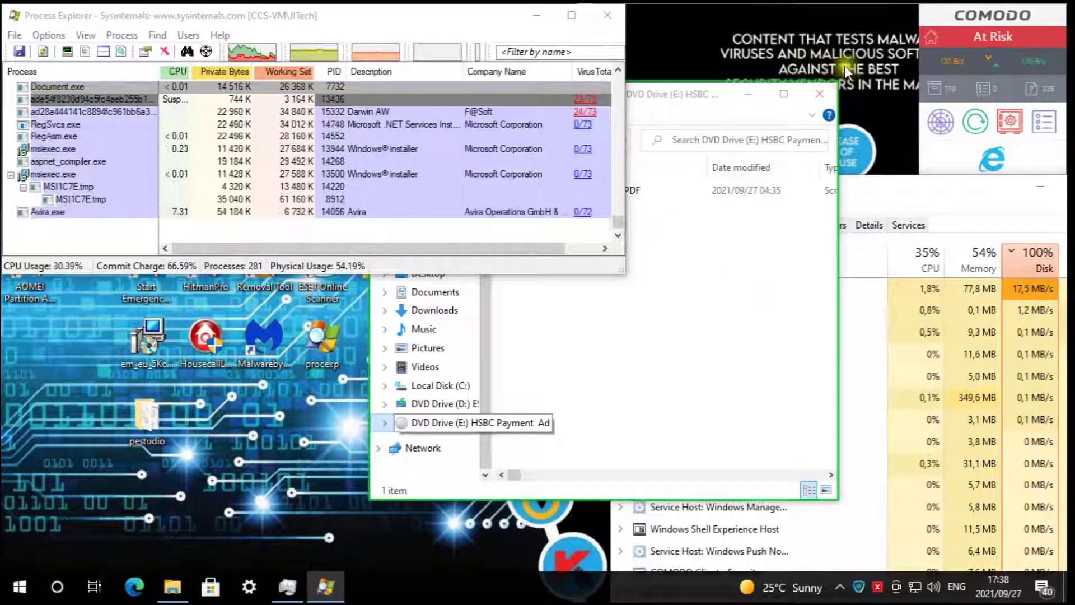
click(190, 588)
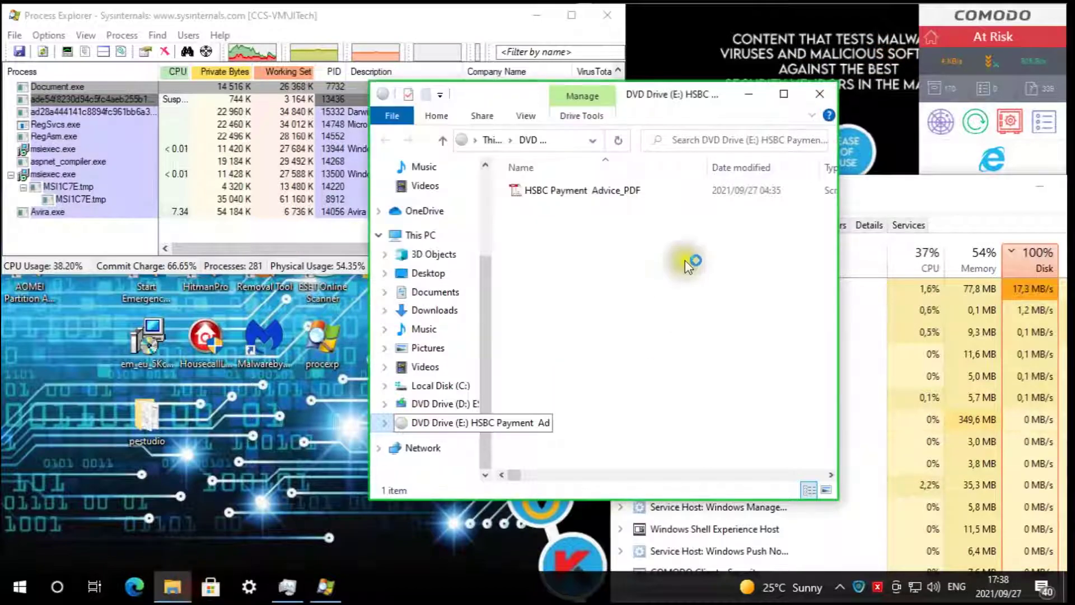
- Open the pinned VTRoot folder and enter HarddiskVolume3
right_click(179, 595)
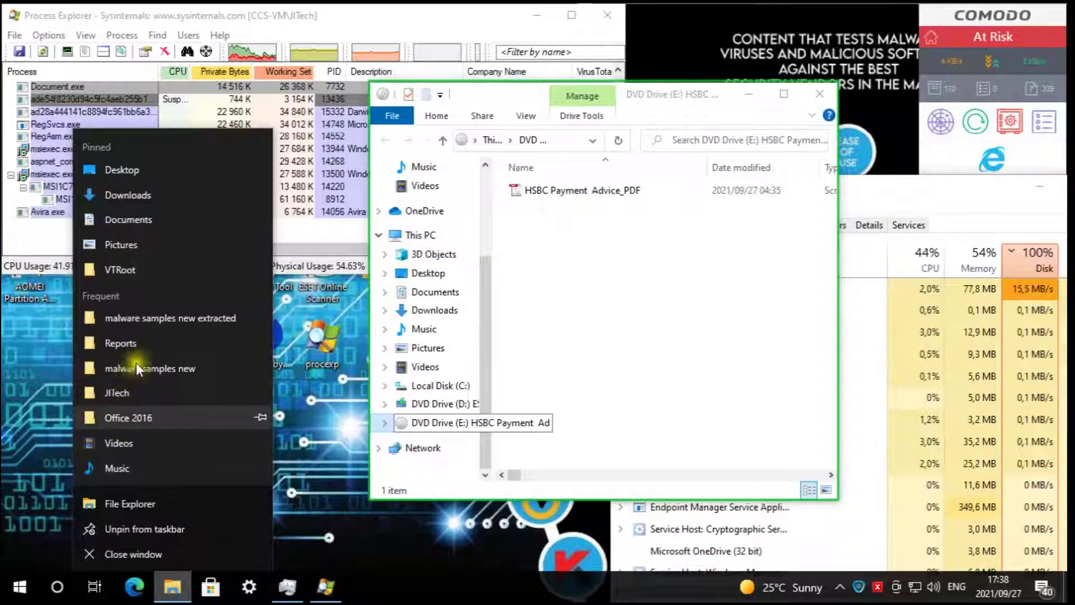
click(116, 268)
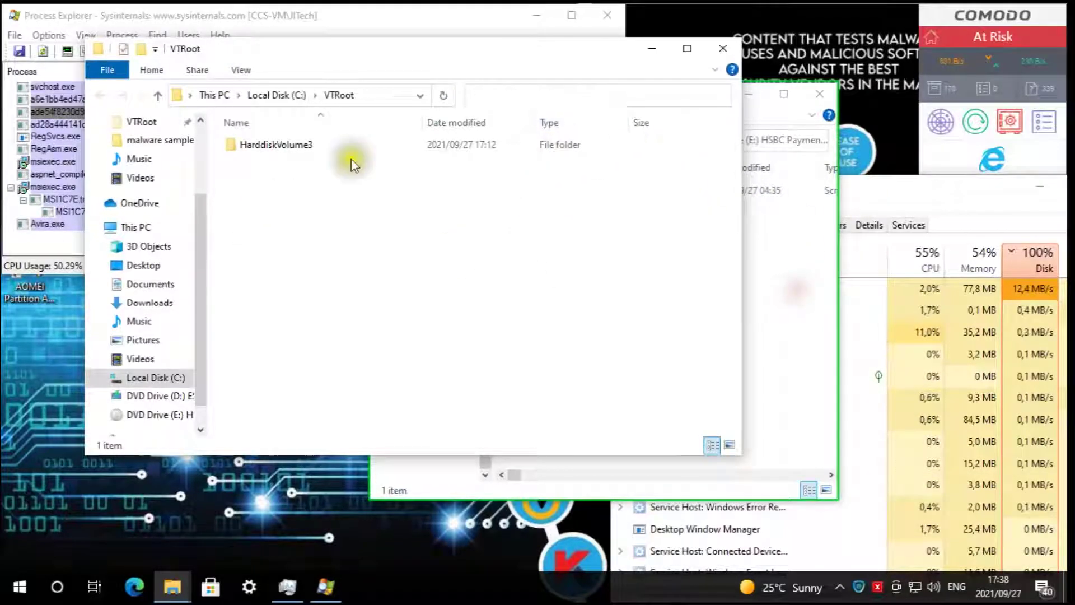
click(278, 144)
double_click(278, 144)
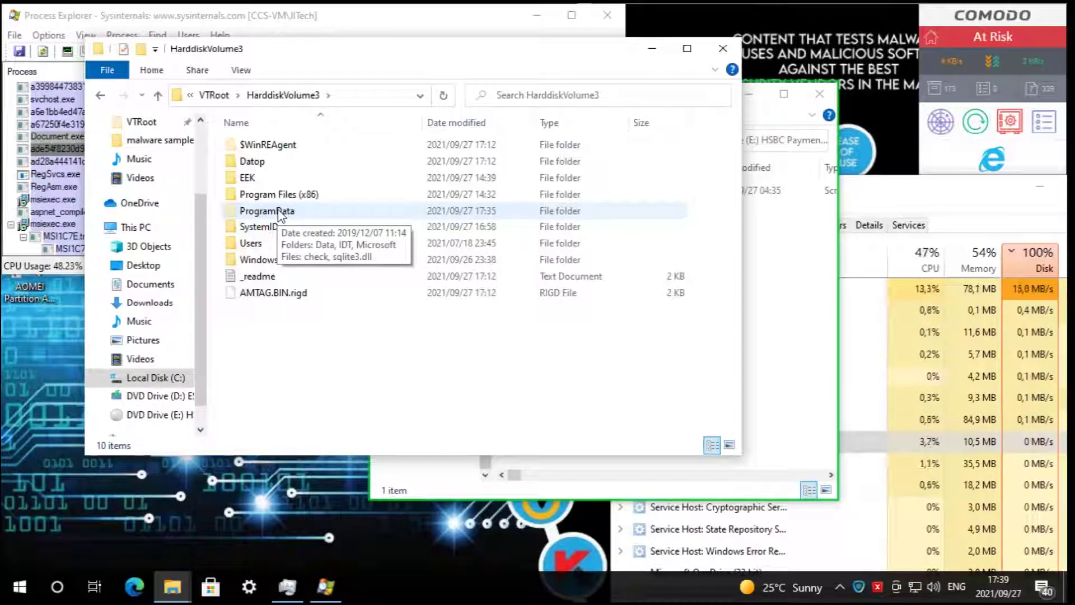
- Peek into Datop, then open Users > JITech in the contained copy
click(268, 161)
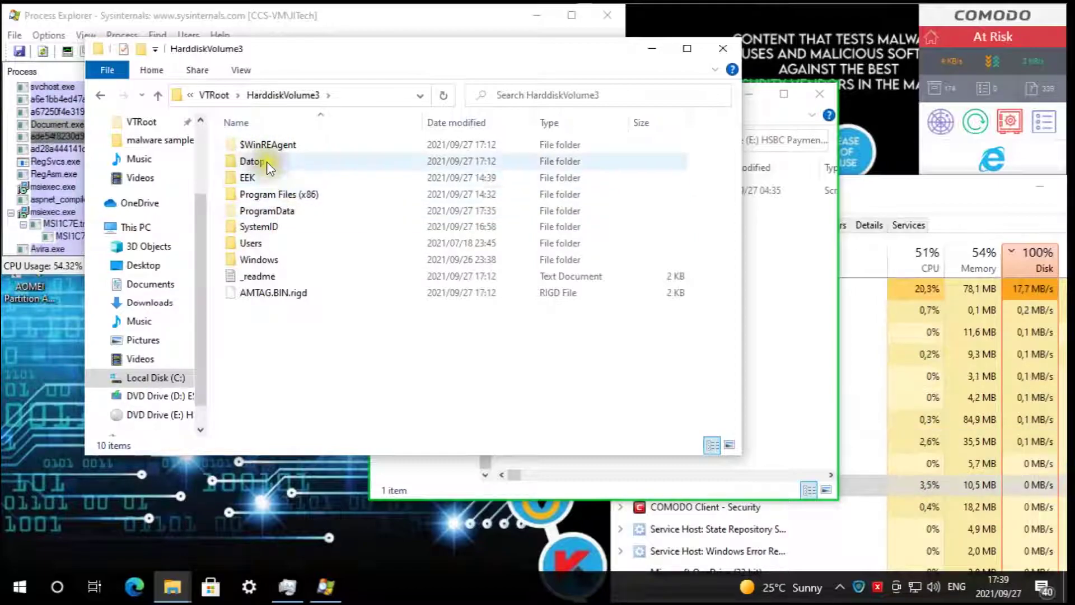
double_click(302, 165)
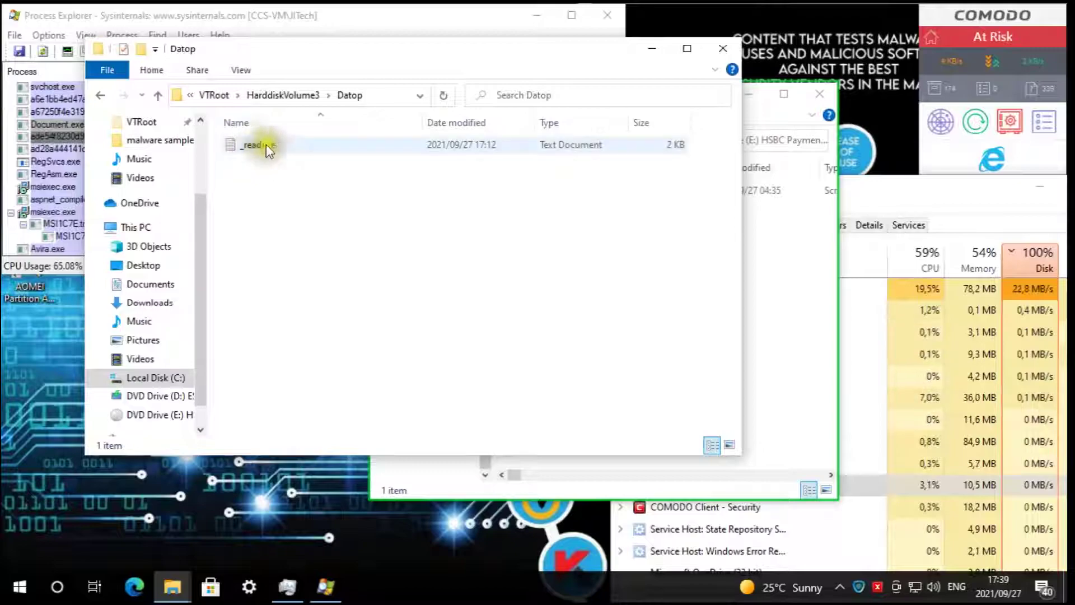
click(284, 95)
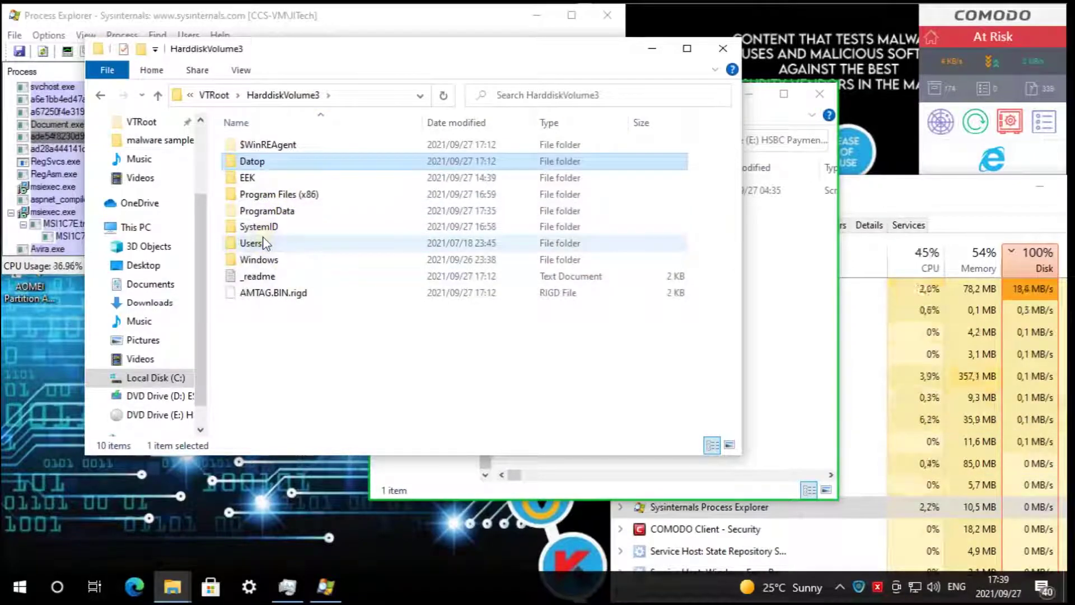
click(263, 242)
double_click(264, 242)
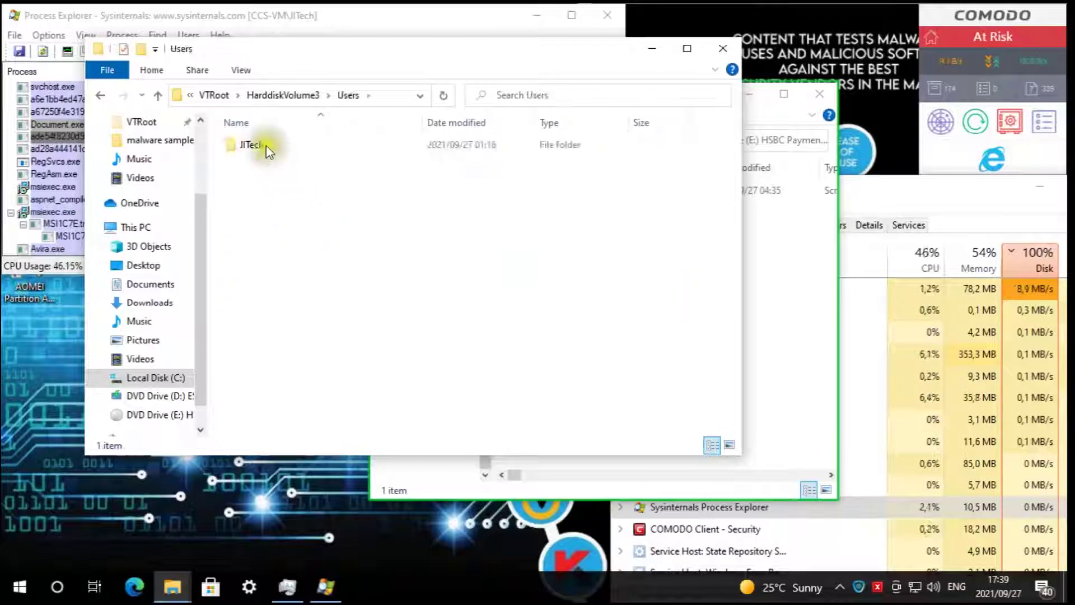
click(264, 144)
key(Return)
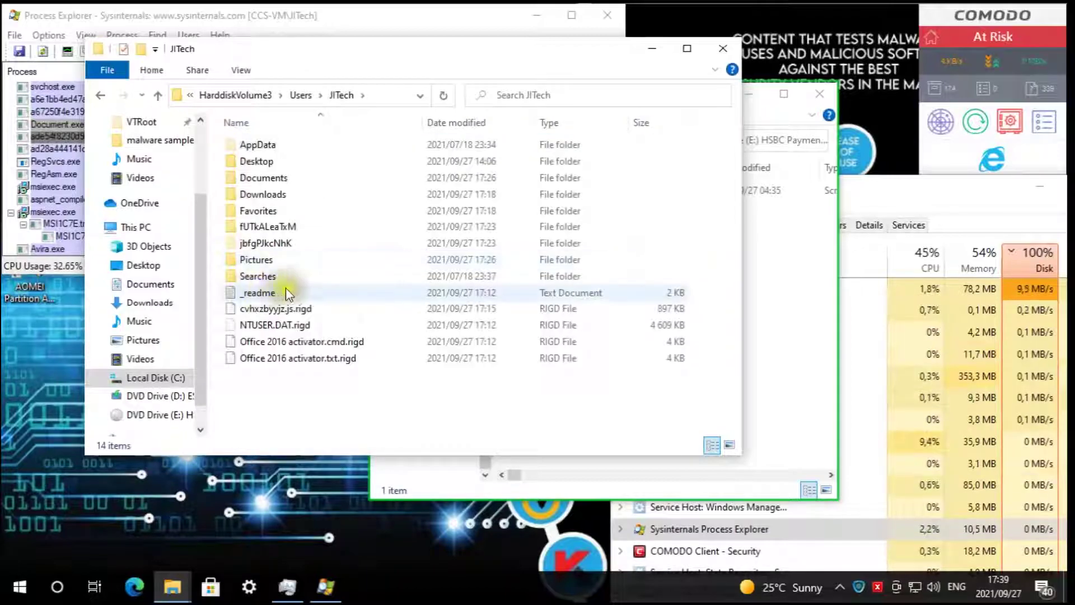
- Open a second Explorer window and place it beside the contained JITech window
right_click(183, 585)
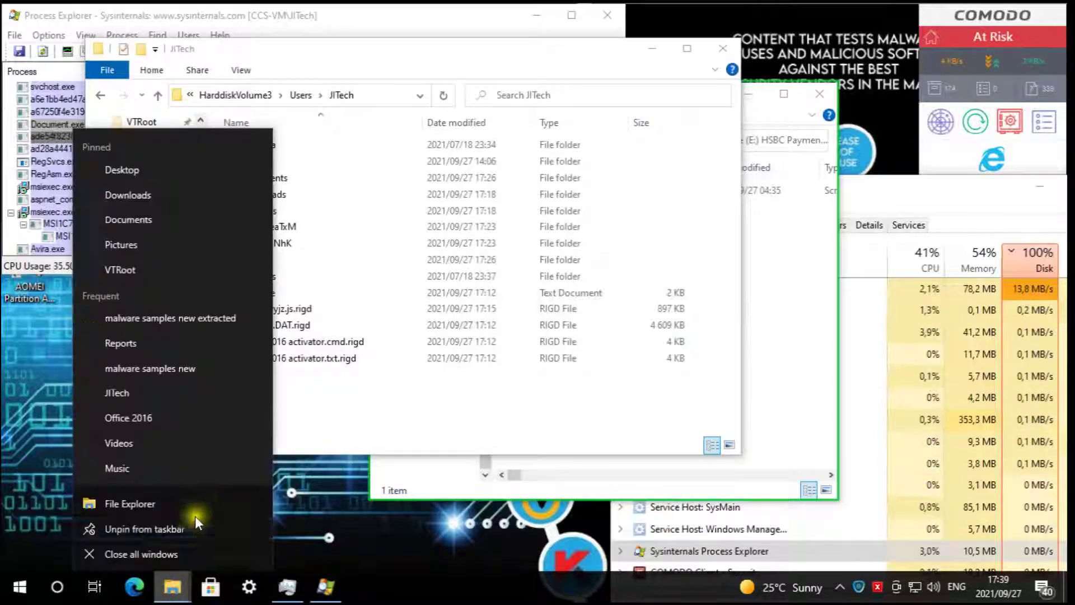
click(140, 193)
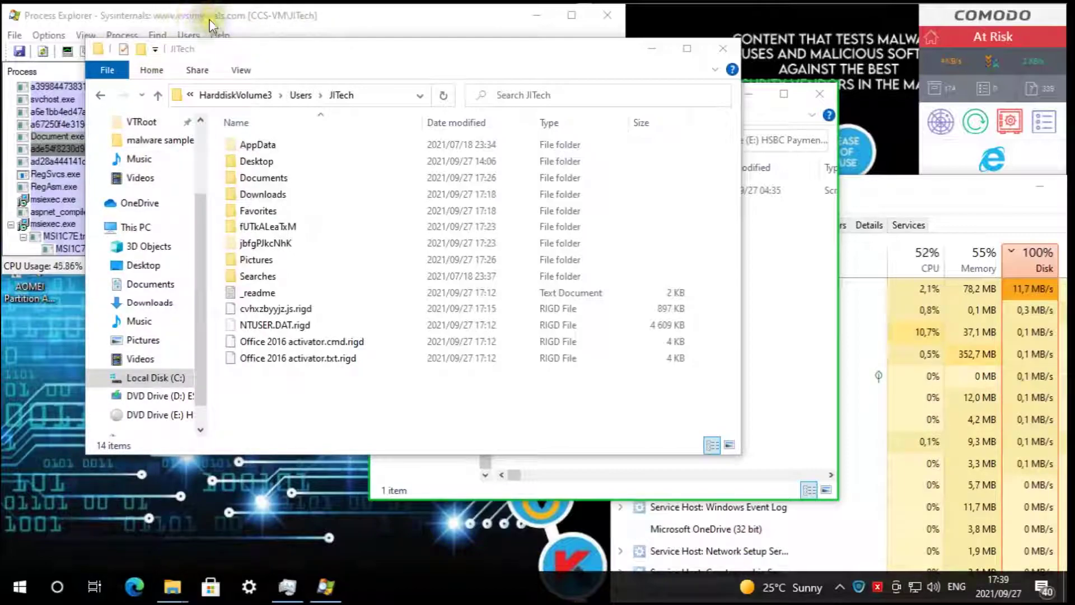
drag(432, 53, 771, 65)
drag(415, 53, 327, 63)
- Navigate the second window to the real C:\Users\JITech folder
click(852, 314)
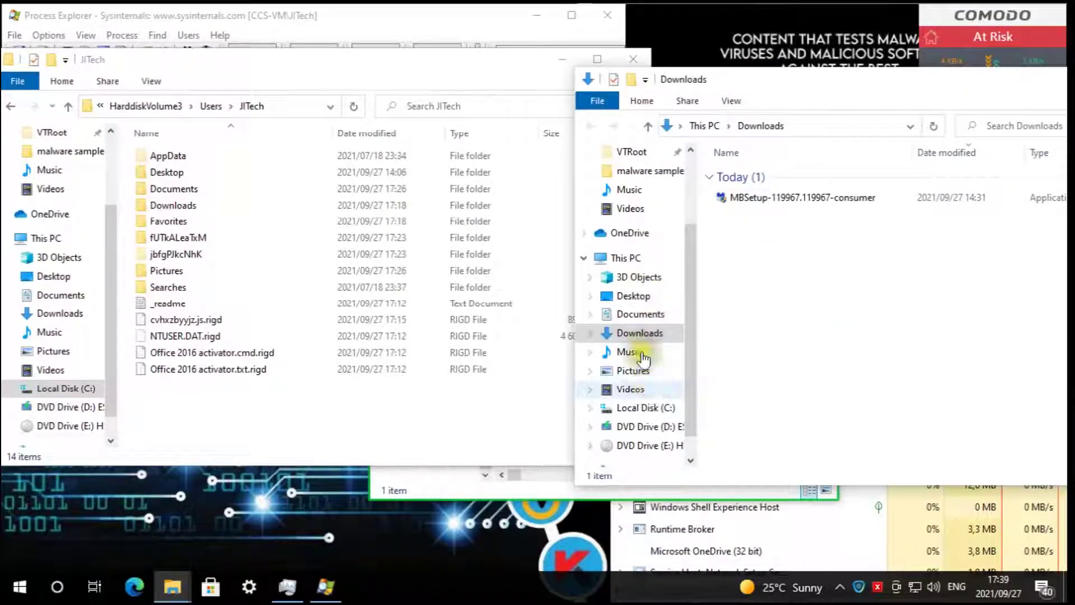
click(648, 392)
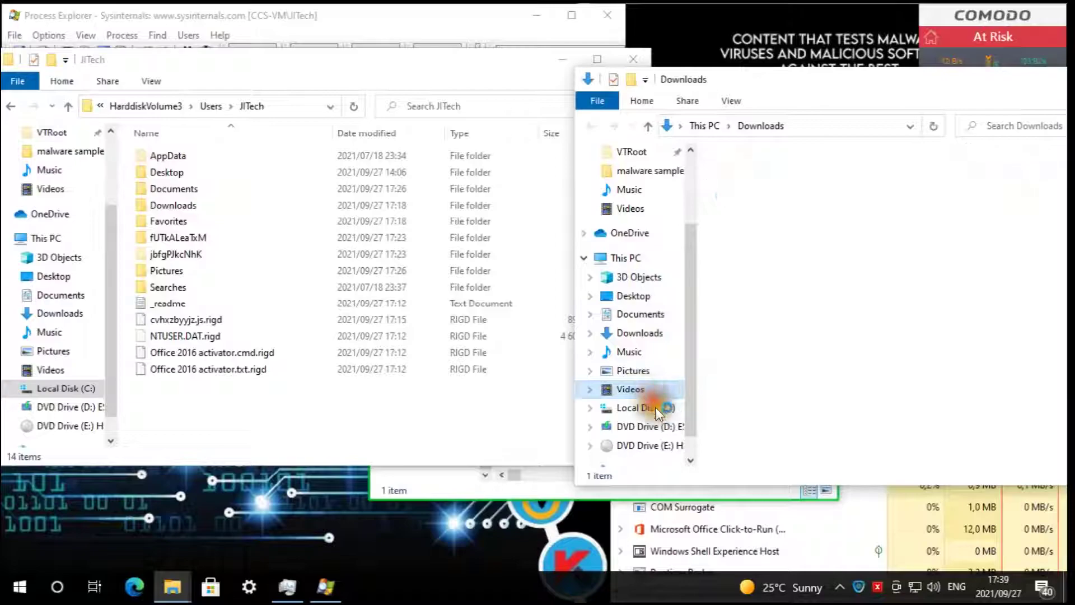
click(656, 409)
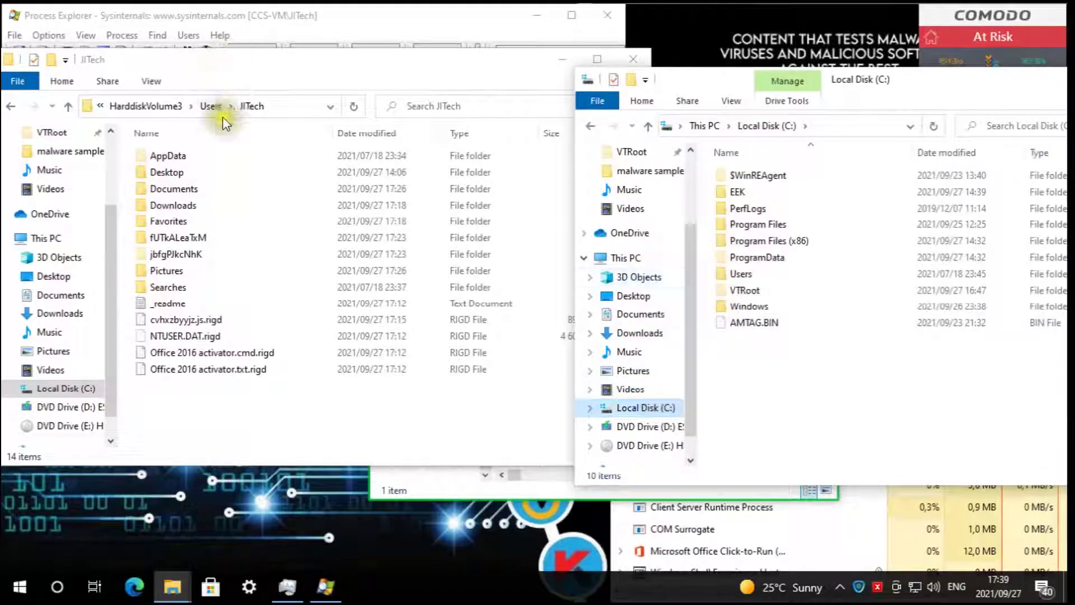
double_click(757, 273)
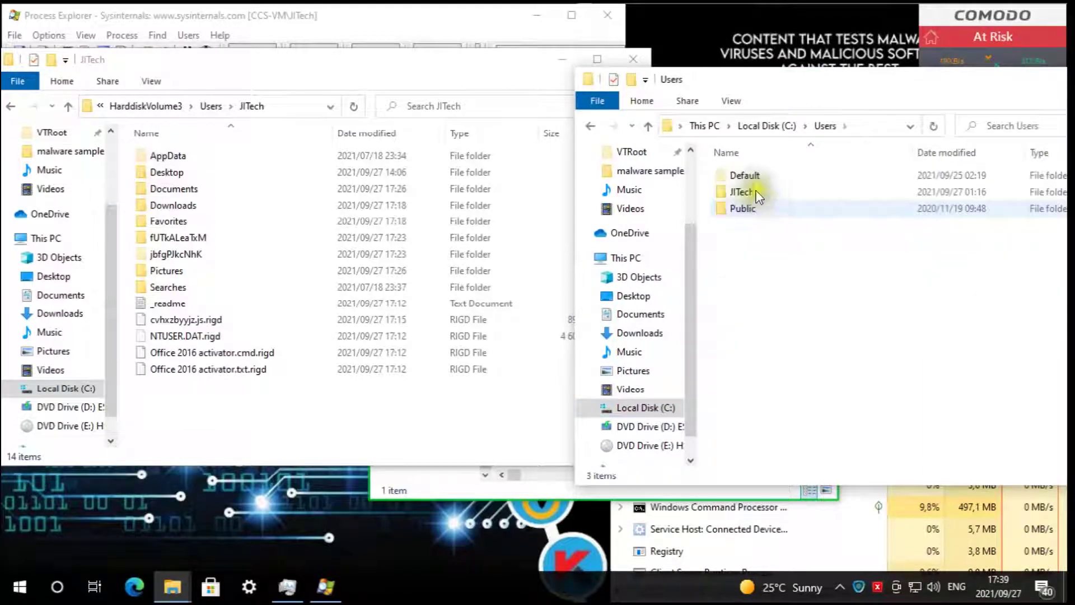
click(756, 191)
double_click(756, 191)
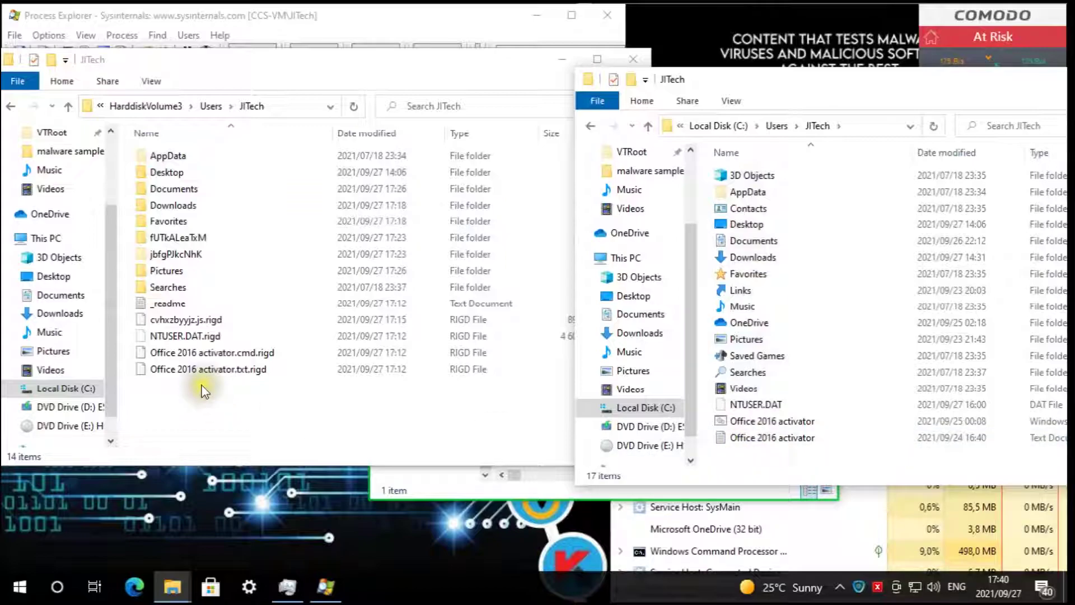
- Compare encrypted .rigd Office 2016 activator files with the intact real ones, then select both Desktops
click(231, 387)
click(257, 352)
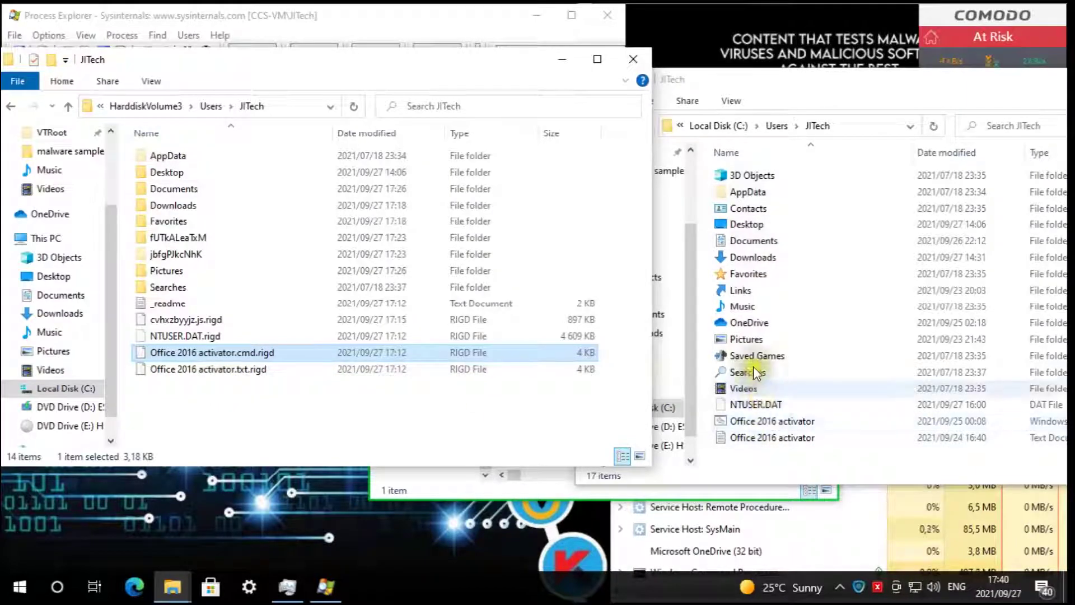
click(769, 439)
click(771, 441)
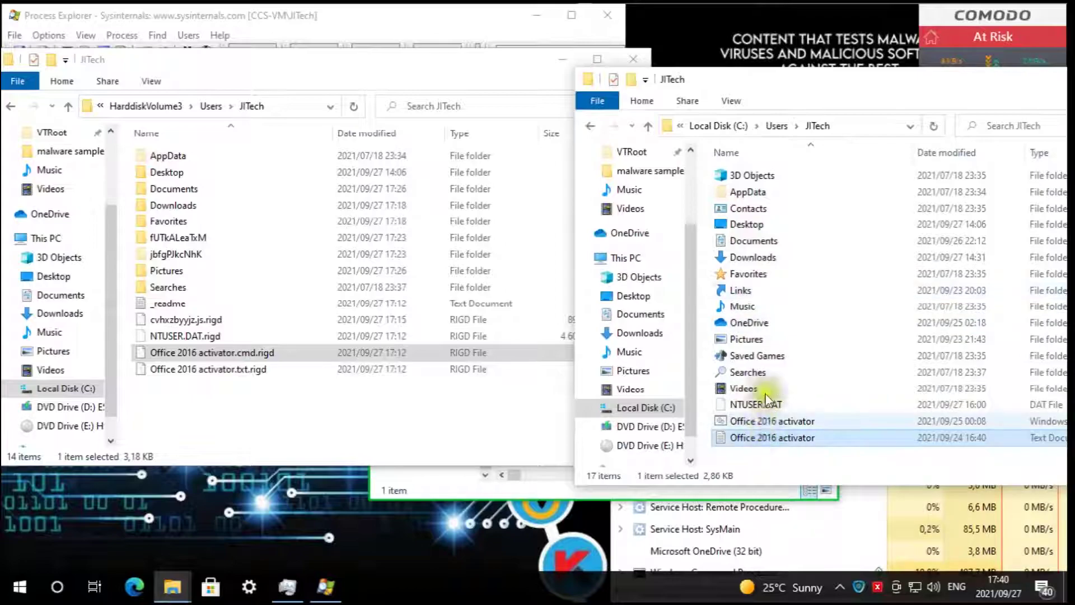
click(220, 367)
click(222, 353)
click(230, 368)
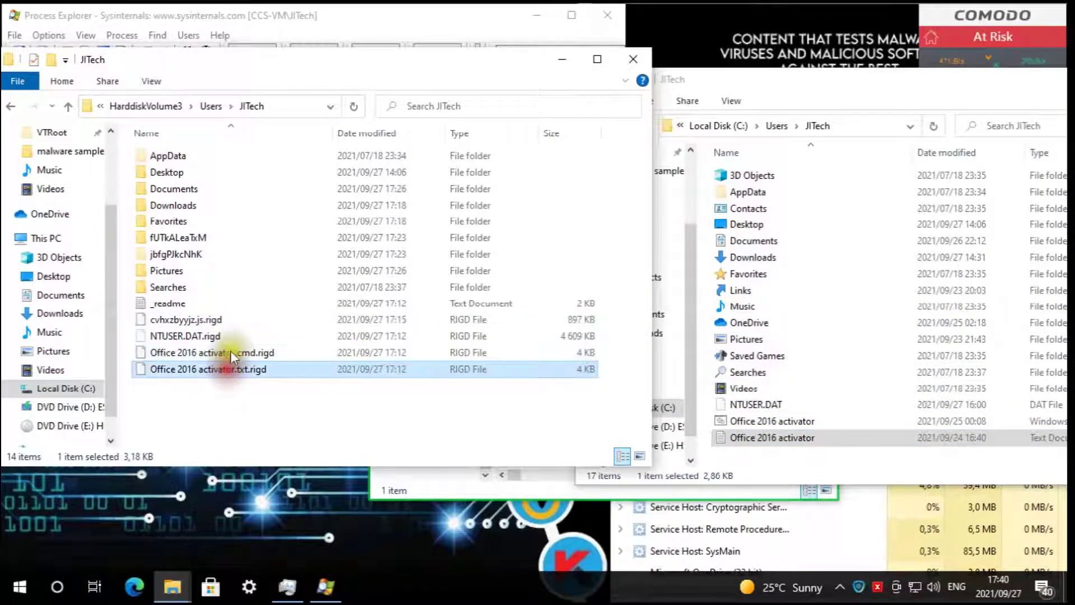
click(229, 349)
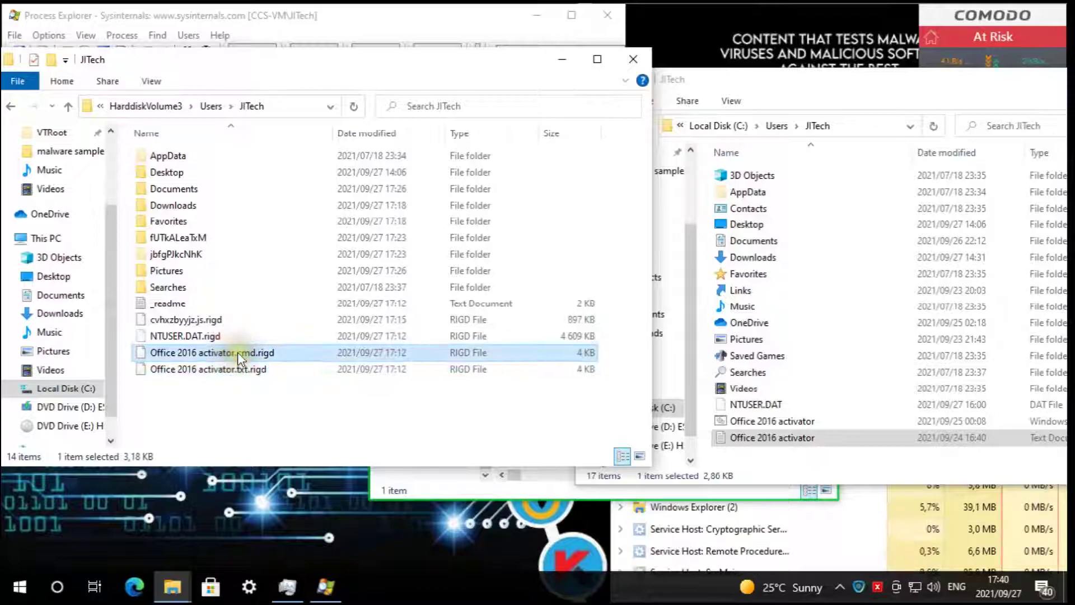
click(760, 222)
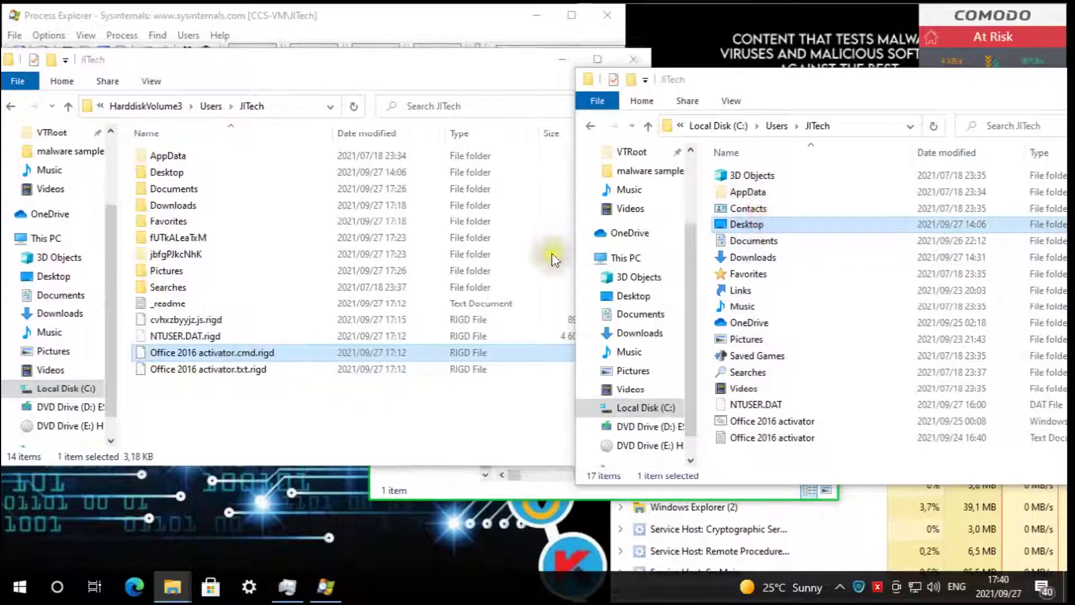
click(181, 171)
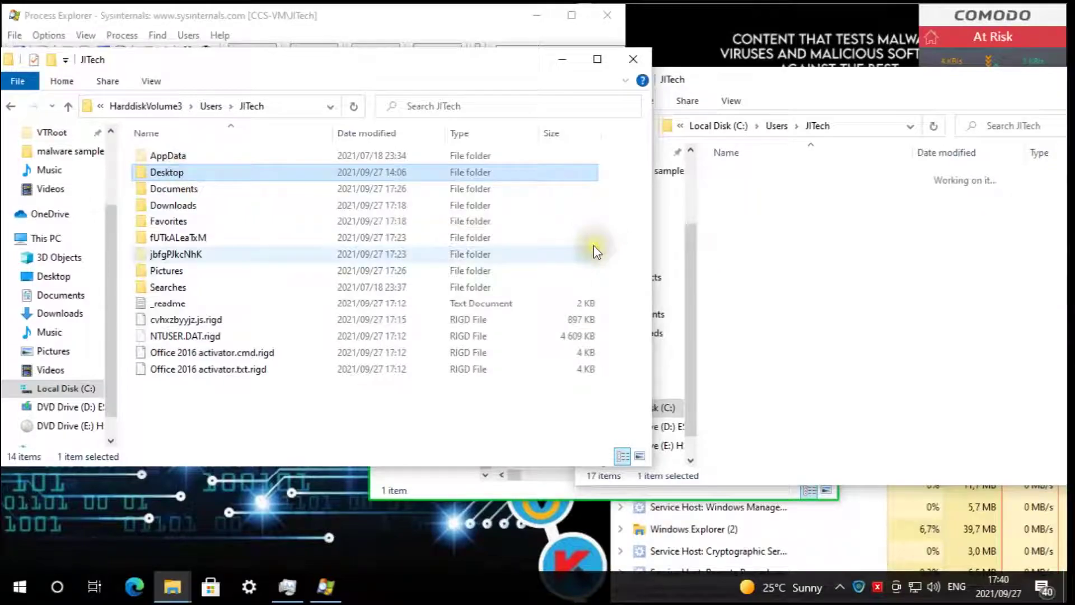
- Open the contained Desktop and compare procexp.exe.rigd with the real procexp and NPE files
key(Return)
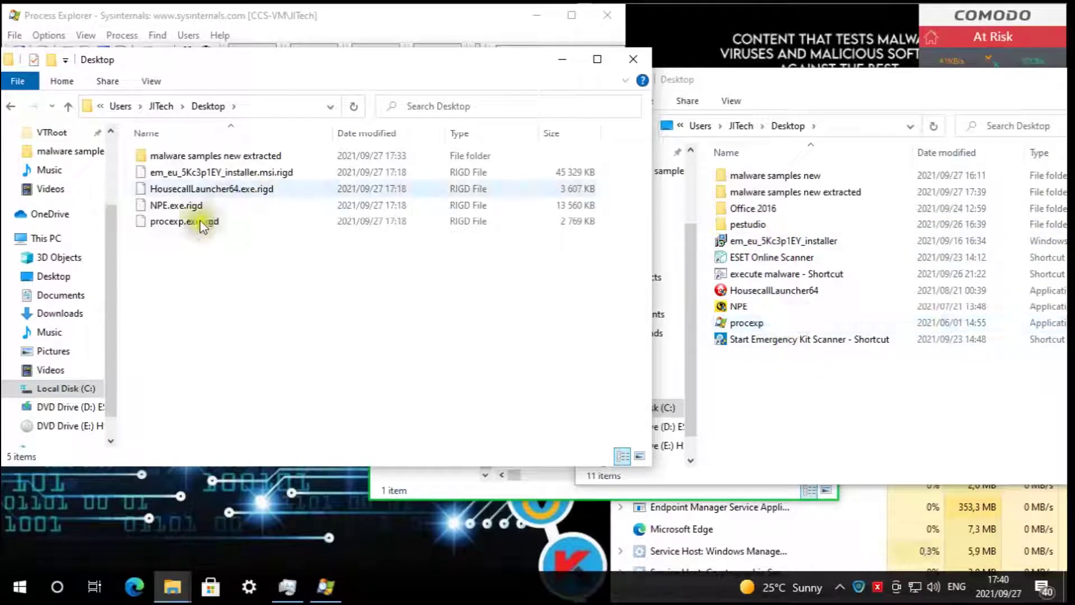
click(224, 219)
click(740, 318)
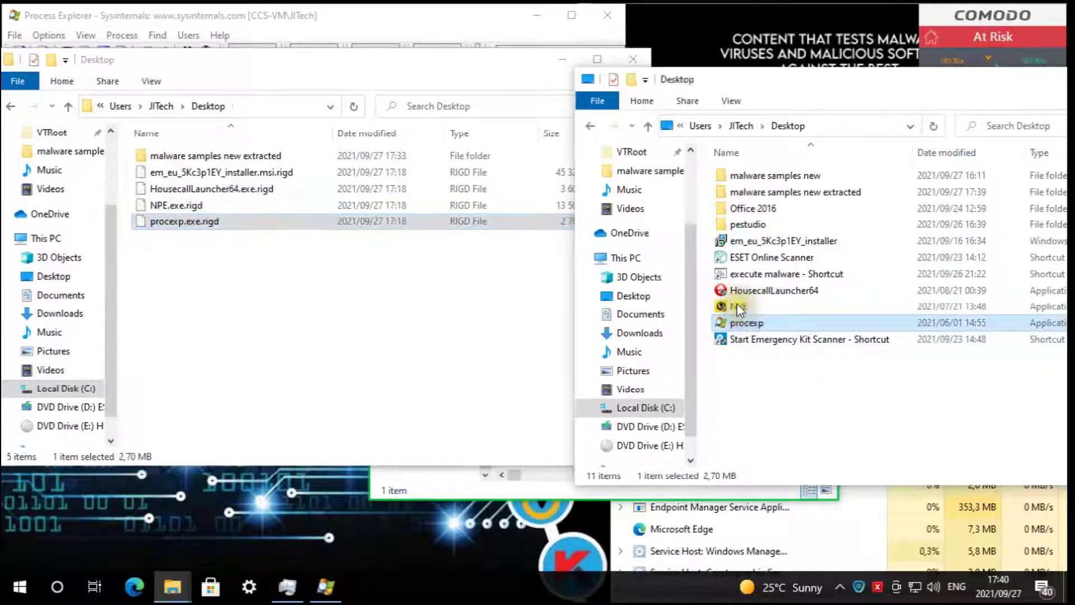
click(737, 304)
click(426, 263)
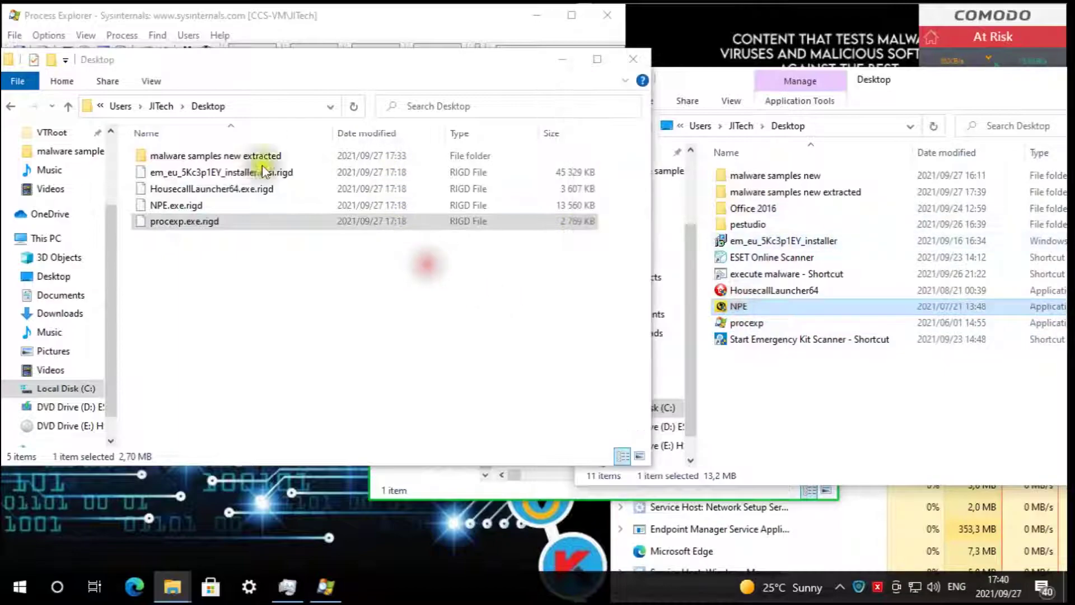
- Browse the malware samples new extracted folder, then return up to JITech
click(217, 155)
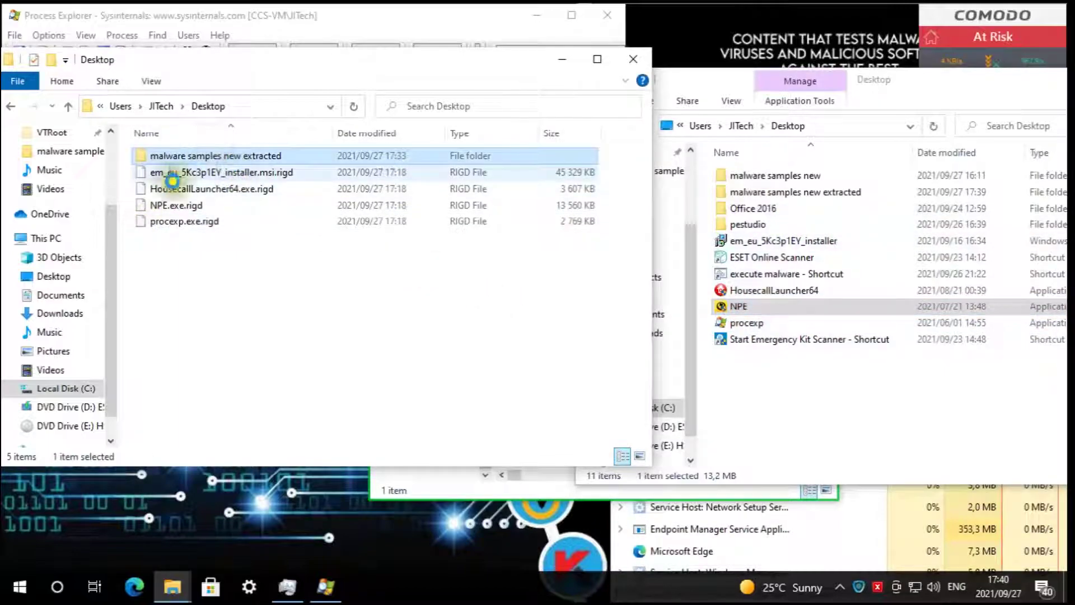
double_click(174, 159)
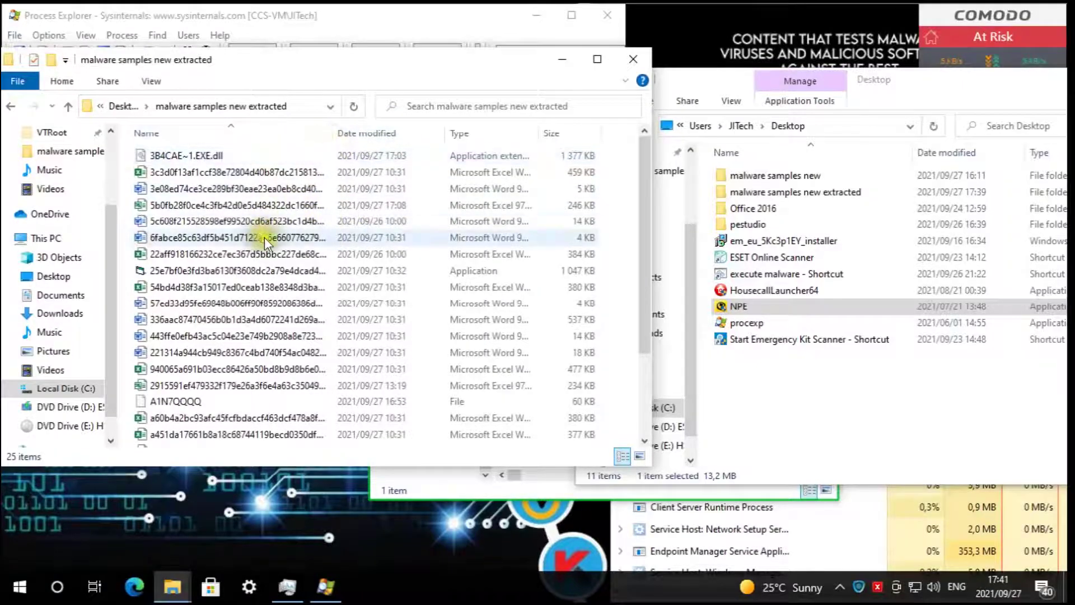
scroll(267, 244, down, 1)
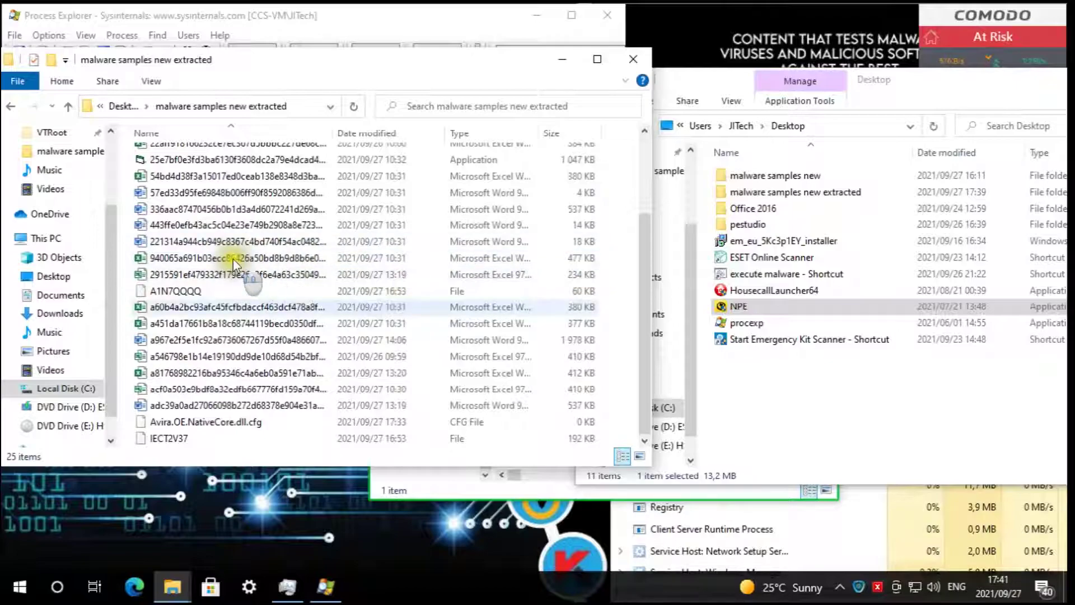
scroll(233, 258, up, 1)
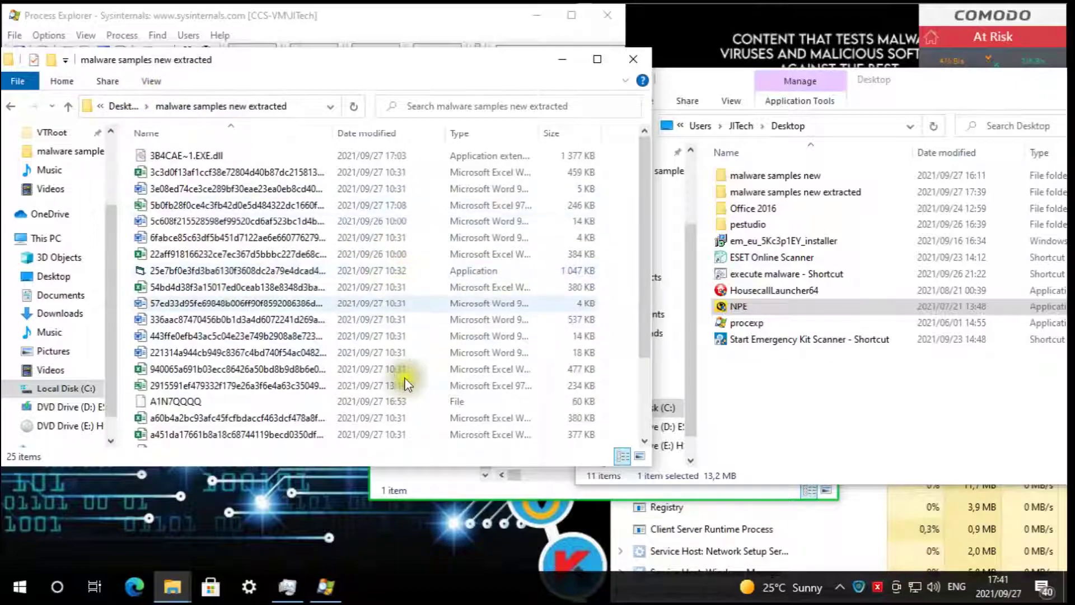
click(127, 107)
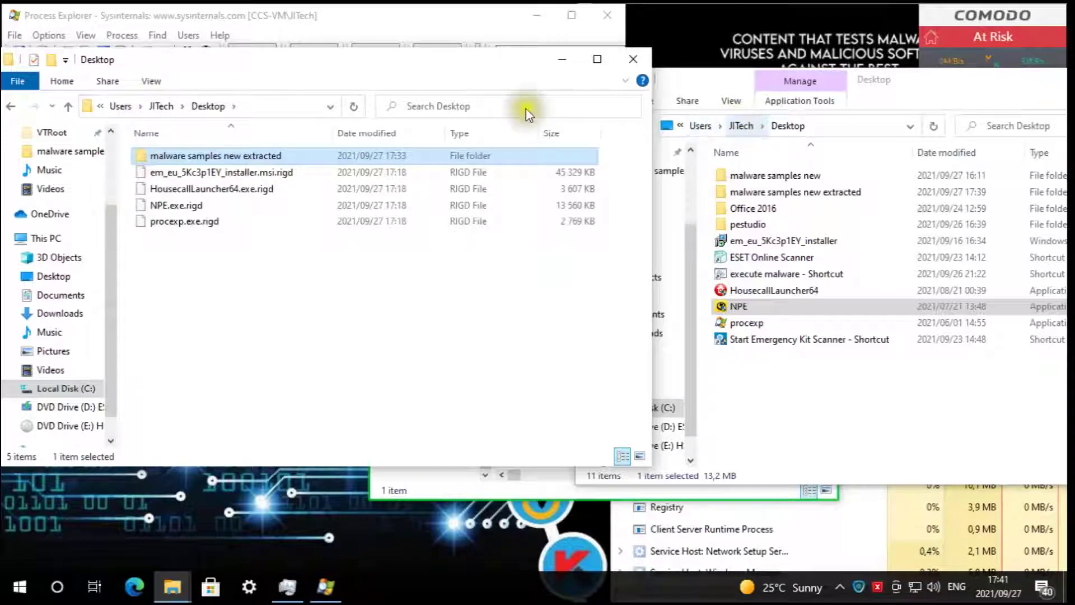
click(174, 106)
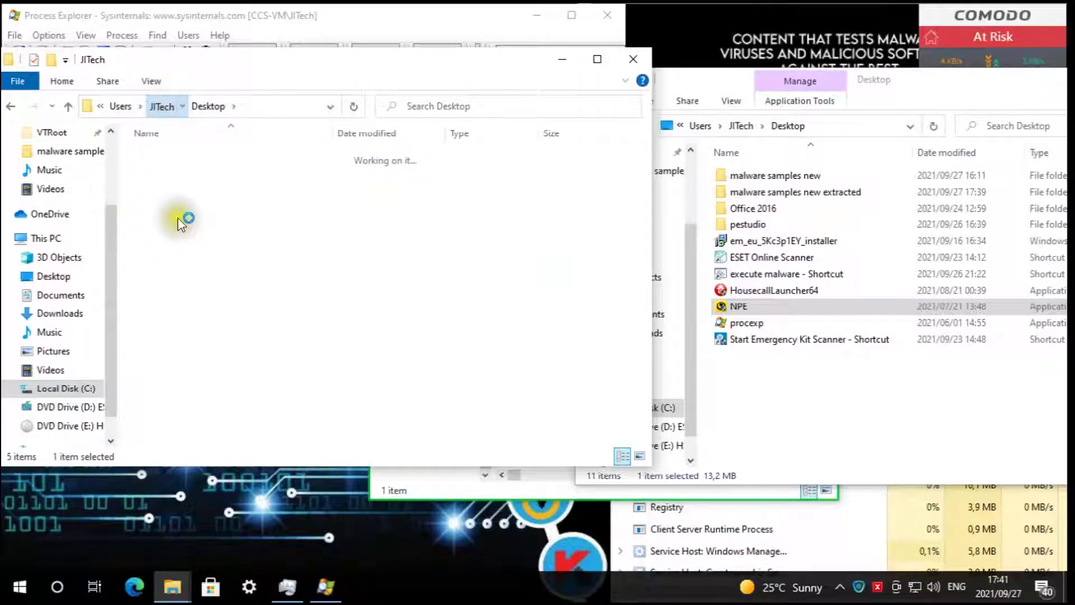
- Browse the container's Documents, then open Downloads' fUTkALeaTxM and DdWDtpinxpf folders
double_click(178, 174)
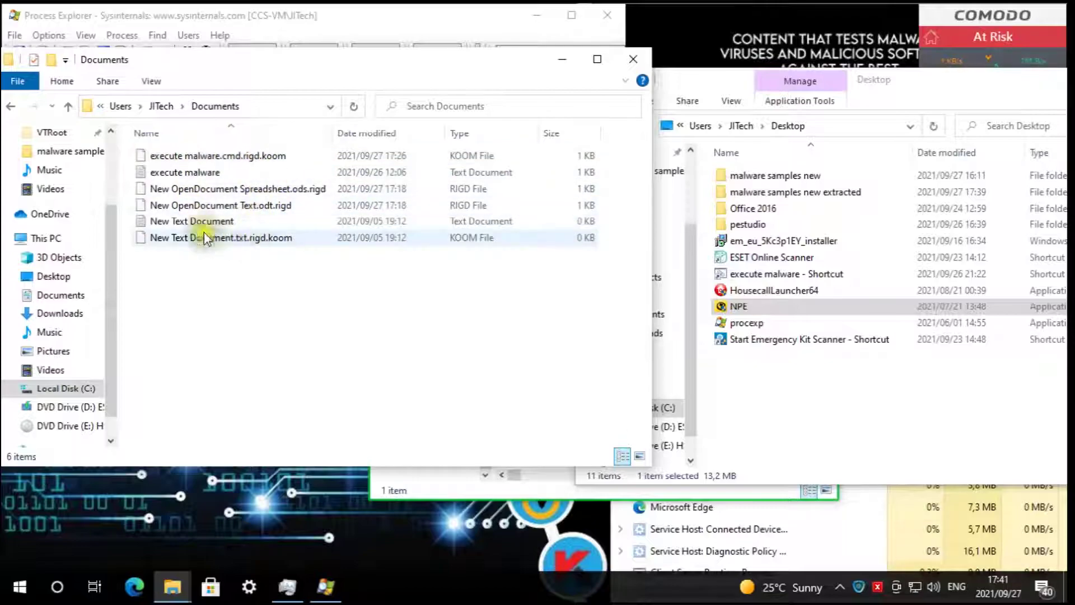
click(191, 224)
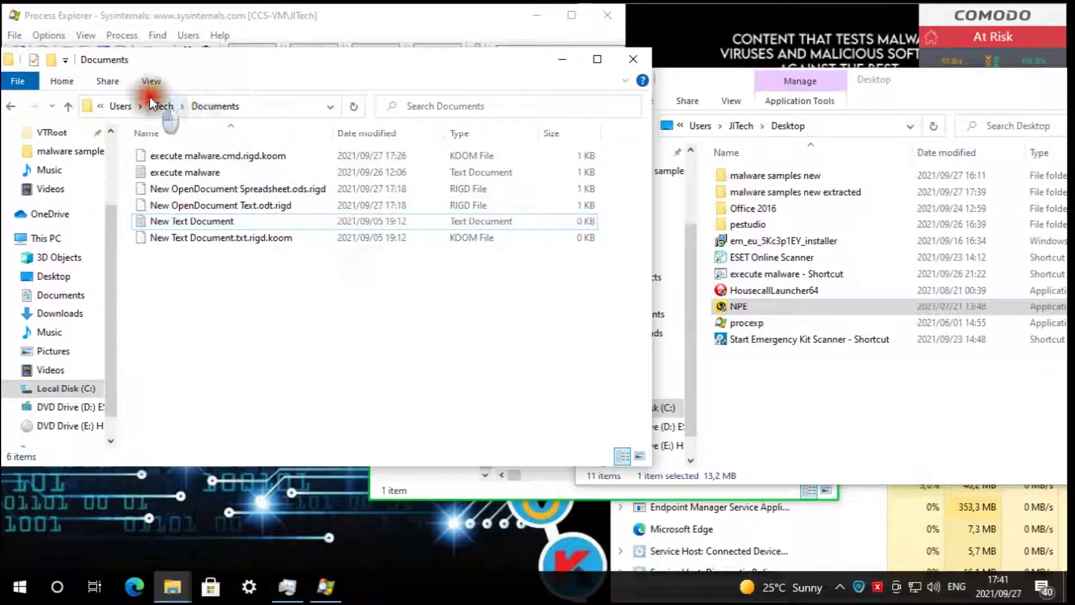
click(161, 106)
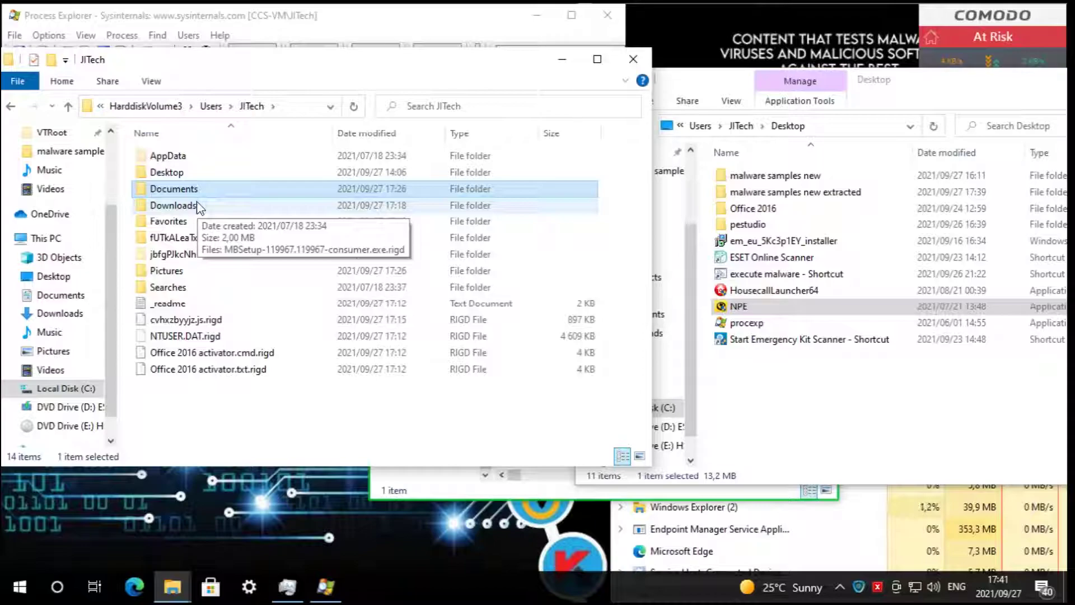
click(196, 206)
click(186, 238)
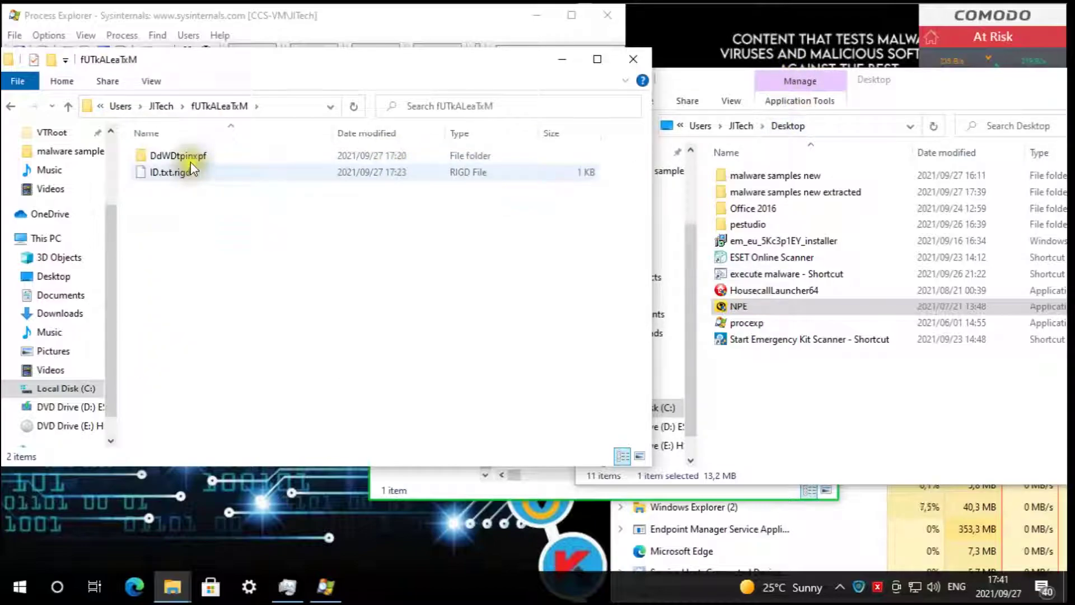
double_click(175, 157)
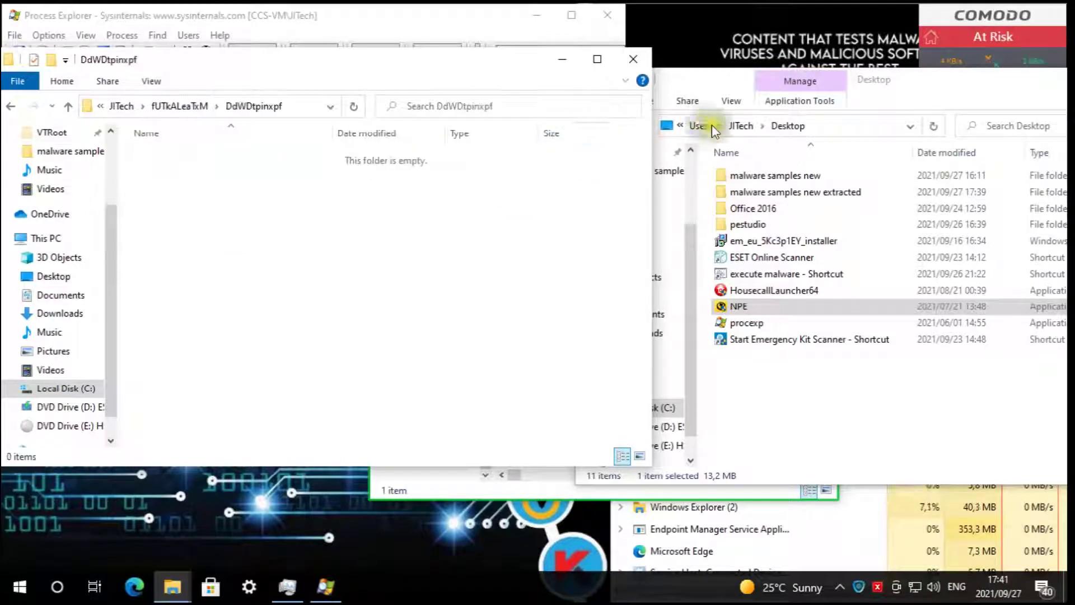
- Show real Documents beside the container's, selecting the encrypted execute malware script file
click(755, 124)
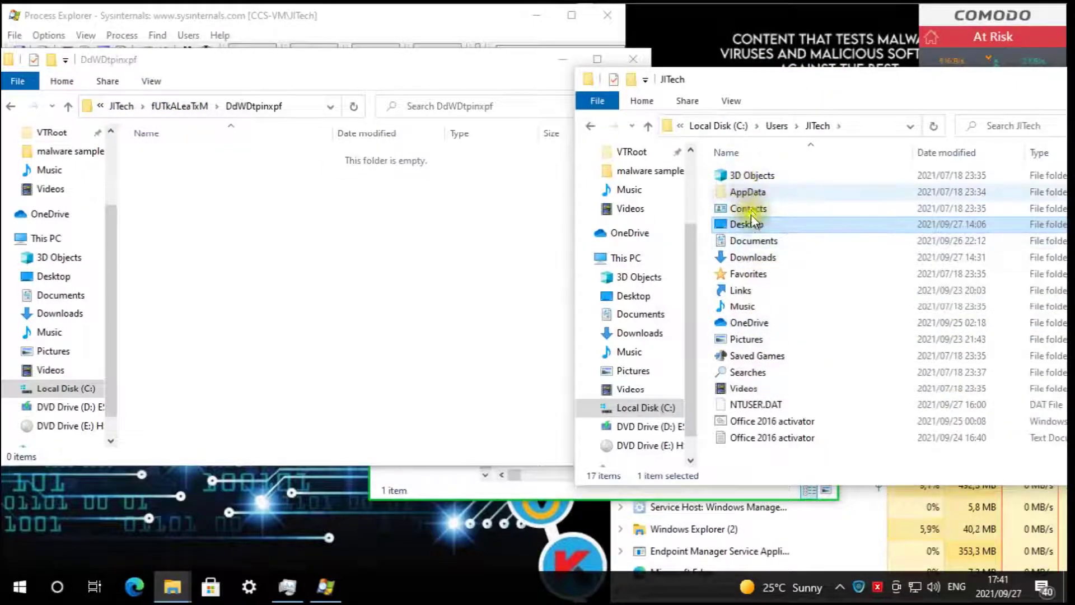
double_click(755, 240)
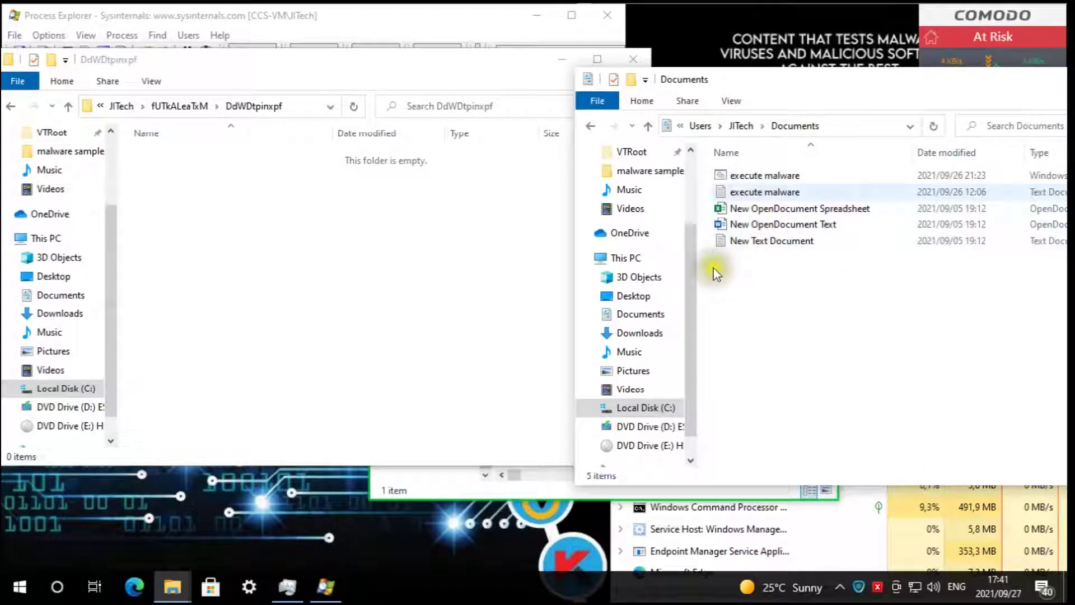
click(131, 104)
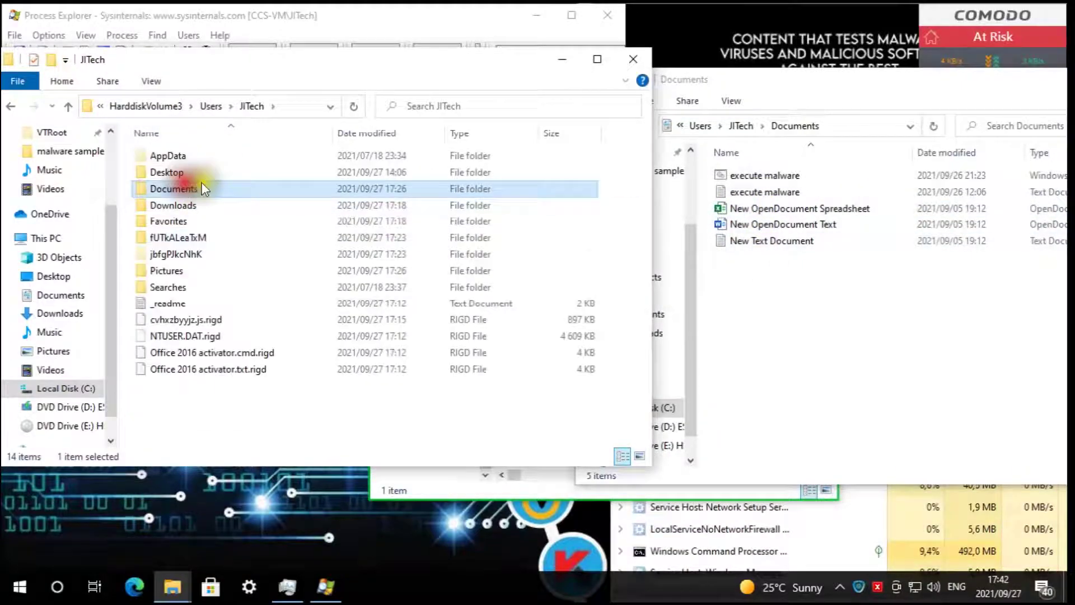
double_click(190, 185)
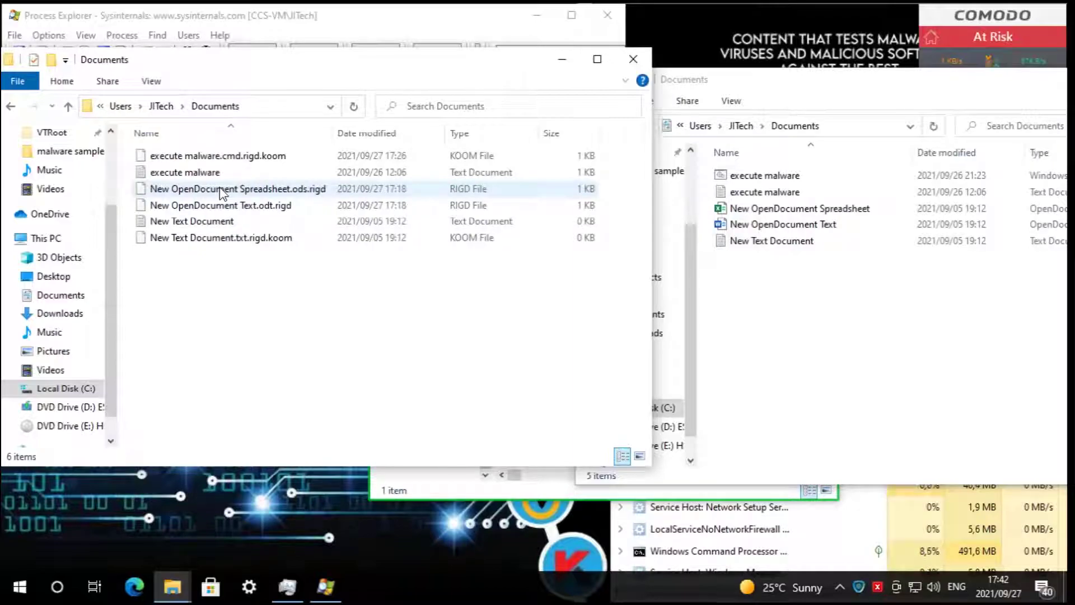
click(257, 158)
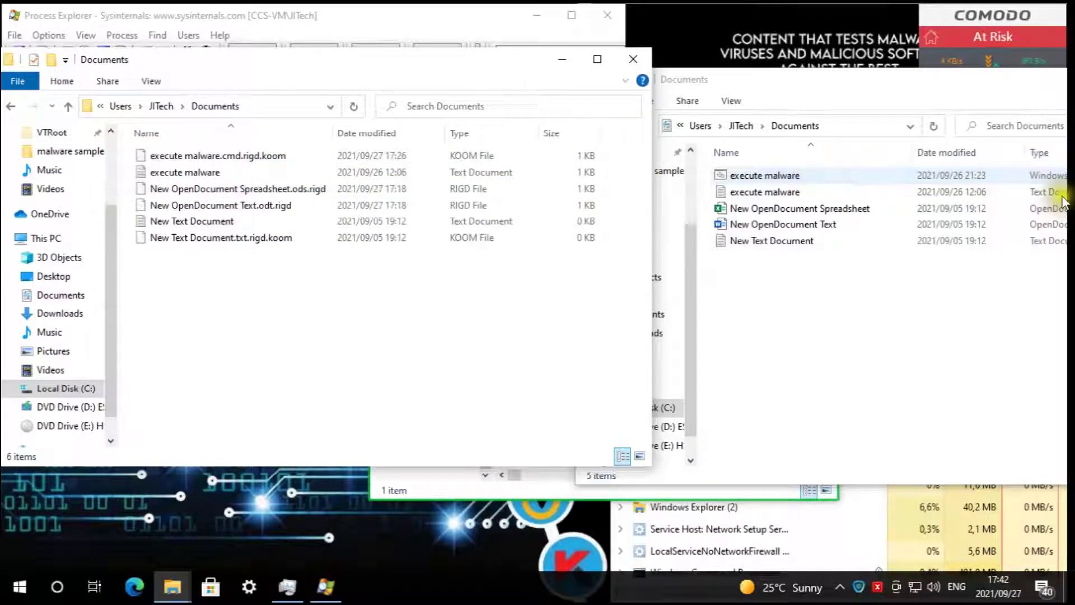
click(316, 313)
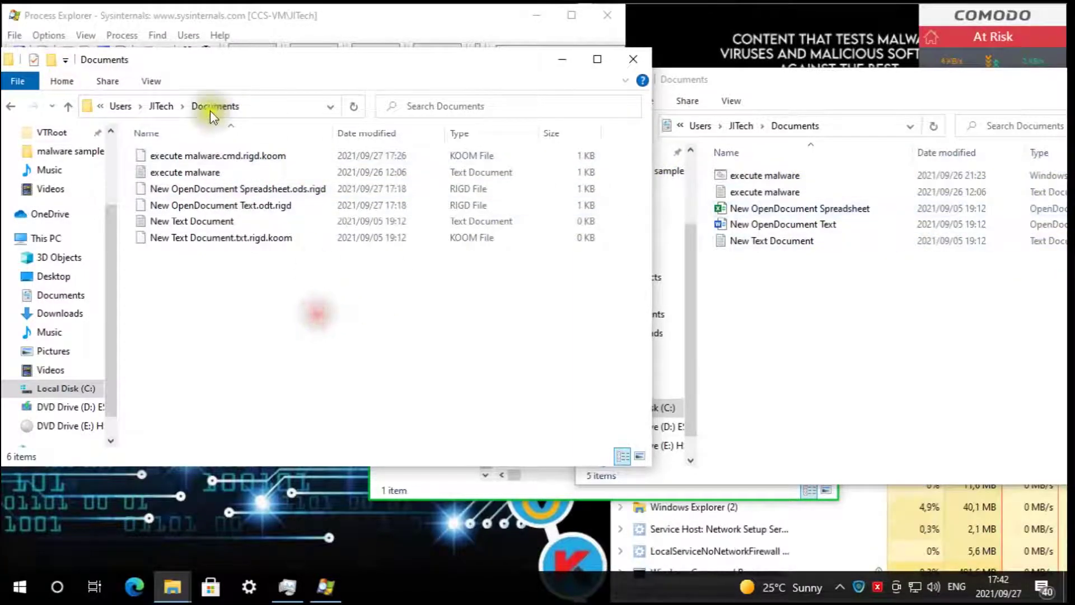
click(161, 106)
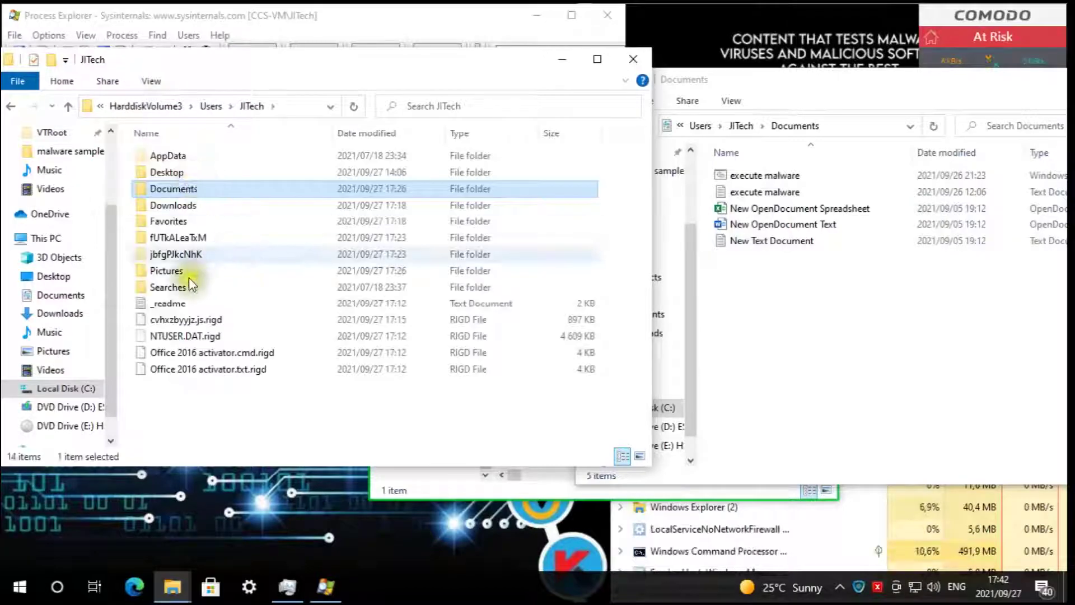
- Open Pictures in the container window and the real window, shifting the real one left
click(177, 271)
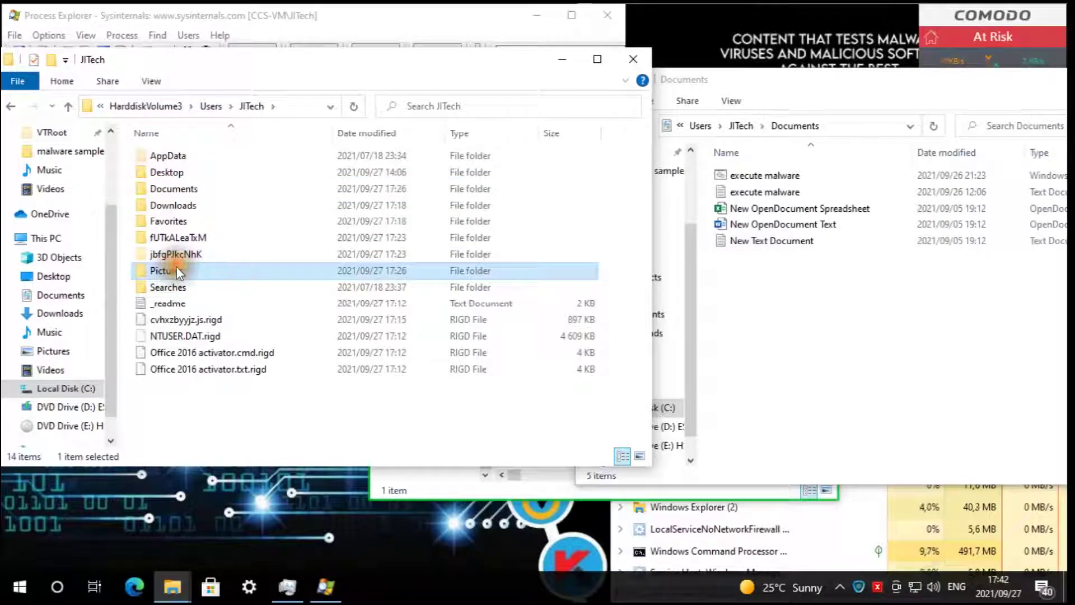
double_click(177, 271)
click(806, 269)
click(632, 371)
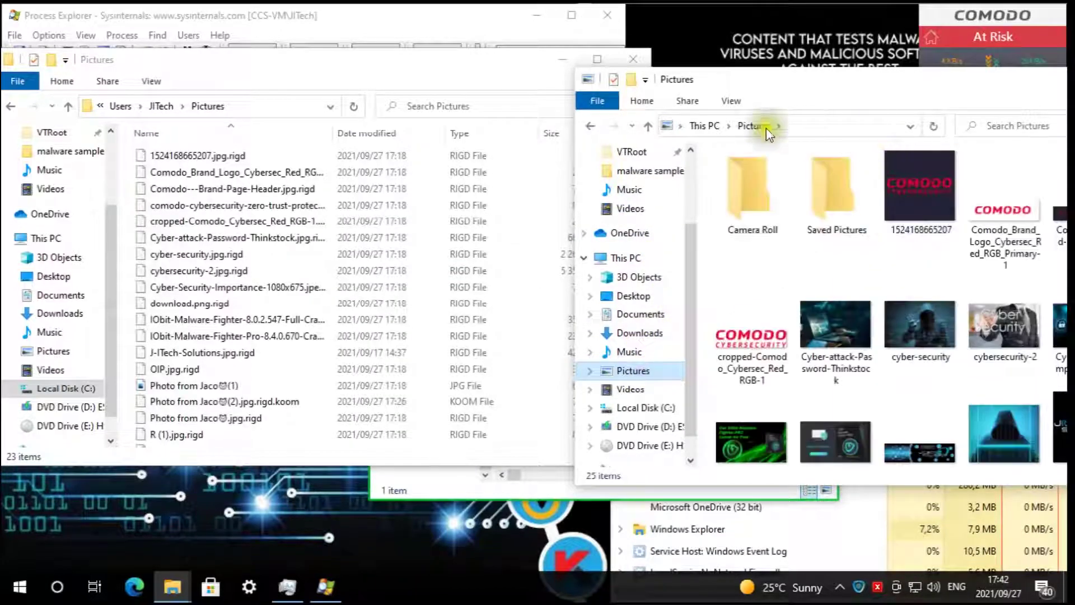
drag(785, 78, 695, 66)
scroll(850, 278, down, 5)
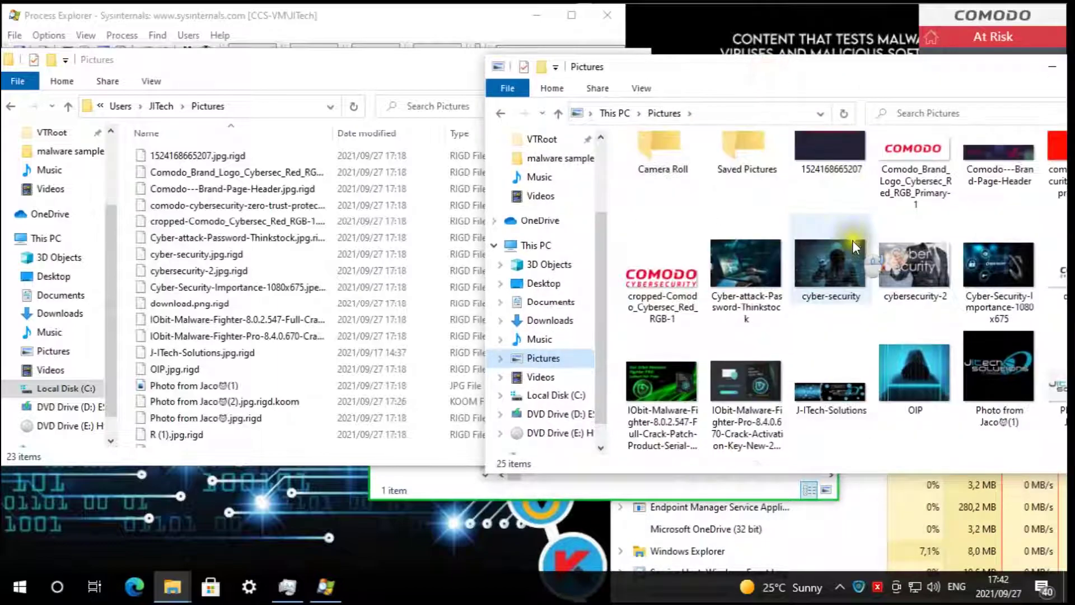
drag(795, 60, 753, 66)
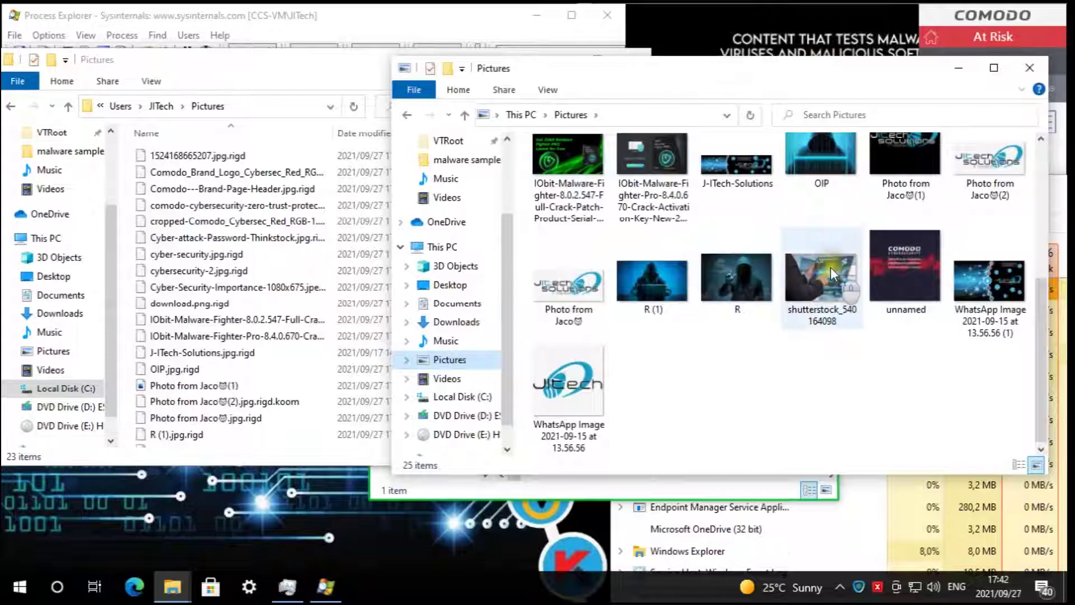
scroll(831, 270, up, 5)
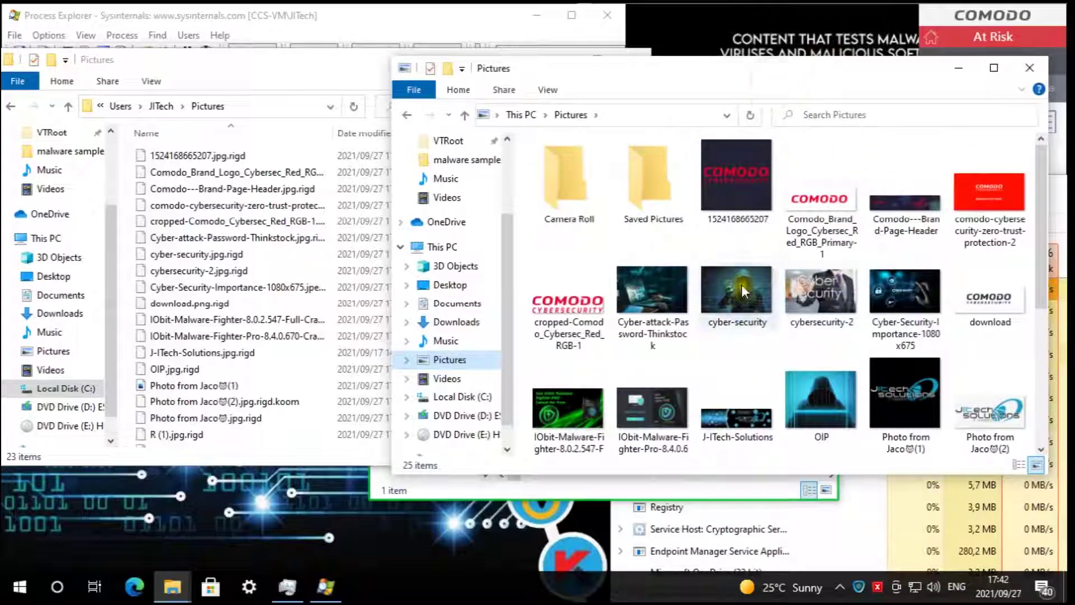
- Open the real 'unnamed' image with Edit with Paint 3D, then scroll the container's Pictures
click(745, 180)
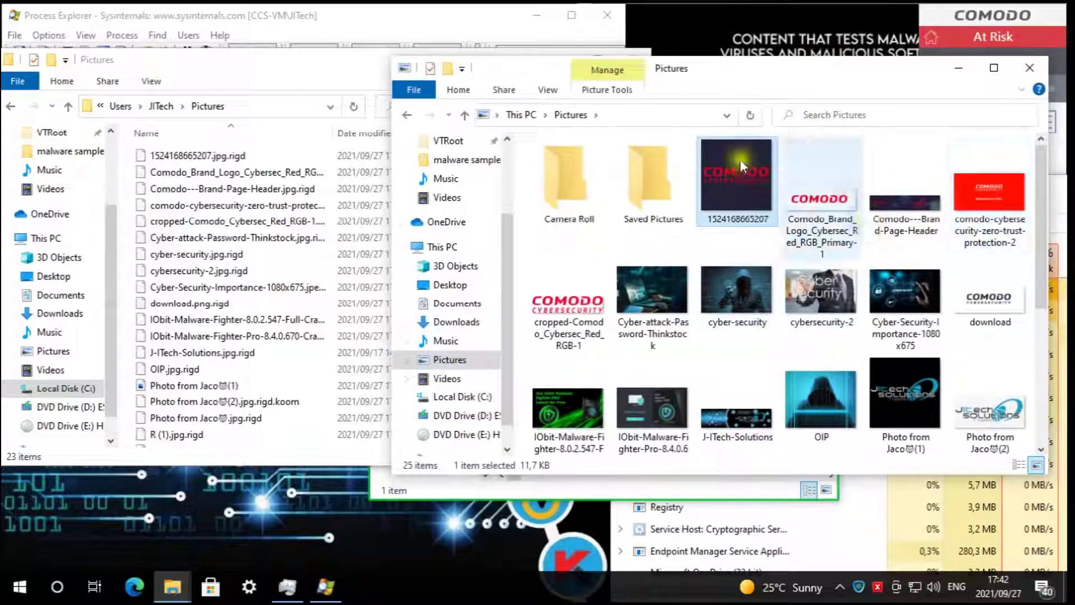
scroll(807, 240, down, 5)
click(909, 240)
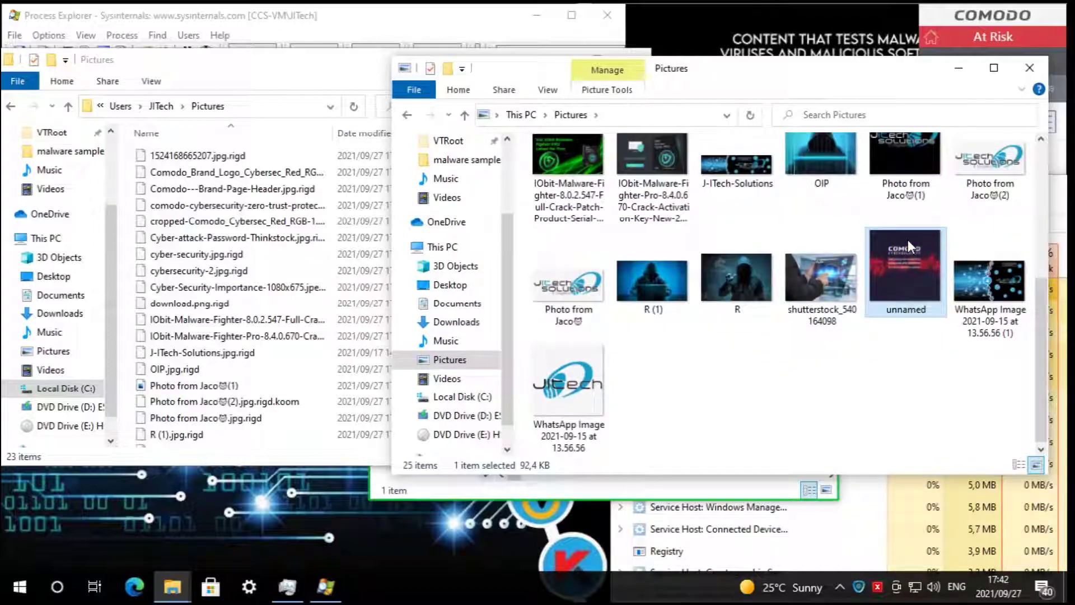
double_click(908, 246)
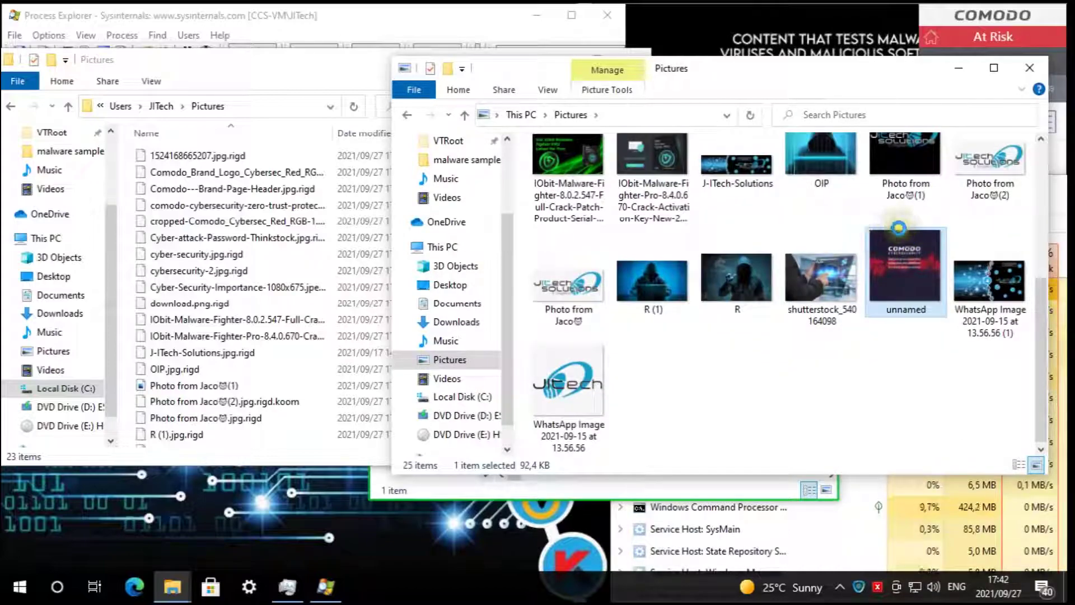
right_click(899, 227)
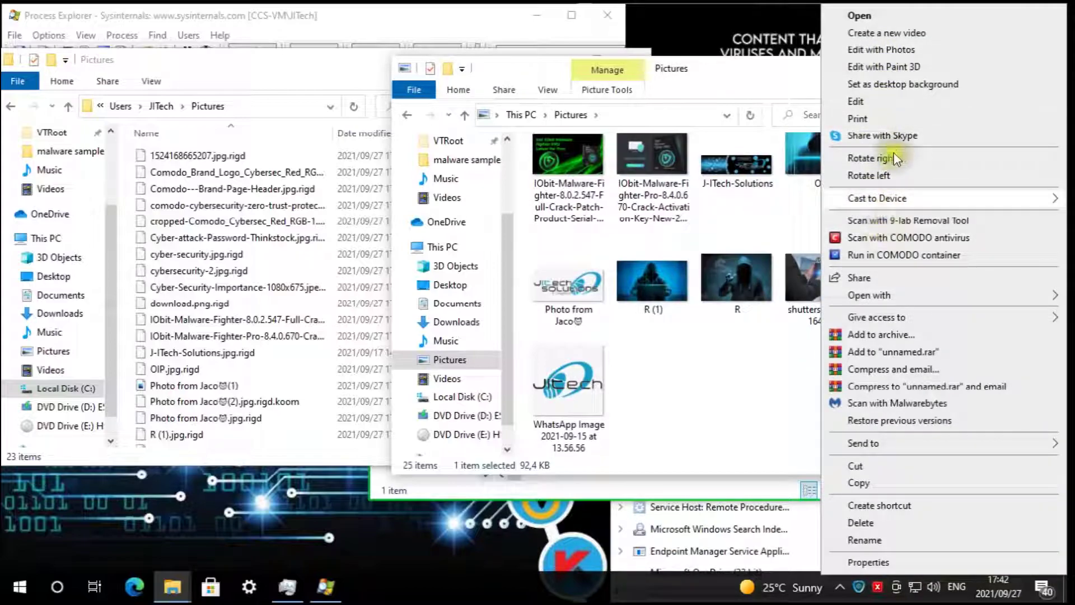
click(896, 64)
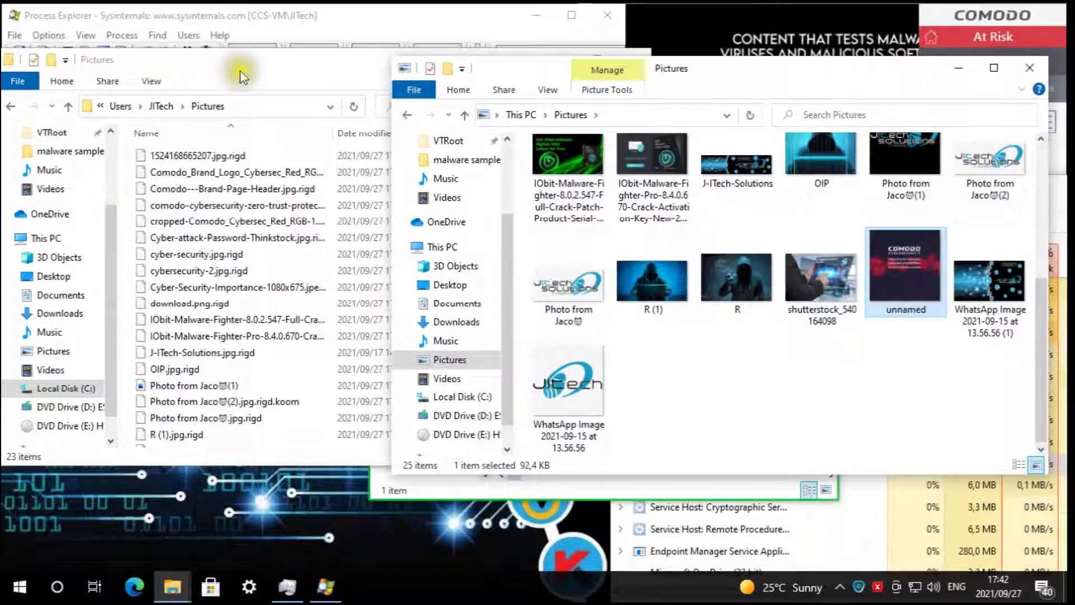
click(241, 70)
scroll(358, 264, down, 2)
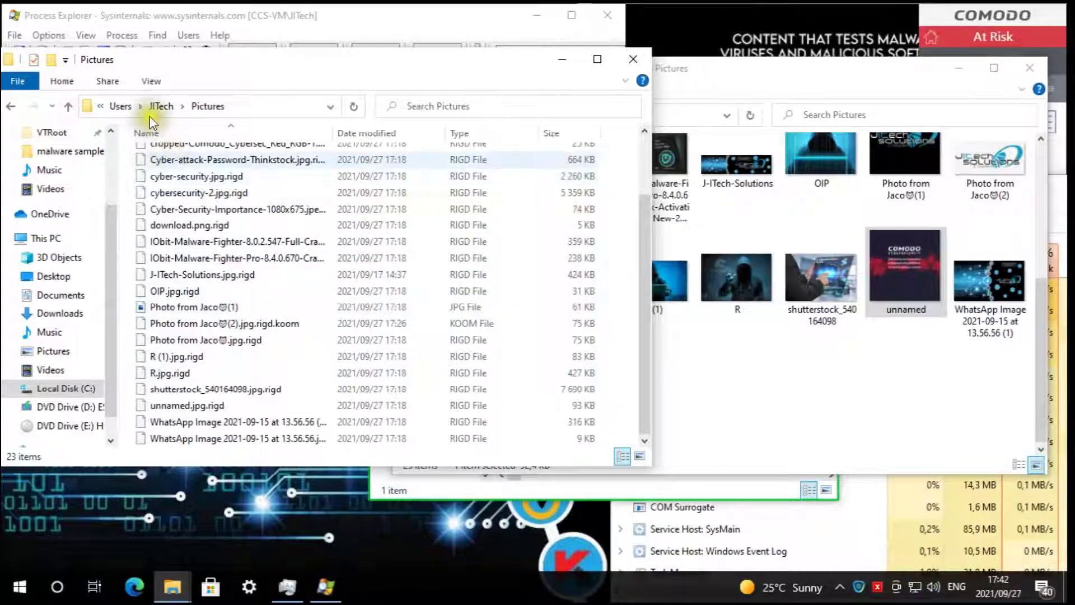
- Return the container view to JITech, check real Documents, then move the This PC window lower
click(161, 94)
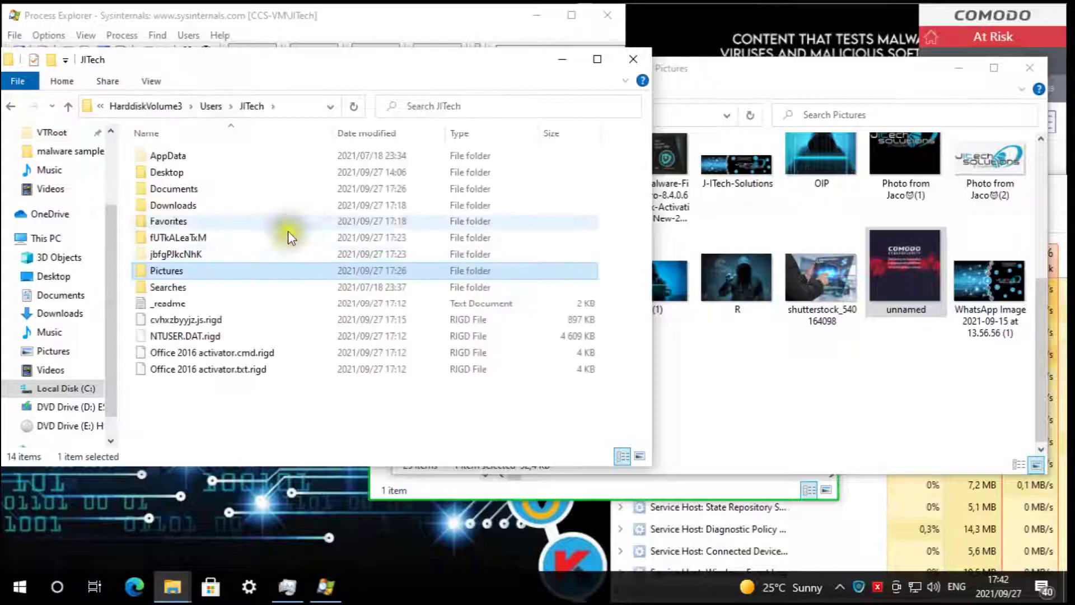
click(876, 361)
click(539, 110)
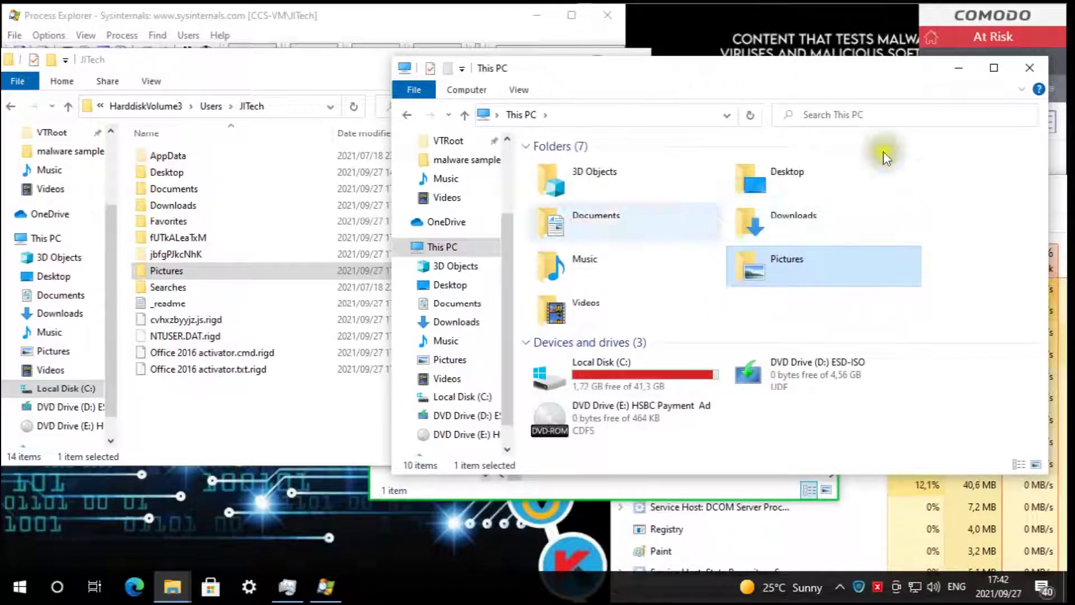
double_click(592, 217)
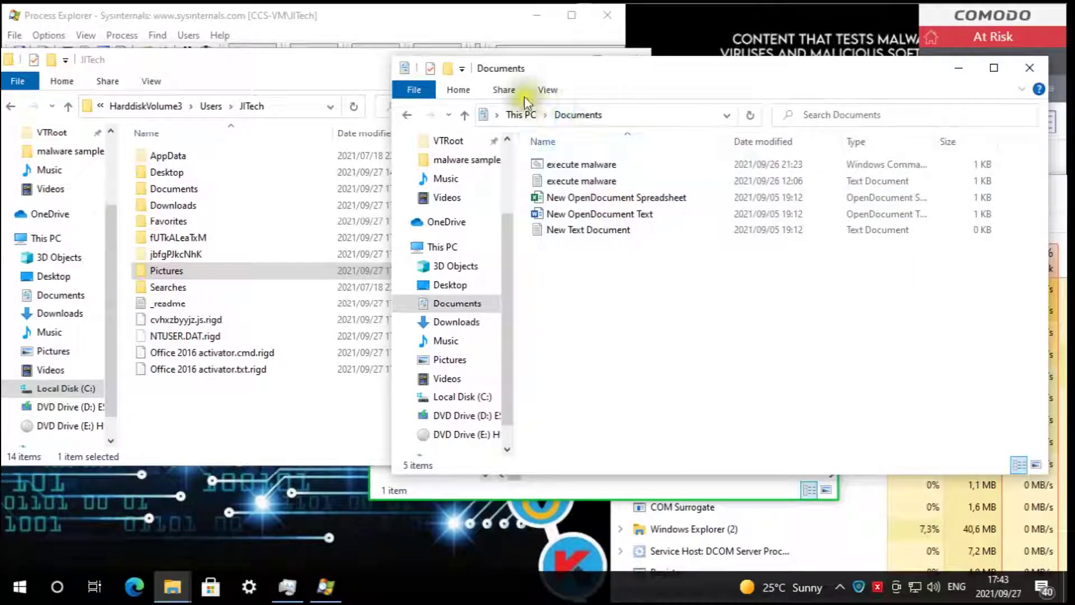
click(522, 114)
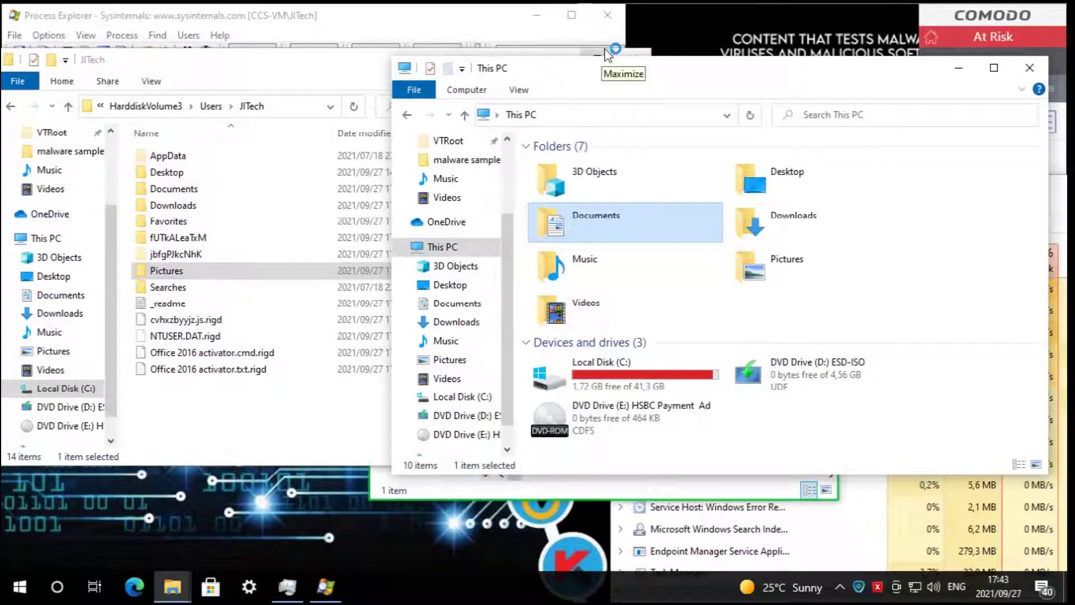
drag(871, 61, 709, 103)
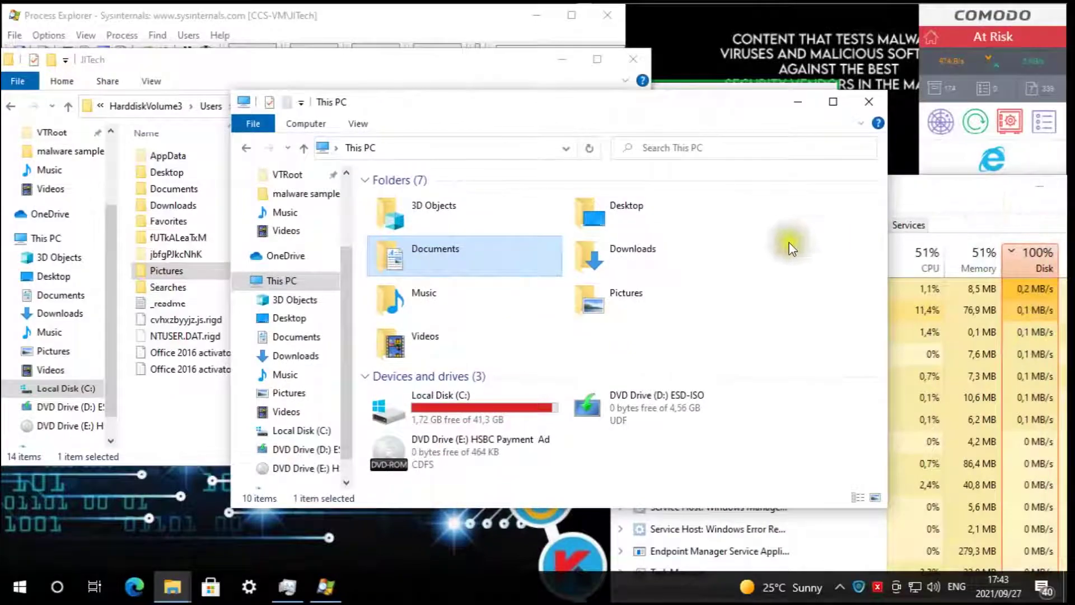
- Open the real 'unnamed' picture from Pictures in Paint and close the Explorer window
click(627, 300)
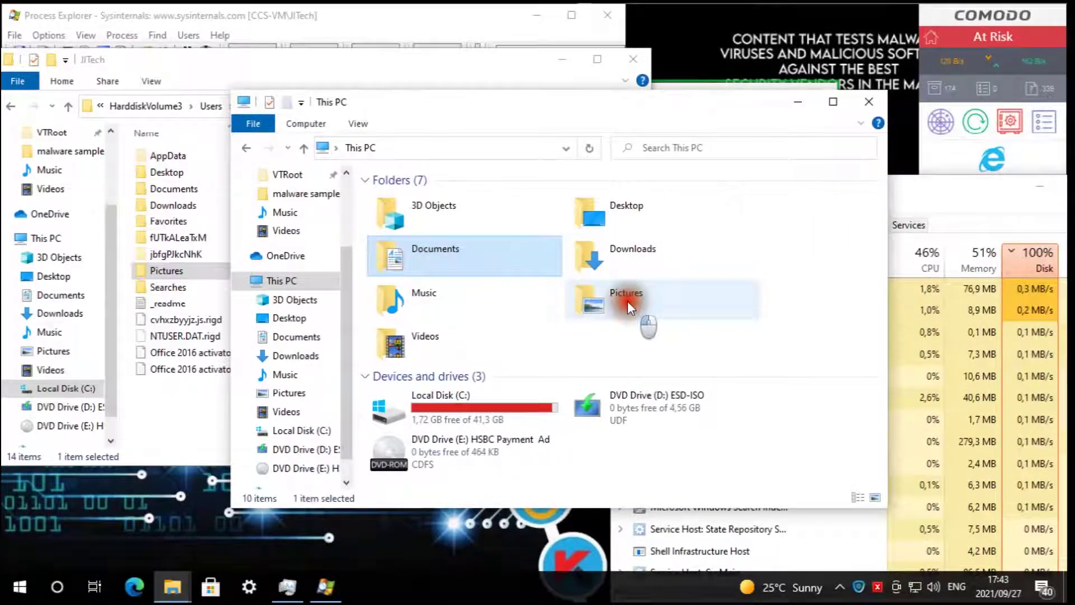
double_click(657, 314)
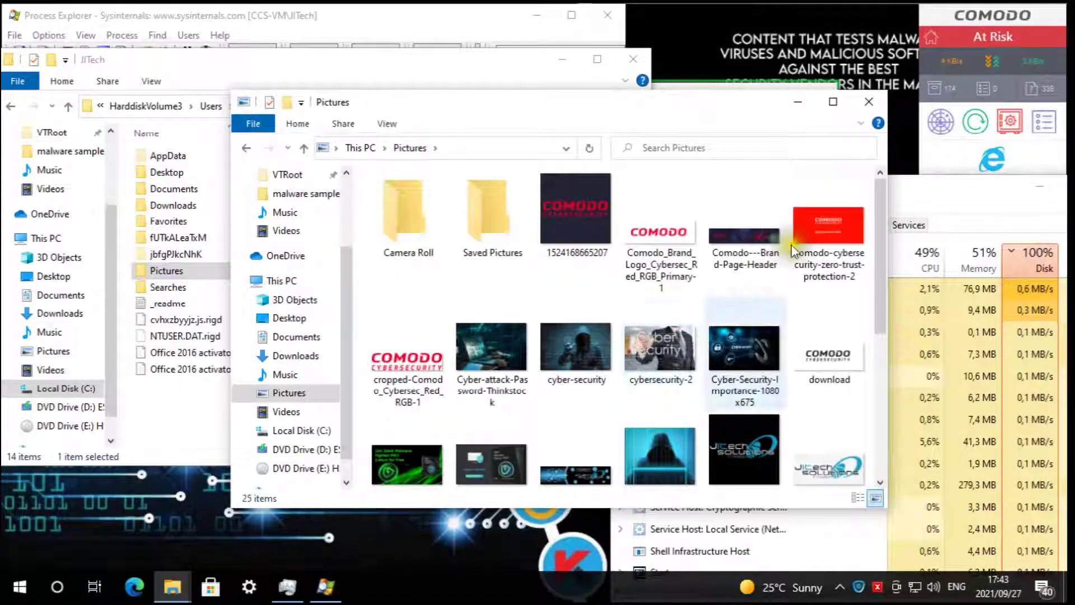
scroll(792, 245, down, 5)
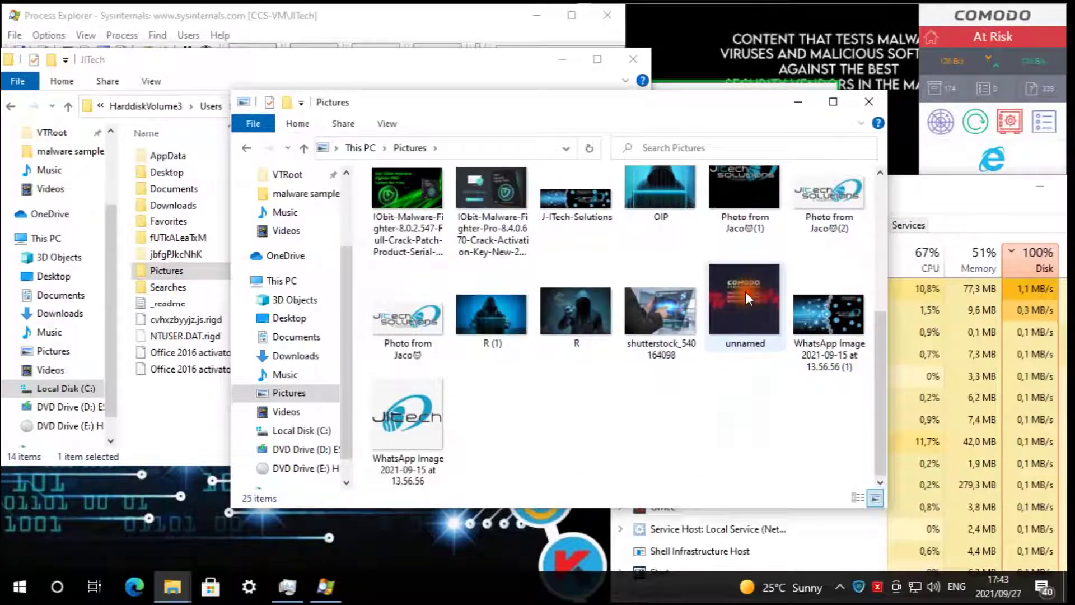
click(744, 291)
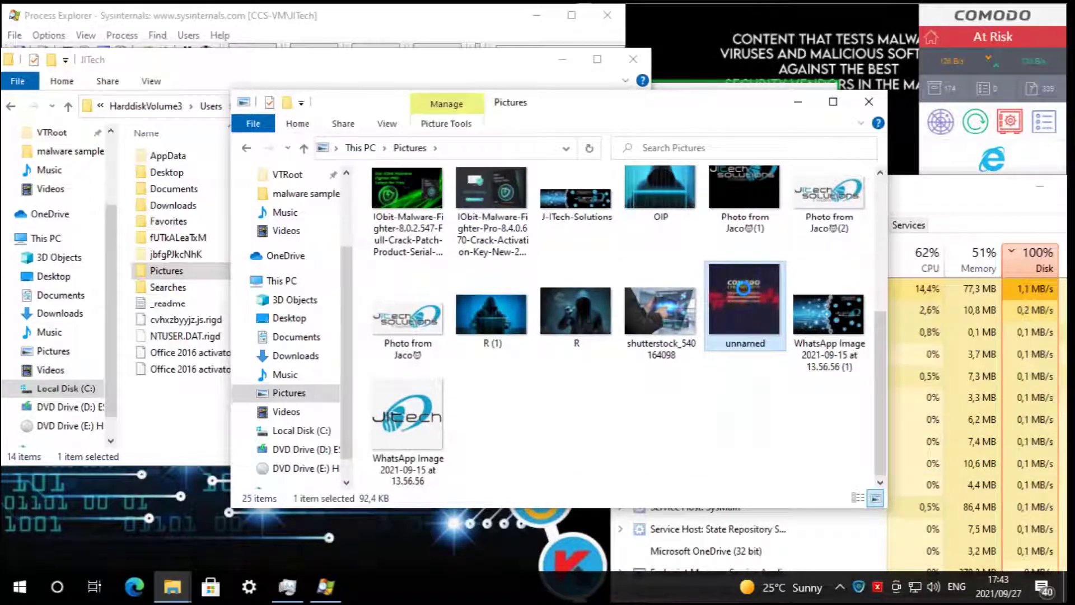
right_click(739, 288)
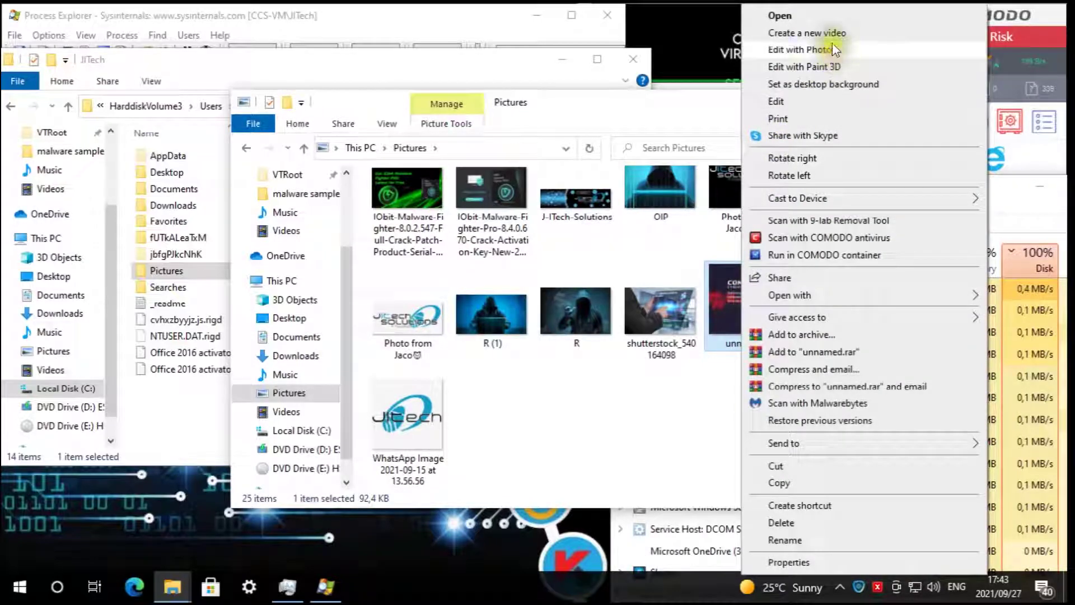
click(795, 101)
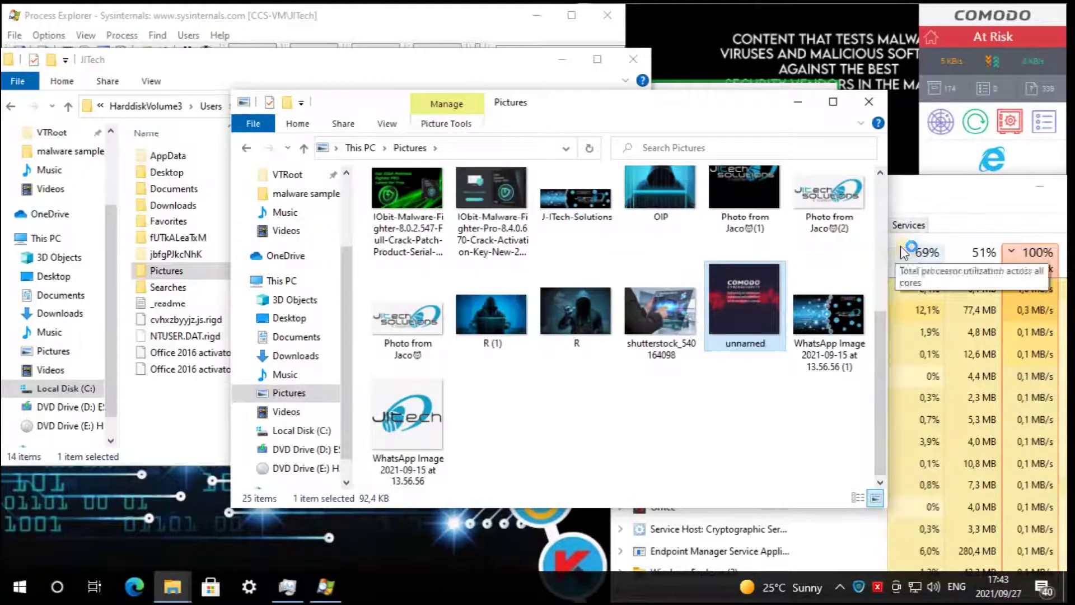
click(871, 99)
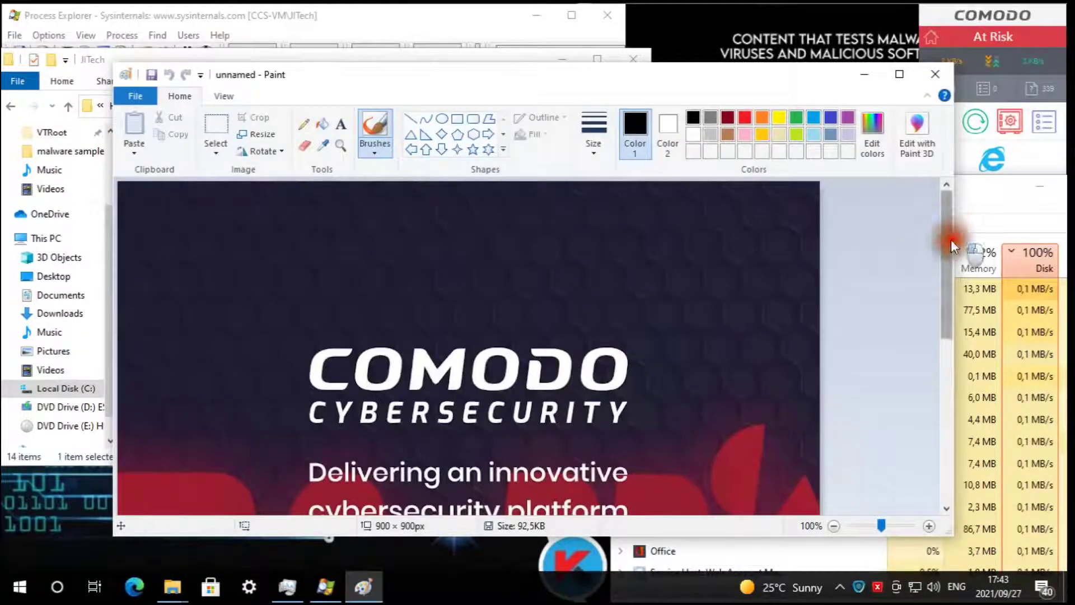
- Underline the 'render attacks useless' line in Paint, then close the image without saving
mouse_move(952, 240)
mouse_down()
mouse_move(957, 402)
mouse_move(956, 298)
mouse_up()
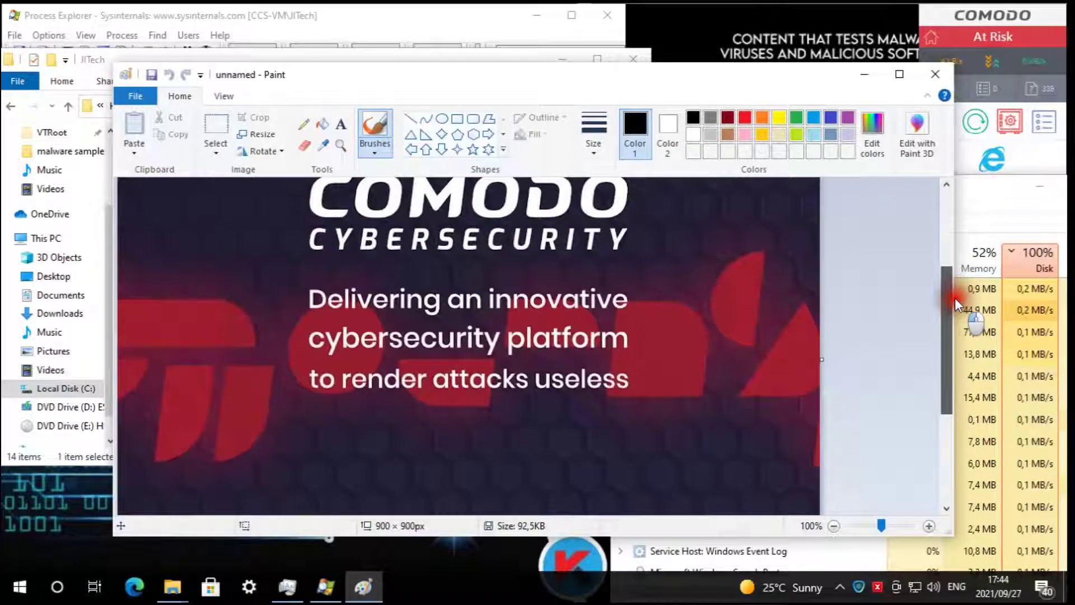
drag(288, 394, 636, 394)
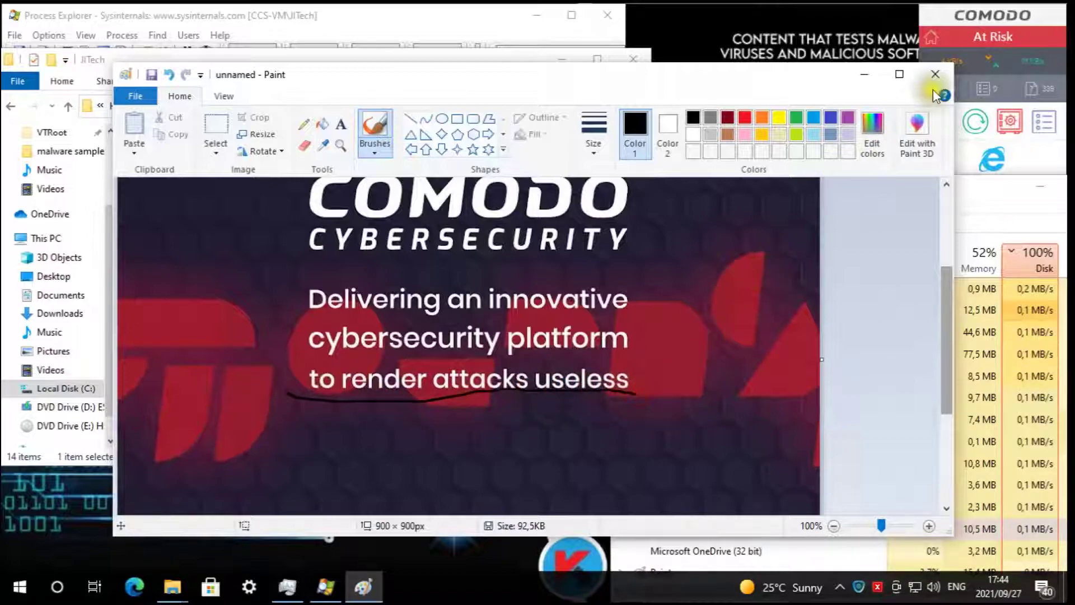
click(927, 70)
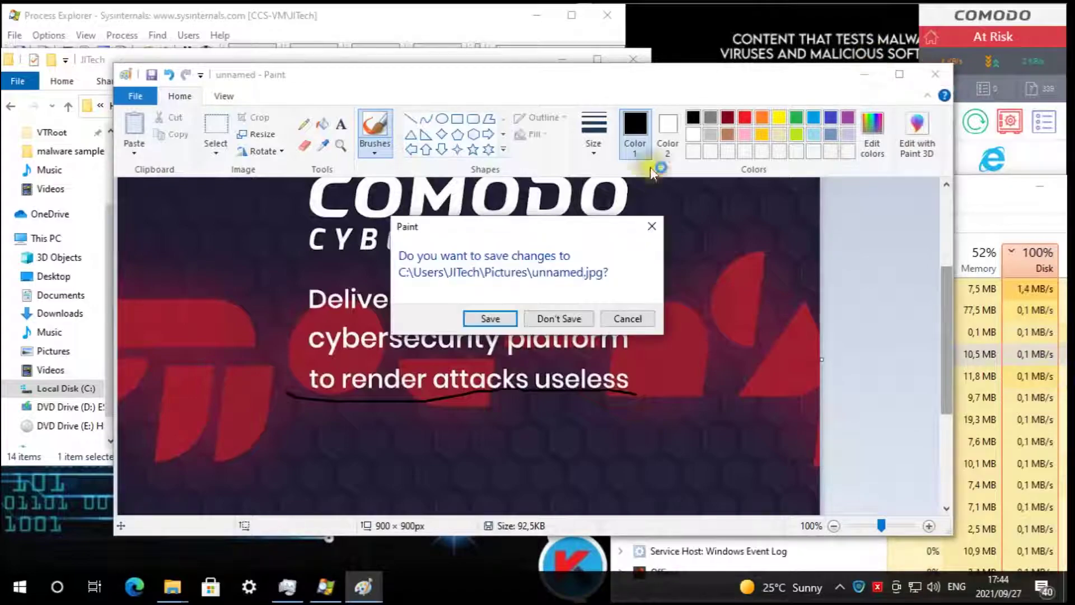
click(574, 311)
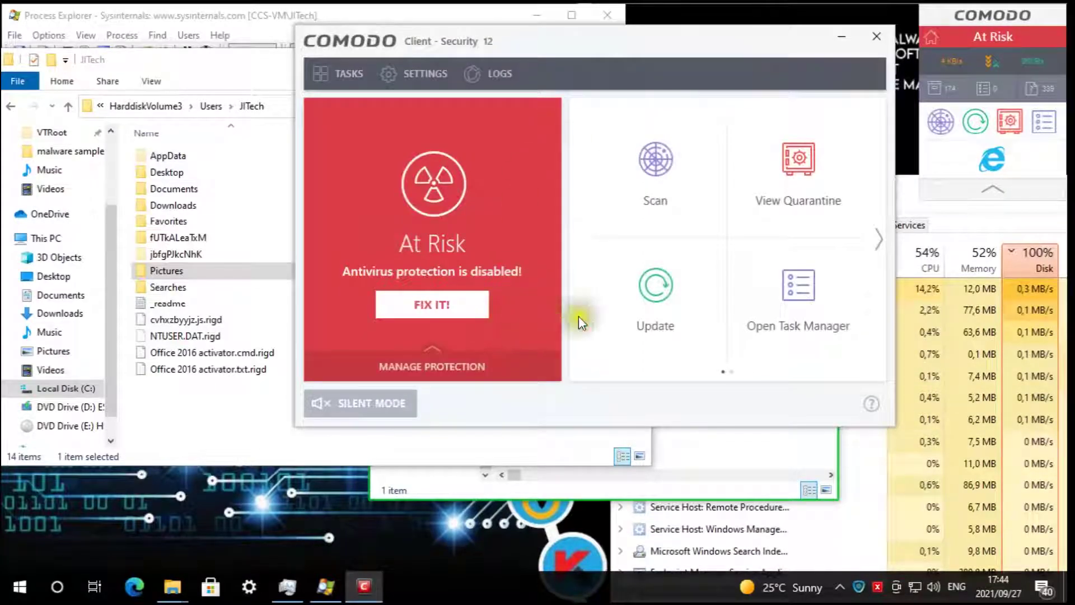
- Open Comodo's task list and browse the folder window up through HarddiskVolume3 and VTRoot to Local Disk (C:)
click(340, 73)
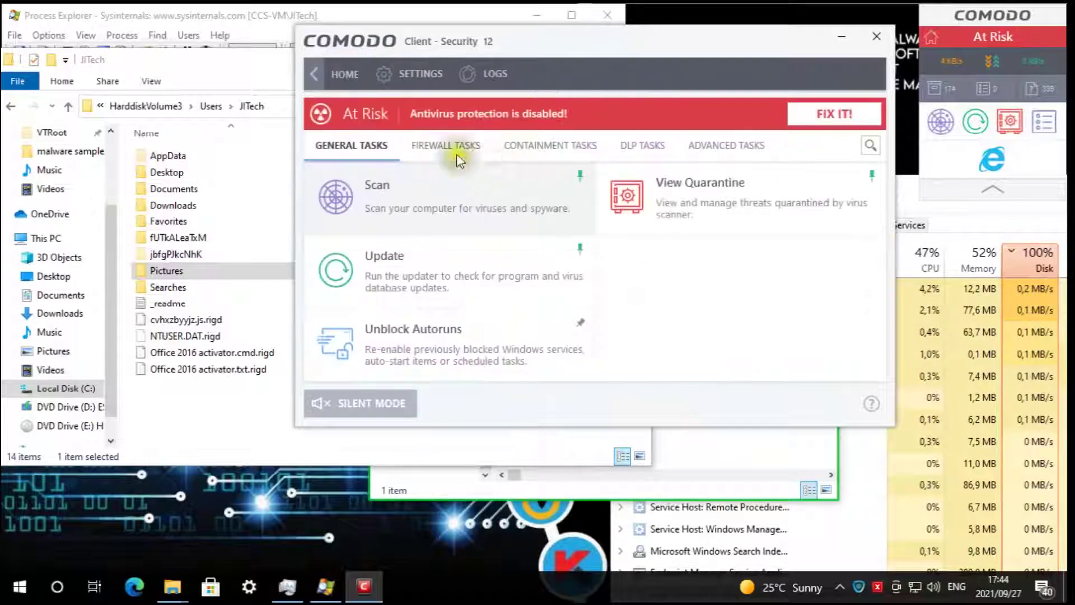
click(159, 107)
click(116, 106)
click(191, 106)
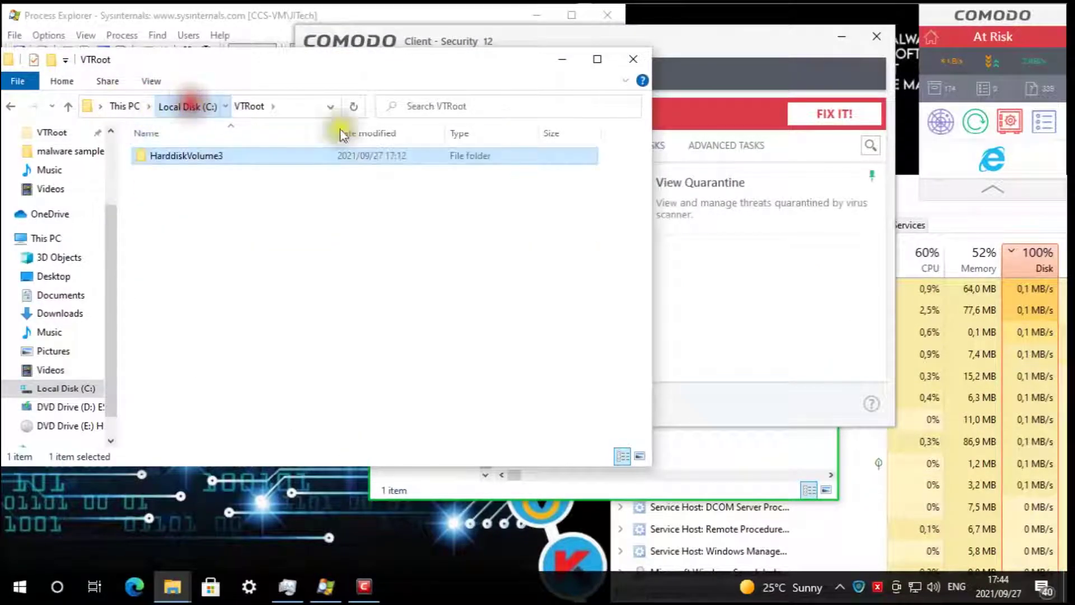
- Reset the container from Containment Tasks, choosing Erase Changes, and select the VTRoot folder
click(790, 52)
click(549, 145)
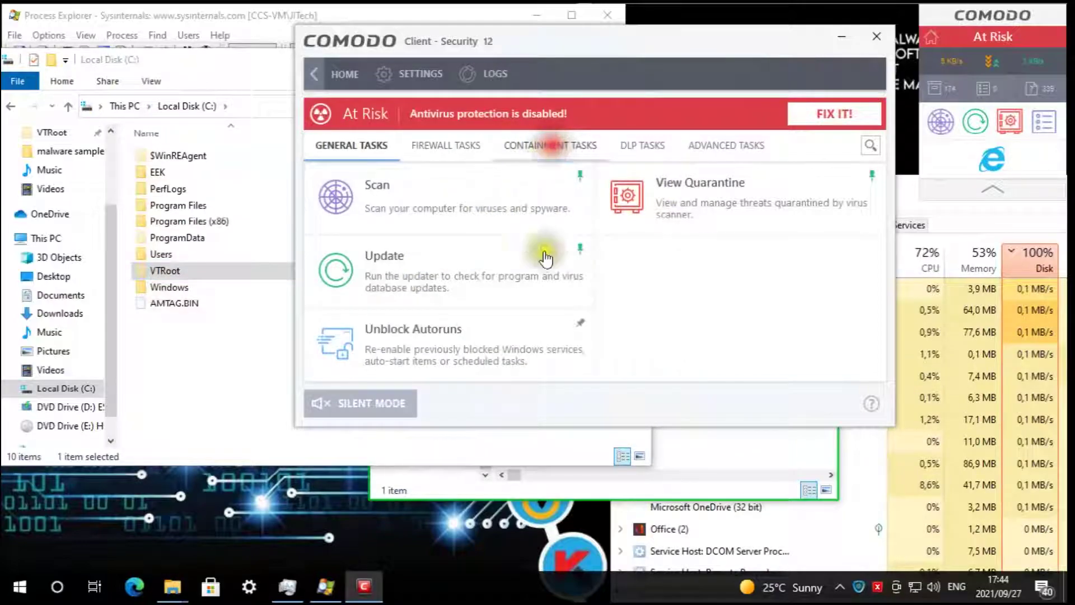
click(501, 269)
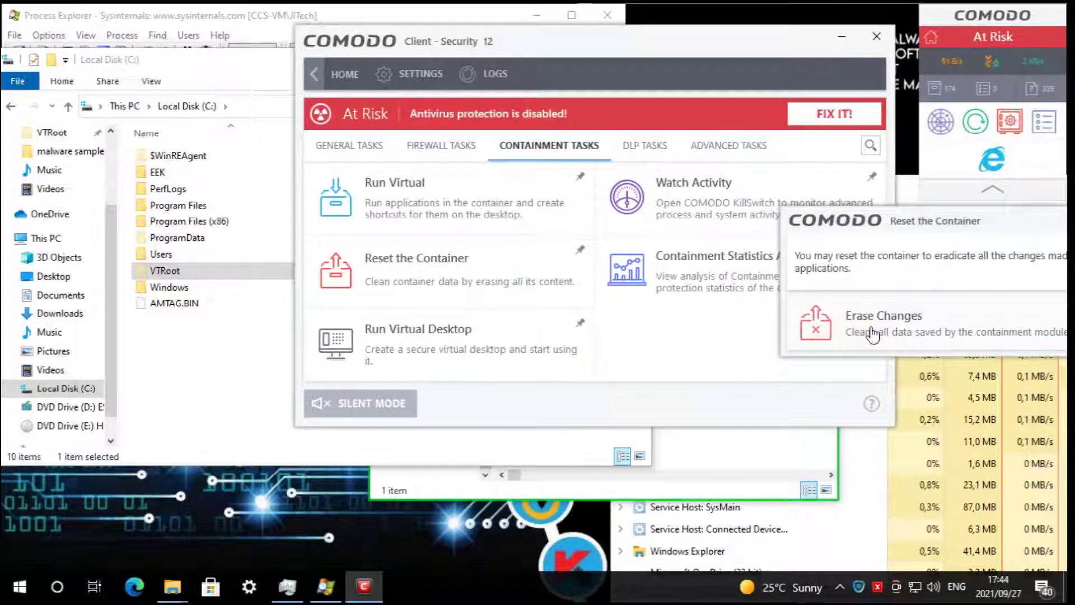
click(873, 333)
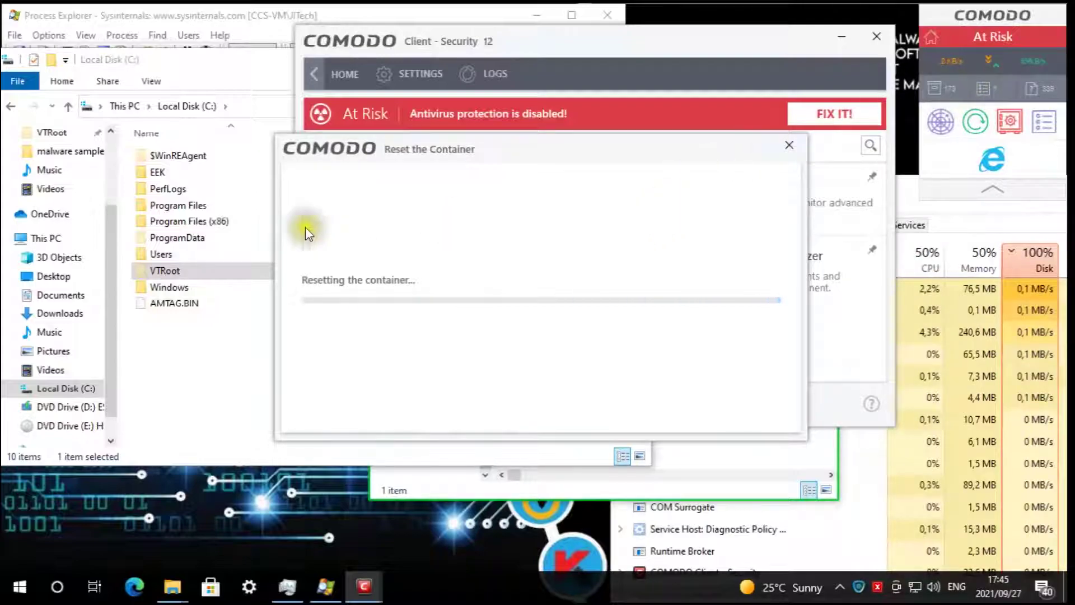
click(152, 271)
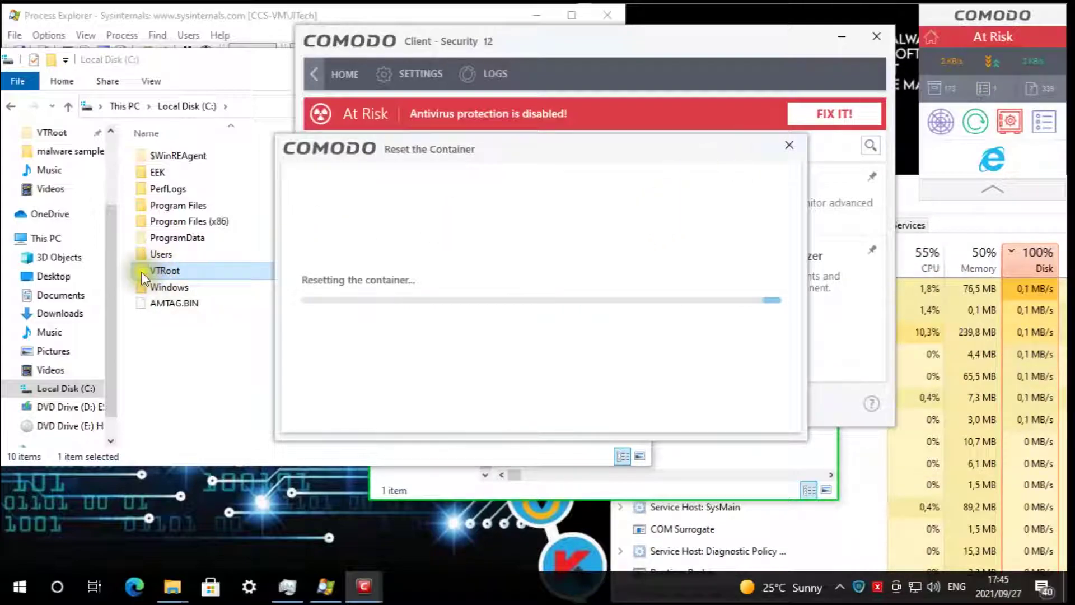
click(326, 277)
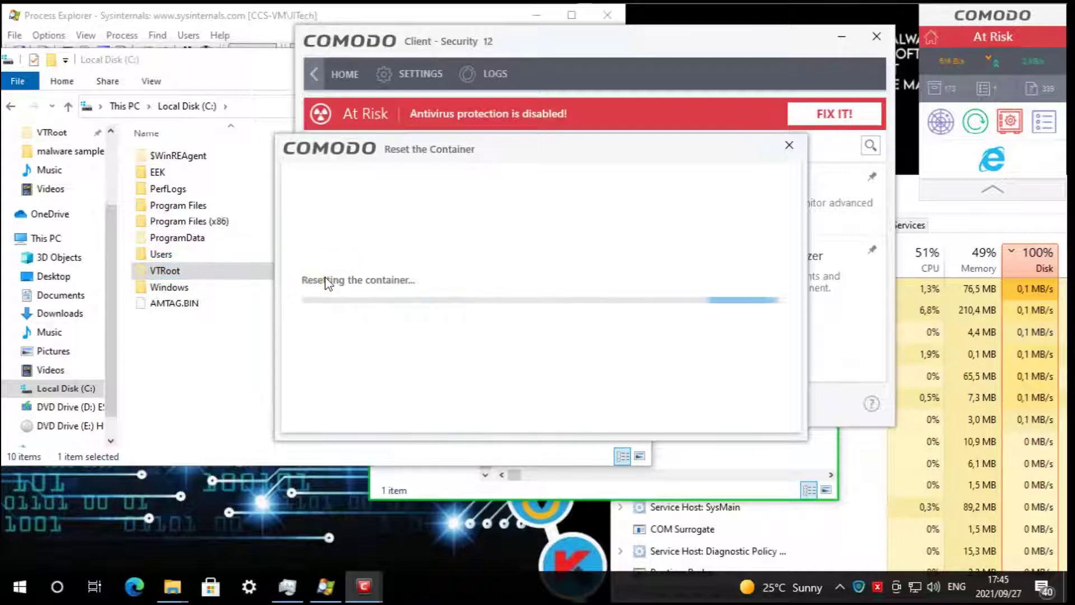
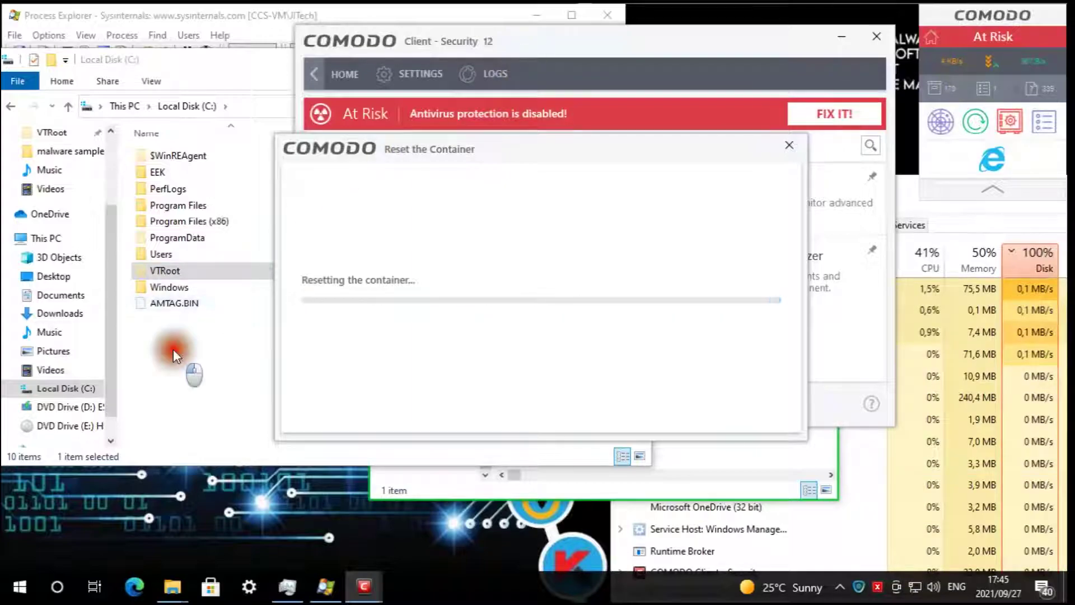
- While the container reset runs, open VTRoot\HarddiskVolume3, then bring Process Explorer forward
click(176, 270)
double_click(176, 270)
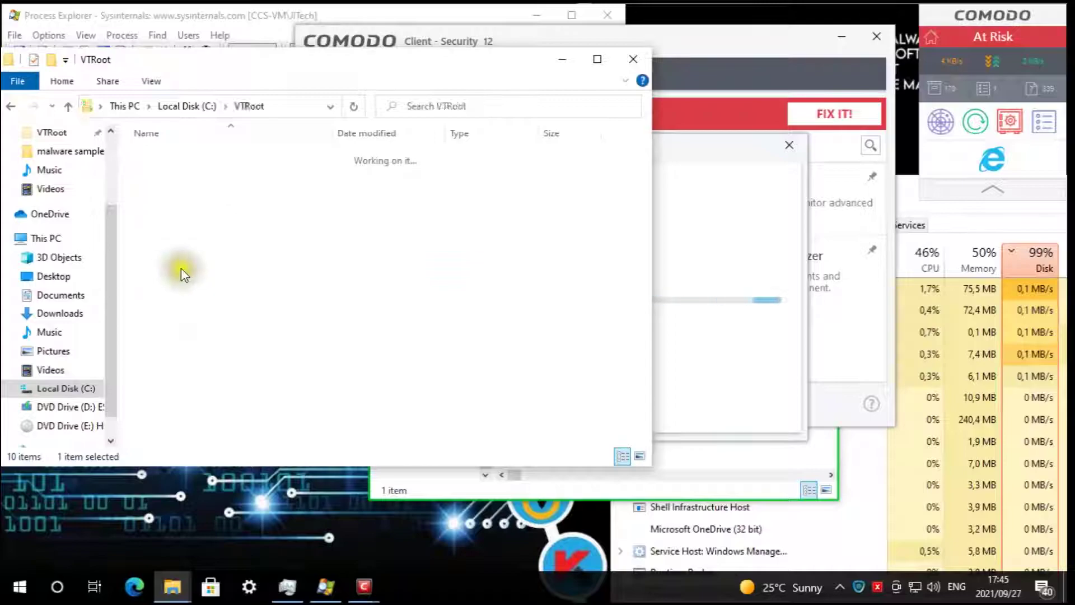
double_click(188, 157)
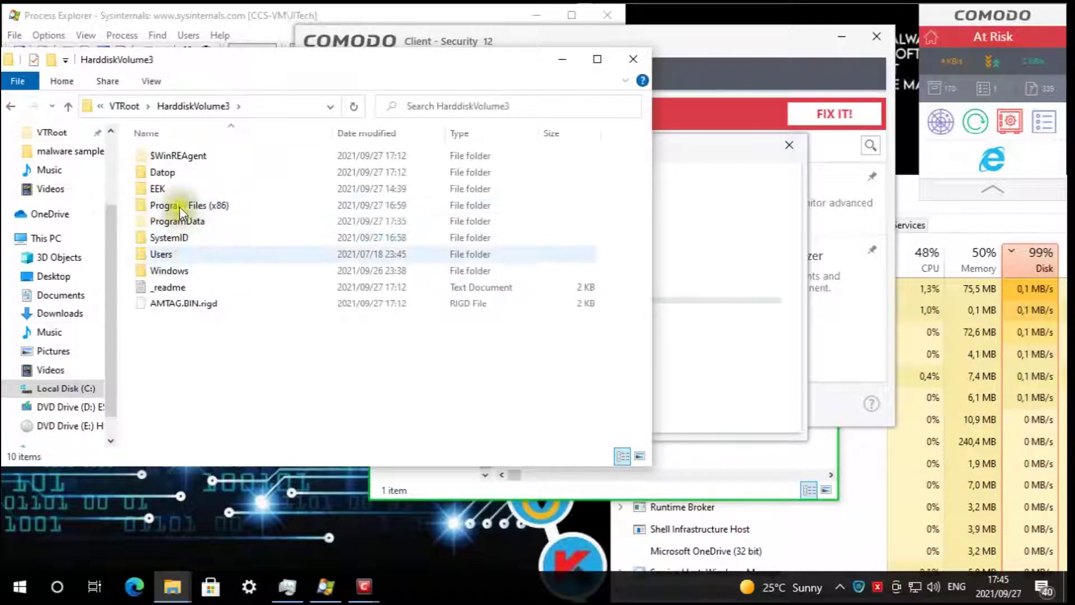
click(704, 143)
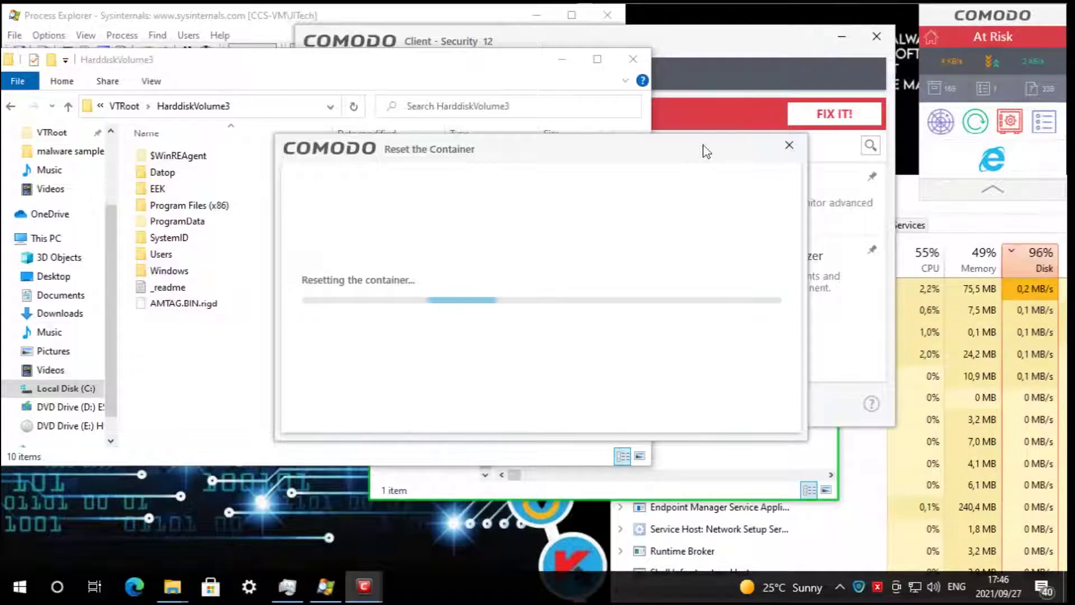
click(326, 586)
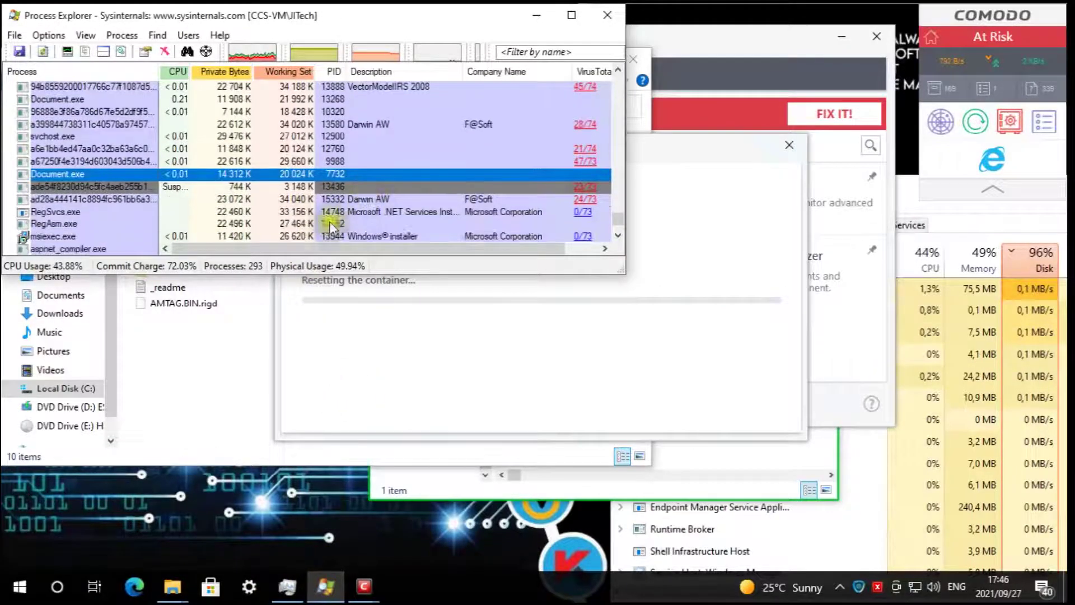
- Enlarge Process Explorer to review the sample processes' VirusTotal scores, then move it and the reset dialog aside
drag(624, 274, 725, 474)
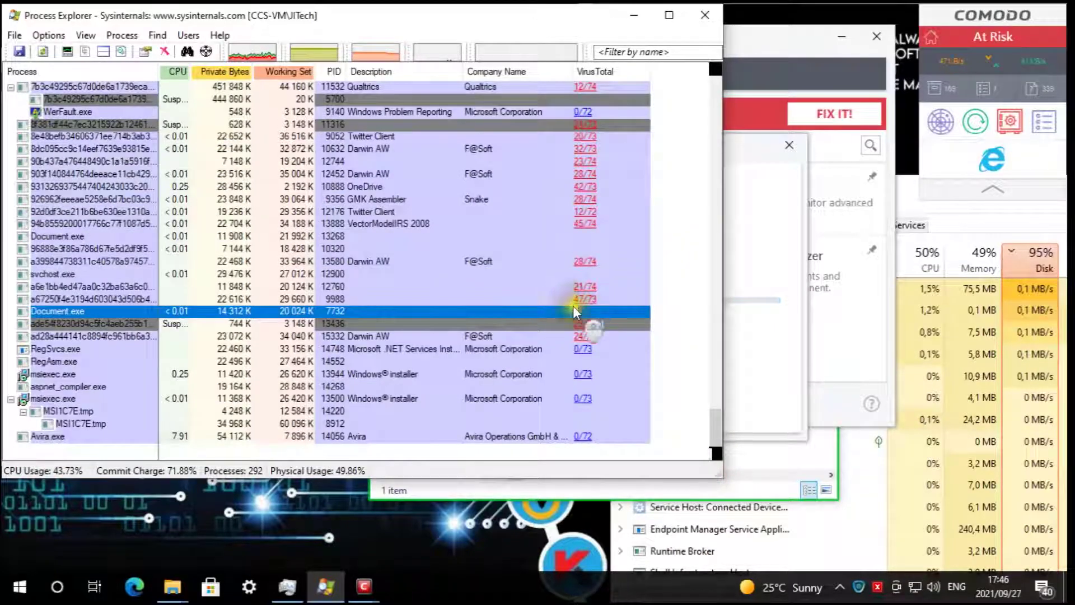
scroll(605, 340, up, 4)
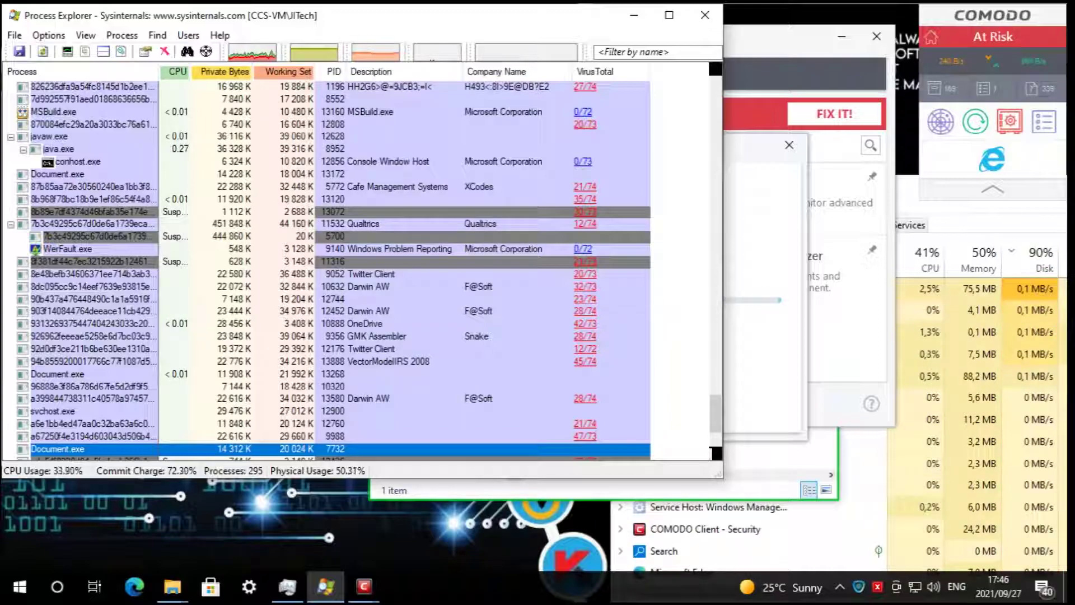
drag(158, 11, 412, 271)
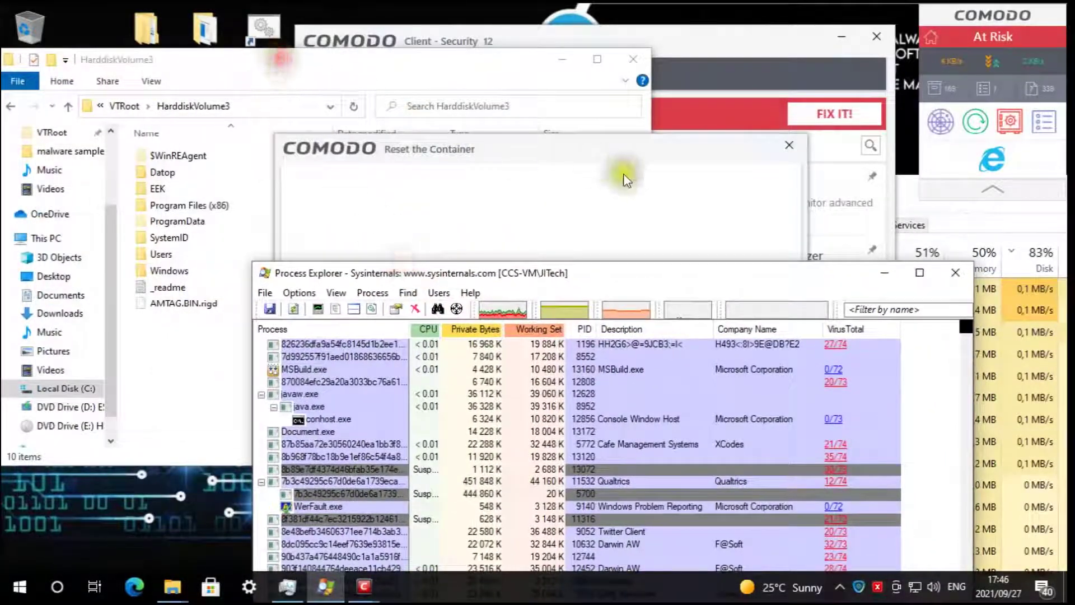
drag(684, 151, 687, 130)
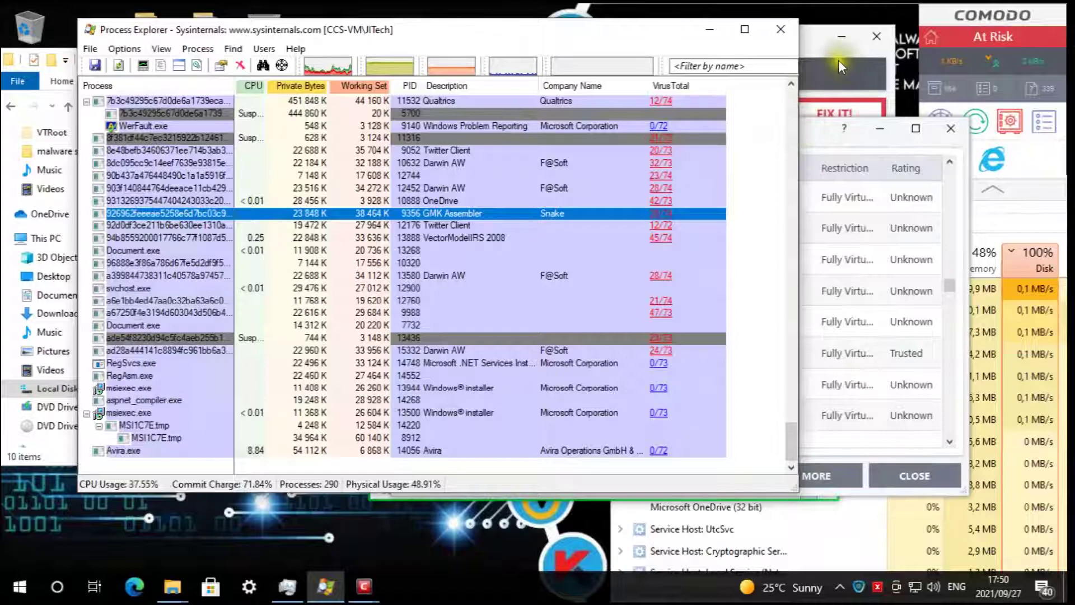
- Reset the container with Erase Changes, then minimize Process Explorer and follow the reset progress
click(838, 59)
click(511, 297)
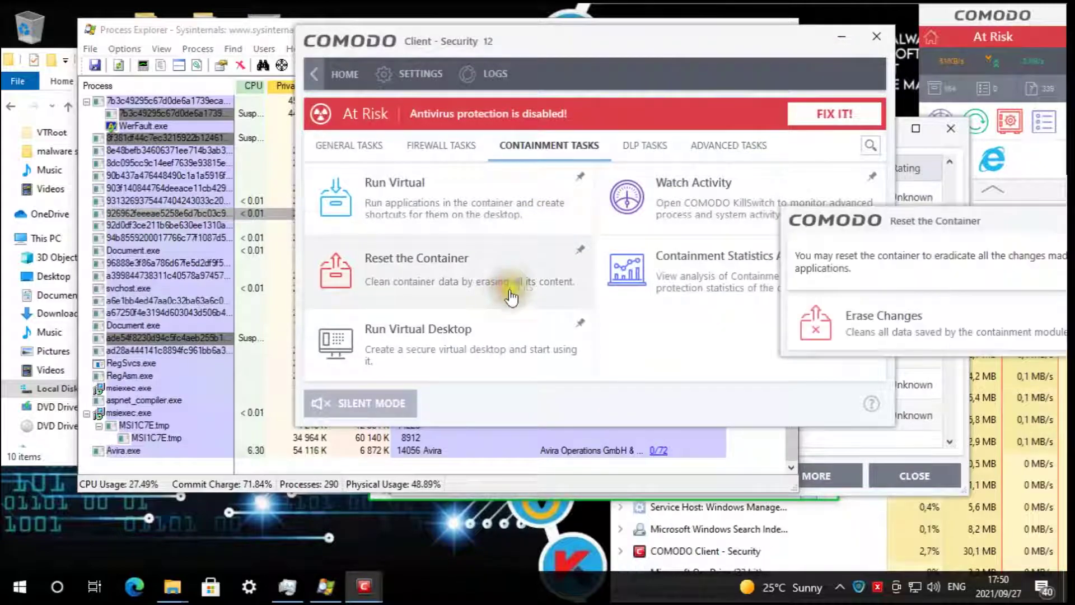
click(922, 319)
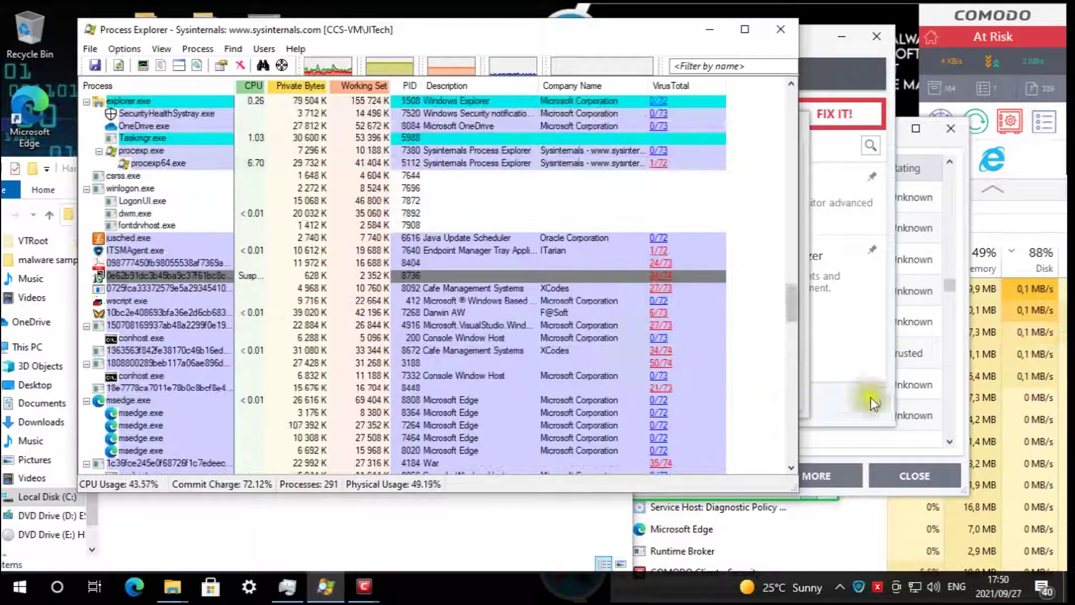
click(711, 29)
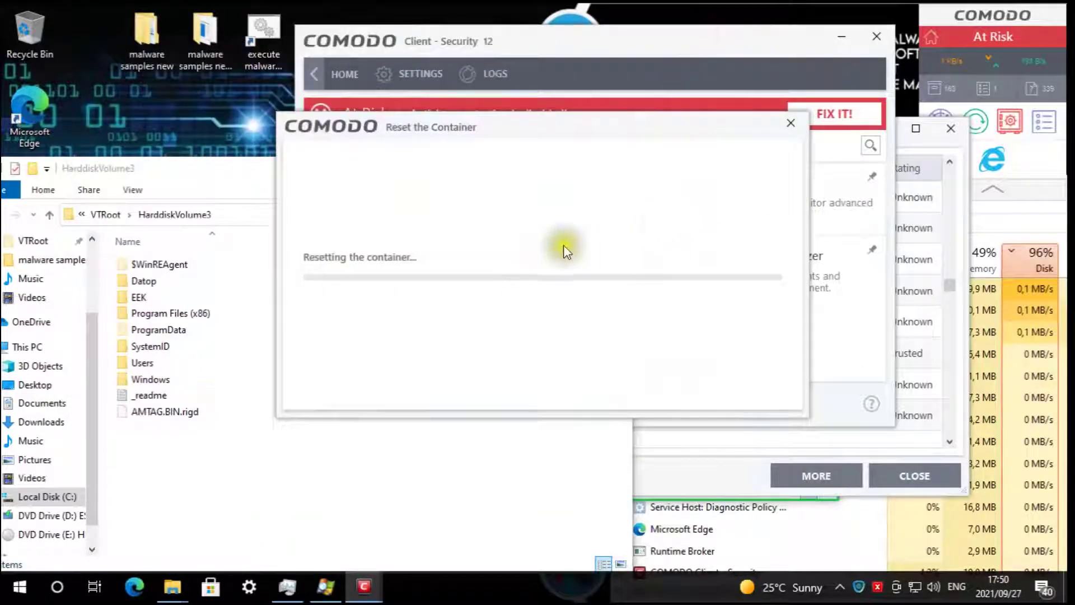
drag(199, 169, 290, 90)
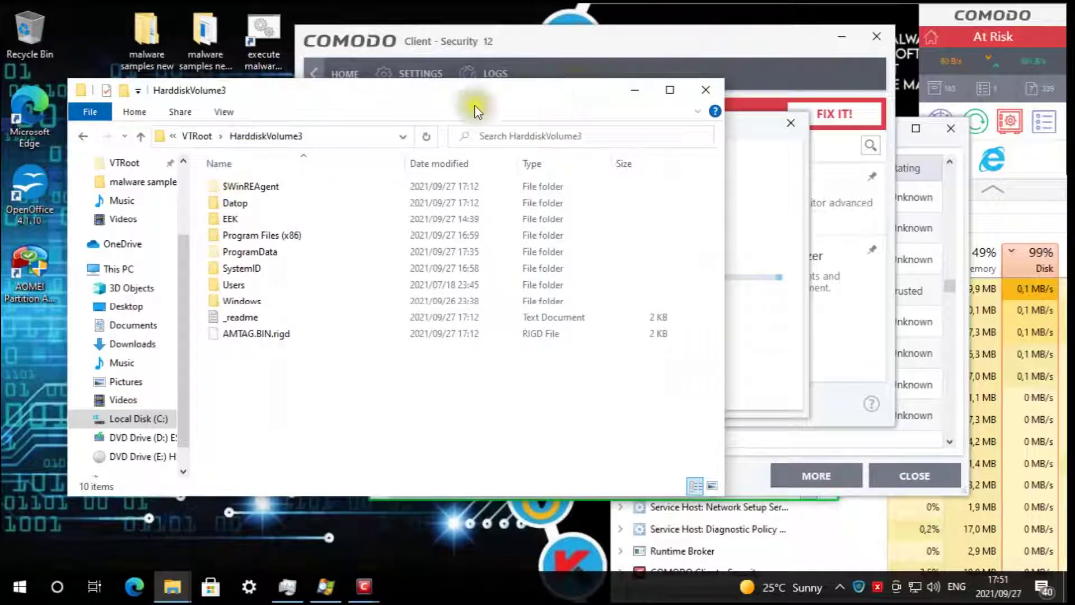
click(775, 267)
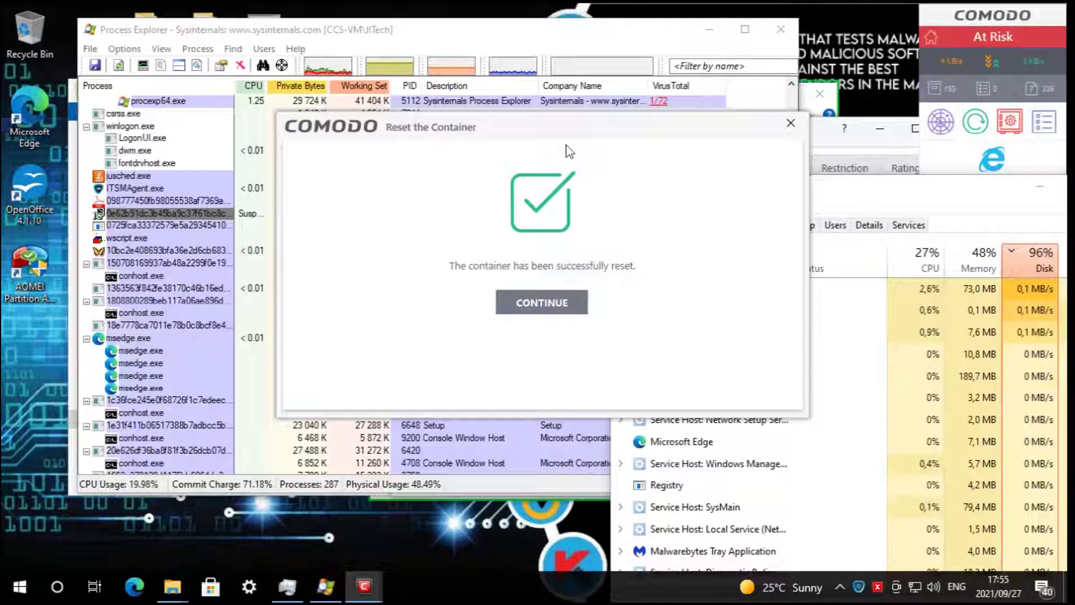
- Dismiss the reset success message and close Process Explorer, HarddiskVolume3, Task Manager and the contained processes list
click(577, 304)
click(781, 29)
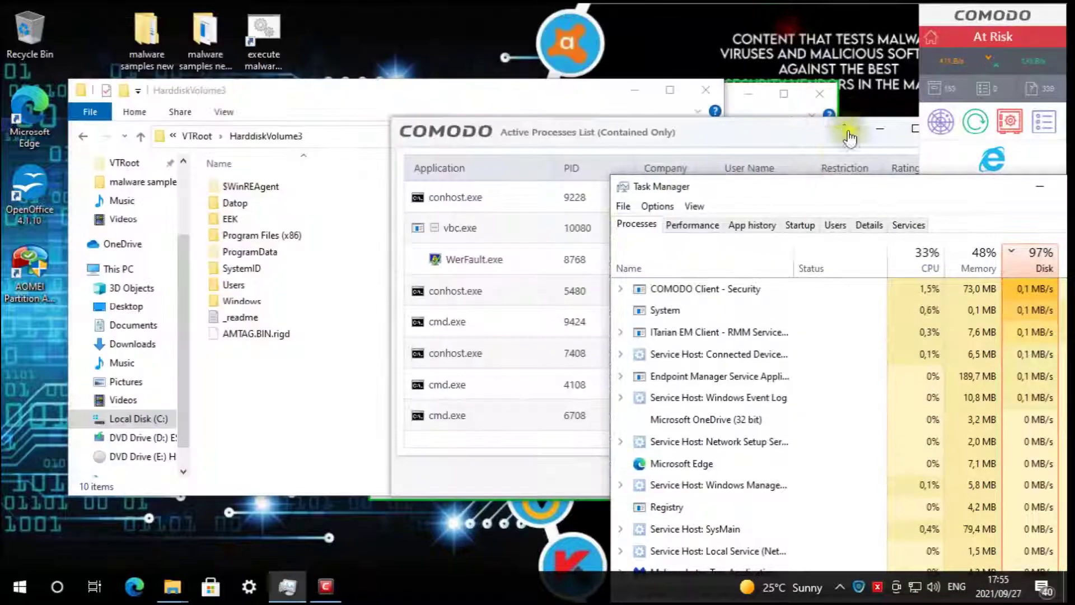
click(707, 89)
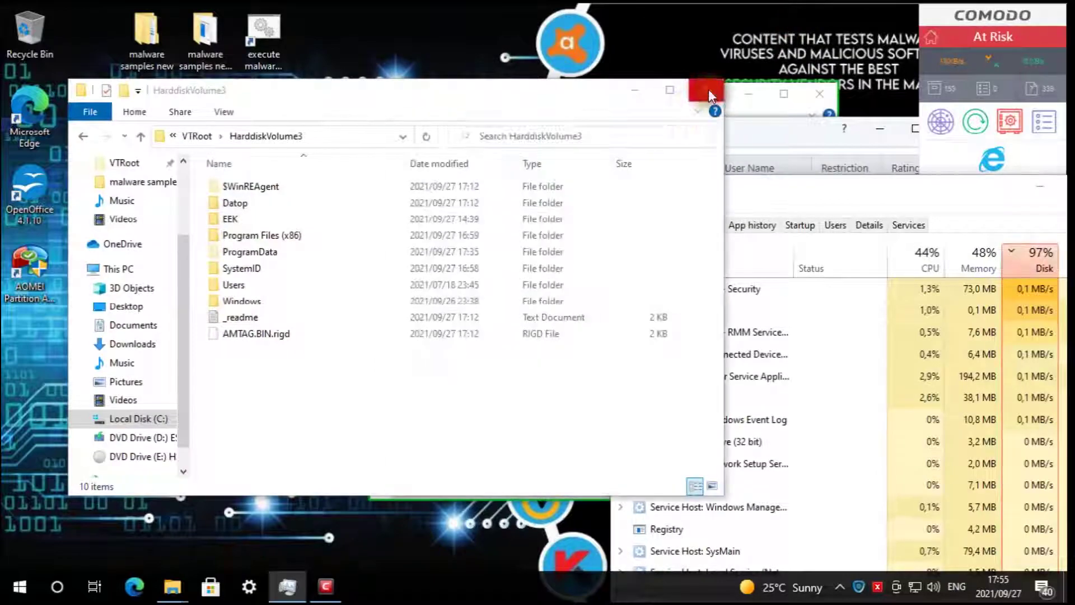
drag(821, 192, 500, 69)
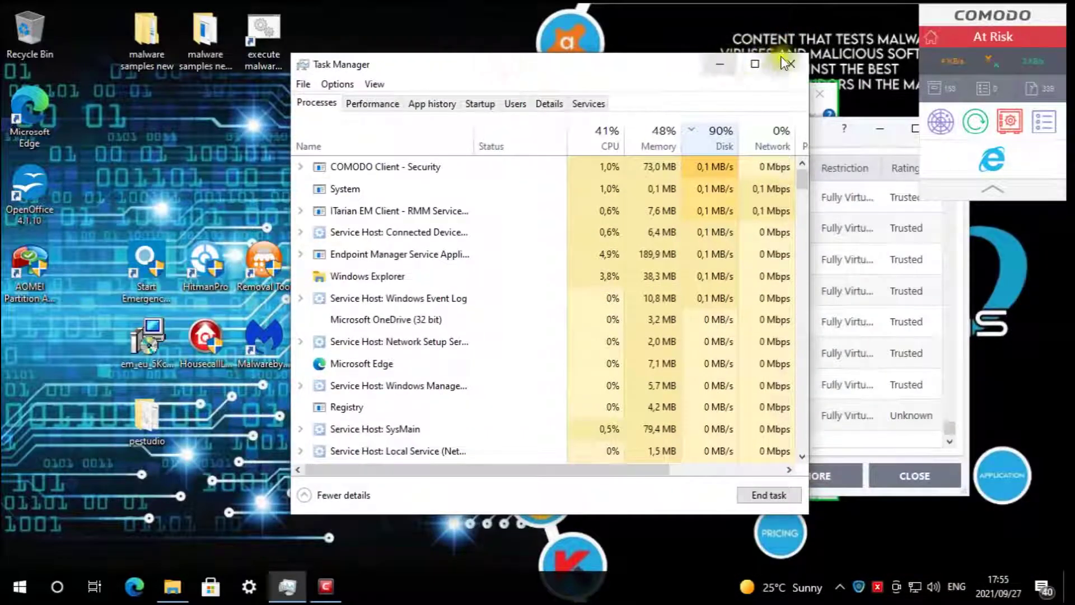
click(787, 138)
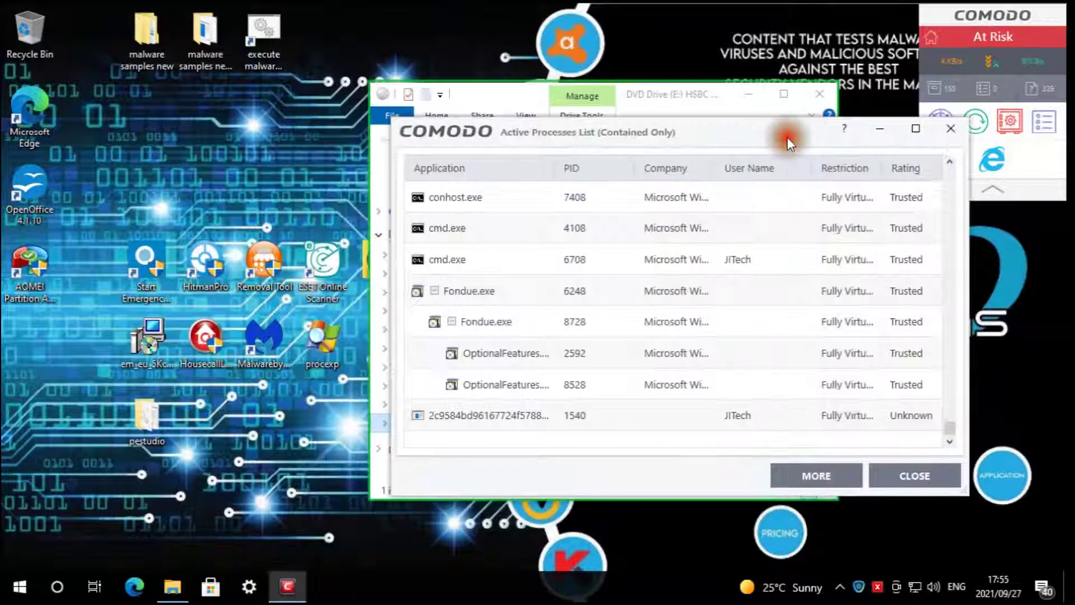
click(893, 487)
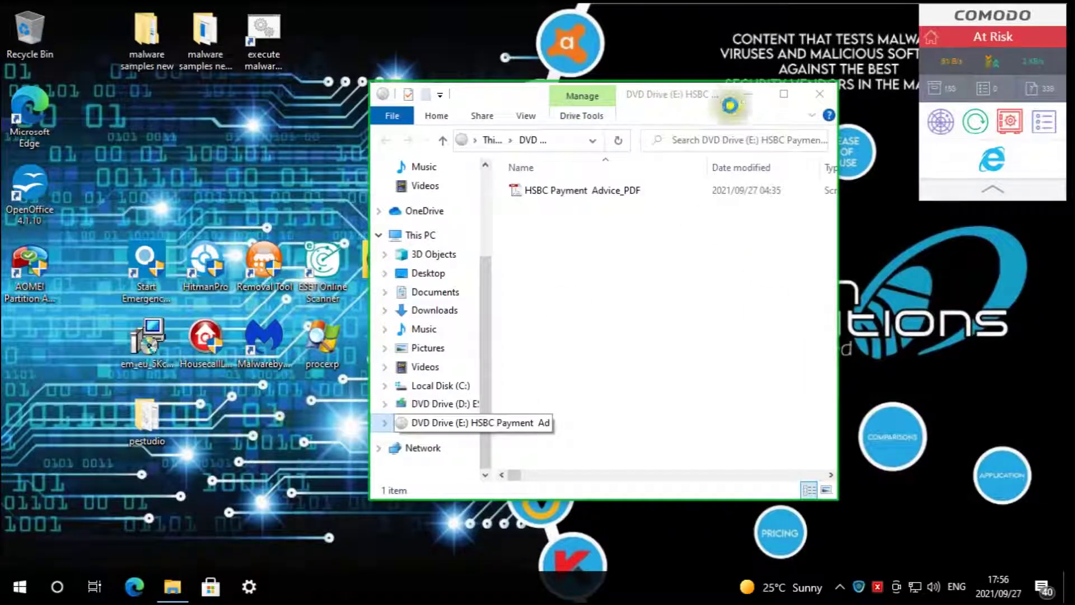
- Restart Windows from the Start button's Shut down or sign out menu
right_click(19, 587)
mouse_move(95, 545)
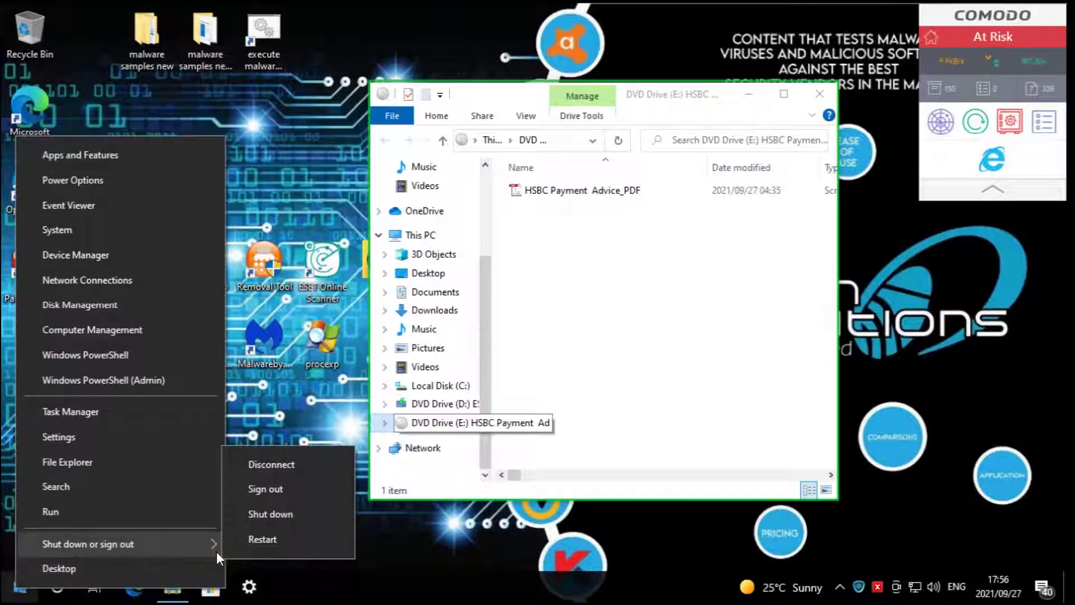
click(253, 541)
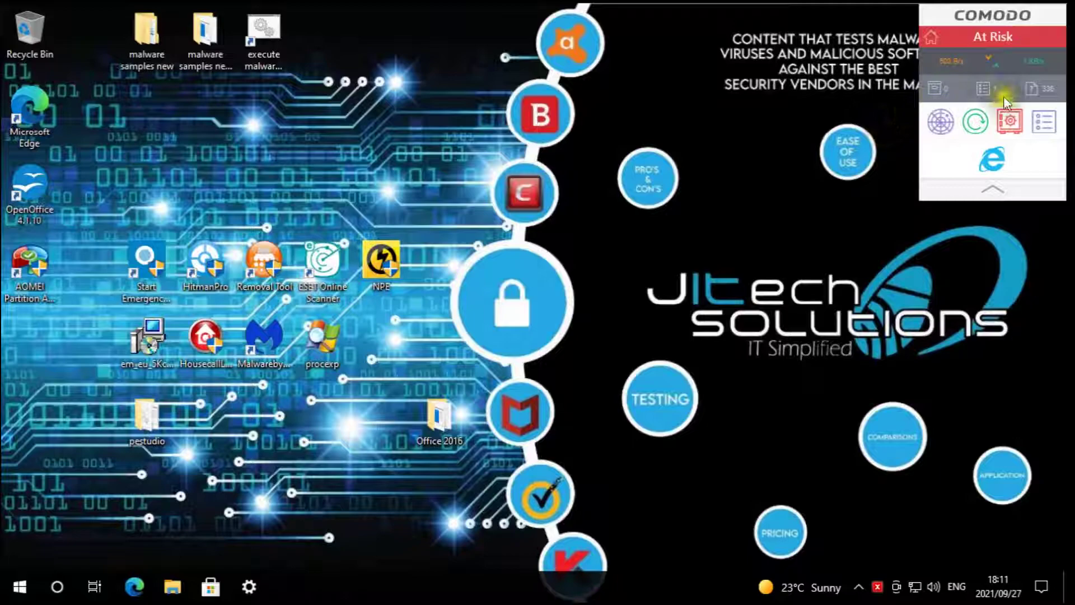
- Start a Comodo update check and select the malware samples new folder
click(965, 126)
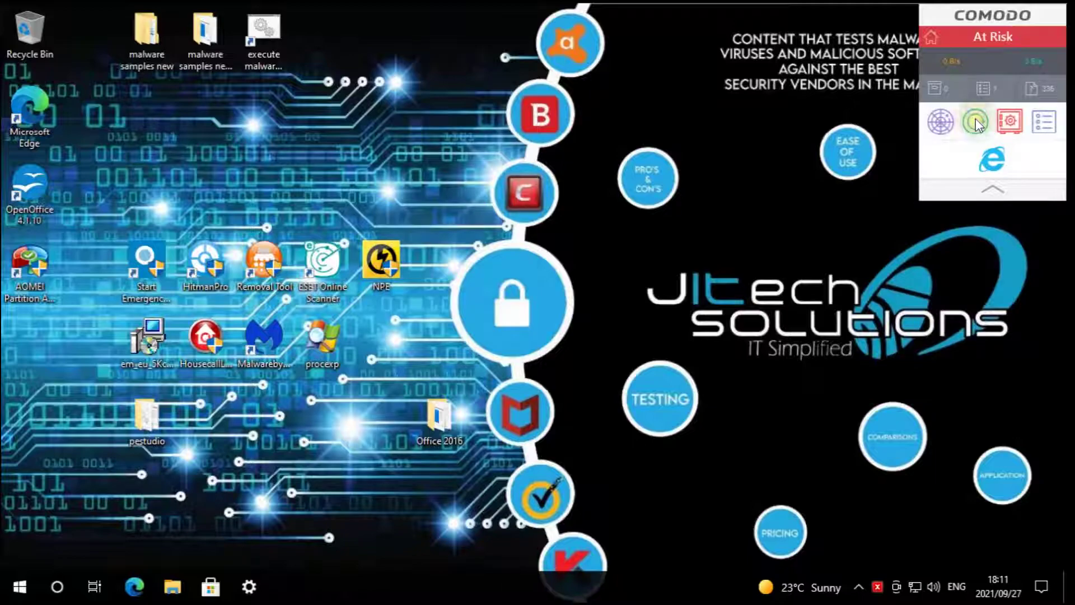
mouse_move(681, 4)
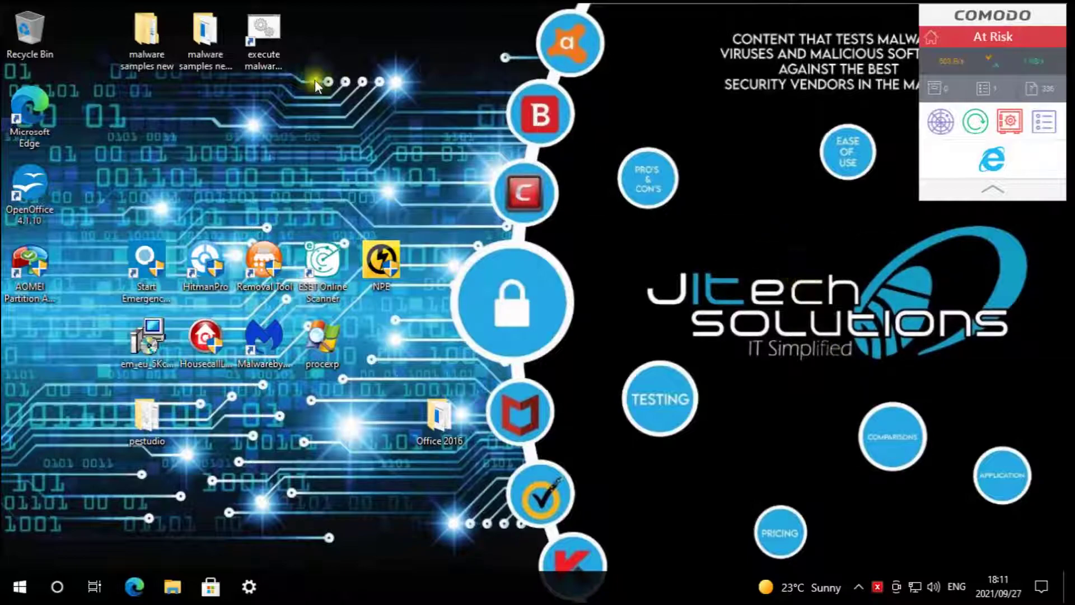
click(147, 52)
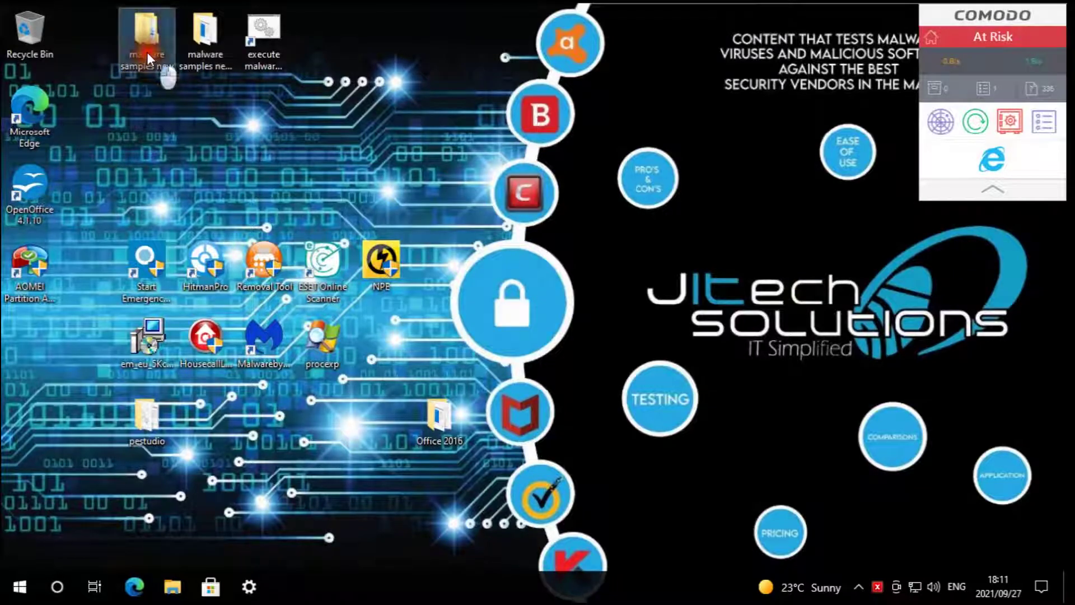
click(286, 257)
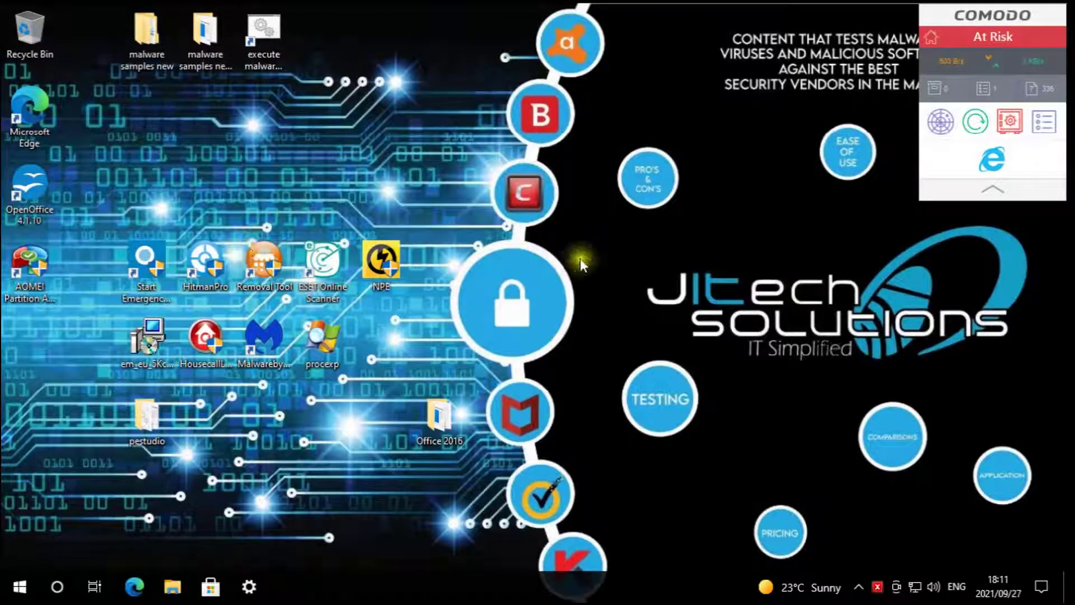
- In File Explorer, browse from This PC through Local Disk (C:) to VTRoot\HarddiskVolume3
key(super+e)
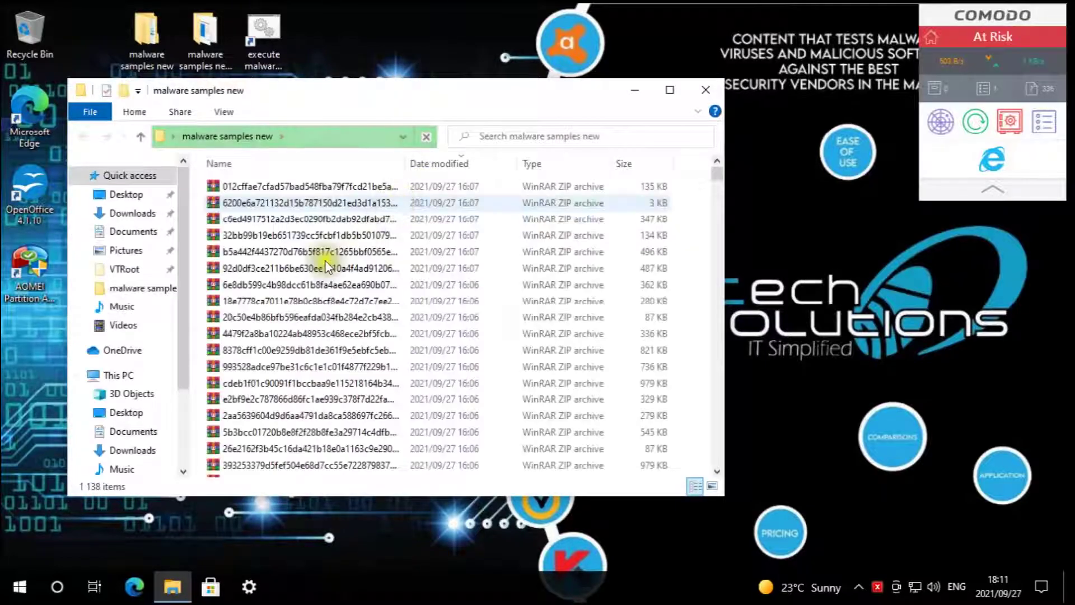
click(118, 374)
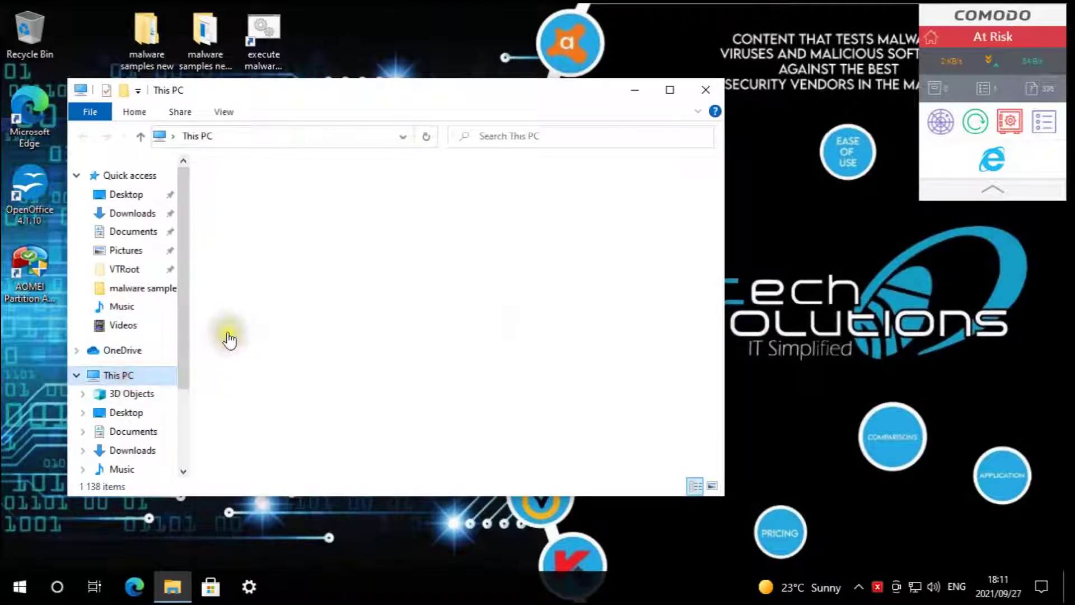
double_click(274, 399)
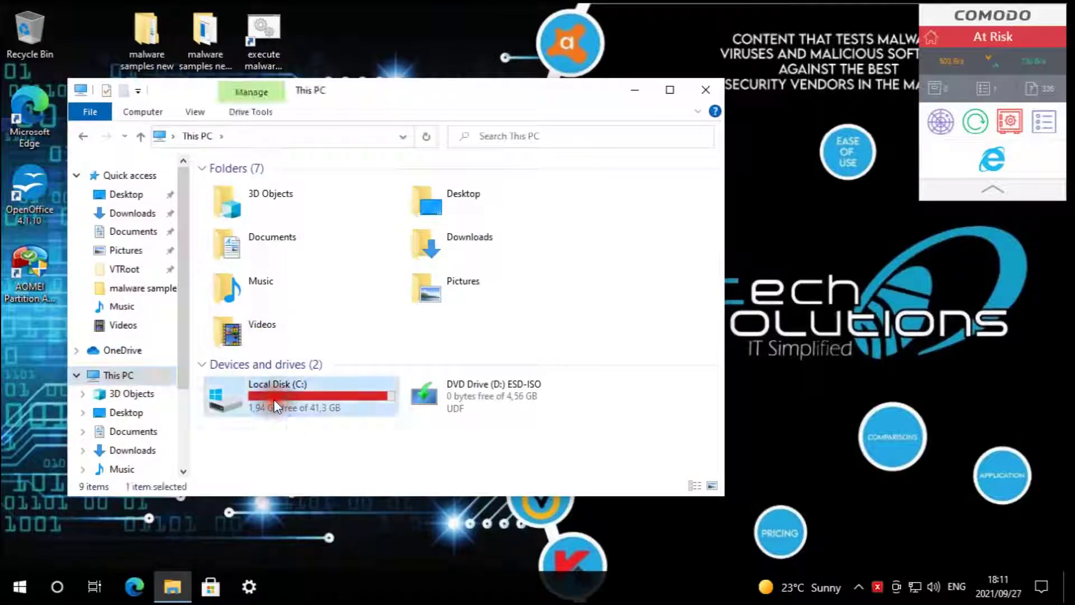
double_click(240, 301)
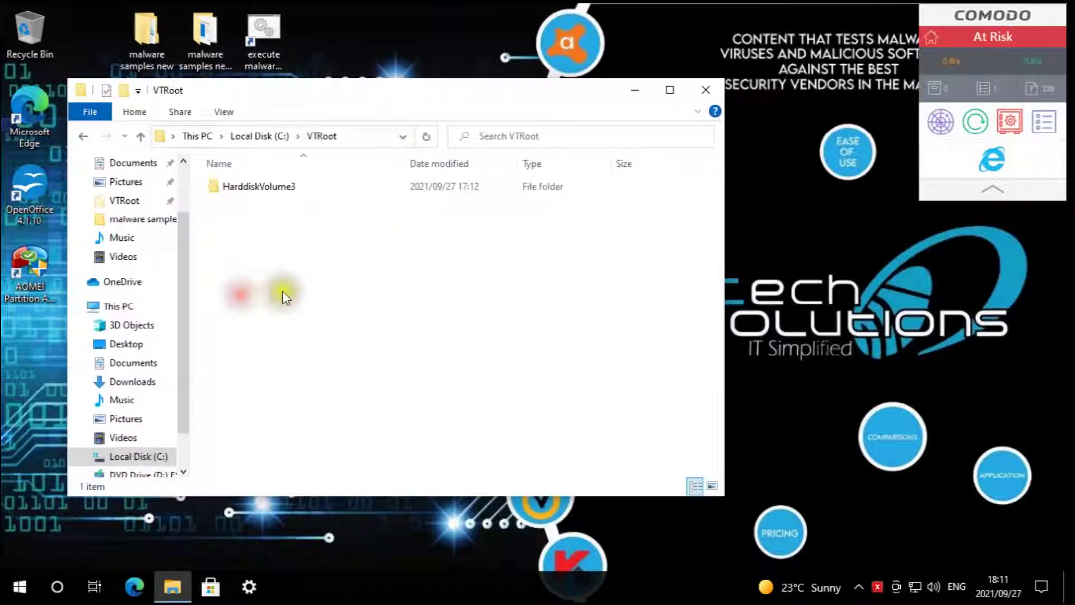
double_click(278, 188)
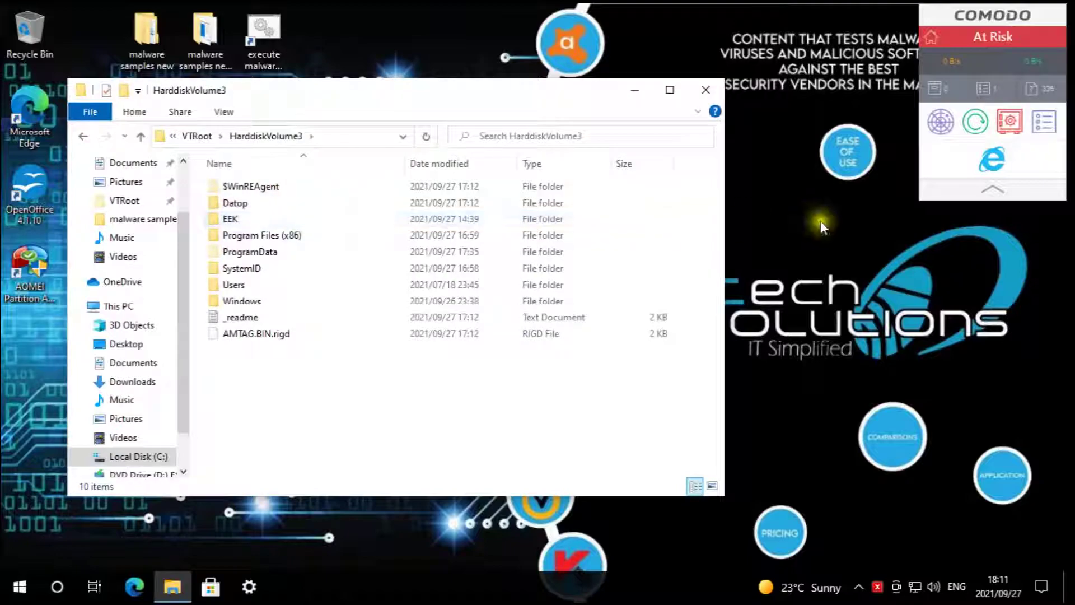
click(982, 38)
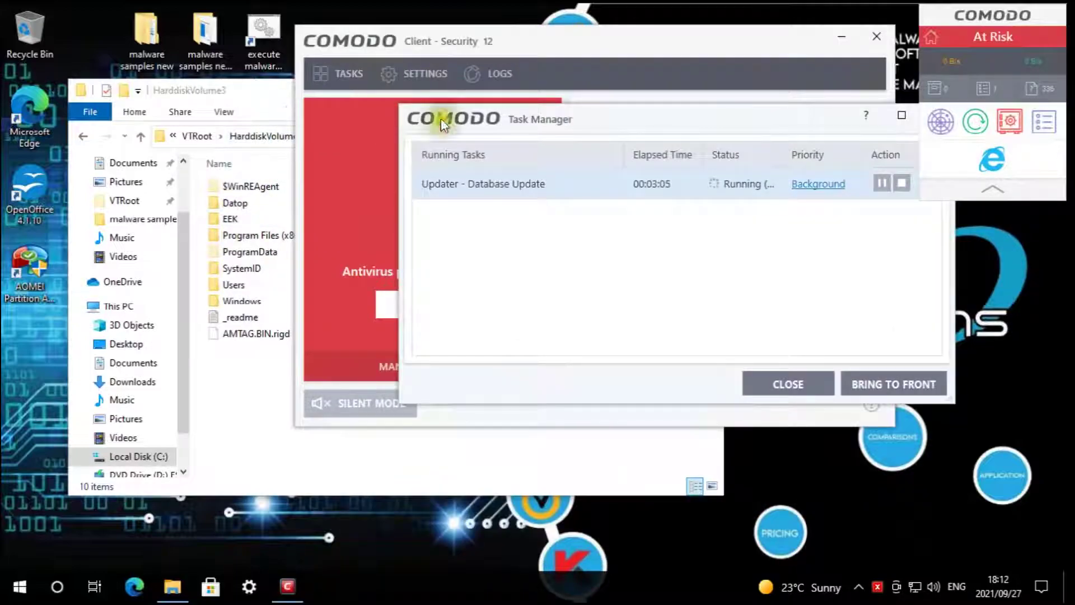
- Check the database update's progress, review the unrecognized files under File Rating > File List, and close Task Manager
double_click(698, 181)
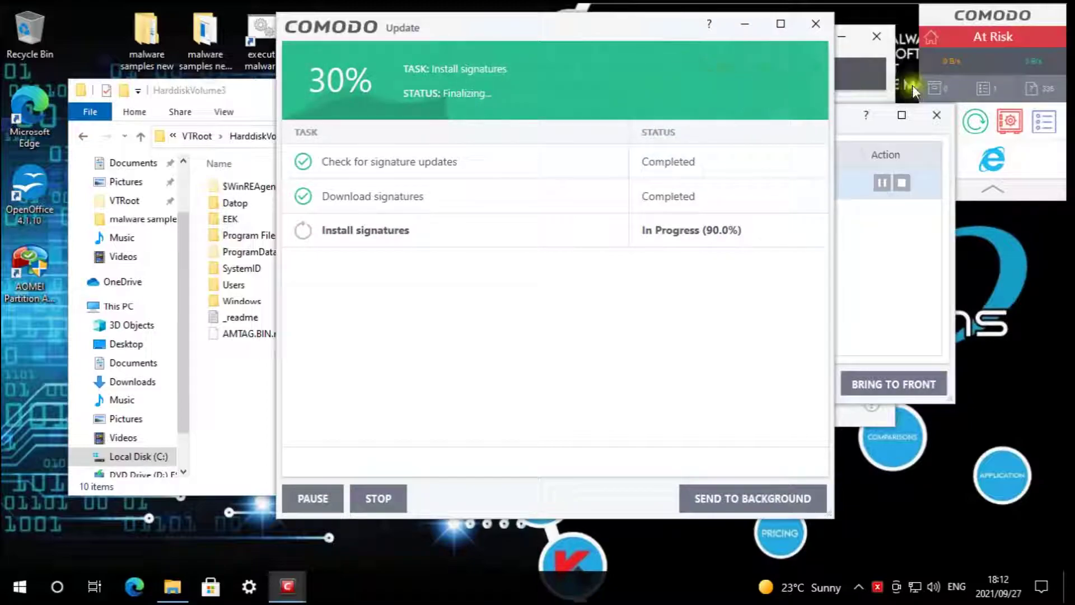
click(1049, 84)
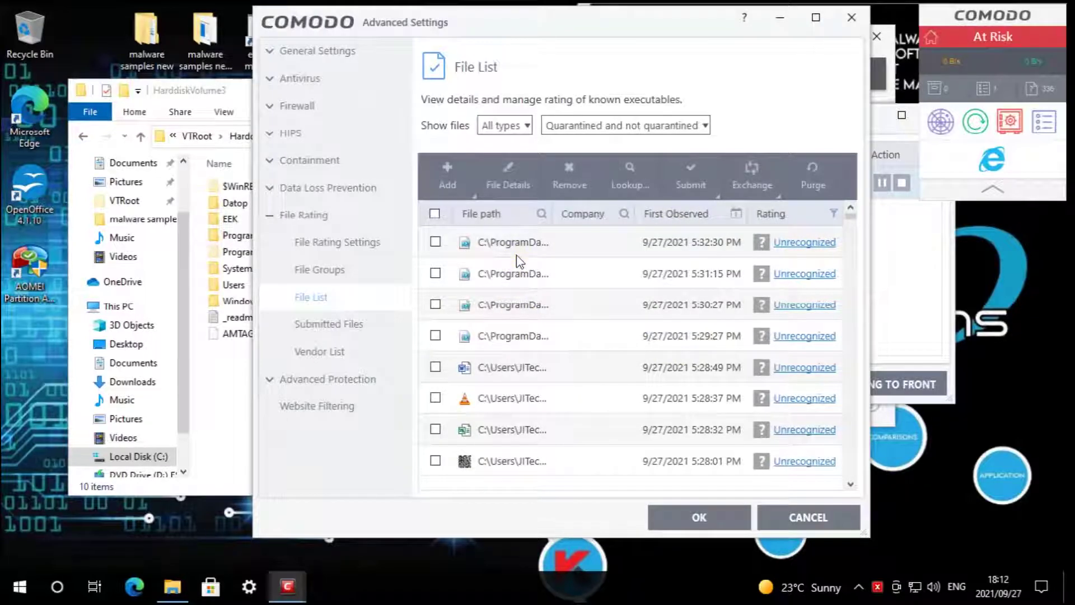
scroll(524, 285, down, 2)
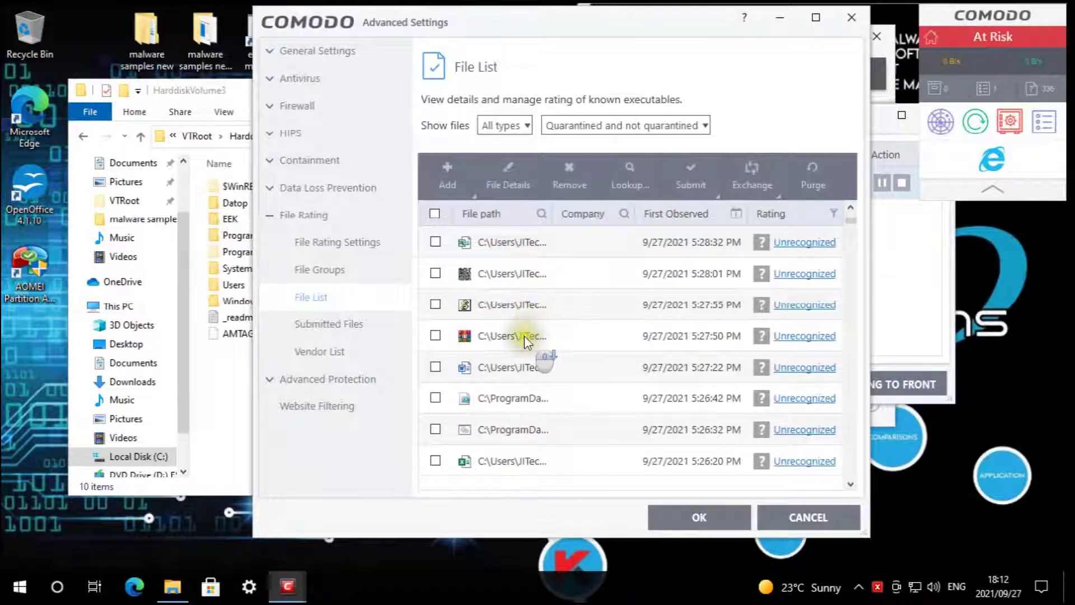
scroll(524, 335, down, 4)
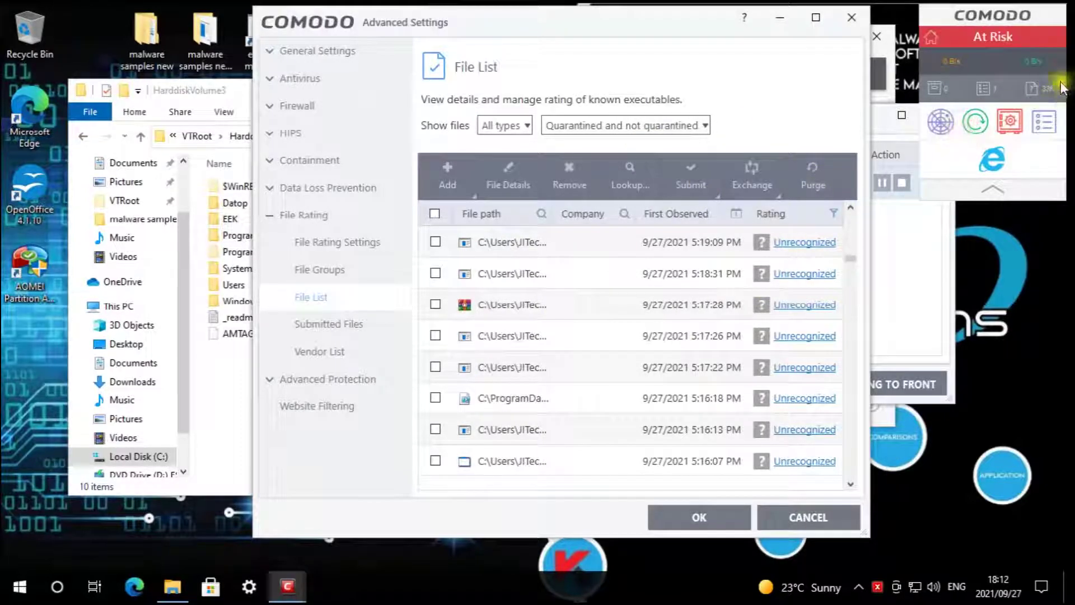
mouse_move(1064, 88)
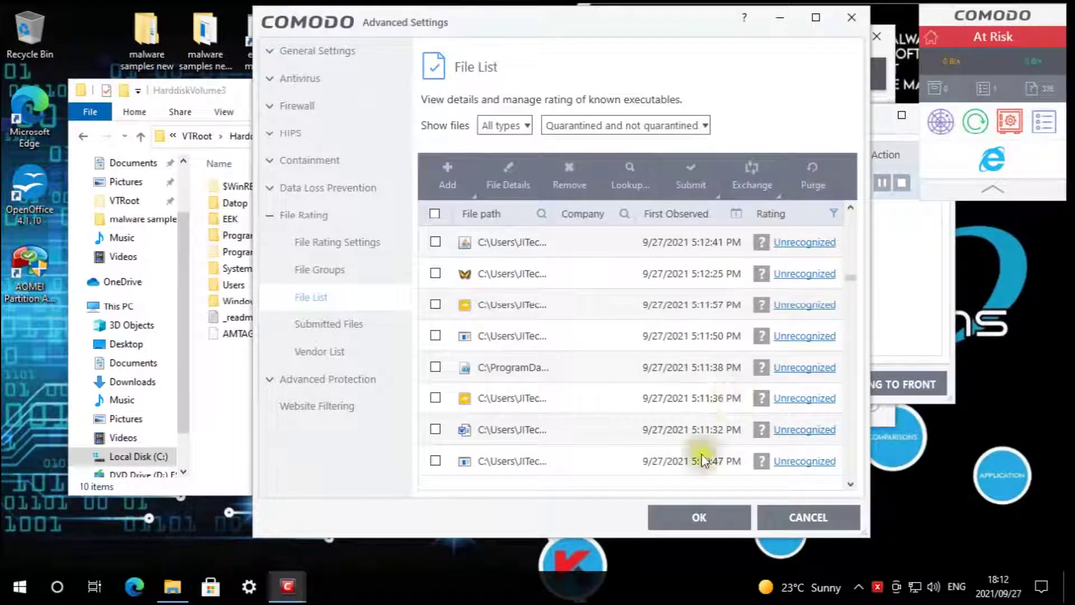
click(724, 517)
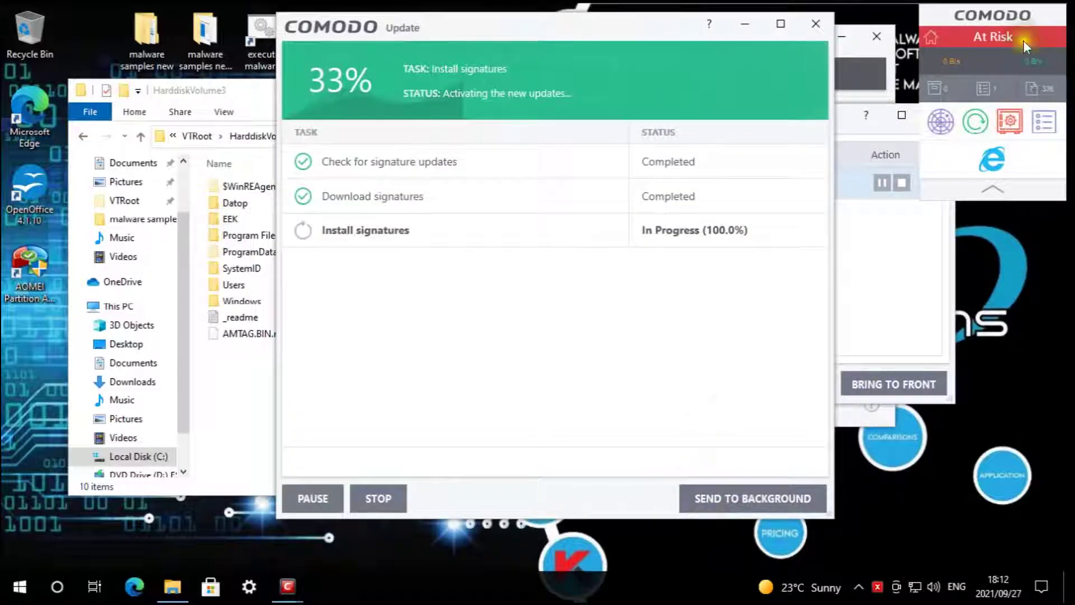
click(1017, 25)
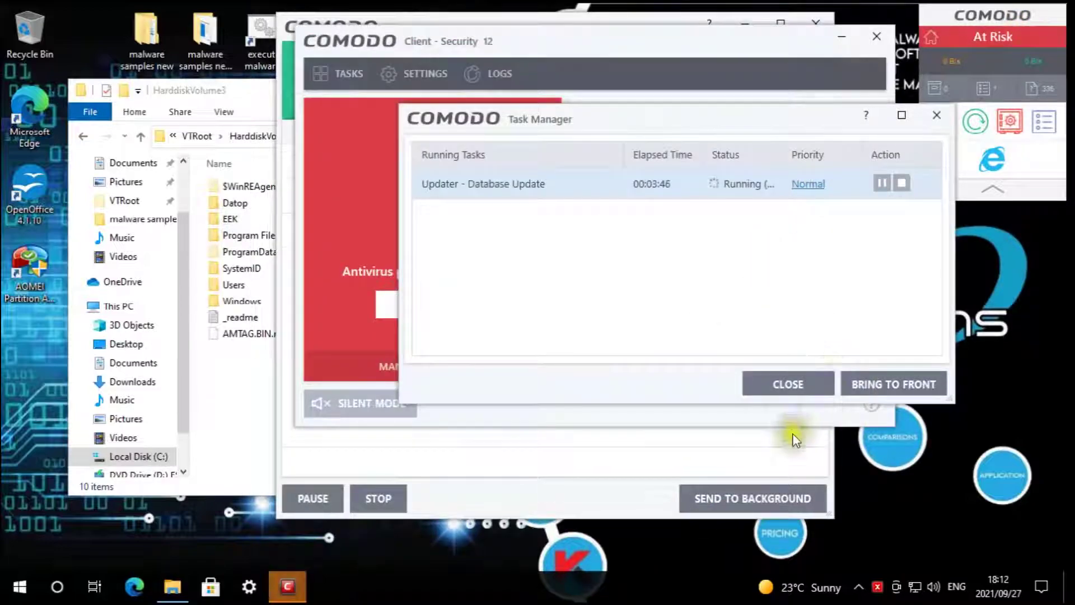
click(785, 384)
- Reset the container from Containment Tasks with Erase Changes and dismiss the background-task notice
click(344, 73)
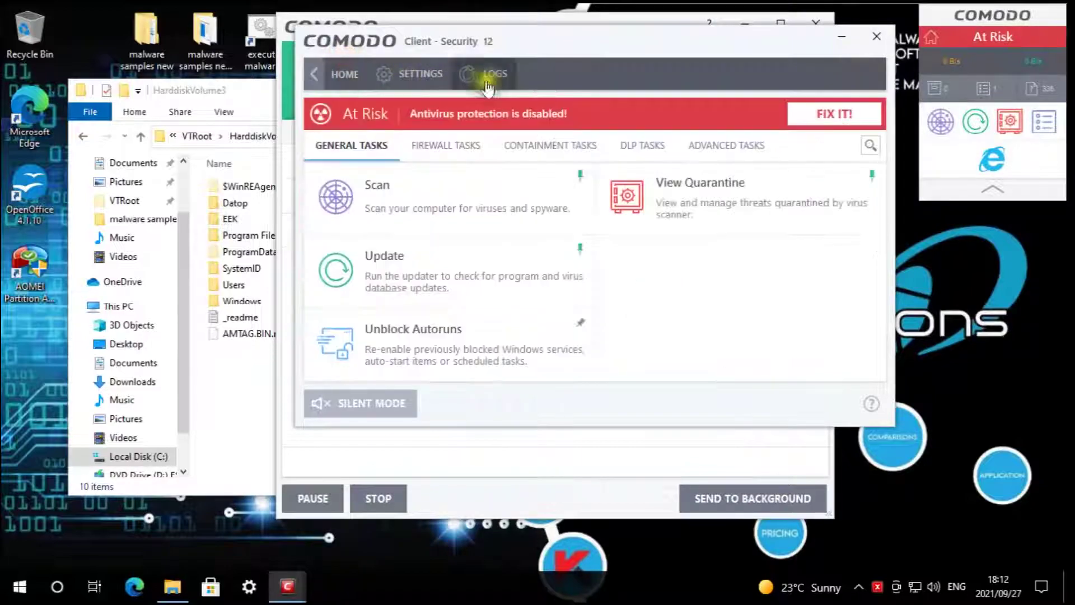
click(550, 145)
click(486, 267)
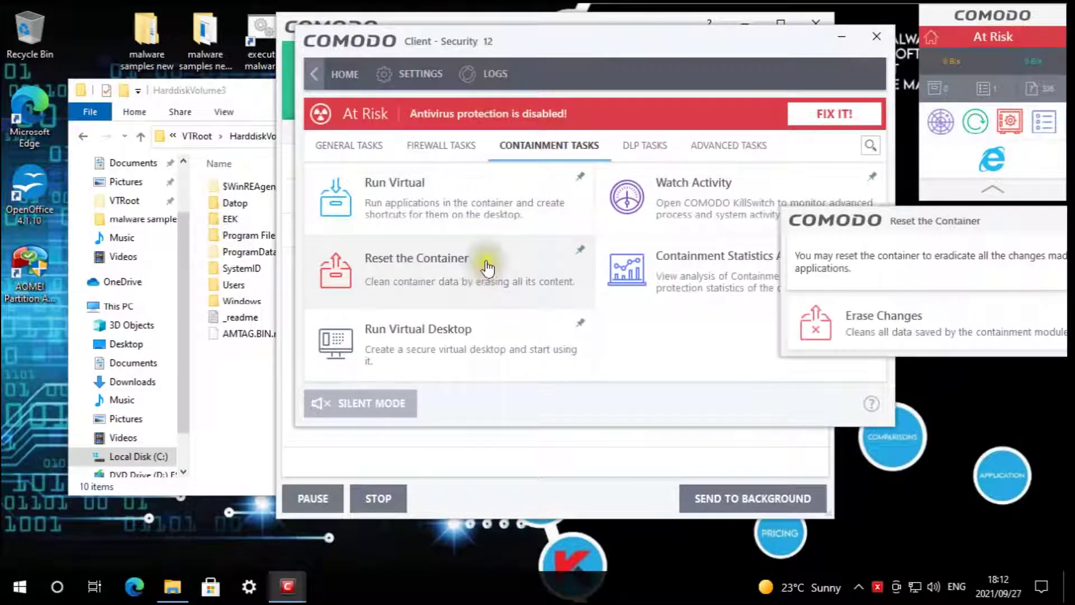
click(1001, 312)
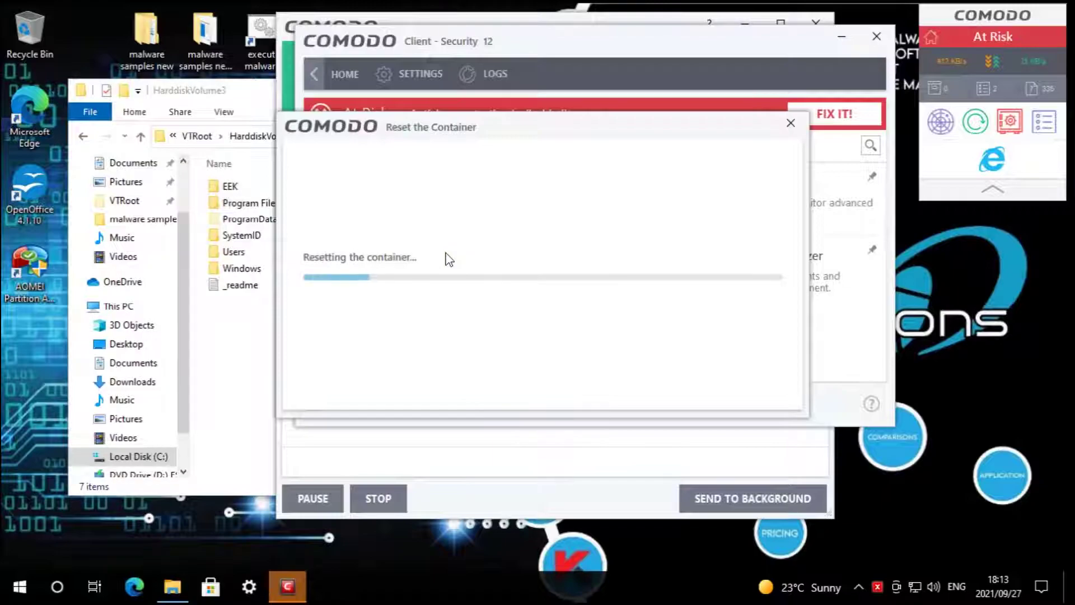
mouse_move(290, 596)
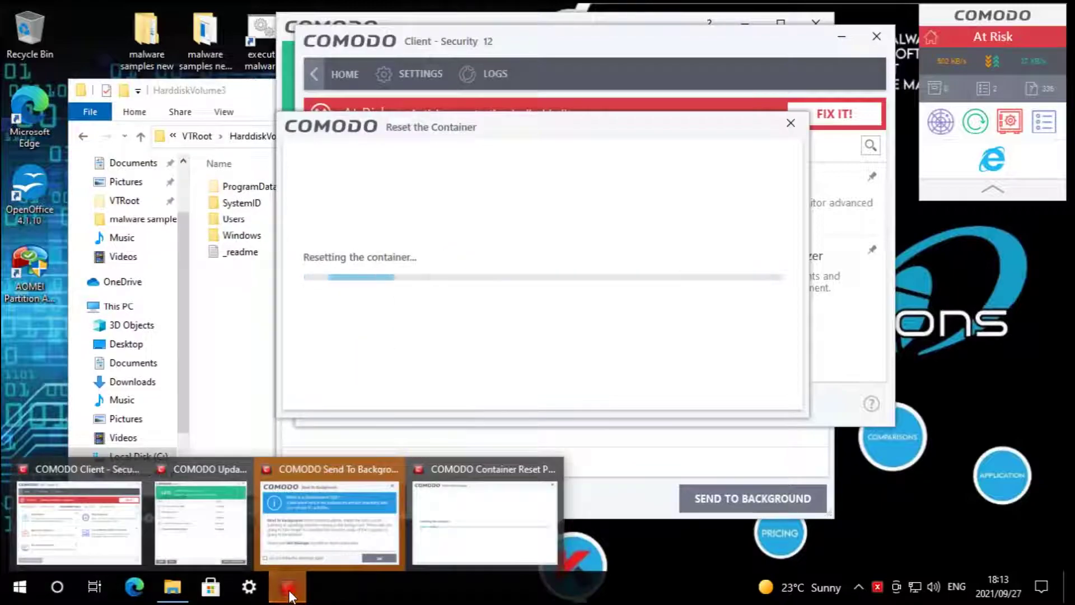
click(338, 509)
click(613, 382)
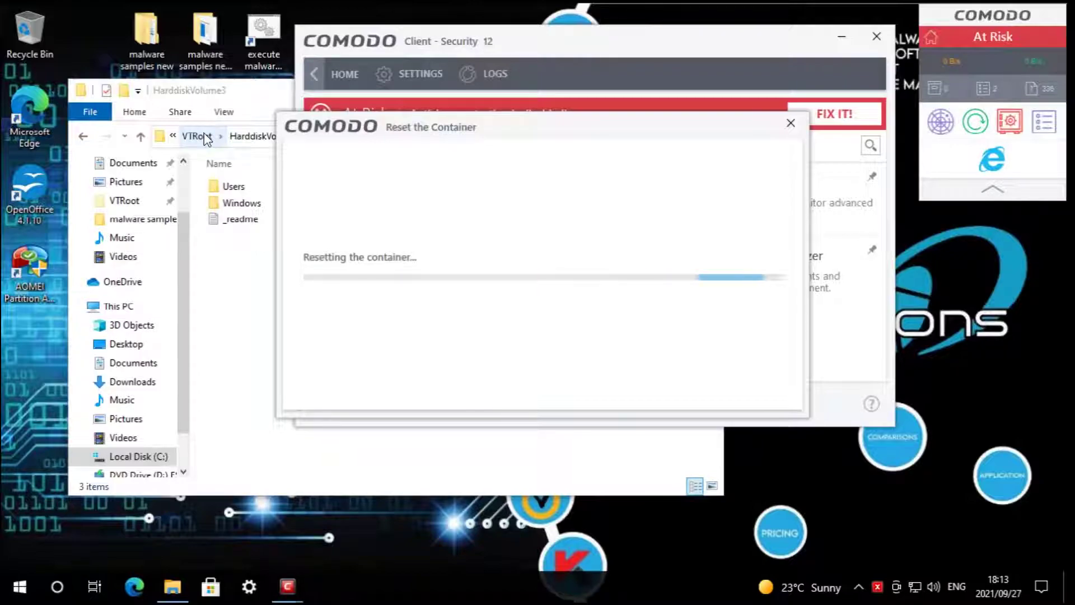
- Confirm in File Explorer that VTRoot is no longer available, then close the window
click(241, 257)
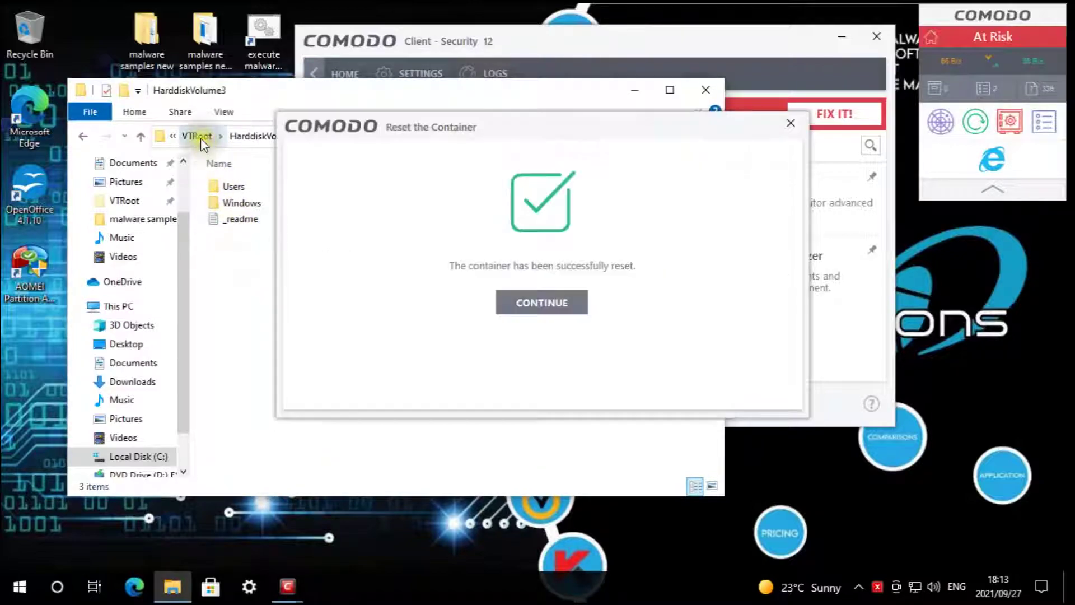
click(526, 304)
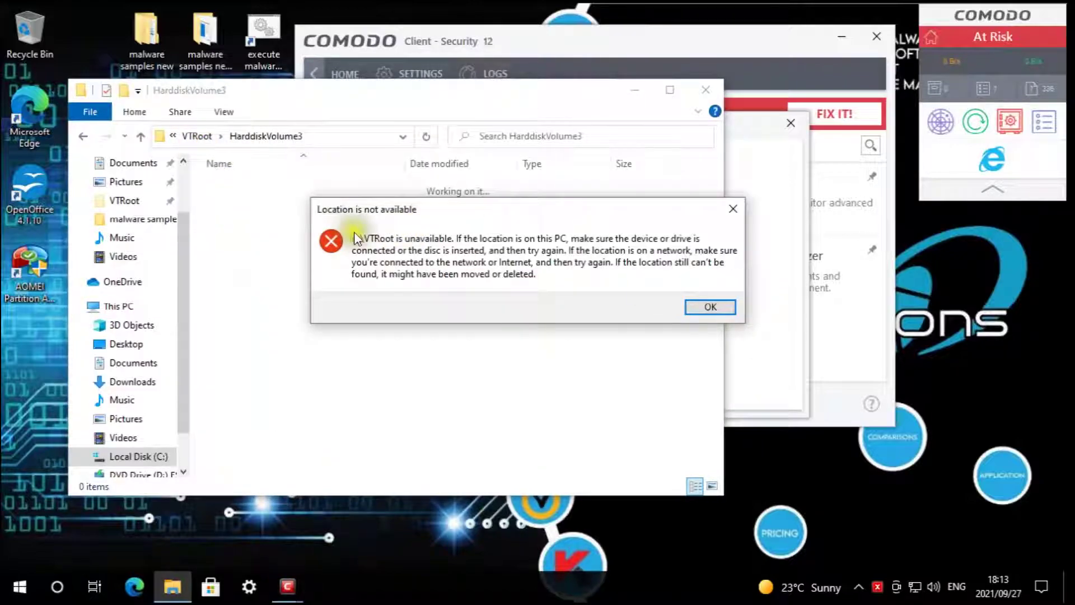
click(722, 307)
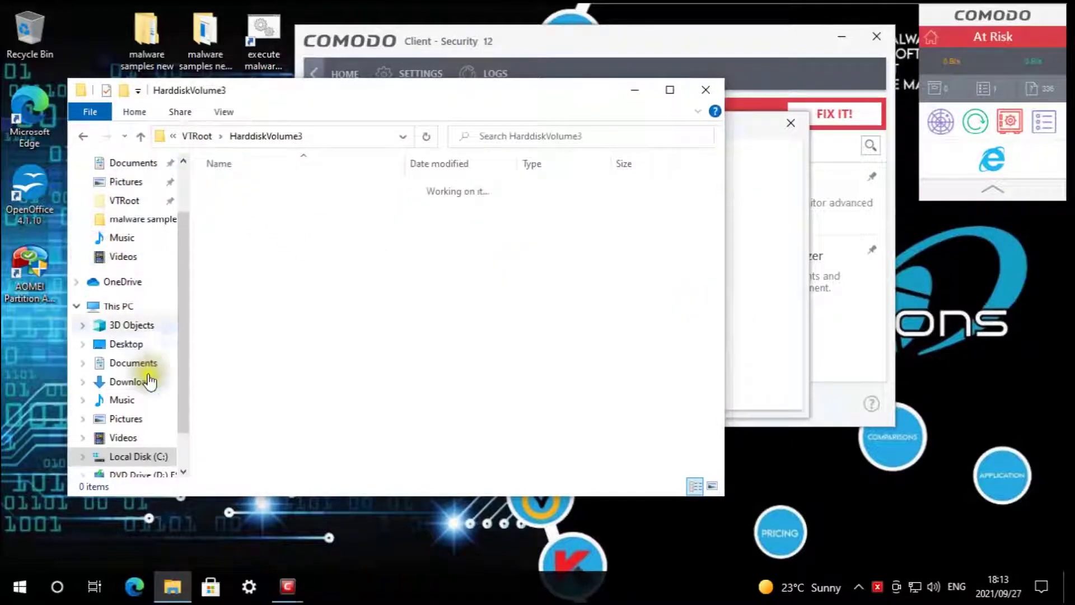
click(133, 455)
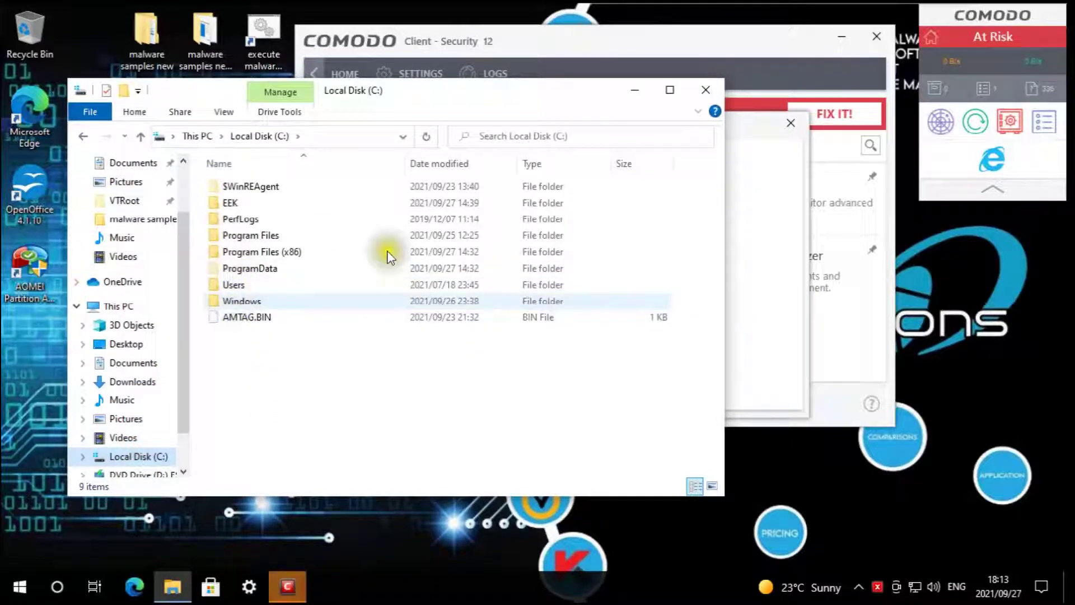
click(706, 90)
- Acknowledge the successful reset, then reset the container again with Erase Changes
click(550, 303)
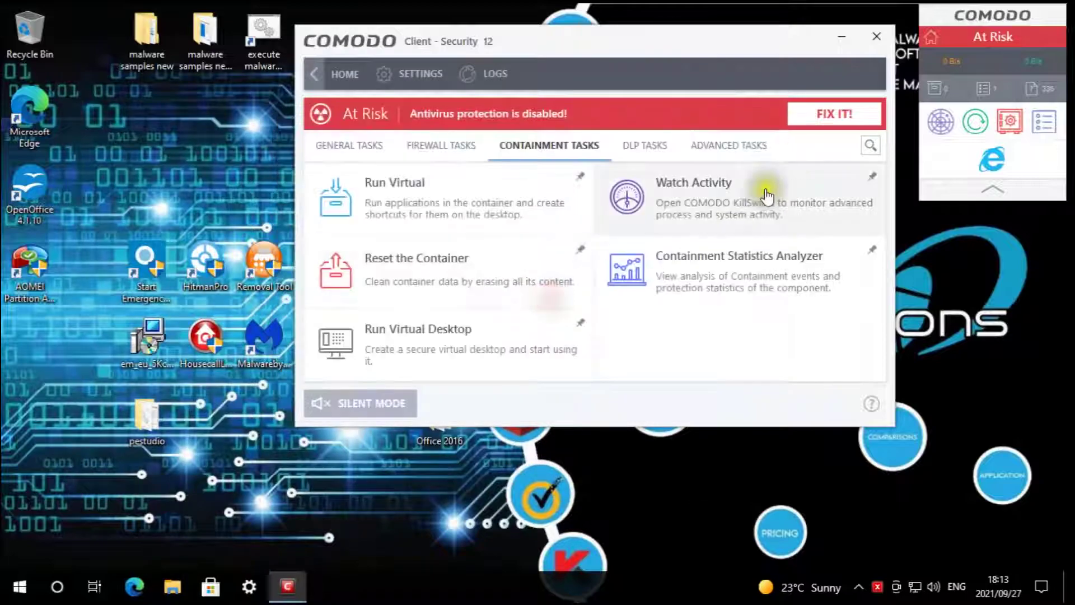
click(476, 277)
click(859, 318)
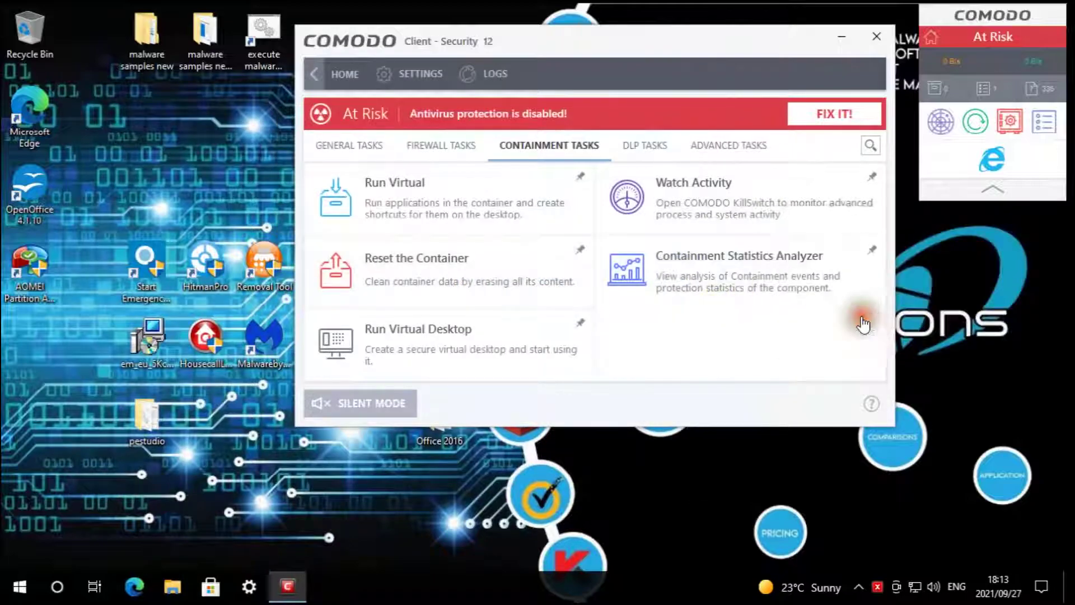
click(552, 303)
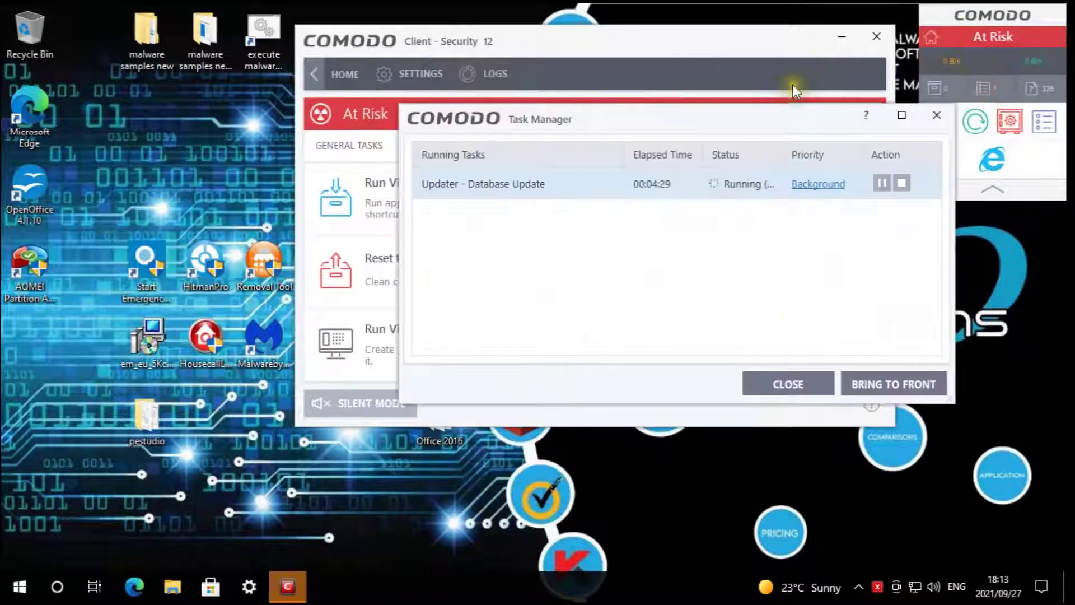
- Let the database update reach 100%, close Task Manager and the Update window, and return to General Tasks
double_click(614, 180)
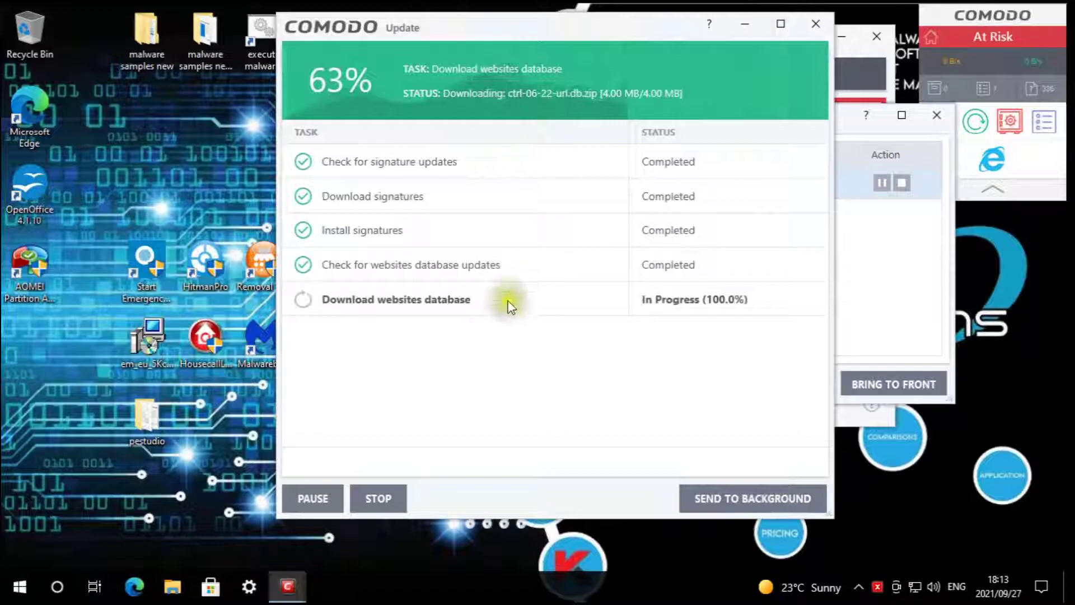
click(875, 303)
click(859, 313)
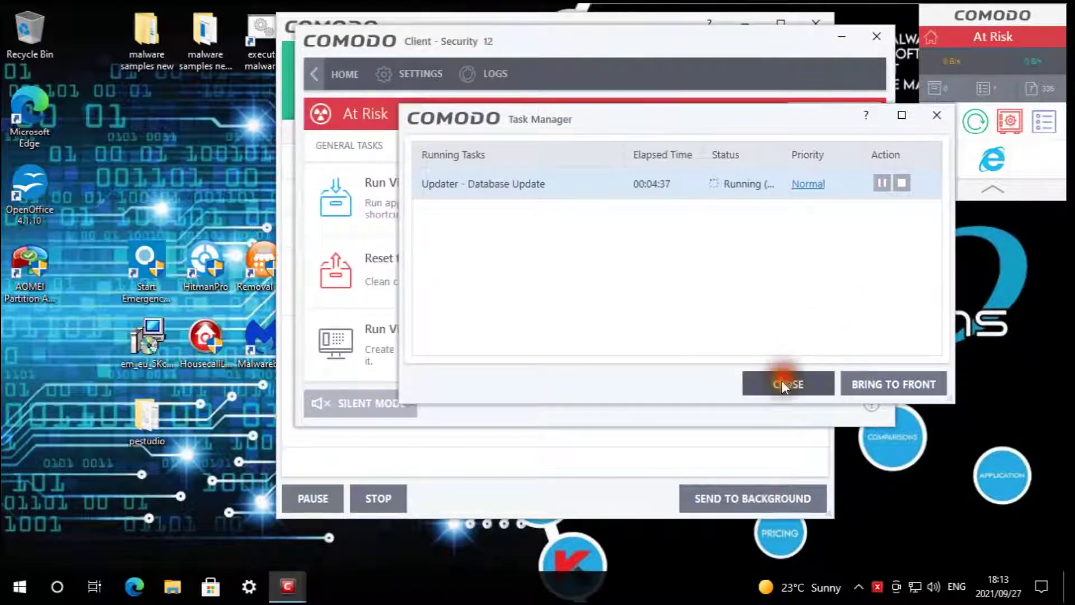
click(782, 383)
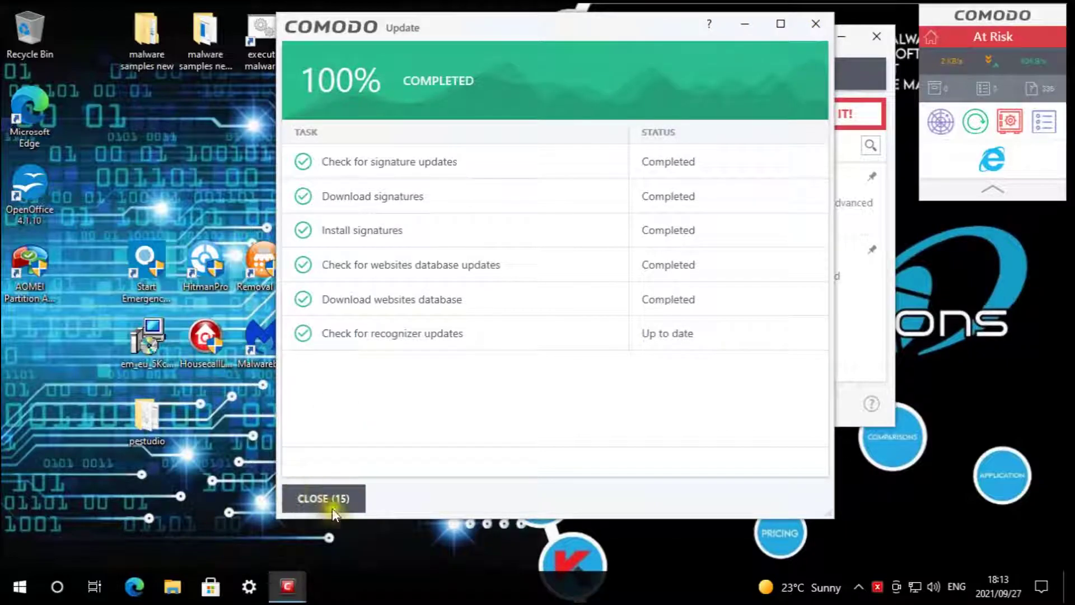
click(302, 504)
click(362, 146)
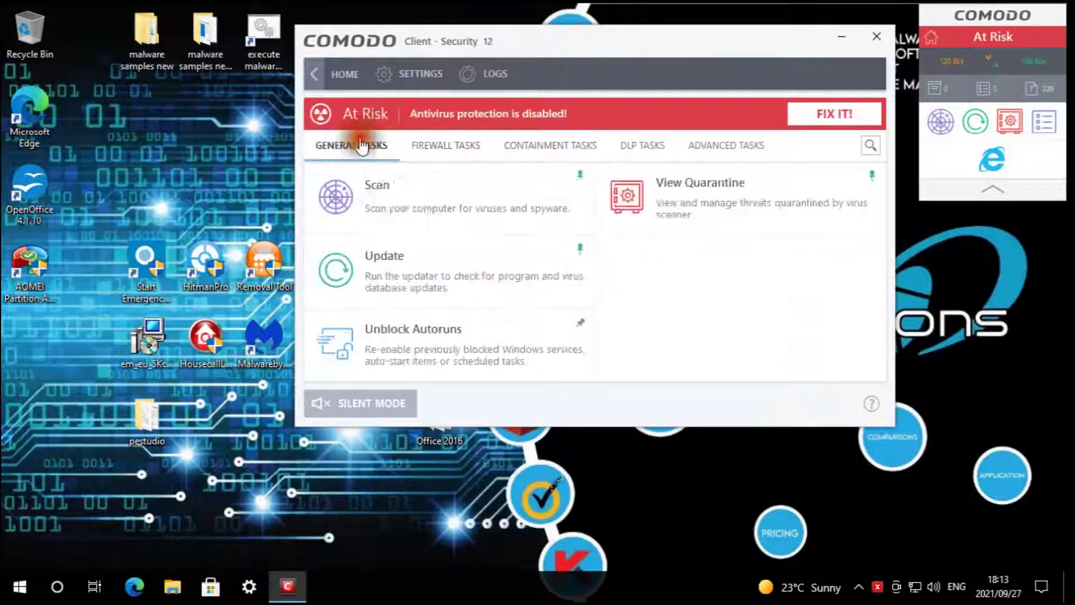
- Start a virus scan, then launch a Quick Rating Scan from the Scan menu
click(408, 202)
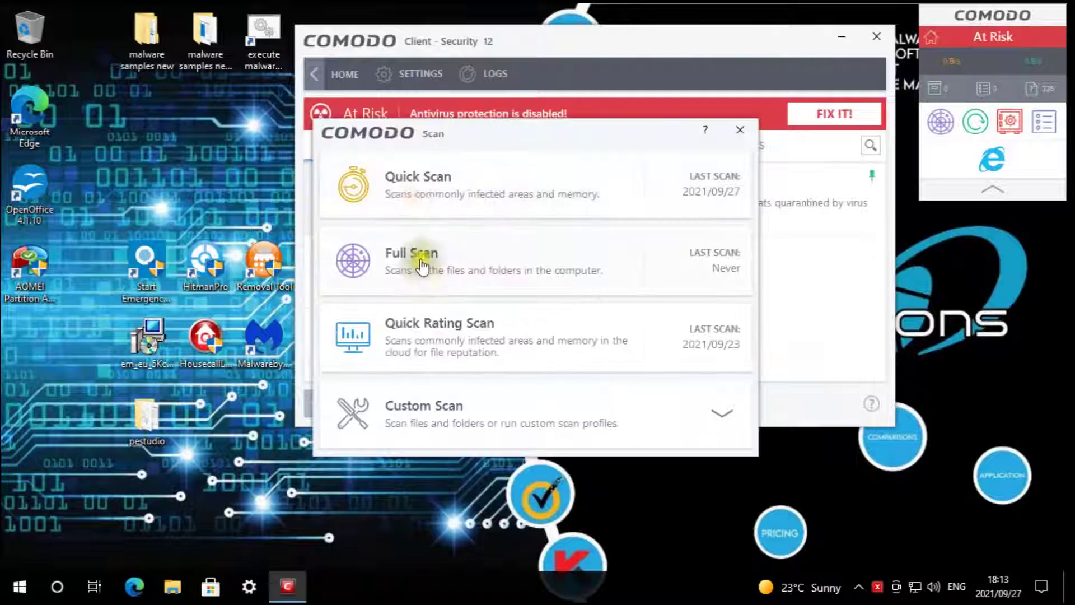
click(424, 196)
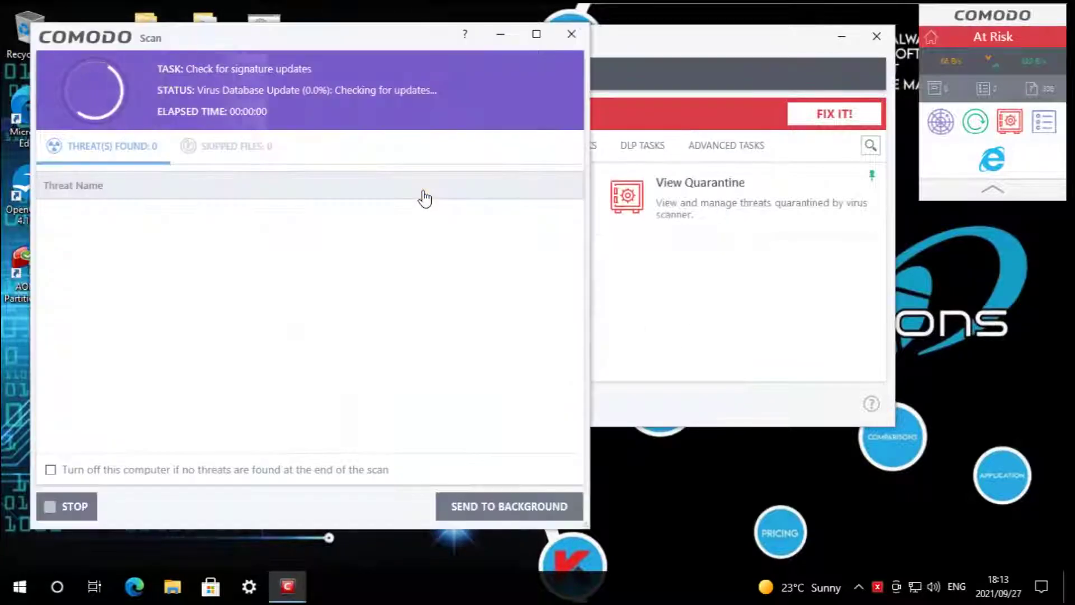
click(738, 61)
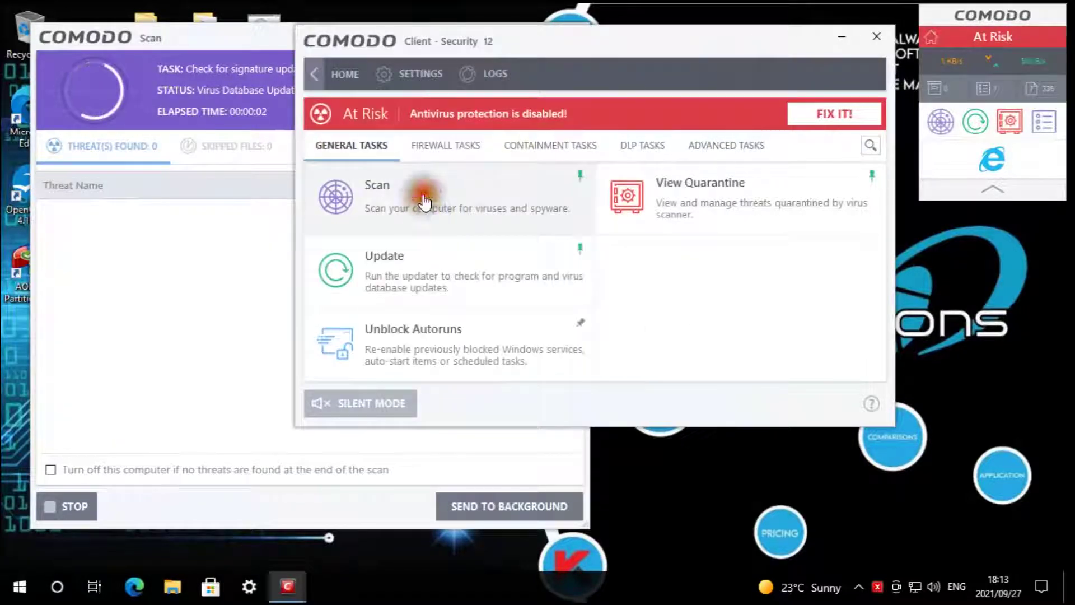
click(424, 201)
click(437, 344)
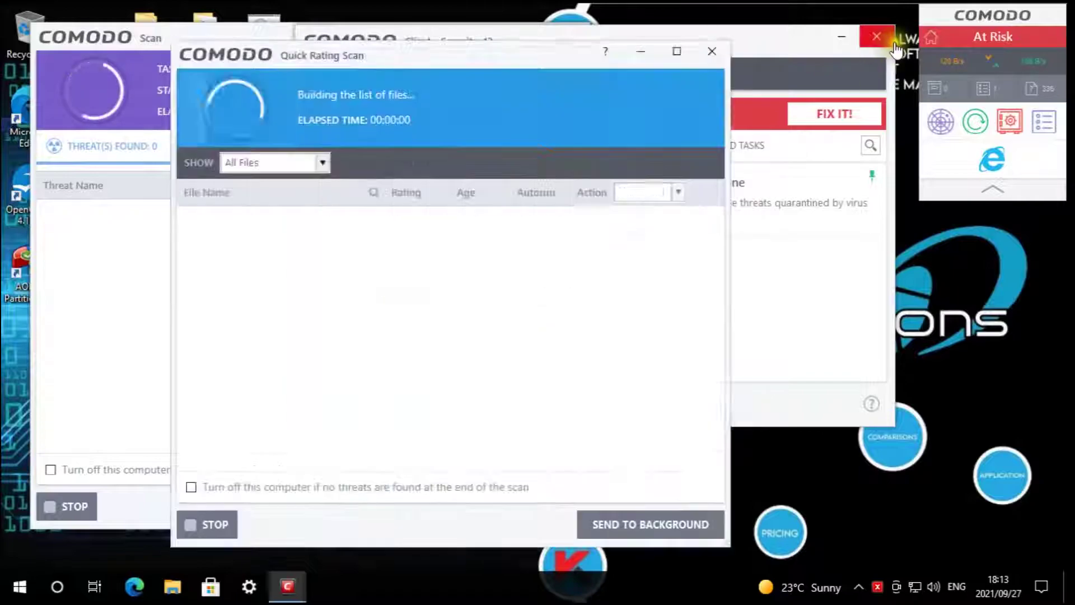
- Close the main Comodo window and move the scan windows to the bottom-right of the desktop
drag(539, 54, 590, 54)
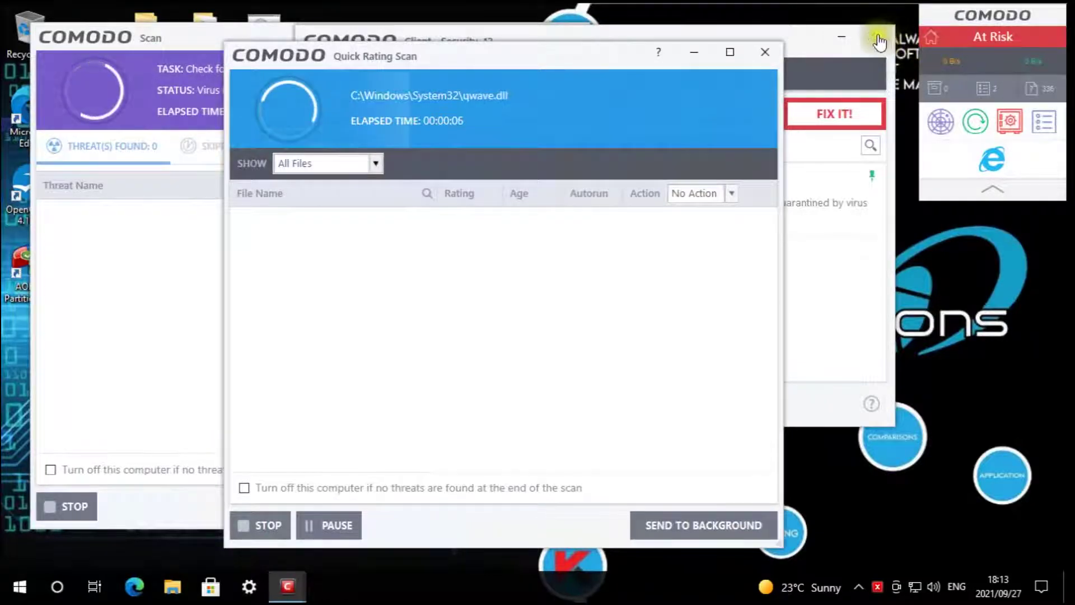
click(881, 36)
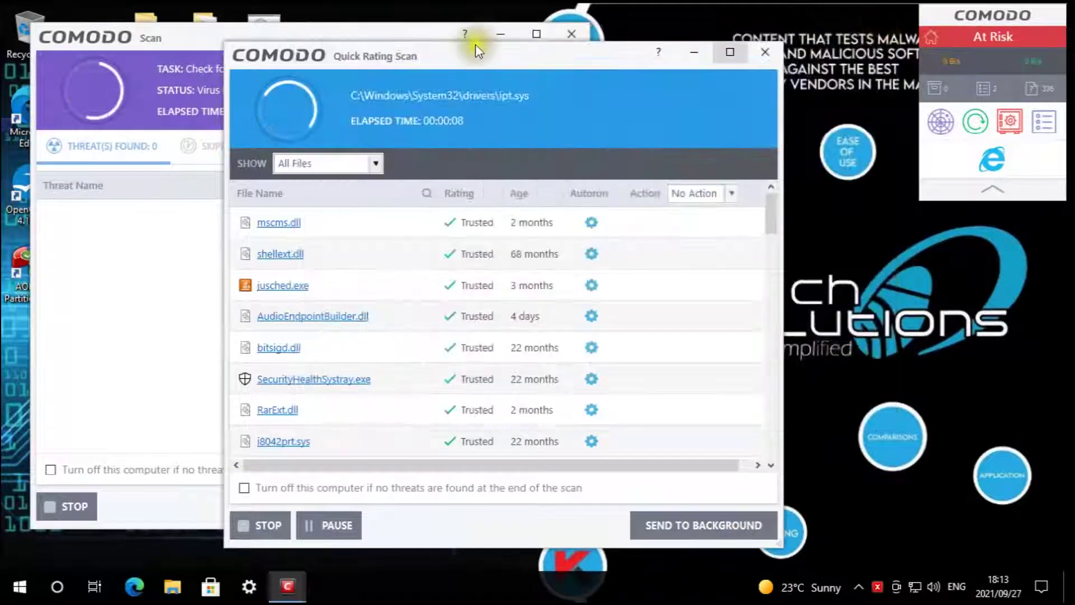
drag(478, 56, 596, 43)
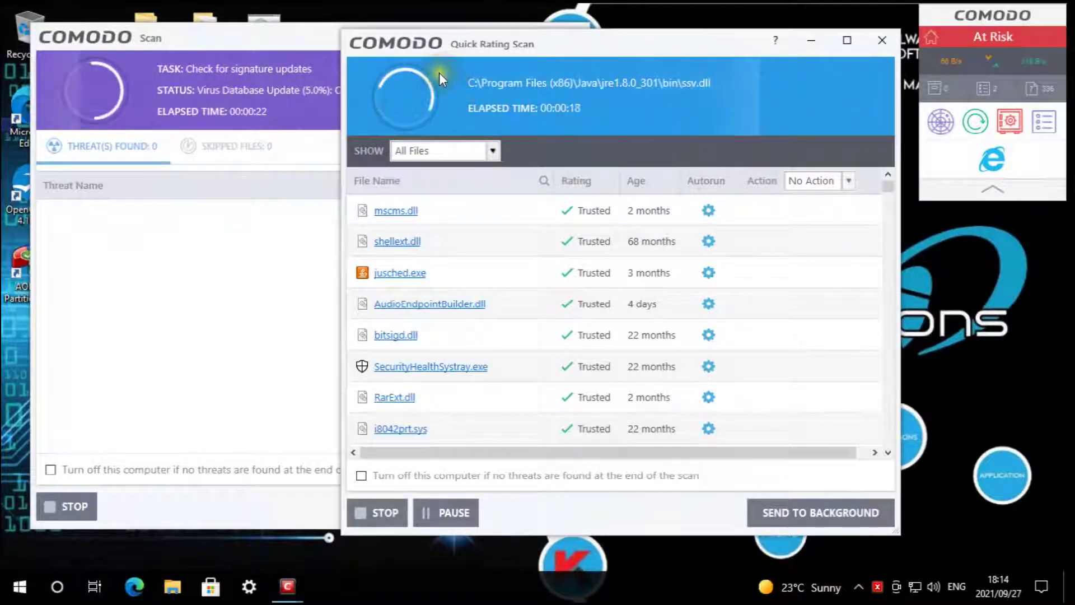
drag(583, 106, 767, 372)
drag(342, 41, 863, 219)
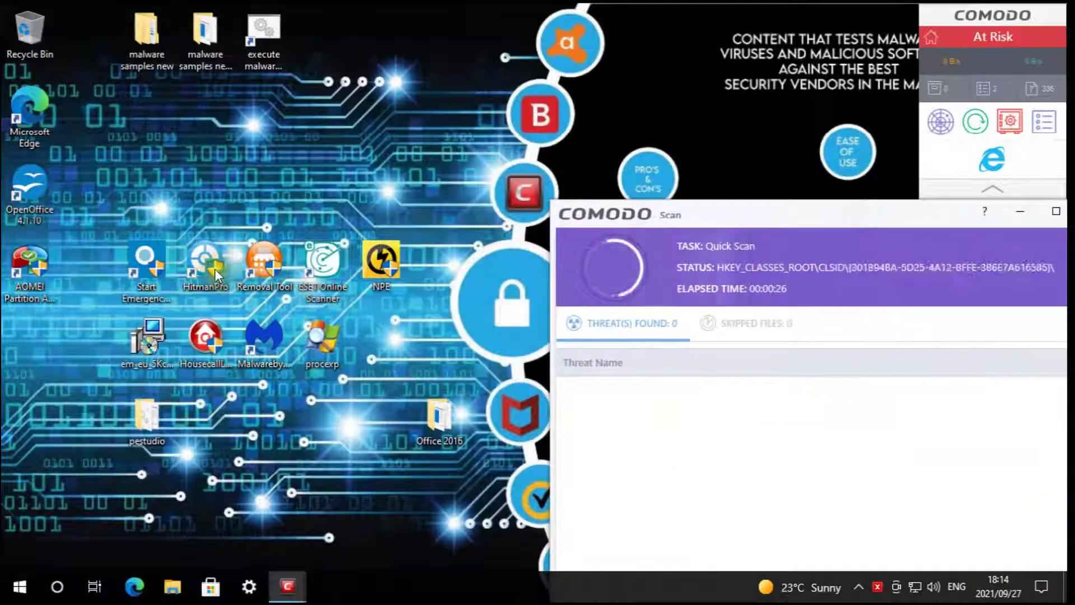
- Launch Emsisoft Emergency Kit and reveal Comodo's Quick Rating Scan: 99.95% trust, 1 unrecognized file
click(144, 266)
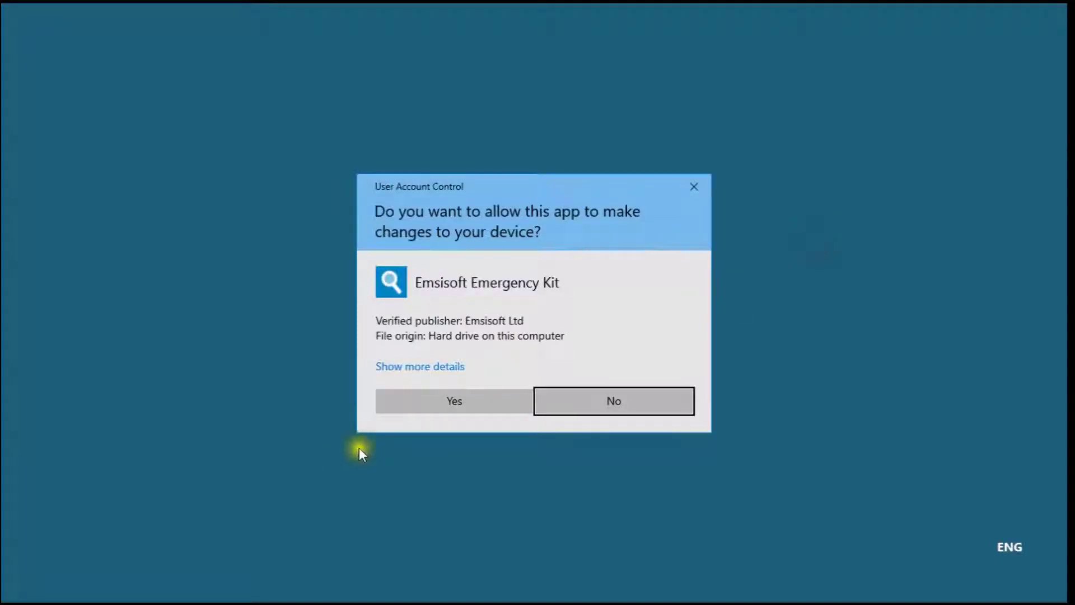
click(435, 402)
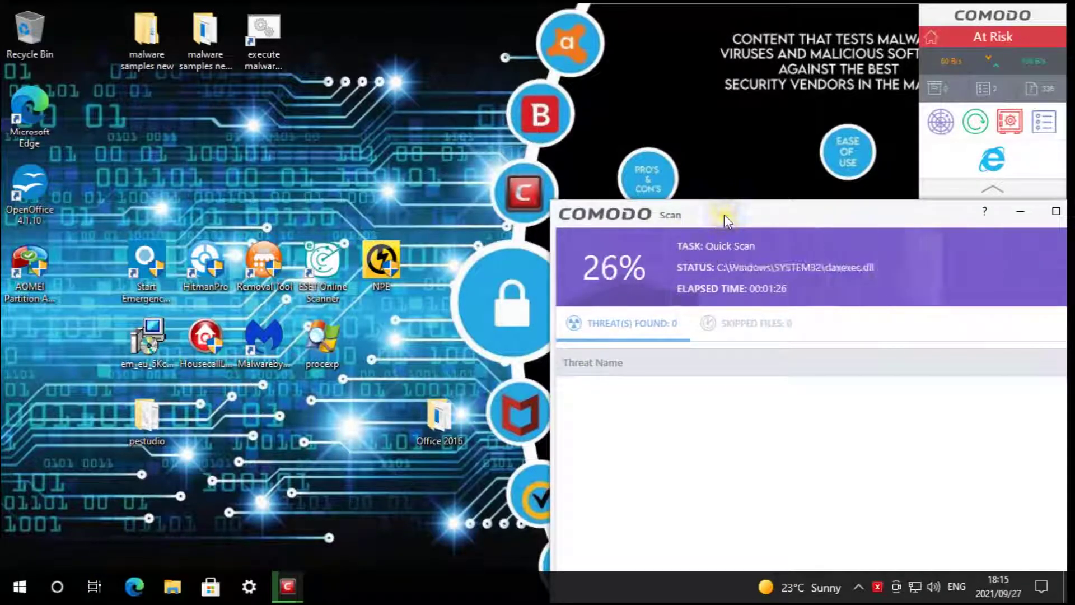
drag(724, 214, 476, 105)
drag(845, 363, 613, 71)
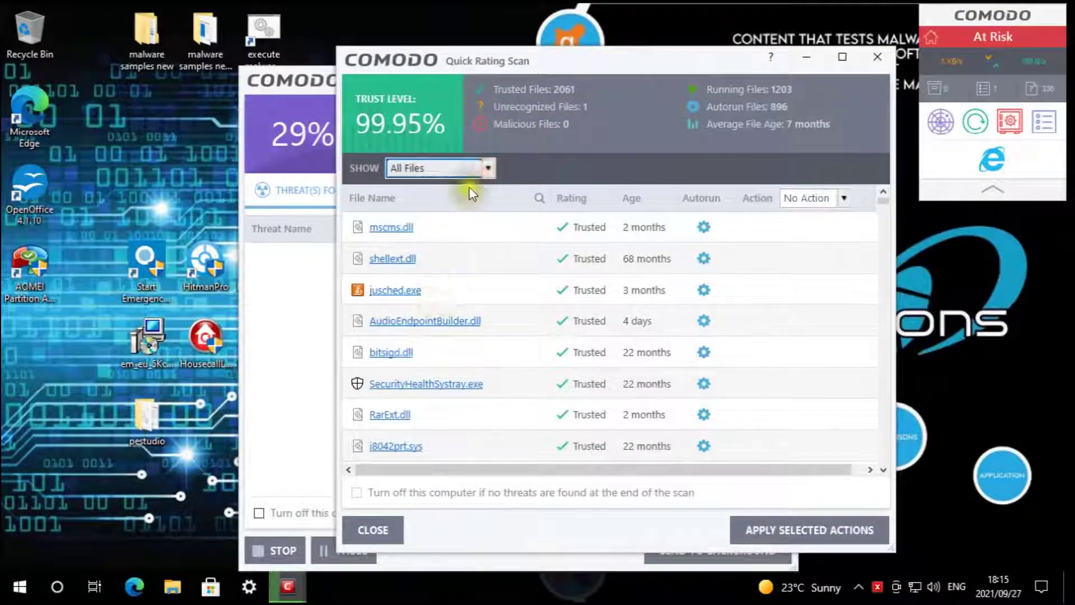
- Filter the scan results to show only Unrecognized Files, leaving just Skype.exe
click(490, 168)
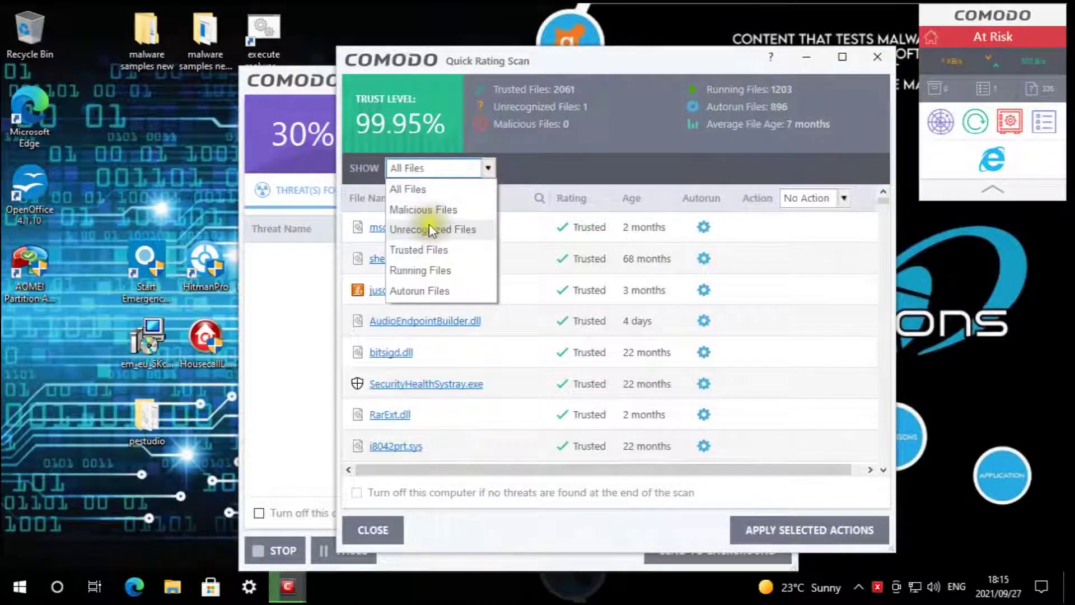
click(431, 228)
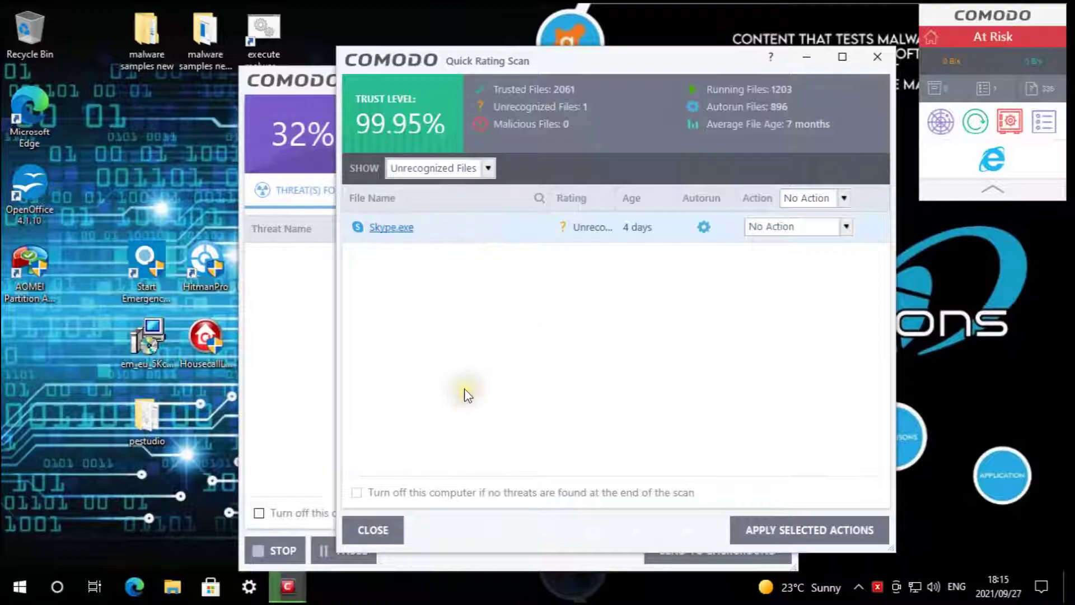
click(488, 370)
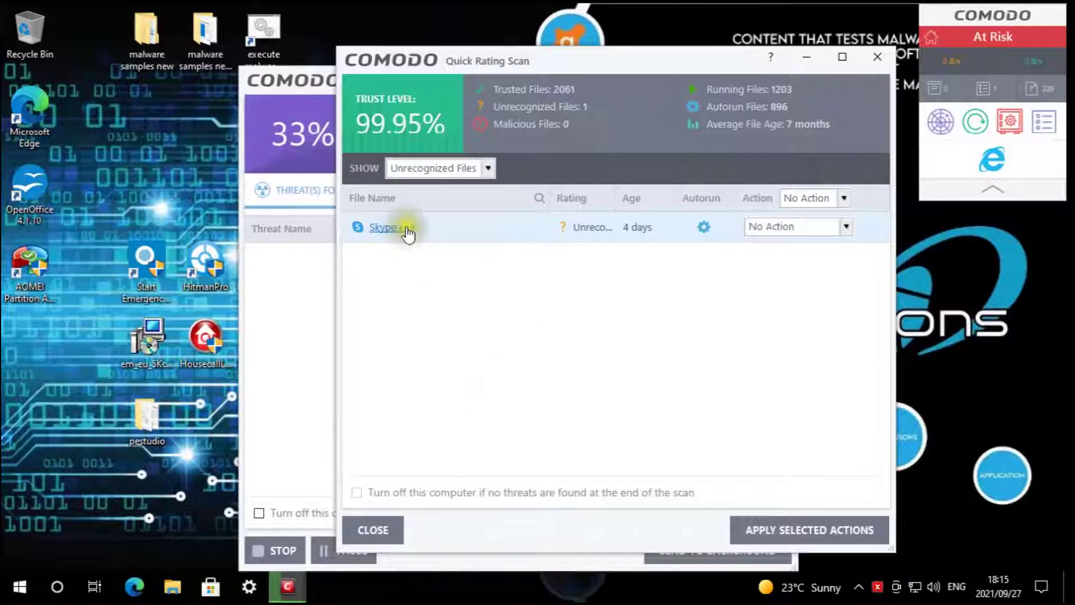
- Inspect Skype.exe's file properties and install location, then close the Quick Rating Scan results
click(498, 331)
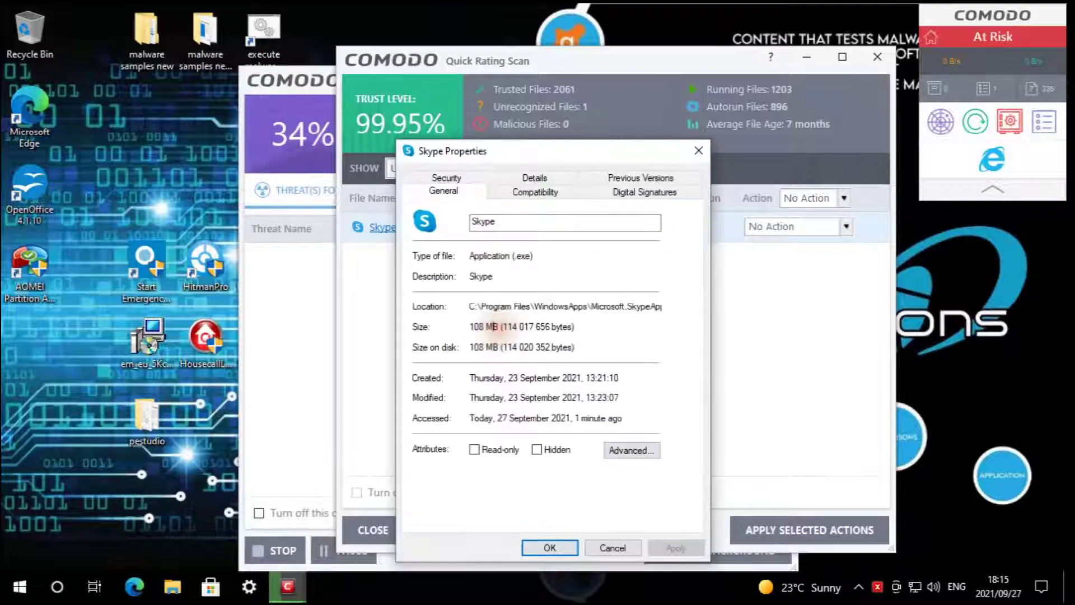
drag(543, 305, 494, 307)
click(559, 546)
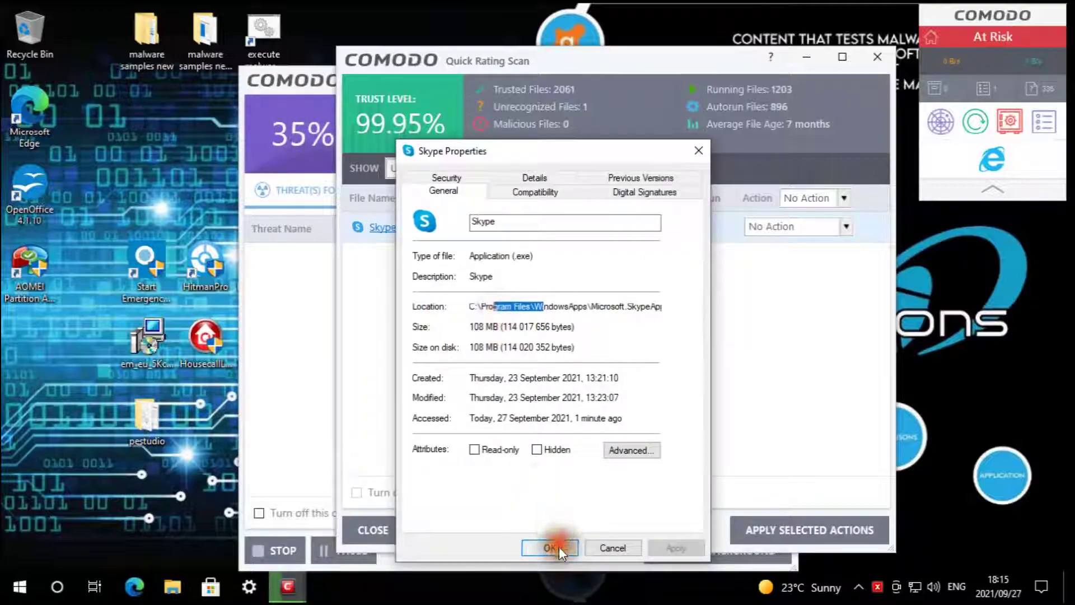
click(373, 530)
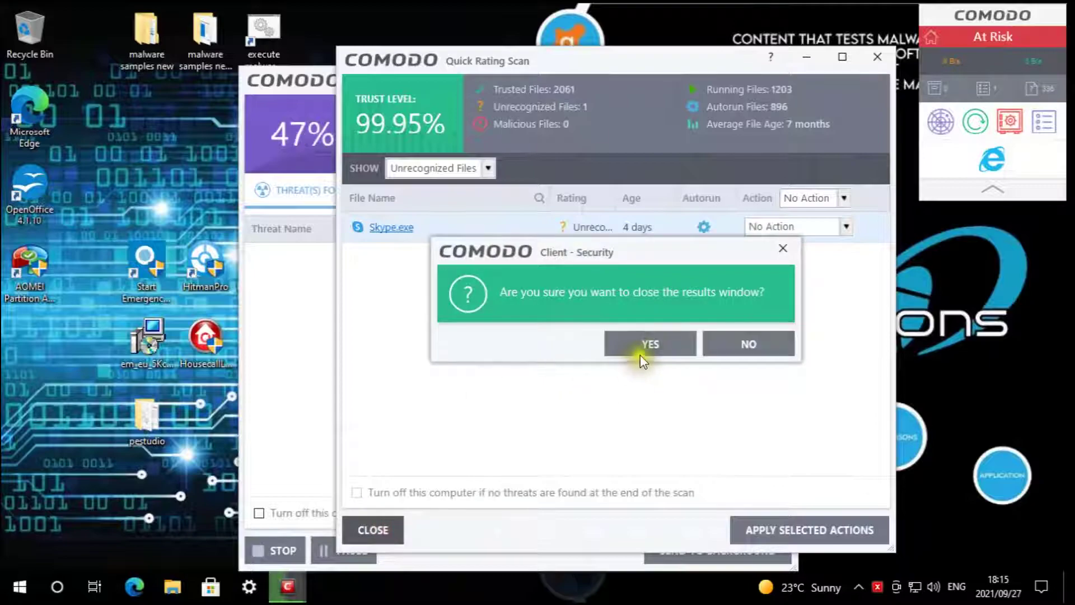
click(649, 344)
- Review the quarantine list of TrojWare.Win32.Agent and CloudScanner.Fls.File@1 items
drag(479, 64, 713, 46)
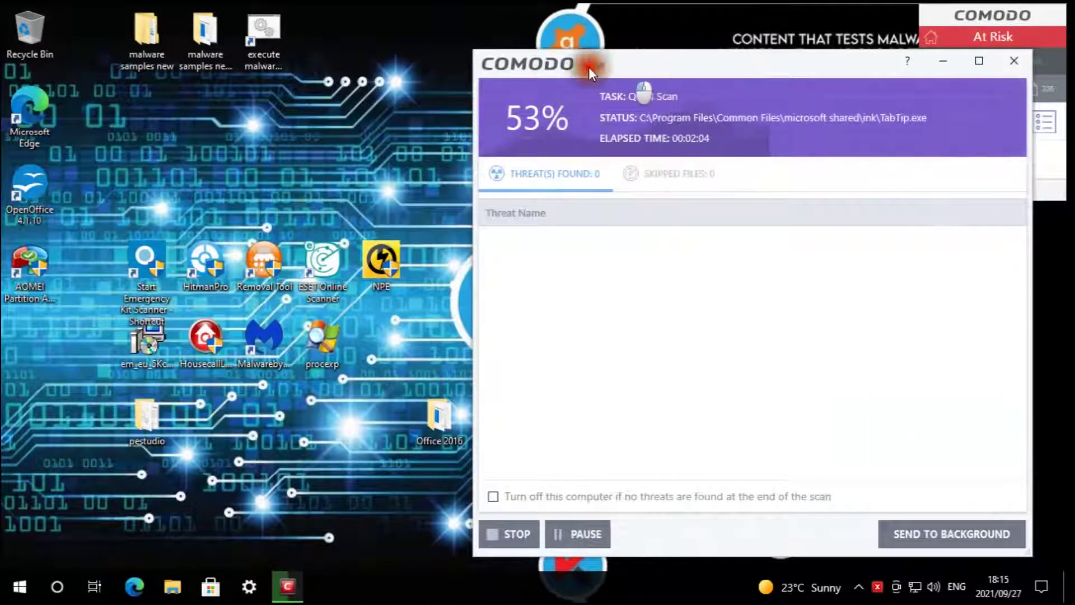
drag(589, 66, 417, 61)
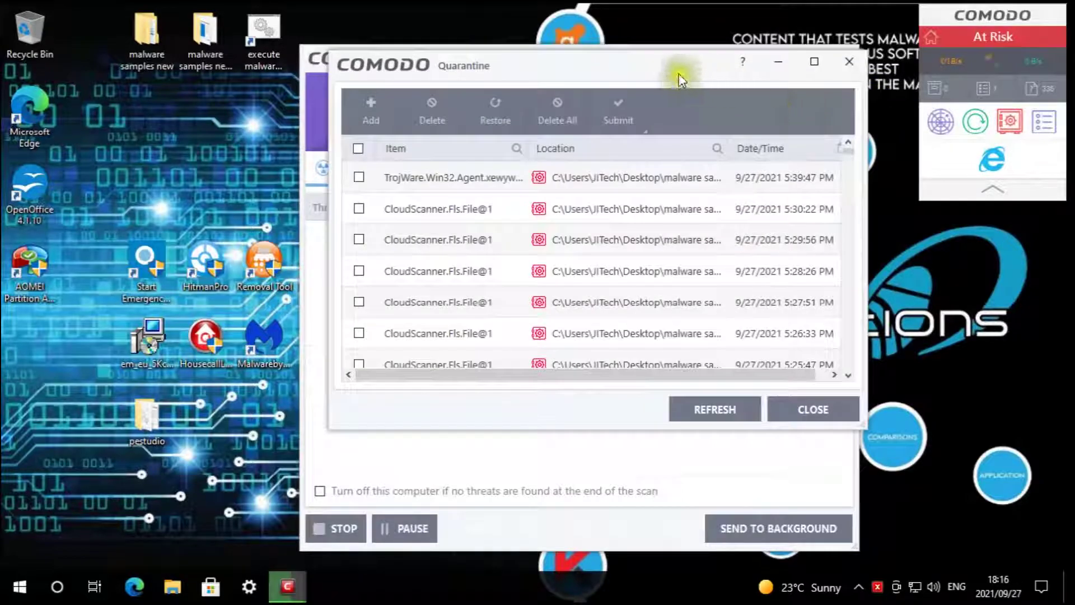
drag(530, 64, 395, 65)
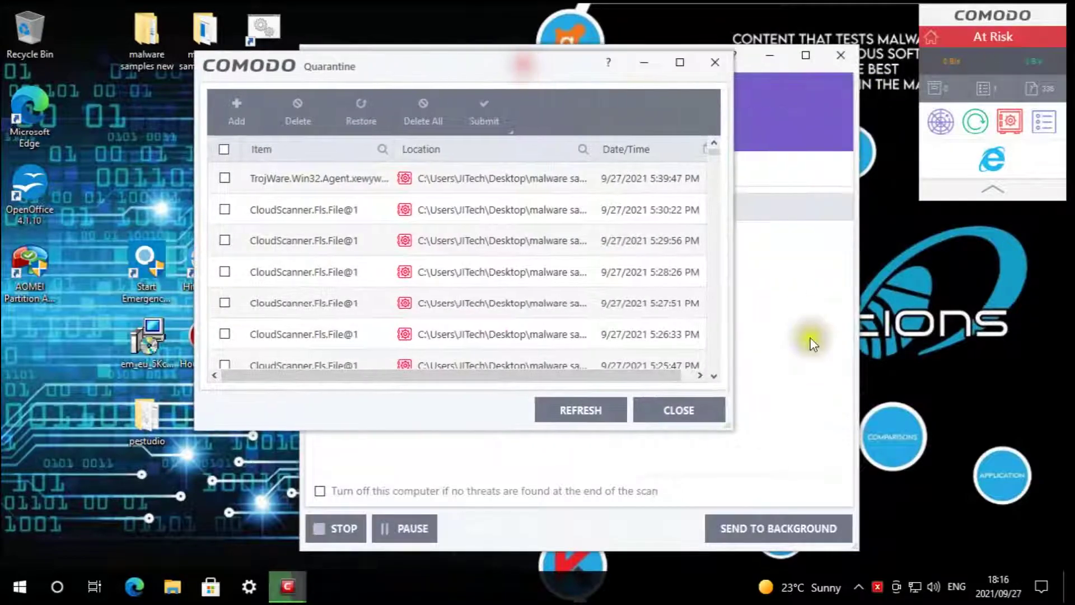
click(714, 375)
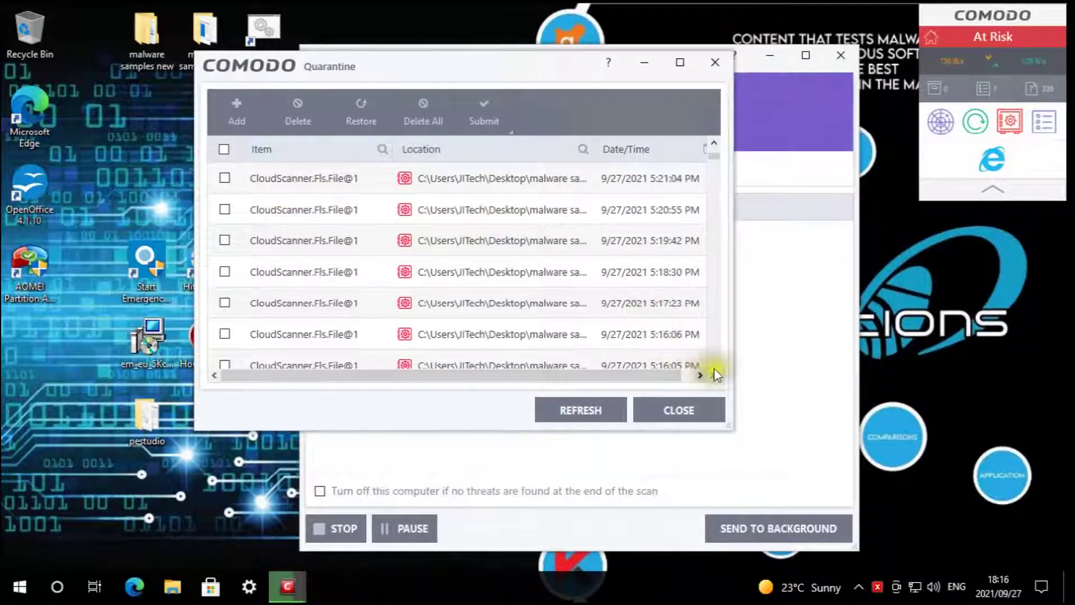
scroll(717, 372, down, 3)
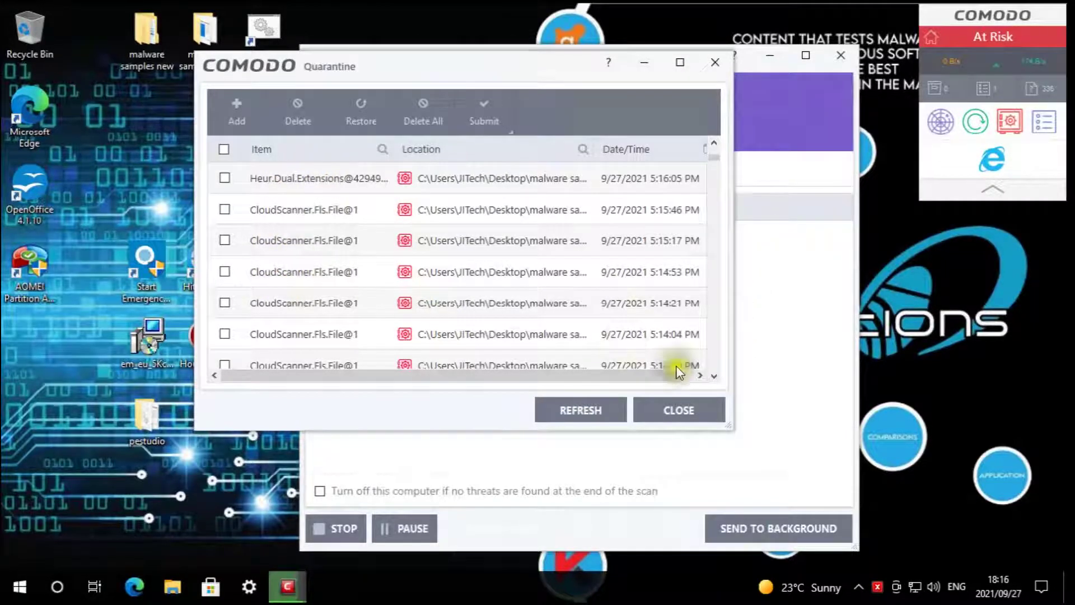
click(716, 375)
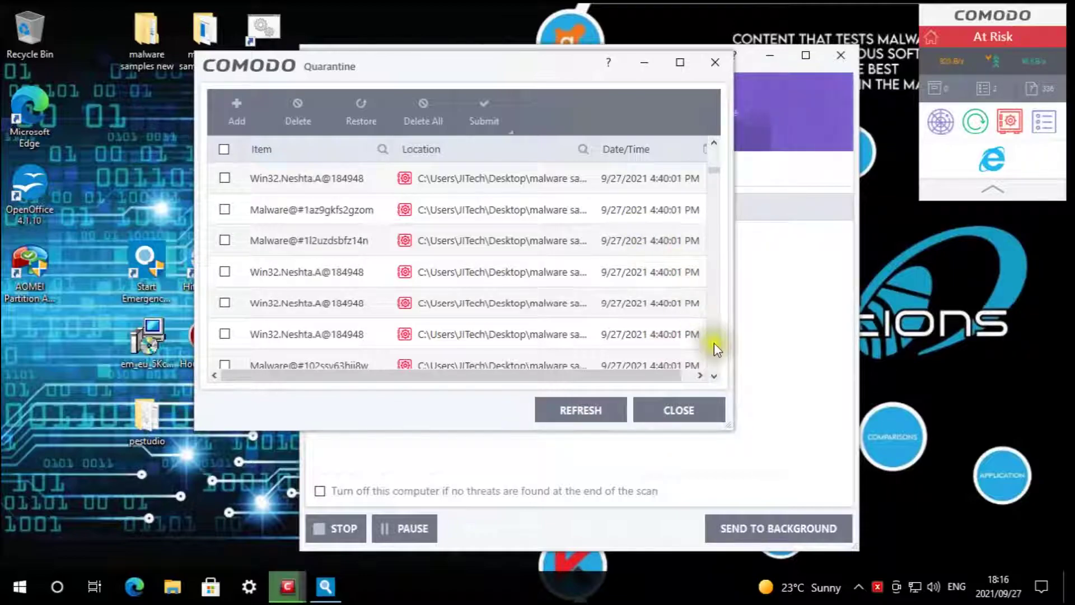
scroll(616, 312, down, 10)
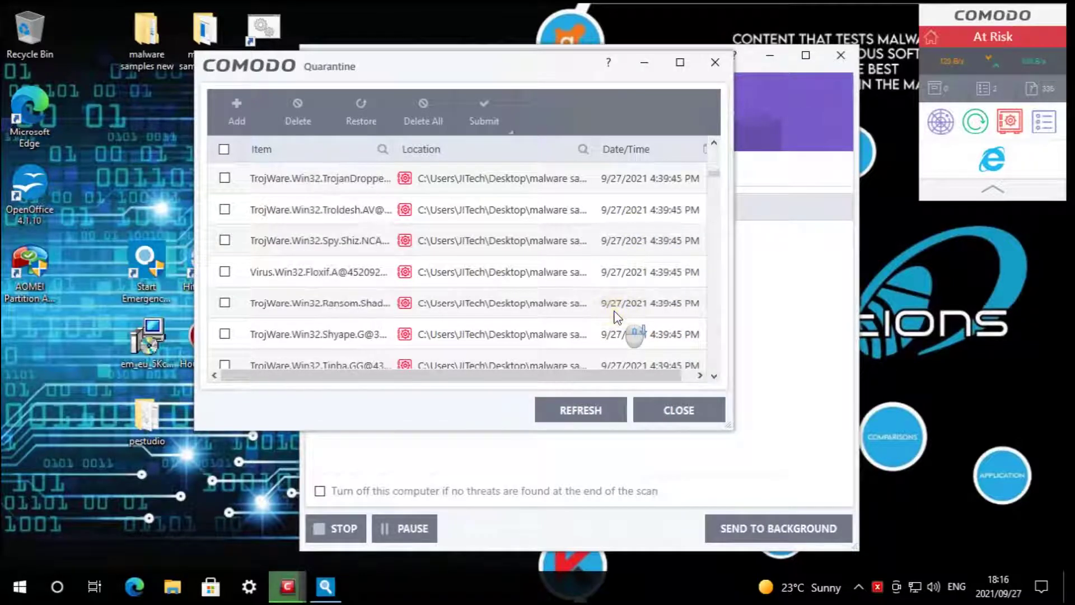
scroll(616, 316, down, 5)
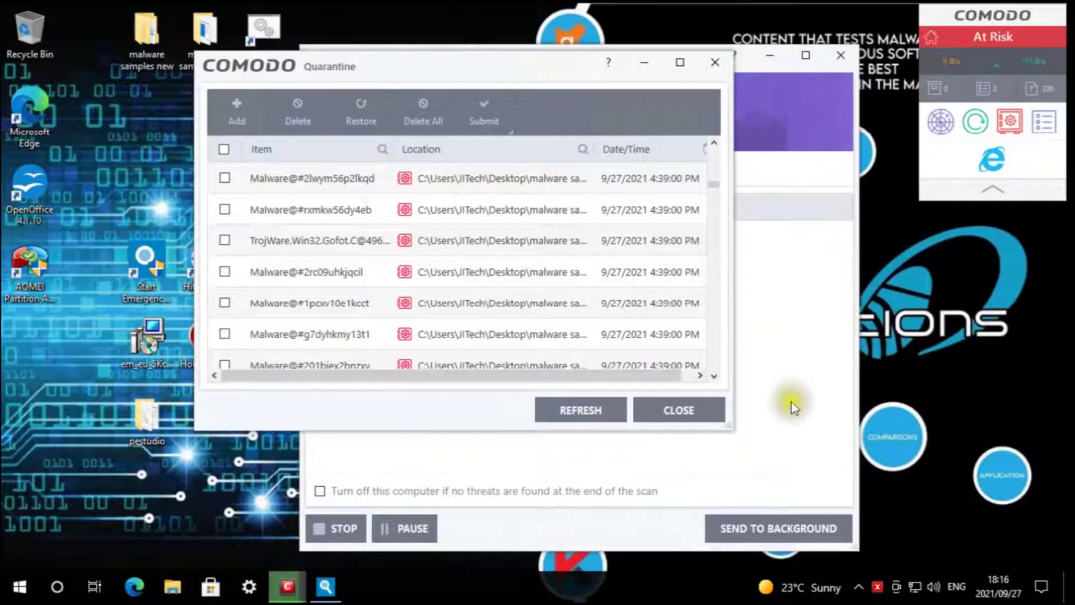
click(716, 376)
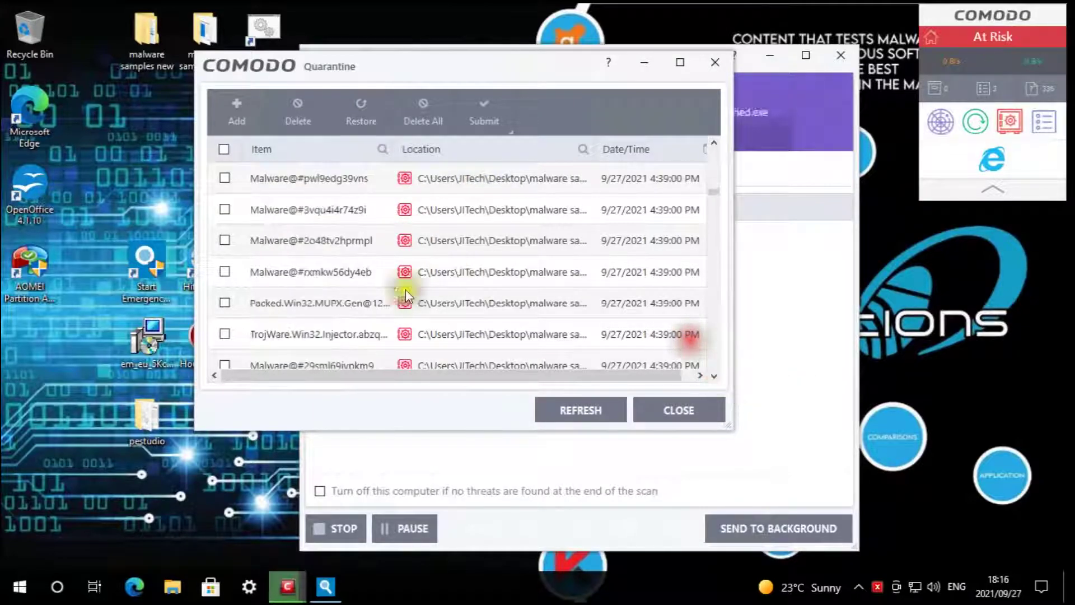
drag(718, 198, 726, 385)
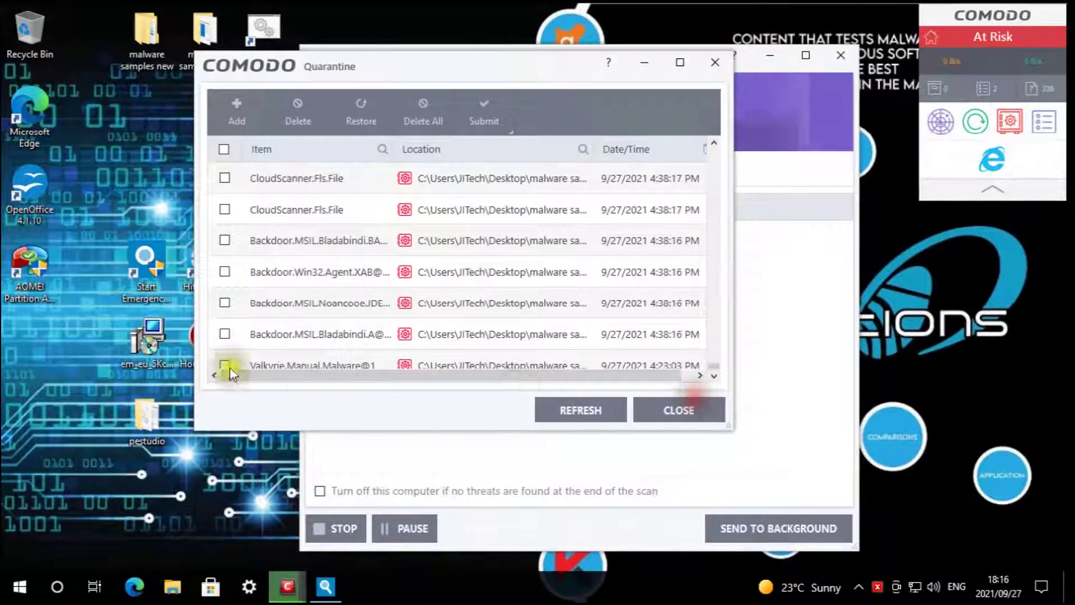
scroll(373, 240, up, 3)
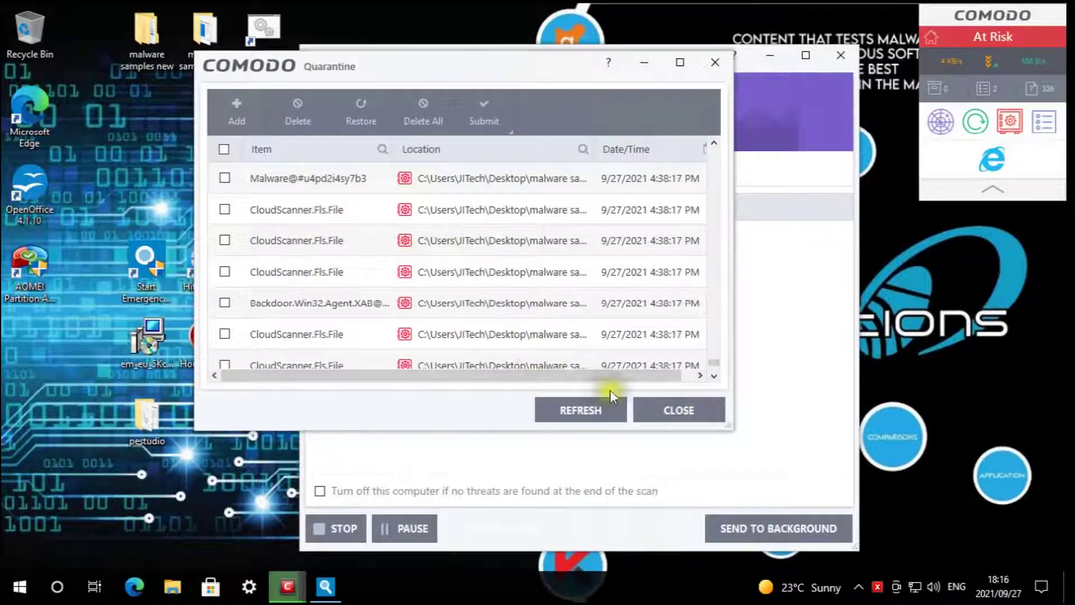
- Reopen the quarantine and bring the finished Quick Scan (100%, 0 threats) into view
click(692, 413)
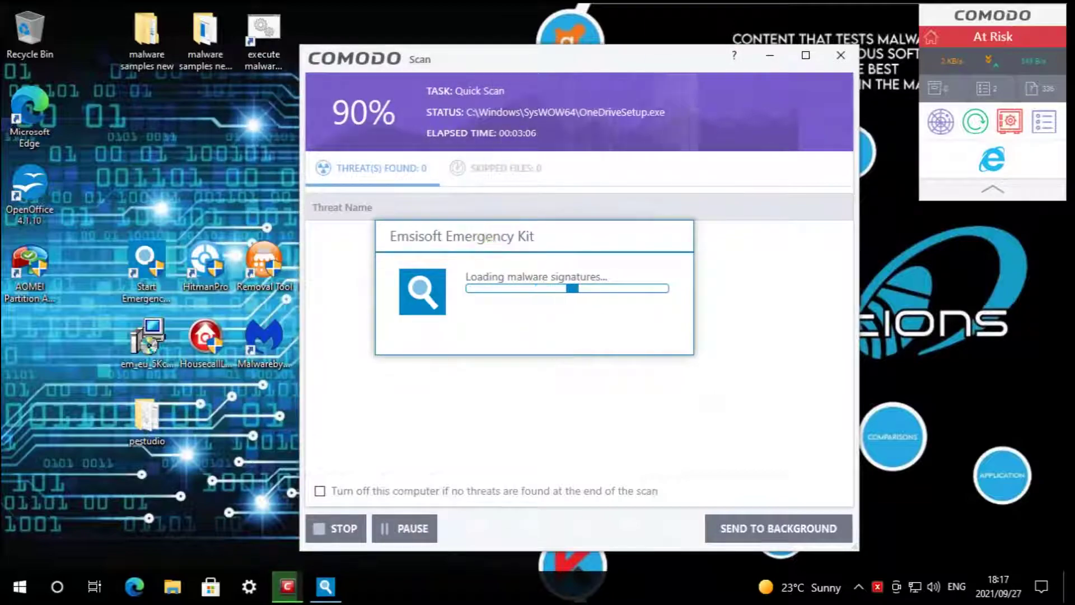
click(1021, 122)
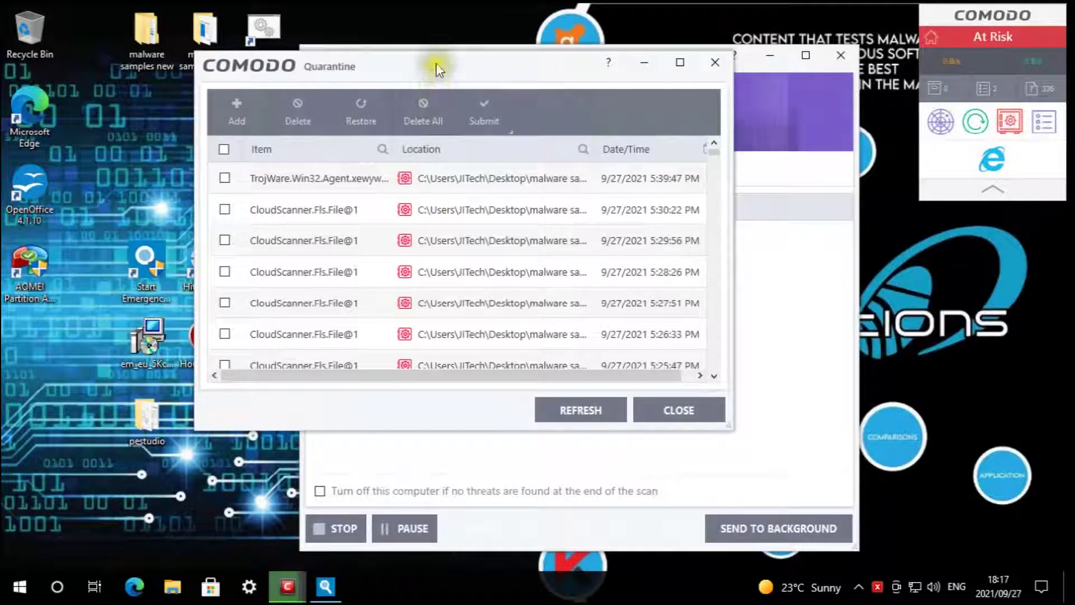
drag(435, 64, 442, 46)
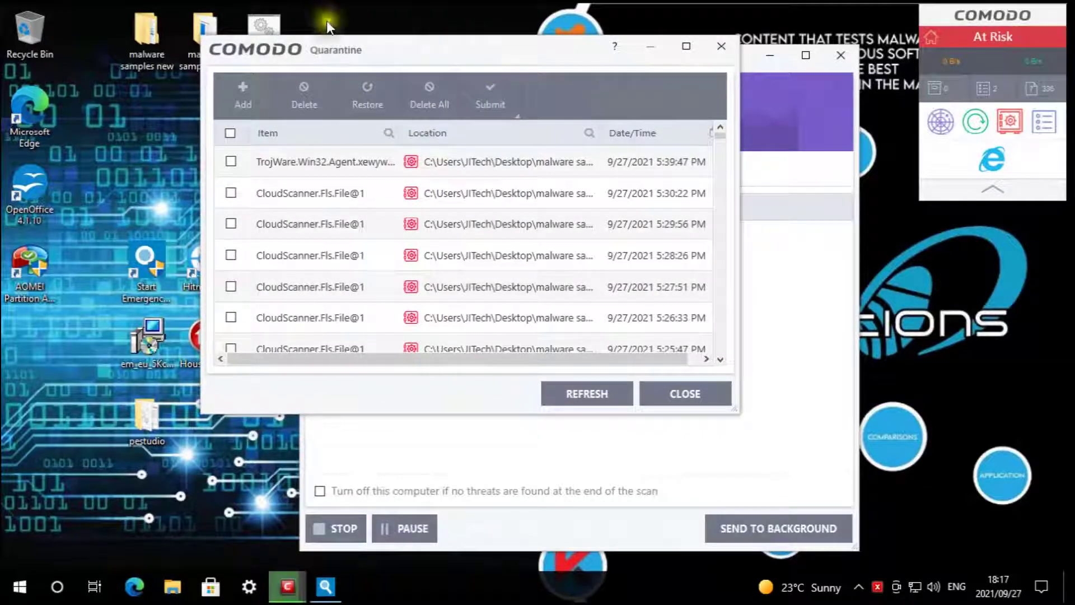
drag(466, 58, 359, 22)
- Close the finished scan, delete all quarantined items, and close Quarantine
click(229, 492)
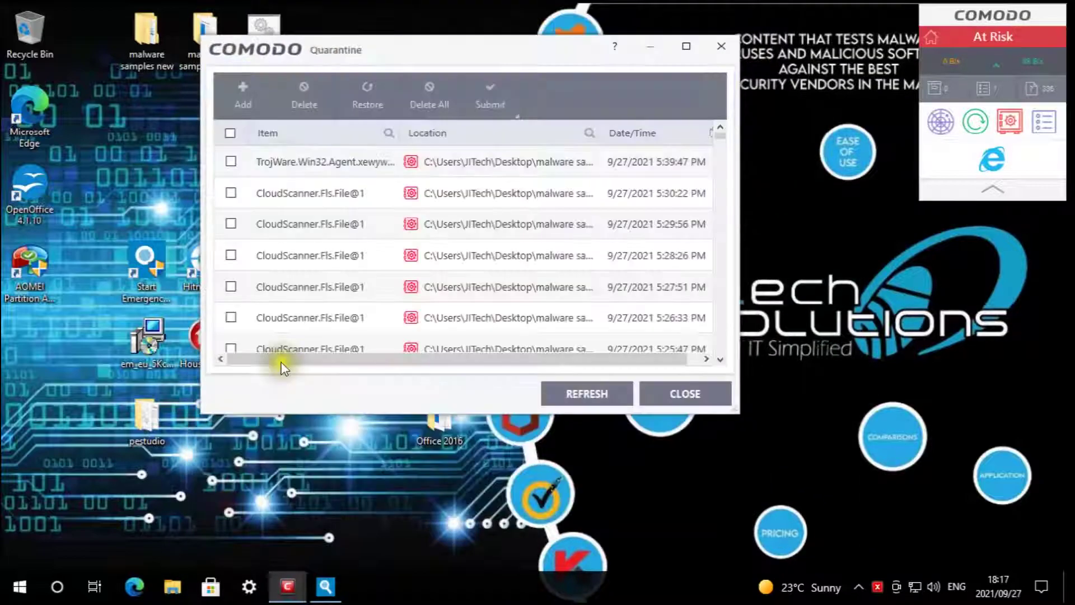
click(231, 133)
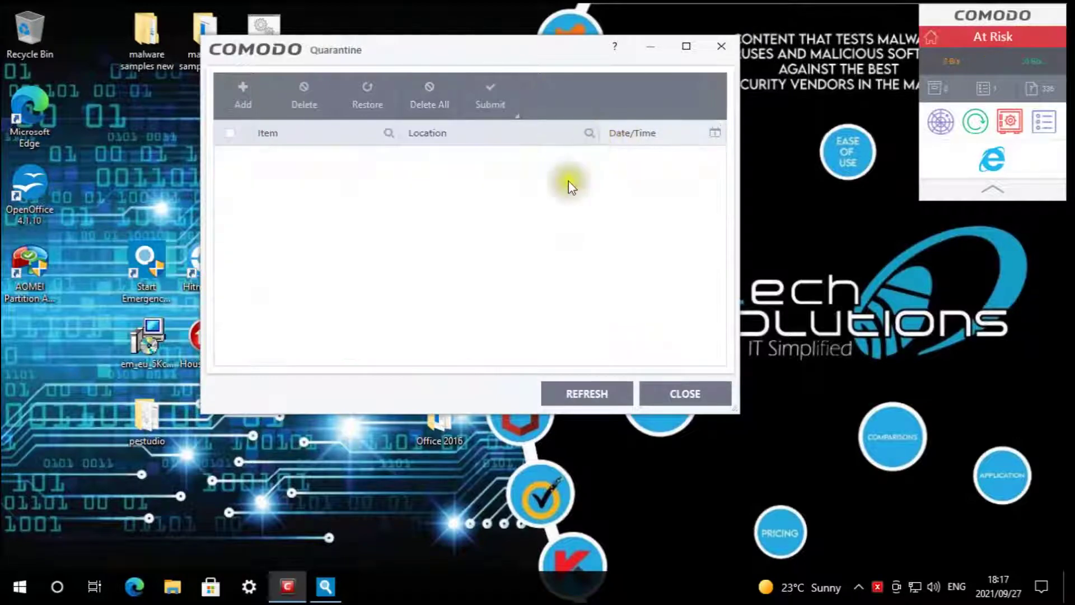
click(674, 396)
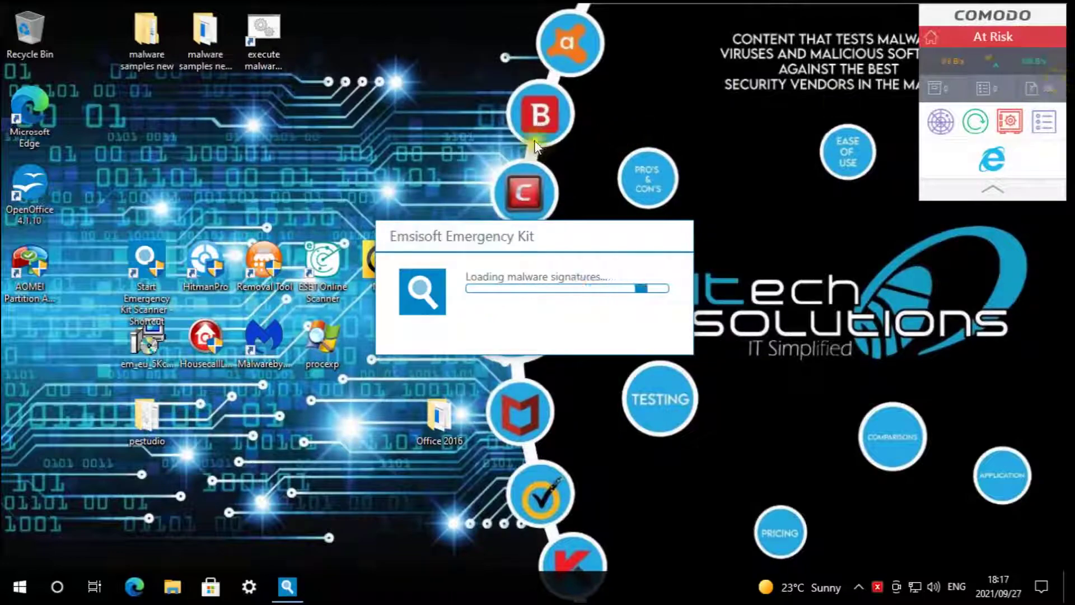
- Start Emsisoft Emergency Kit loading malware signatures and shift its dialog to the right
click(408, 107)
drag(463, 227, 573, 225)
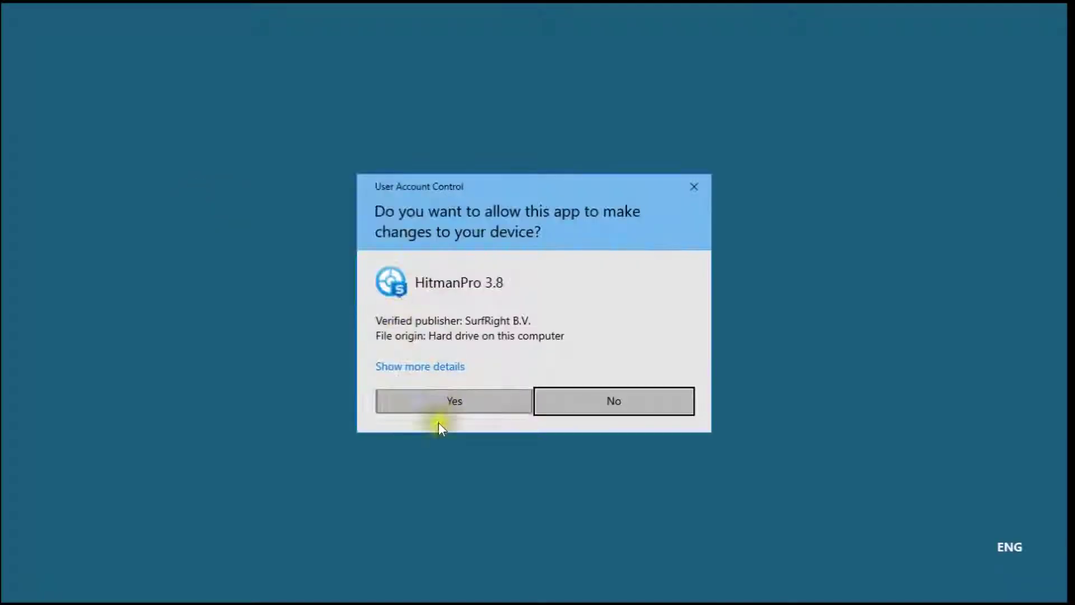
- Approve HitmanPro, start its computer scan, and start Emsisoft's signature update
click(462, 408)
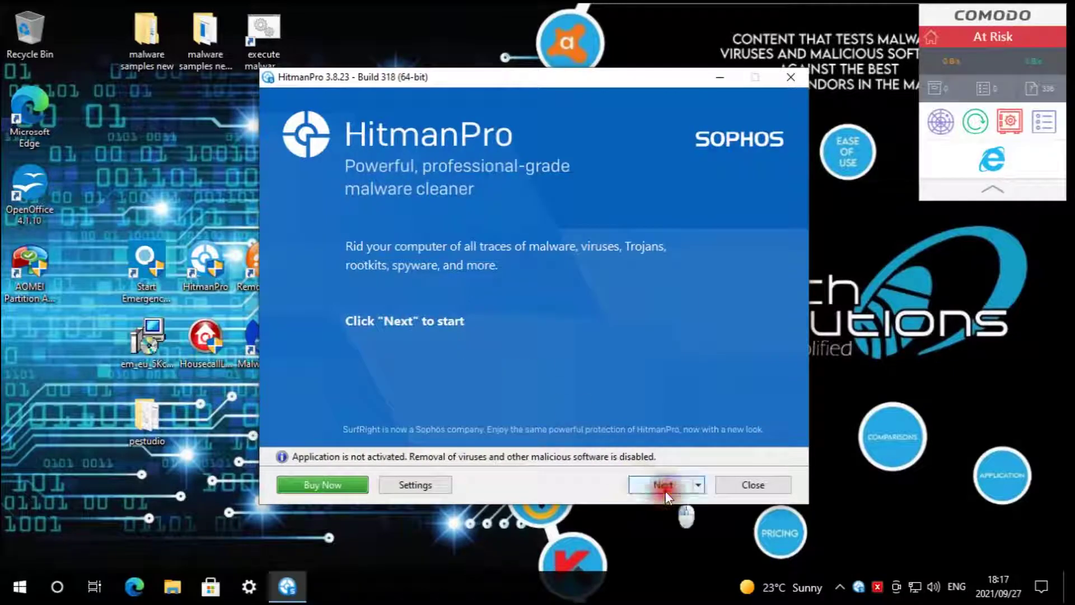
click(664, 486)
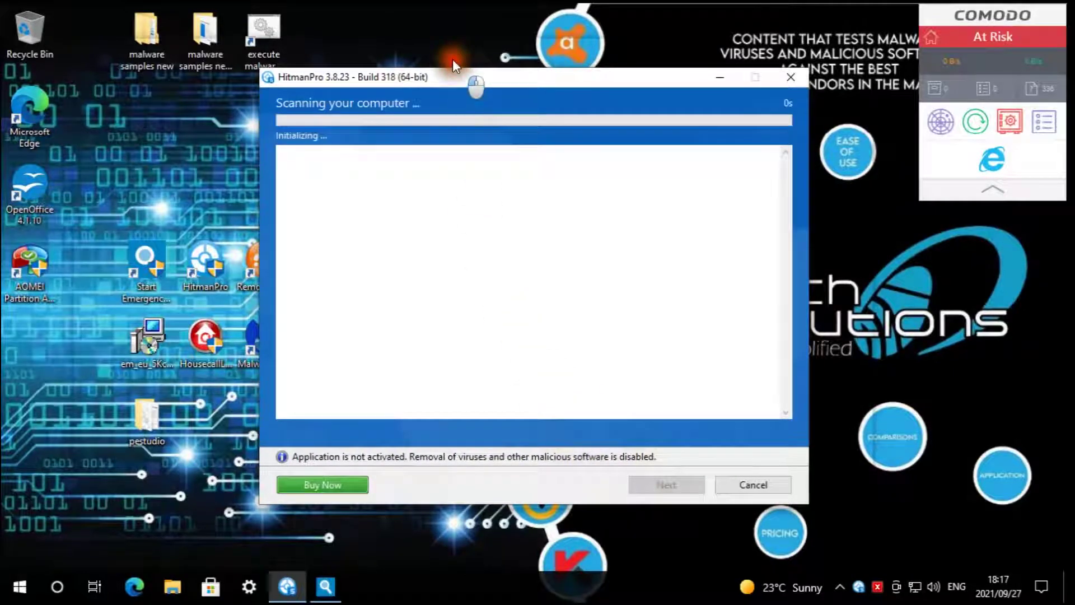
drag(453, 59, 448, 50)
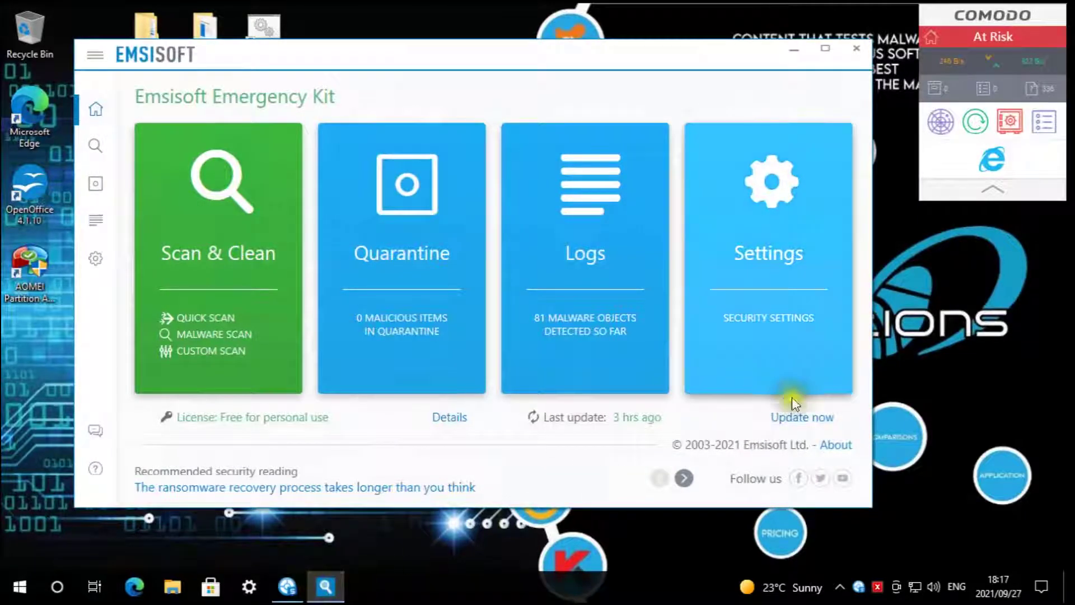
click(810, 417)
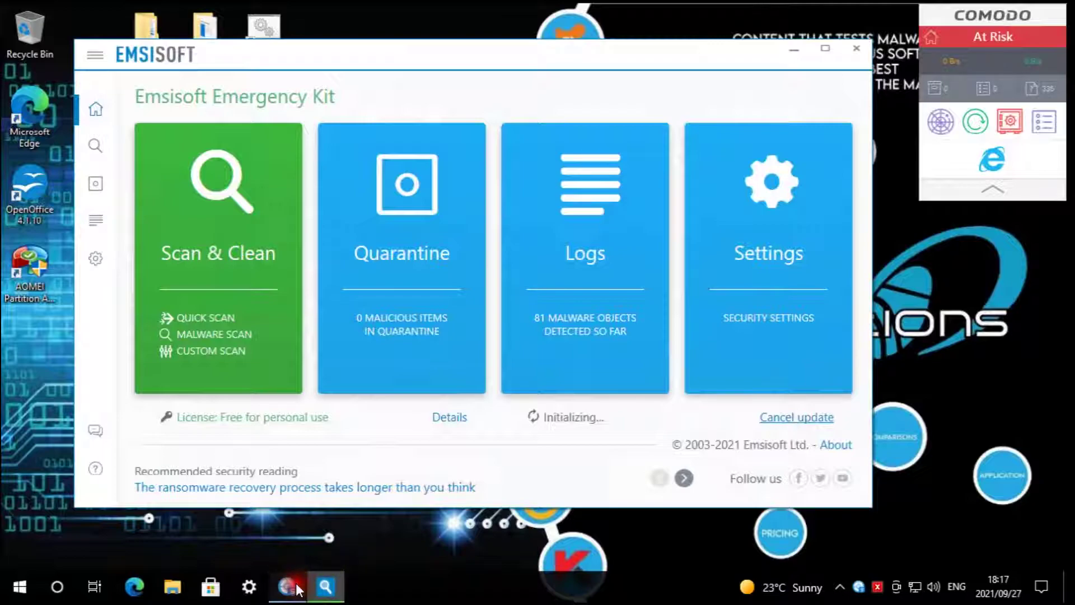
click(297, 589)
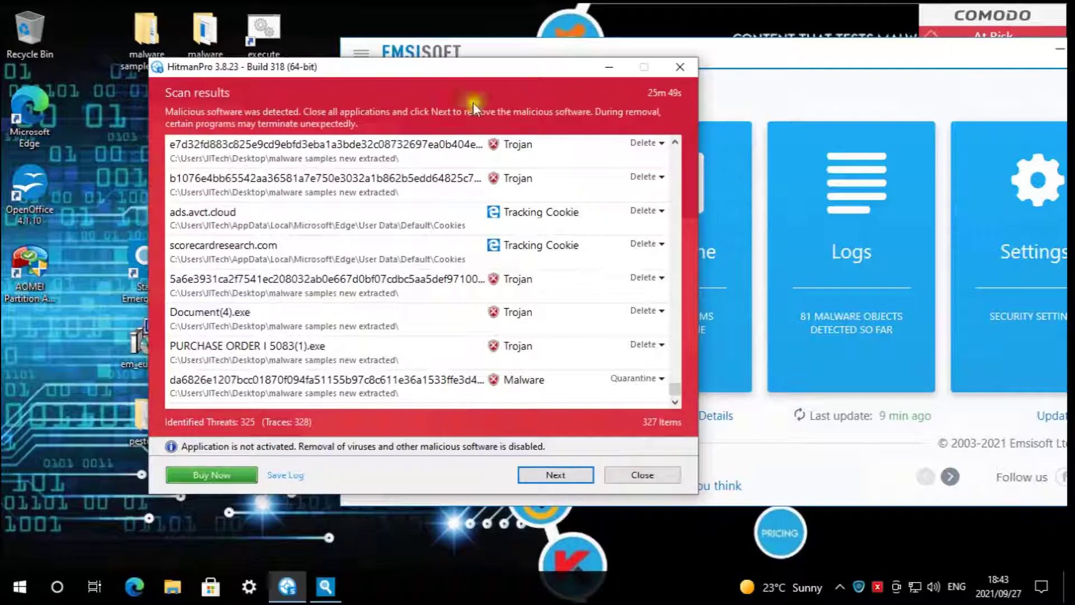
- Show detection names for the top two flagged files, e.g. Trojan.GenericKD.47060944 and Mal/Generic-S
click(405, 145)
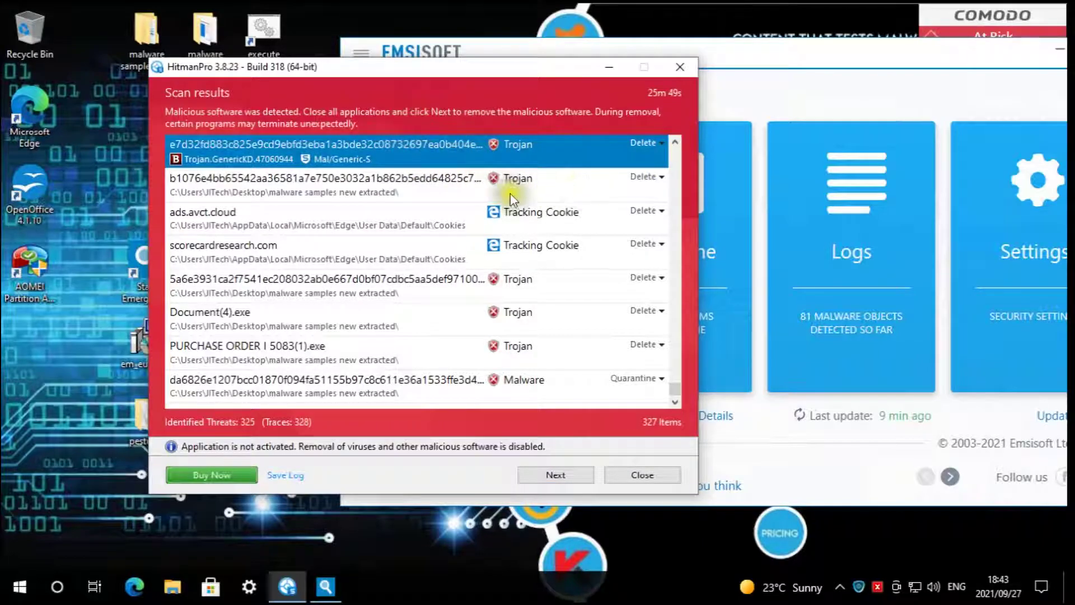
click(383, 179)
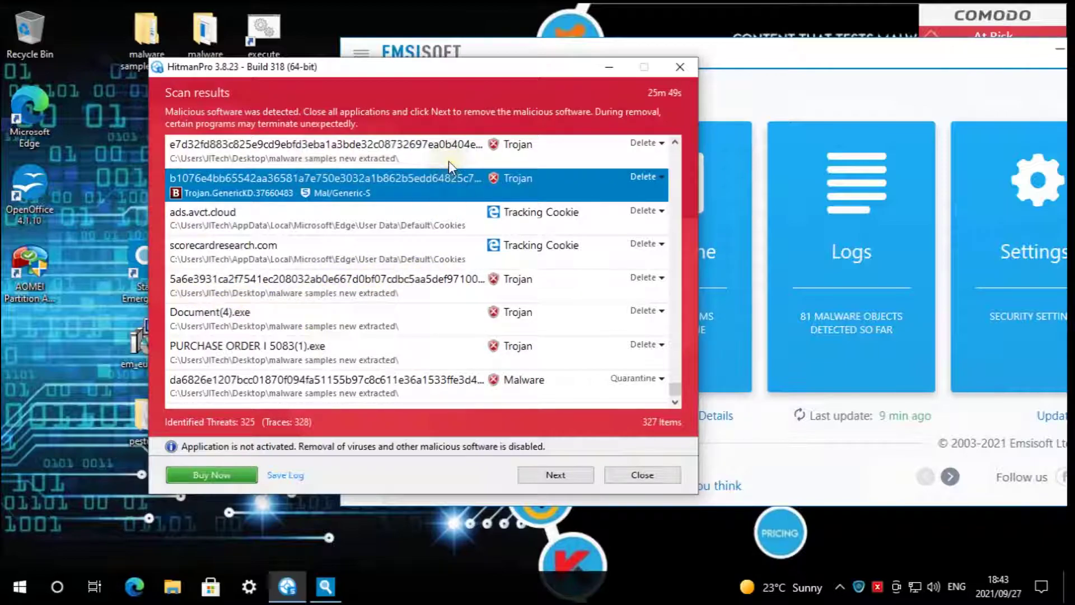
click(358, 154)
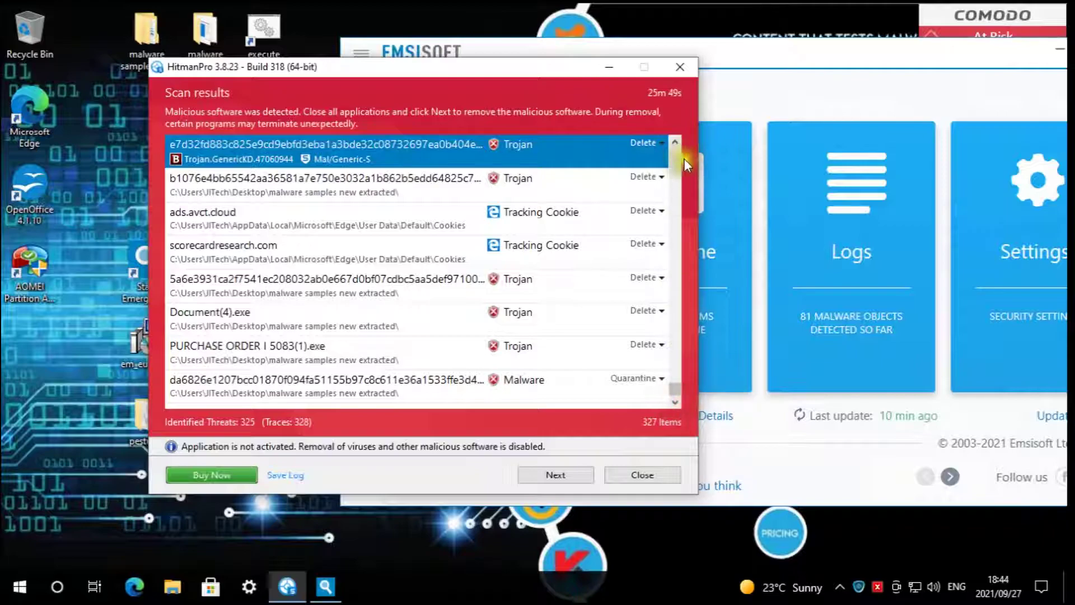
- Step through HitmanPro's 325 detections, whose actions are mostly Delete and some Quarantine
click(678, 141)
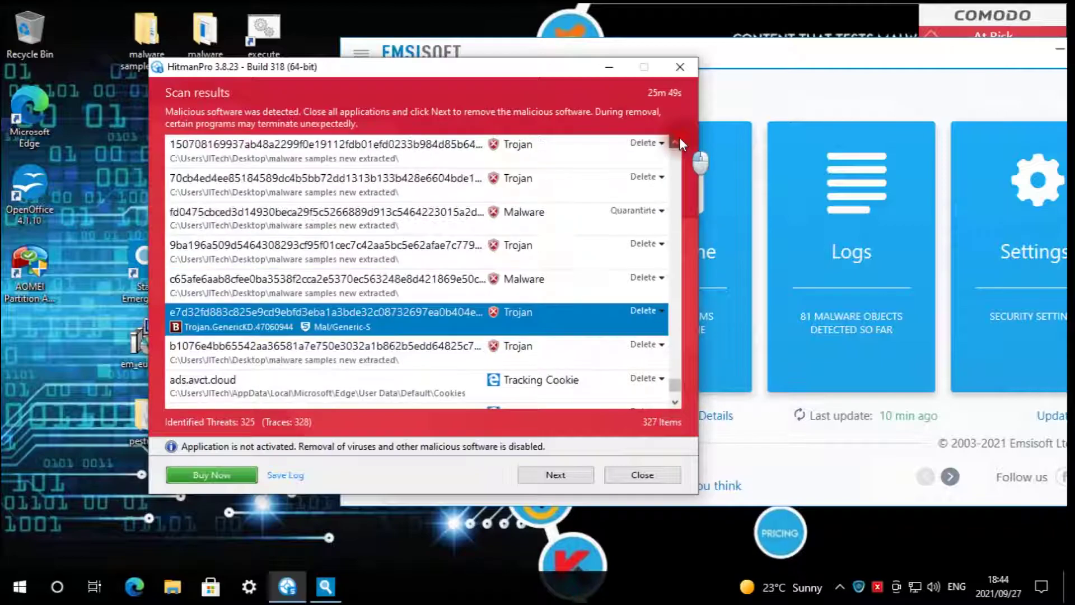
click(675, 143)
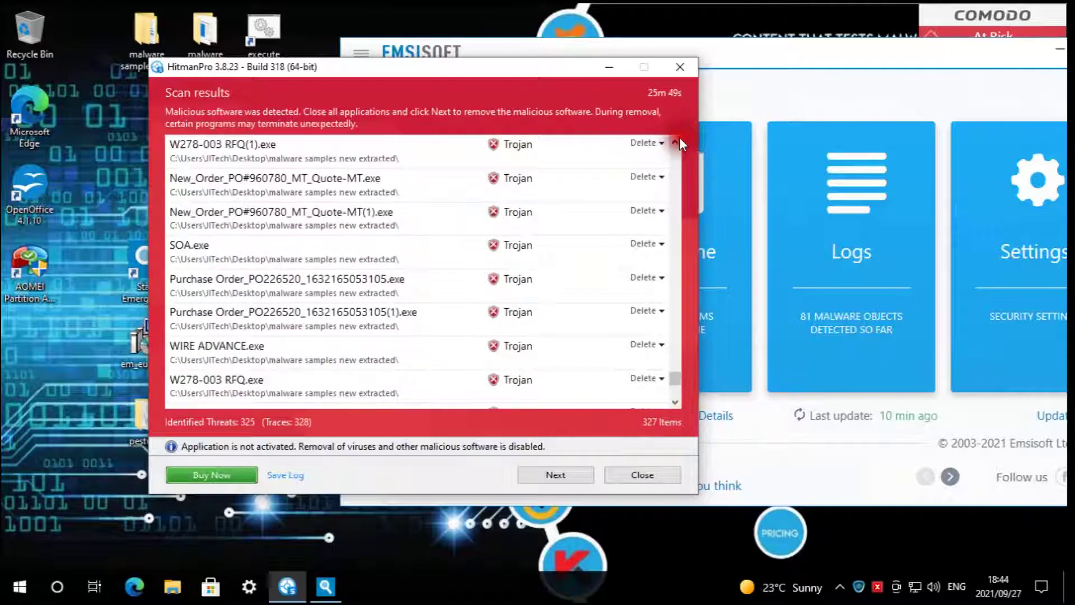
click(676, 142)
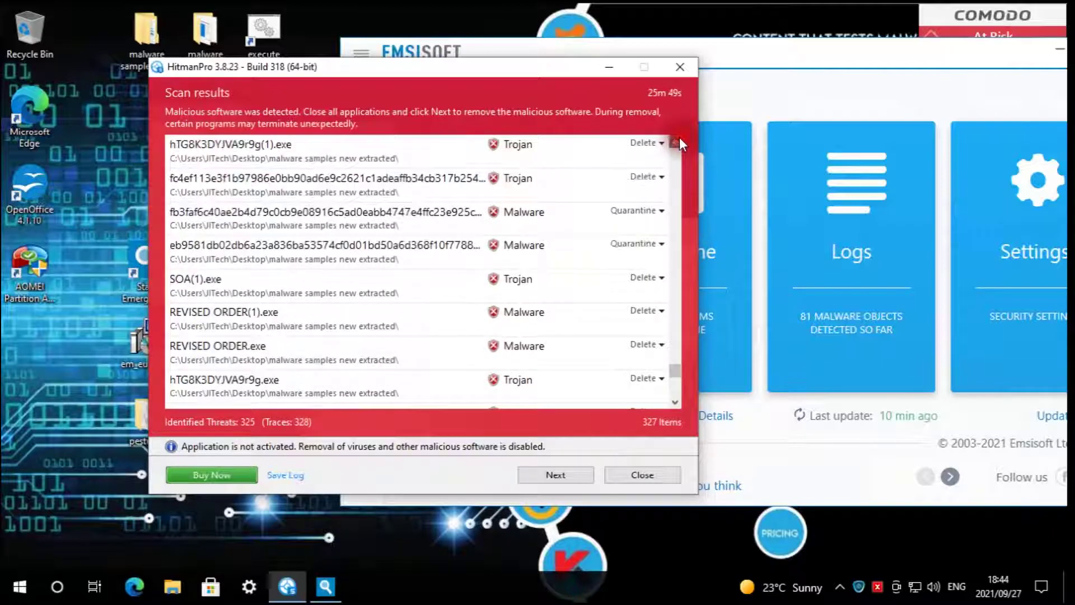
click(676, 142)
click(675, 143)
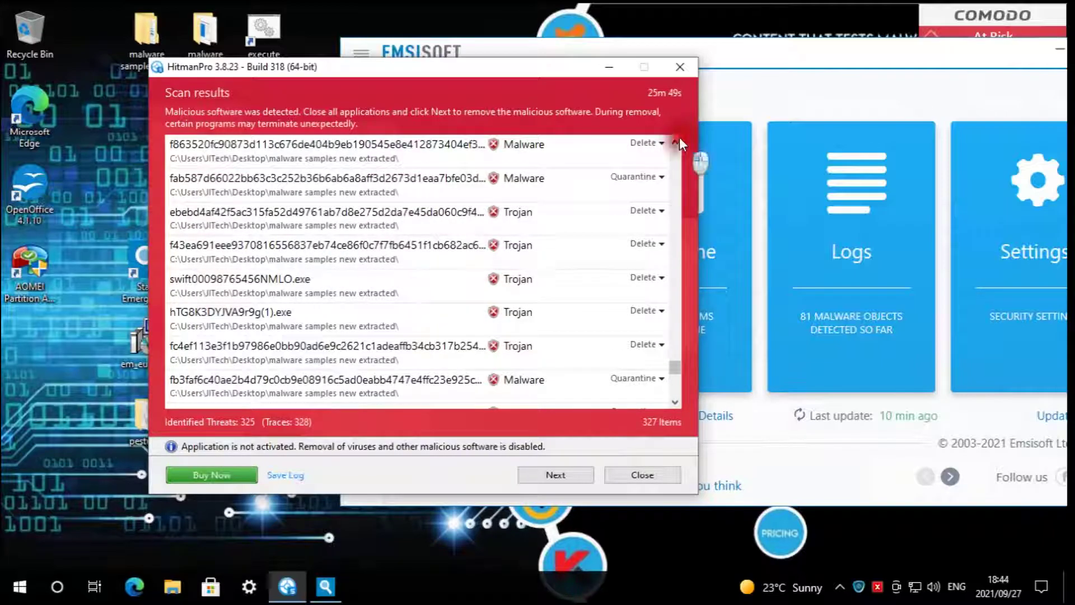
click(676, 142)
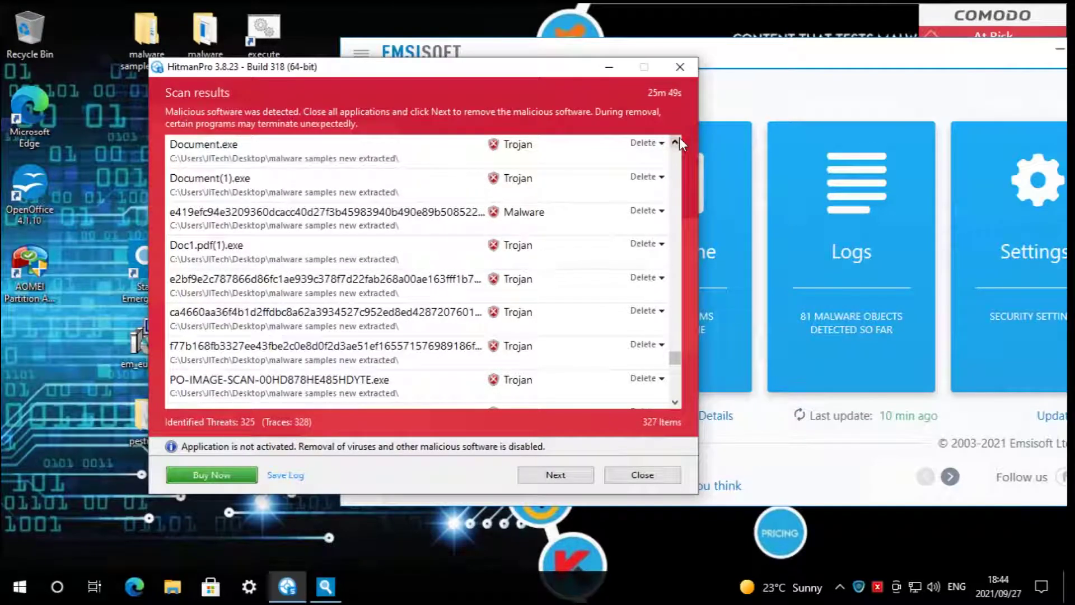
click(676, 142)
click(675, 142)
click(676, 142)
click(679, 140)
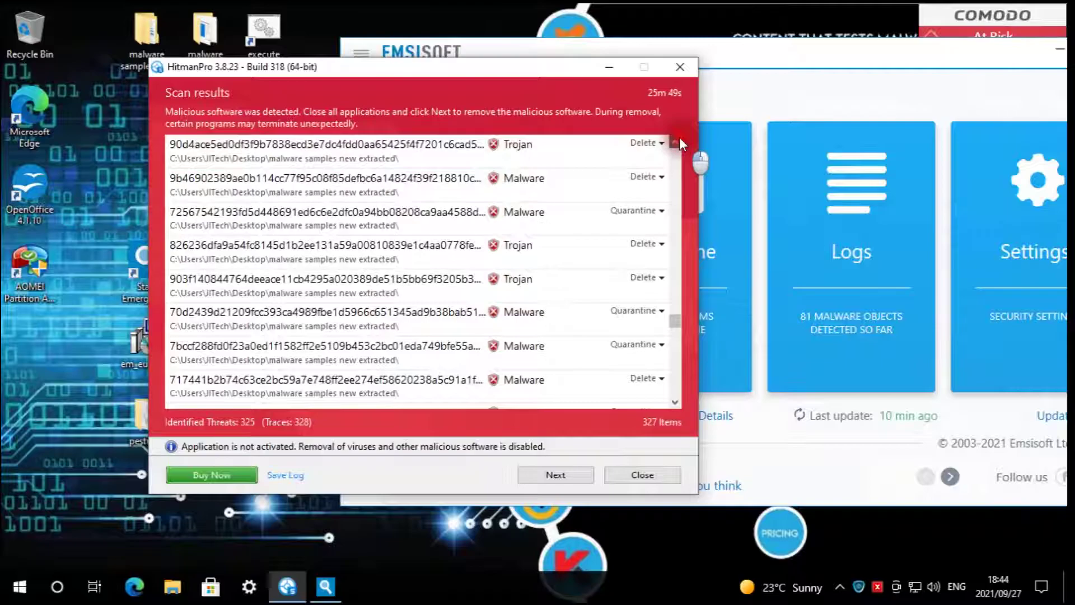
click(679, 140)
click(680, 140)
click(679, 140)
click(679, 140)
click(679, 140)
click(679, 140)
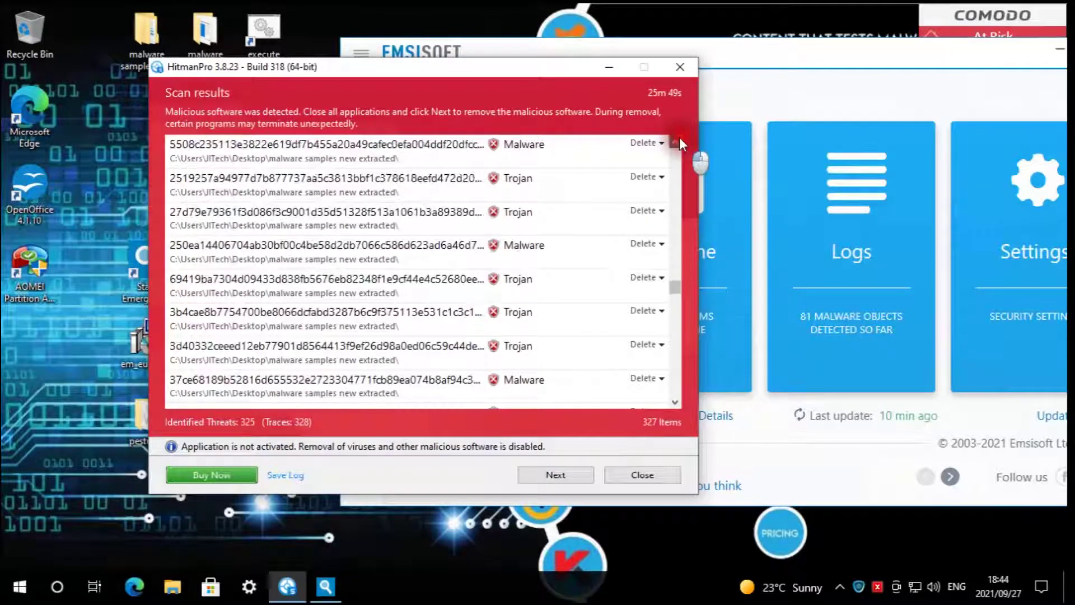
click(679, 141)
click(680, 141)
click(679, 141)
click(679, 142)
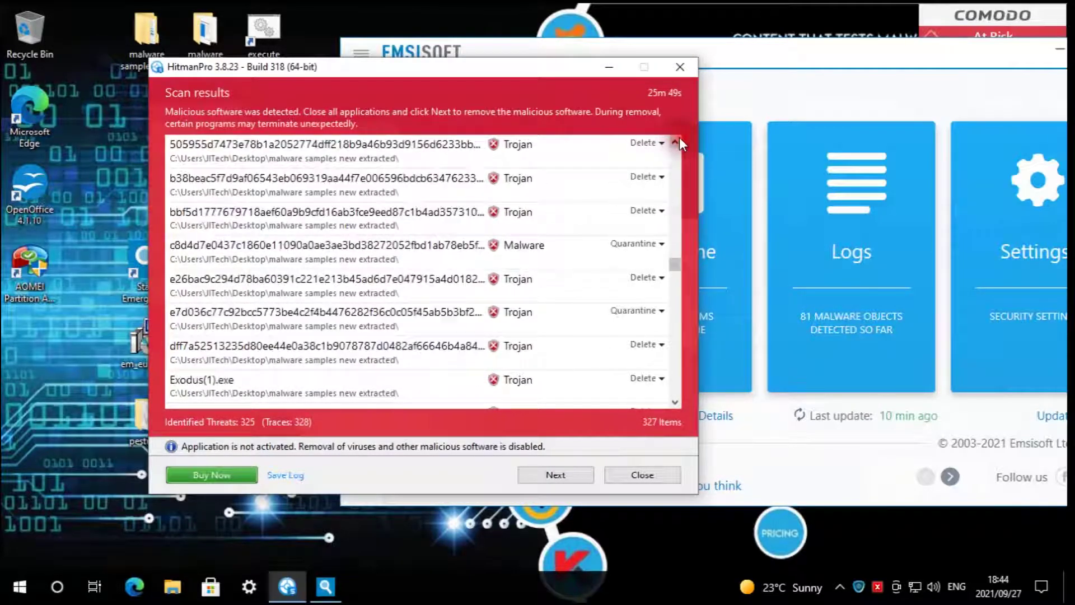
click(677, 401)
click(677, 401)
click(677, 401)
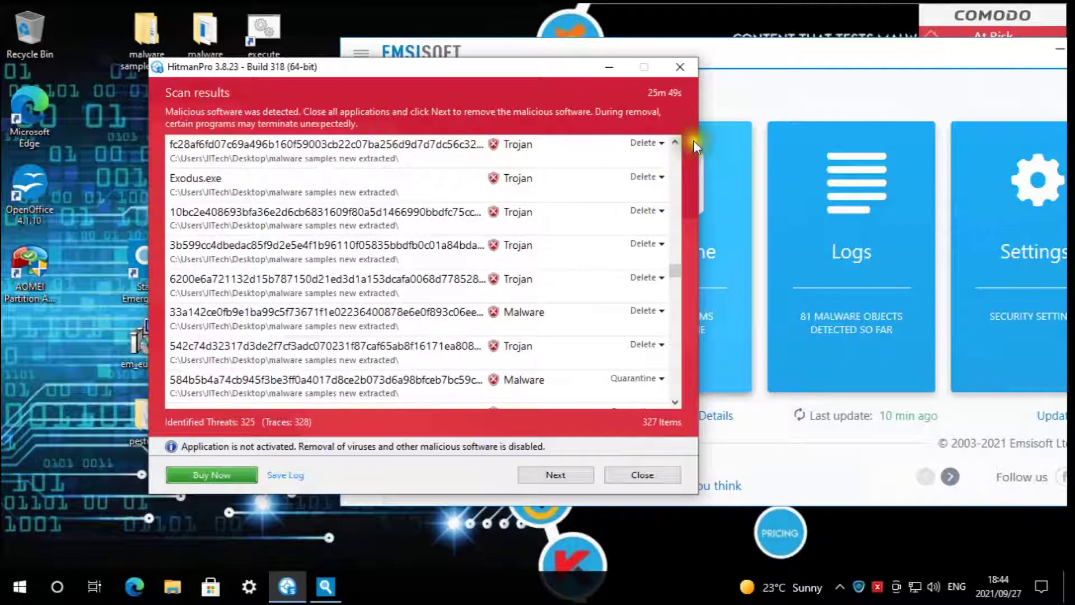
- Scroll back up the results, move the window aside, and close HitmanPro
scroll(681, 143, up, 2)
scroll(681, 144, up, 10)
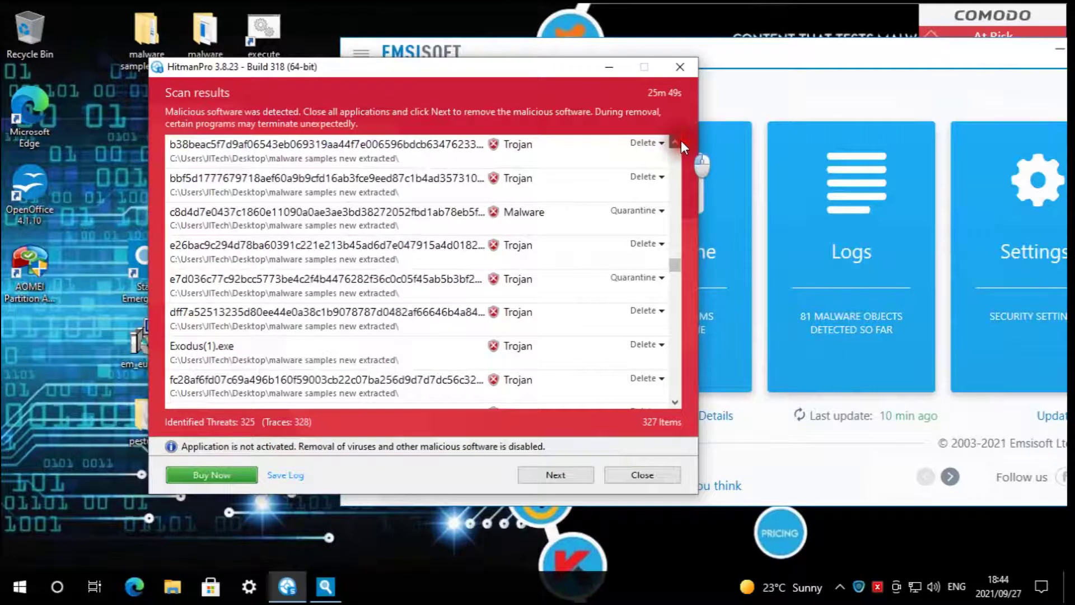
scroll(681, 143, up, 10)
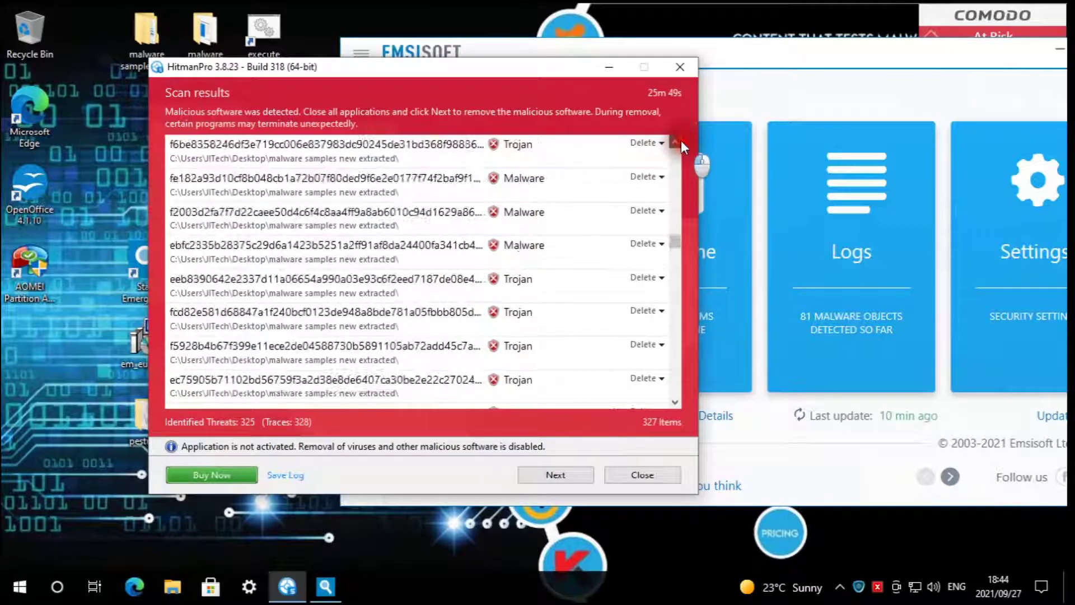
scroll(681, 144, up, 10)
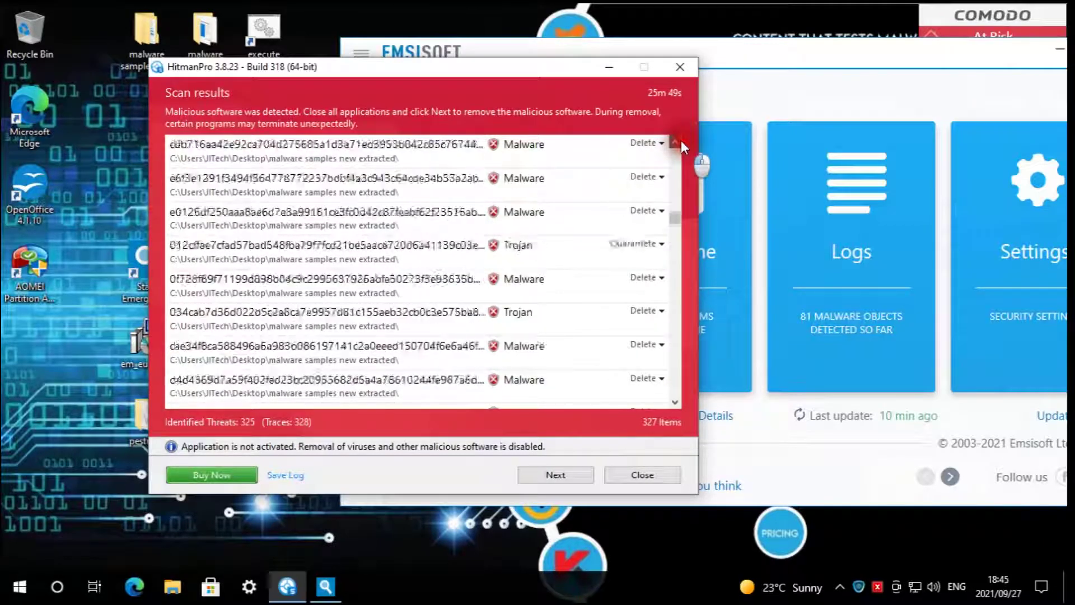
scroll(681, 143, up, 10)
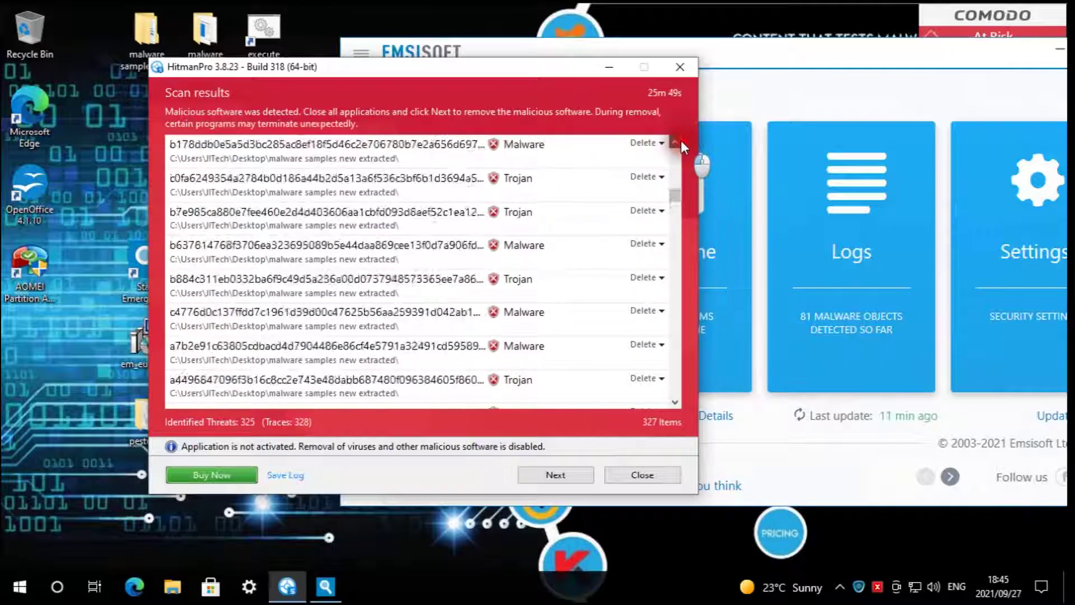
scroll(681, 144, up, 10)
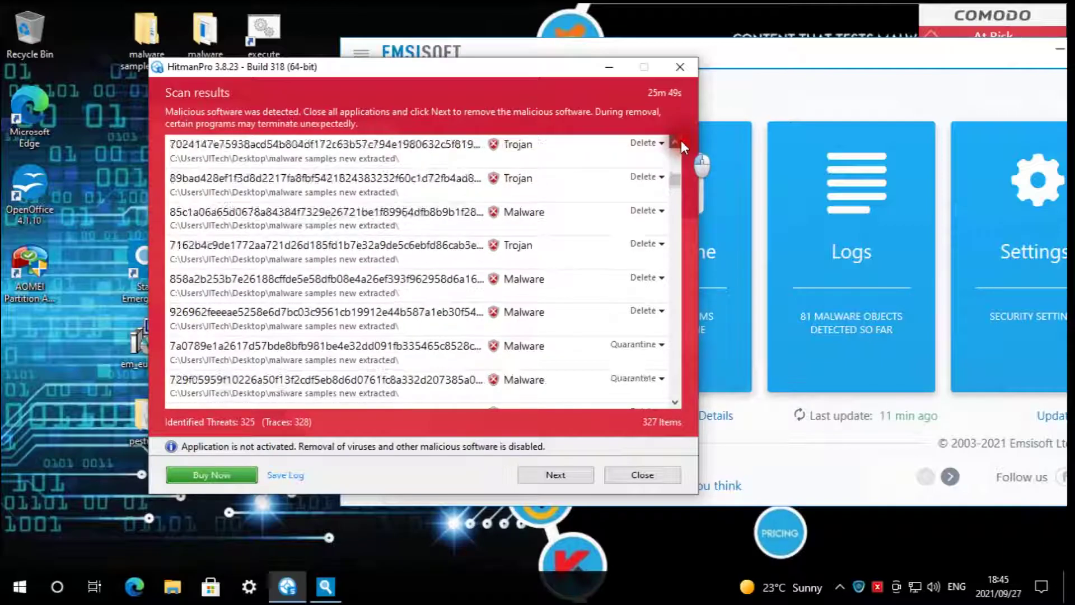
scroll(681, 143, up, 5)
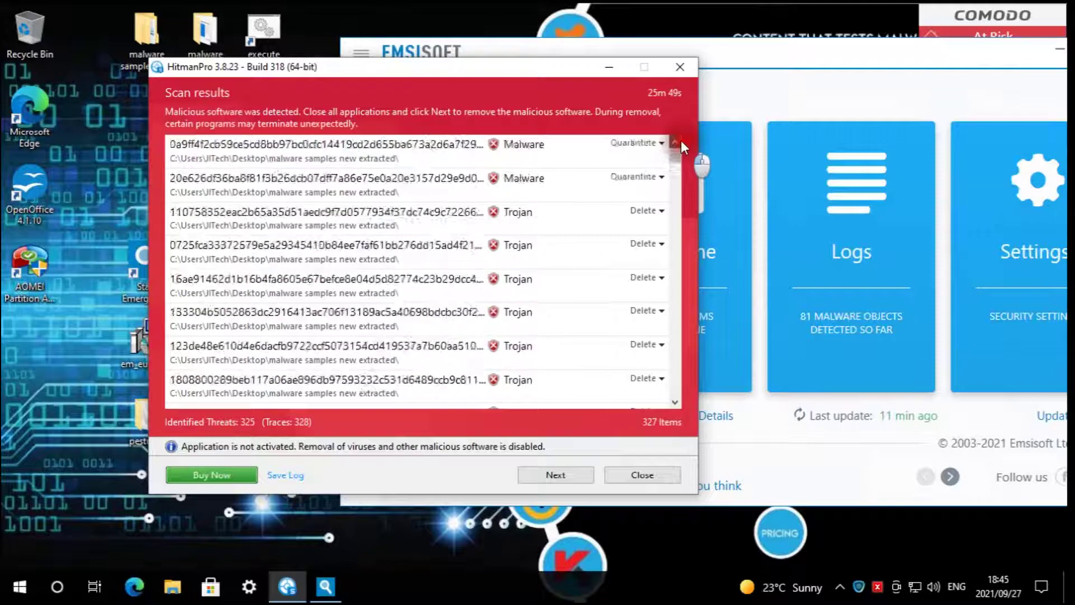
scroll(504, 224, down, 5)
scroll(490, 244, up, 5)
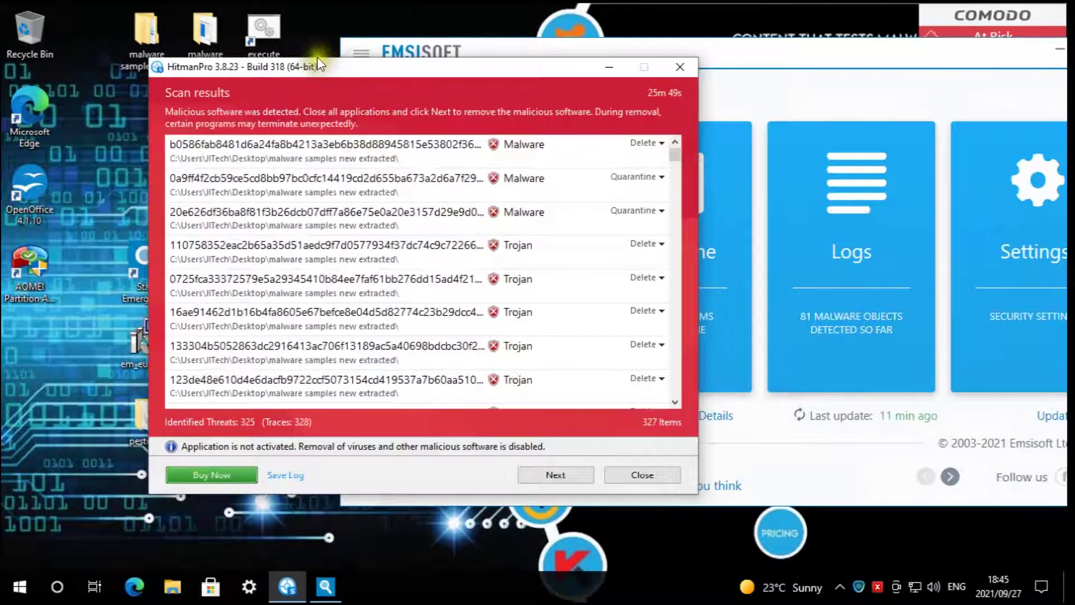
drag(387, 67, 434, 79)
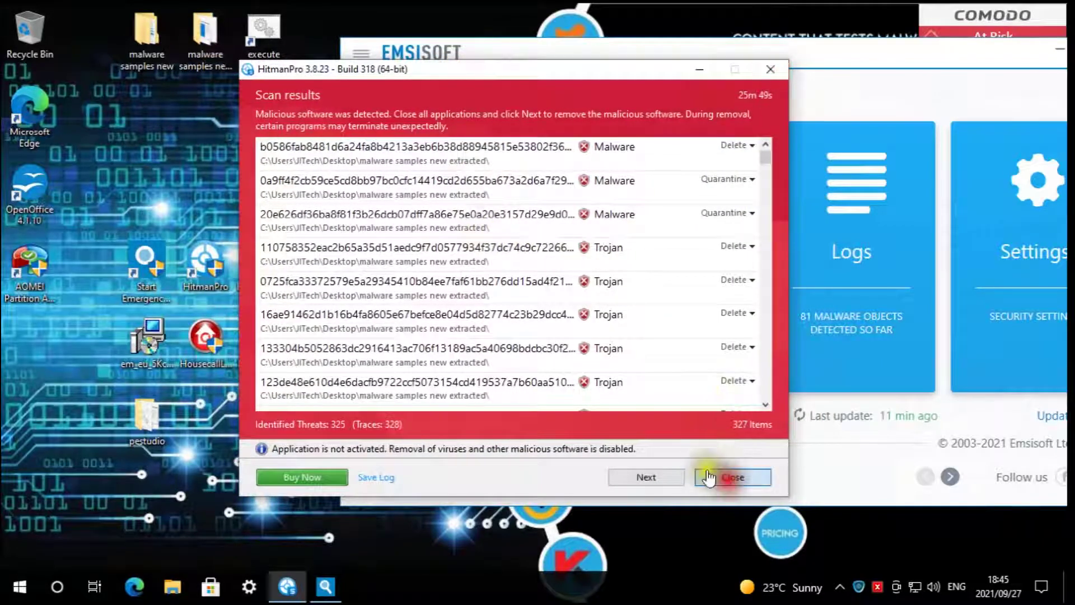
click(727, 477)
- Run an Emsisoft Malware Scan, finding 356 detections among 76980 scanned objects
drag(608, 50, 453, 37)
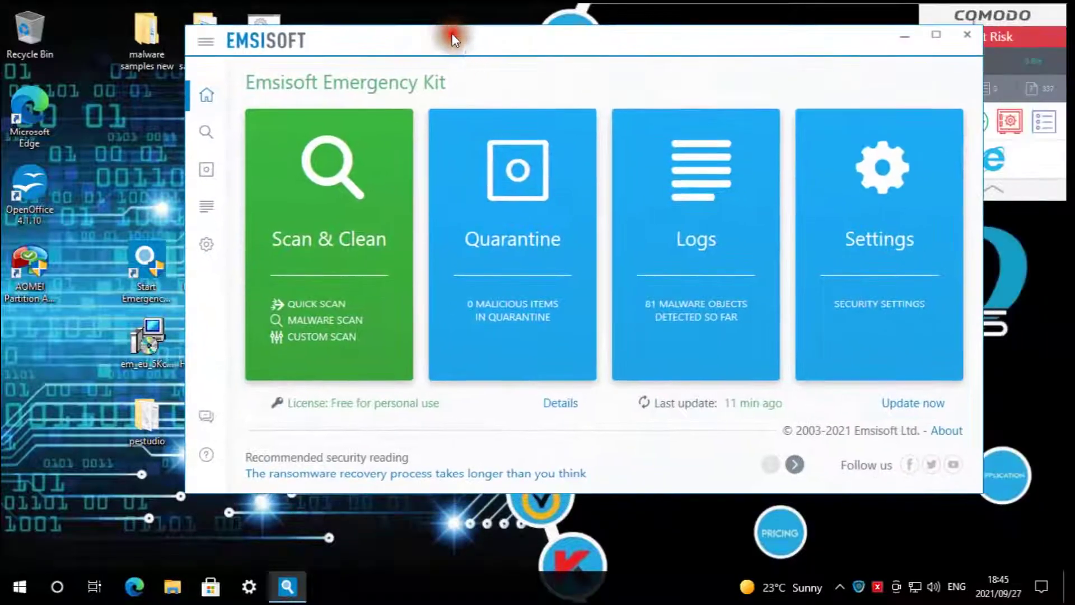
click(347, 321)
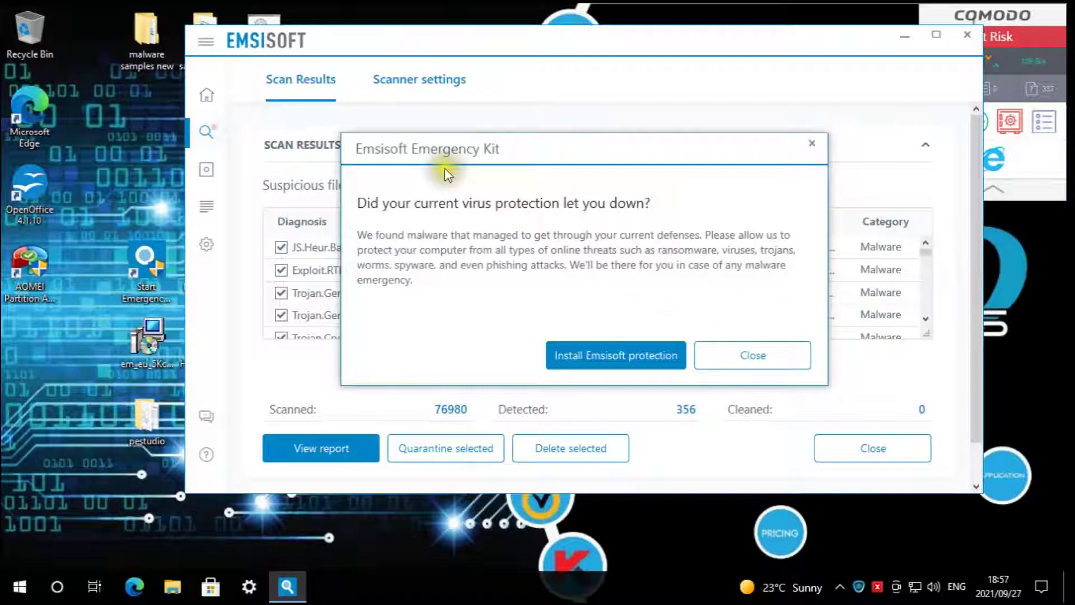
- Dismiss the upsell, scroll through the detected malware list, and close the scan results
click(766, 357)
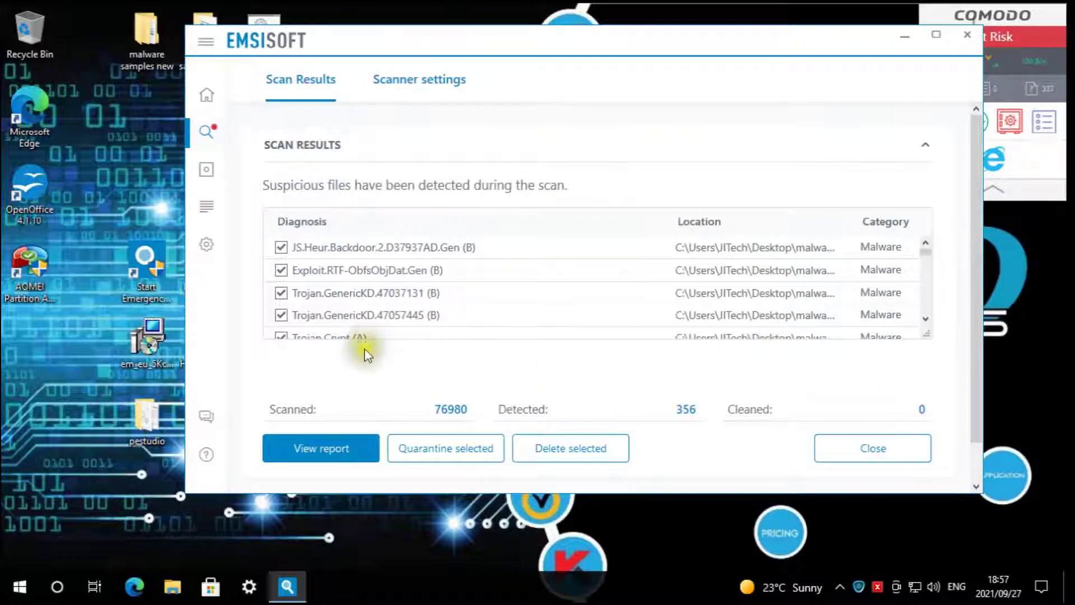
scroll(460, 241, up, 1)
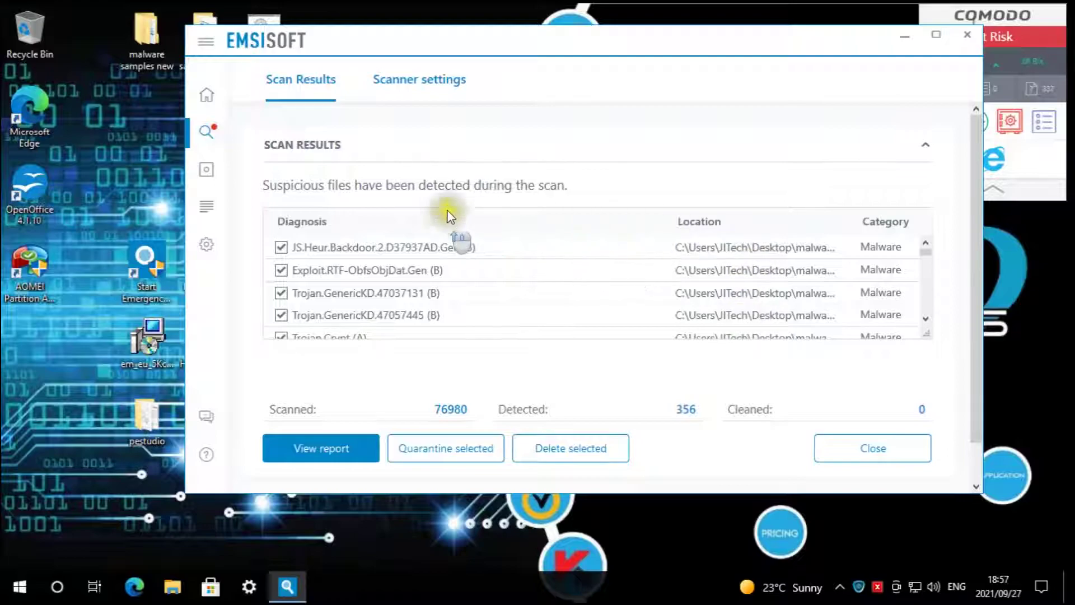
click(933, 318)
drag(932, 318, 933, 301)
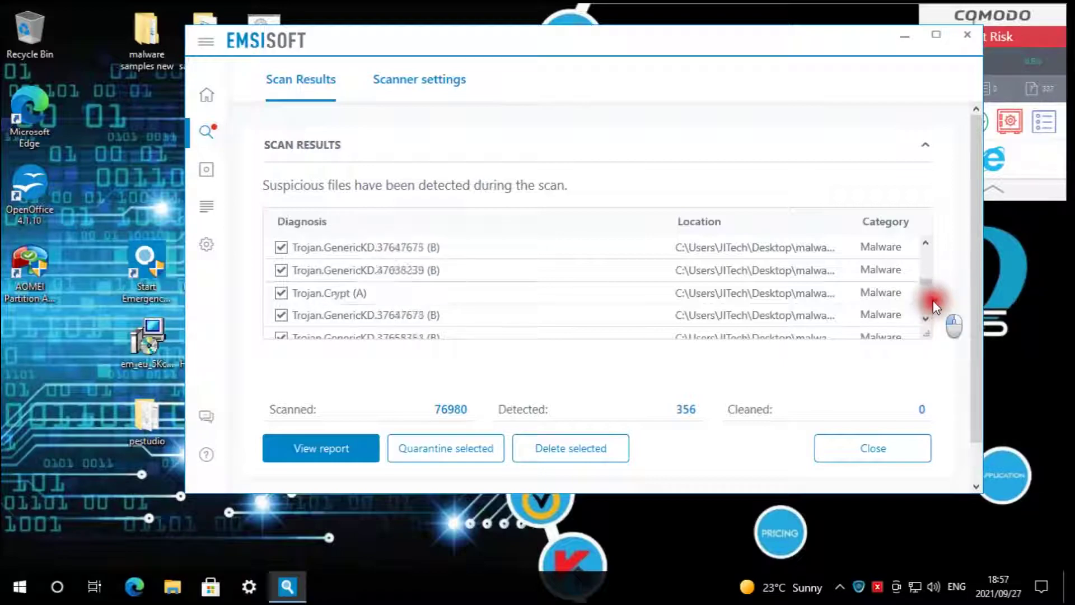
drag(933, 300, 933, 301)
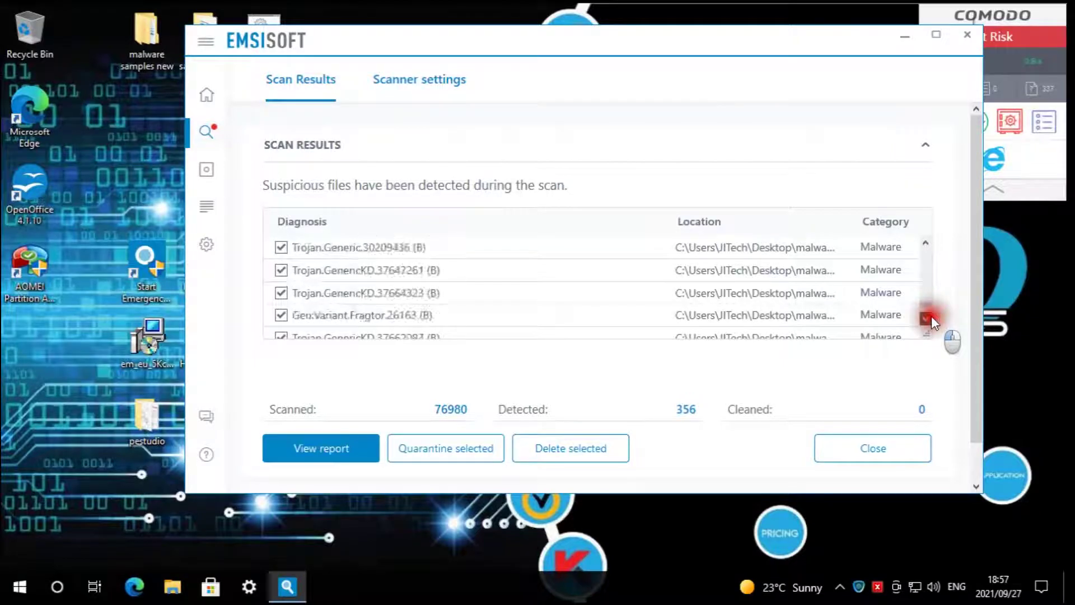
drag(932, 315, 932, 230)
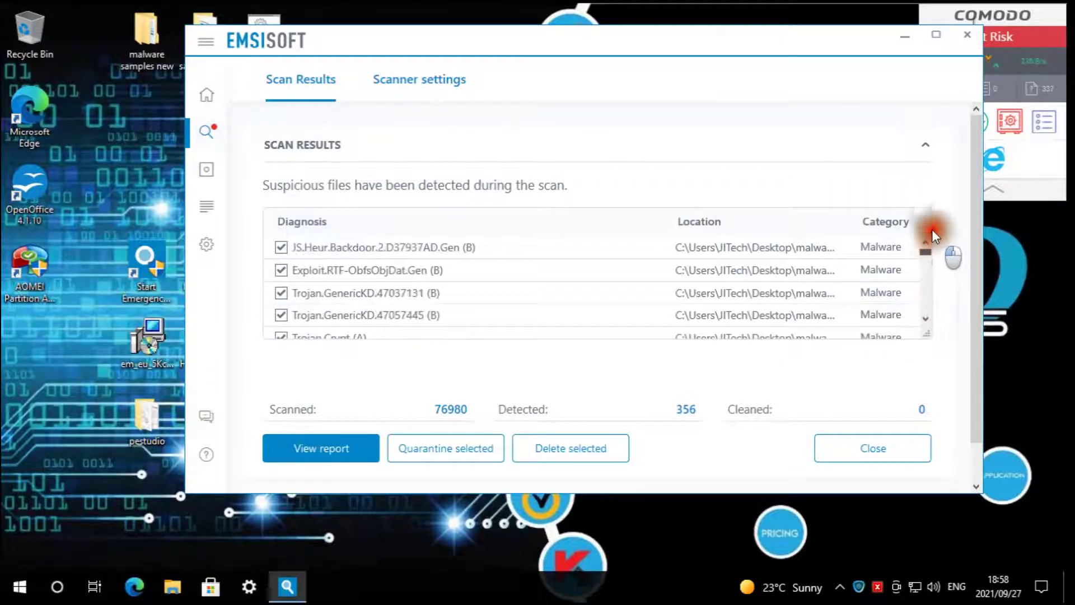
click(861, 453)
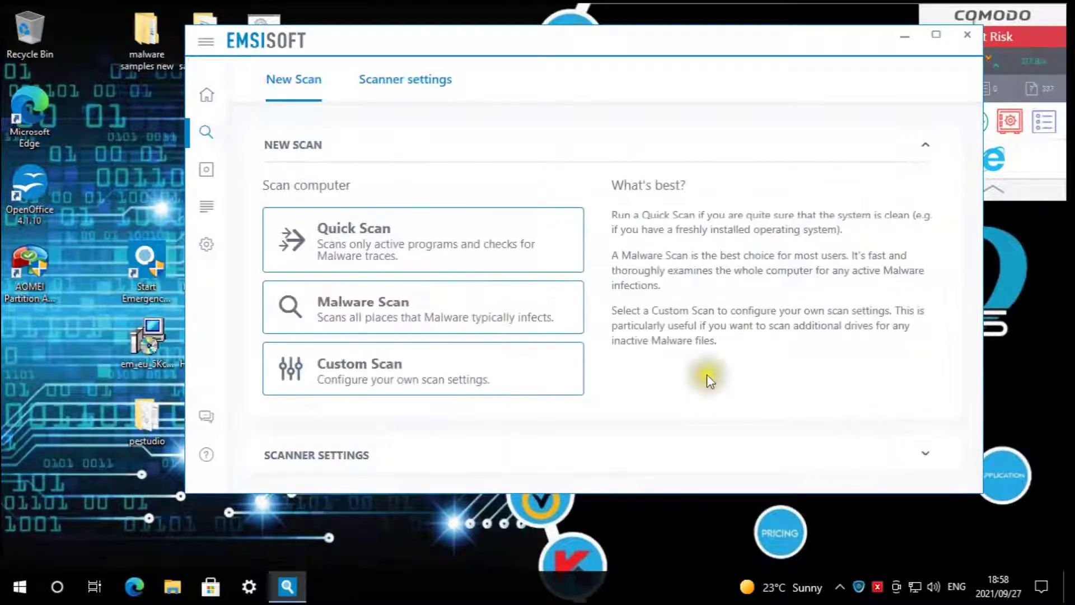
- Quit Emsisoft Emergency Kit and launch Norton Power Eraser with administrator rights
click(977, 32)
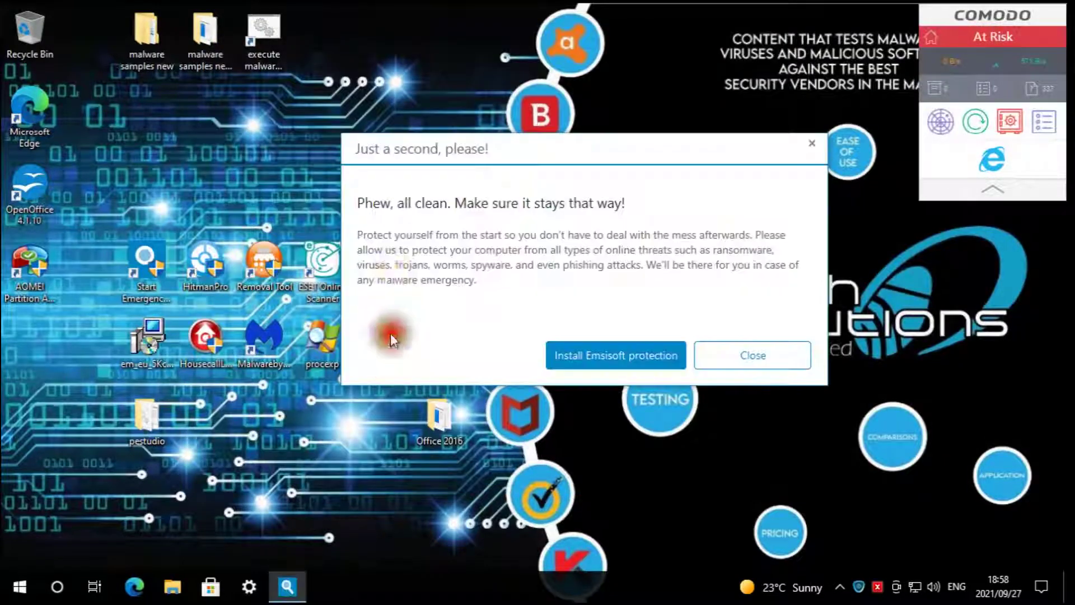
click(776, 361)
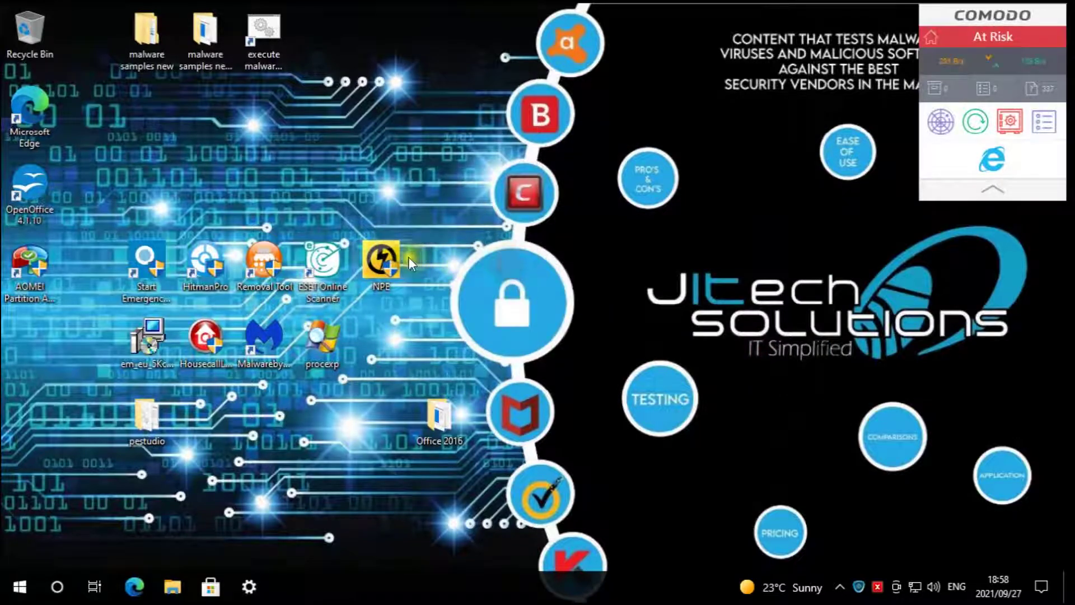
double_click(379, 258)
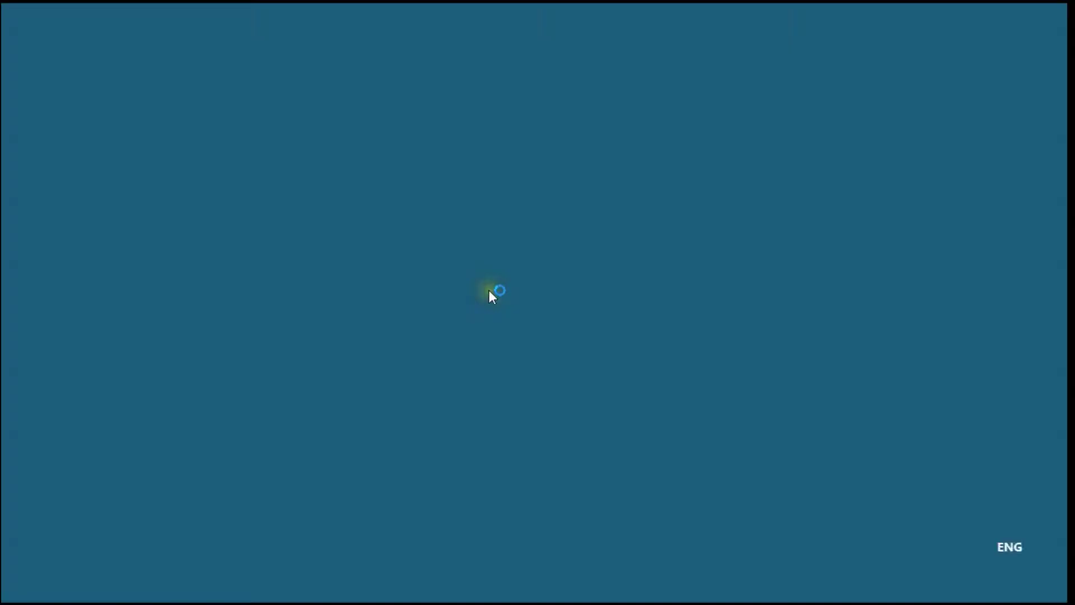
click(490, 404)
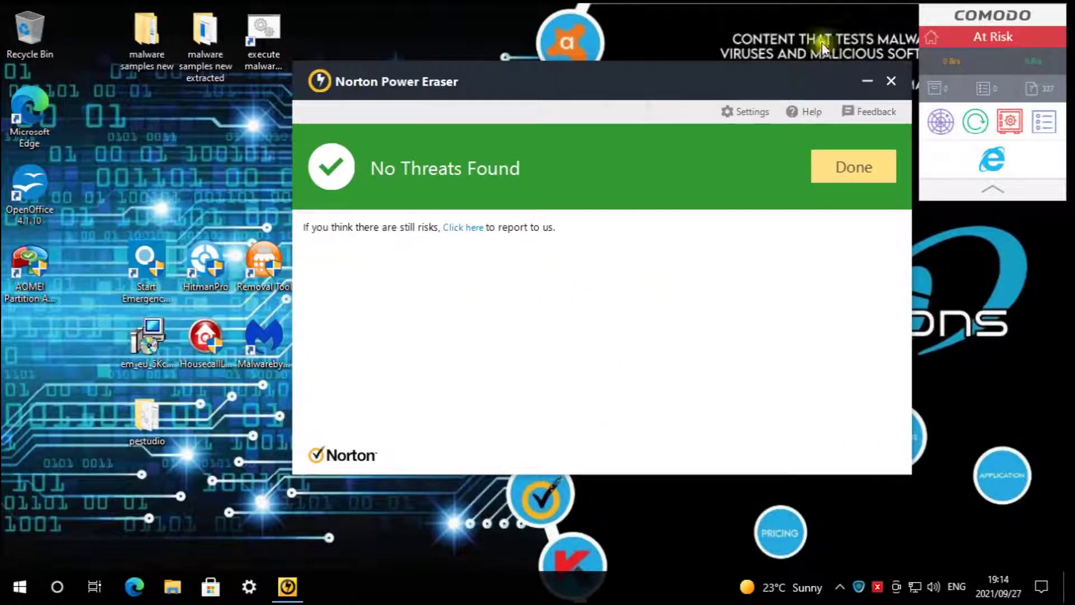
- Acknowledge Norton Power Eraser's No Threats Found result, close the program, and deselect the desktop folder
click(857, 175)
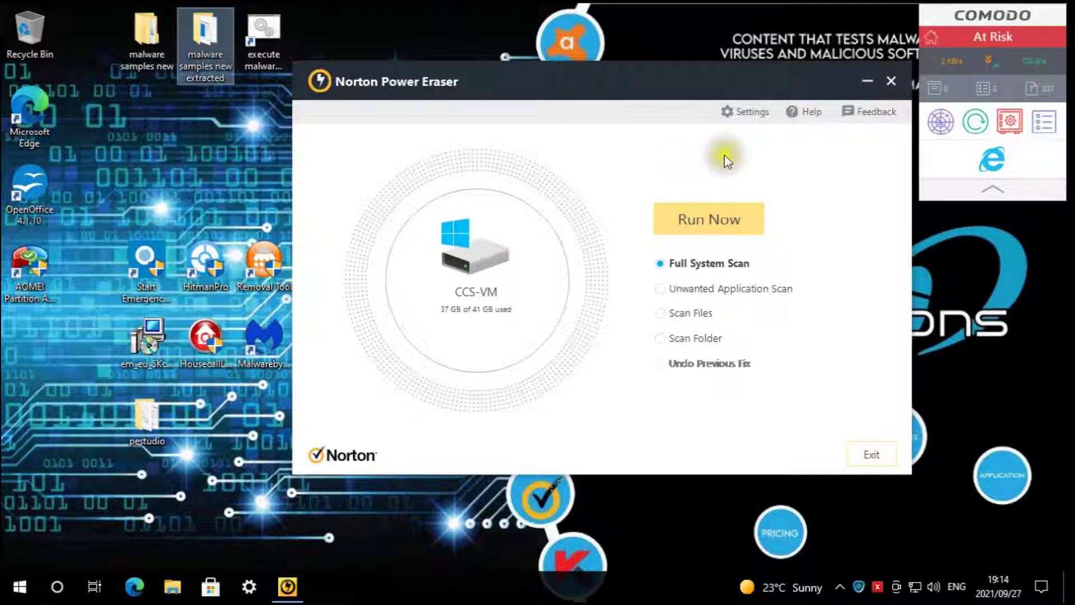
click(893, 82)
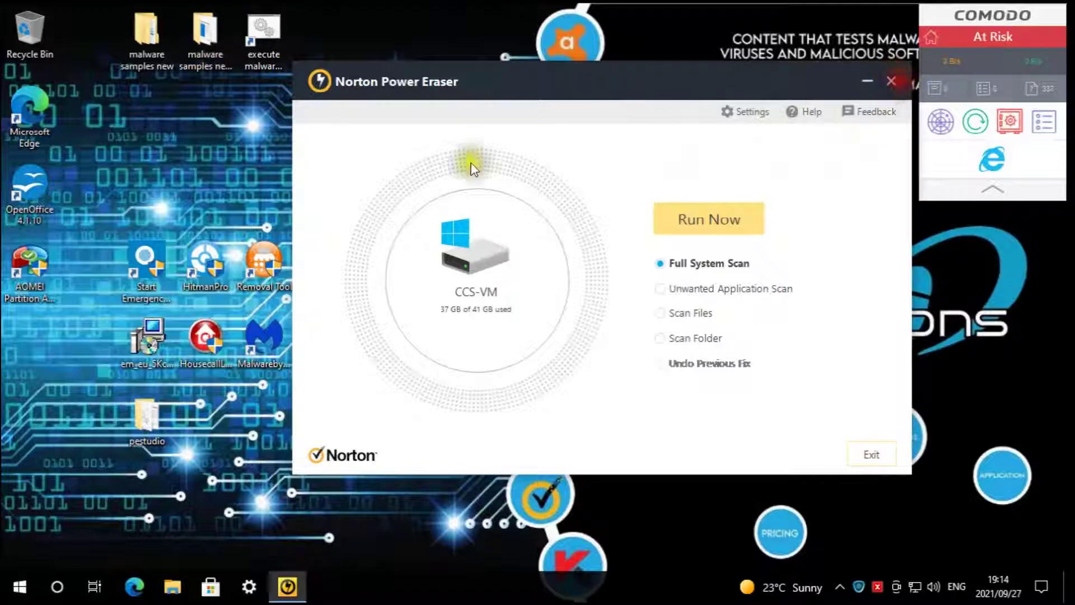
click(433, 162)
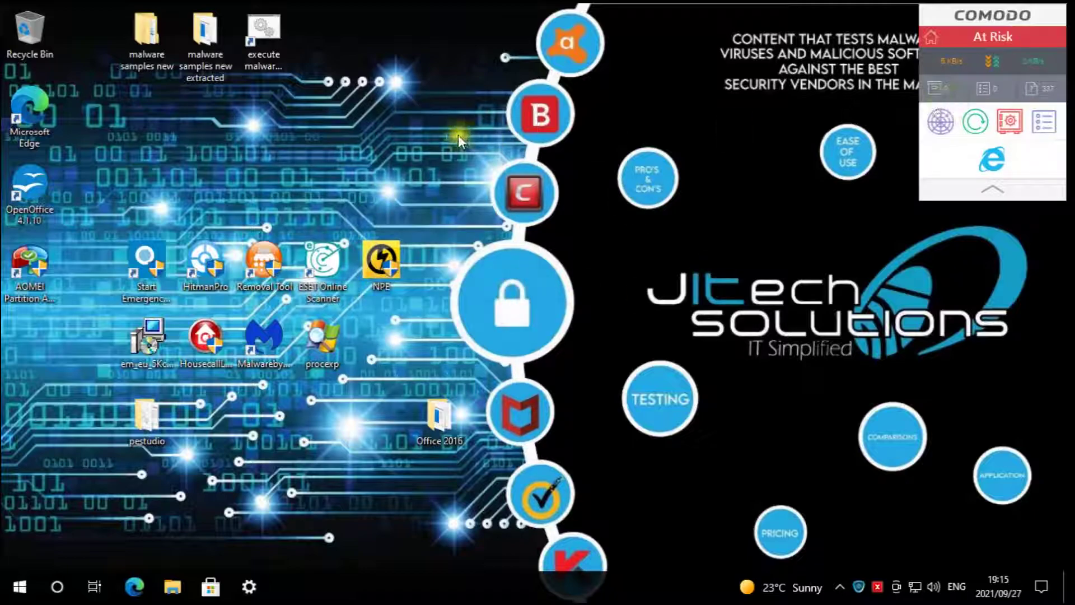
- Browse malware samples new, Downloads (MBSetup installer), Documents and Pictures, then close the Pictures window
click(135, 48)
double_click(134, 48)
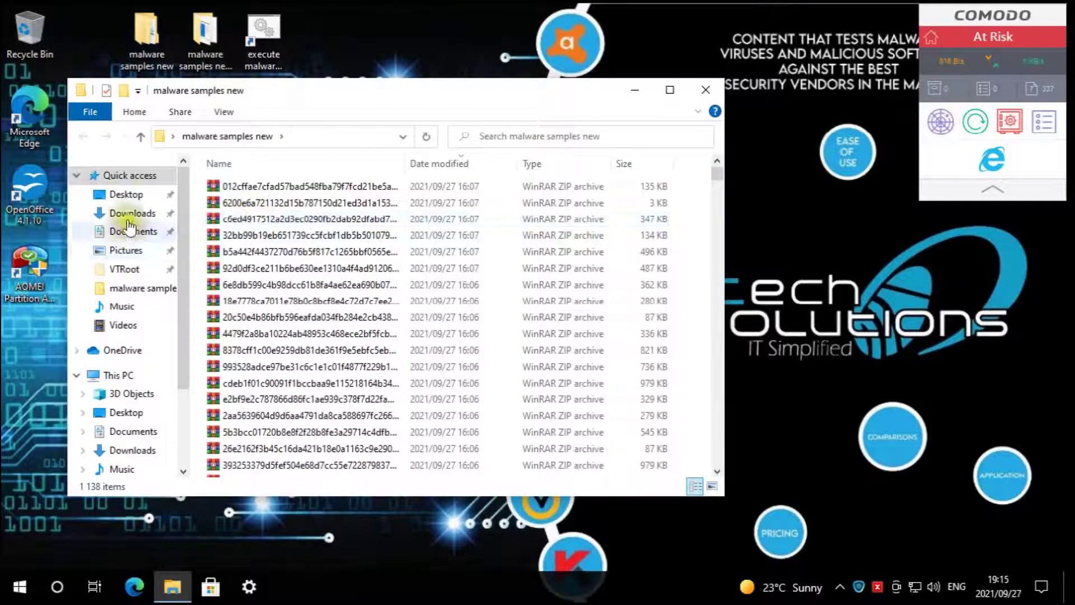
click(132, 214)
click(274, 206)
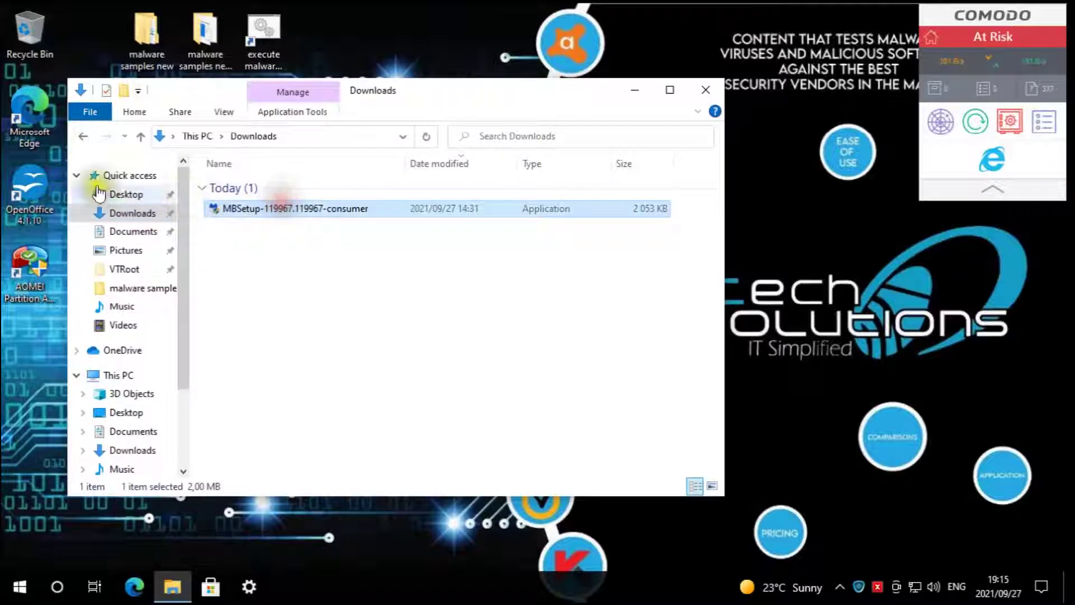
click(127, 231)
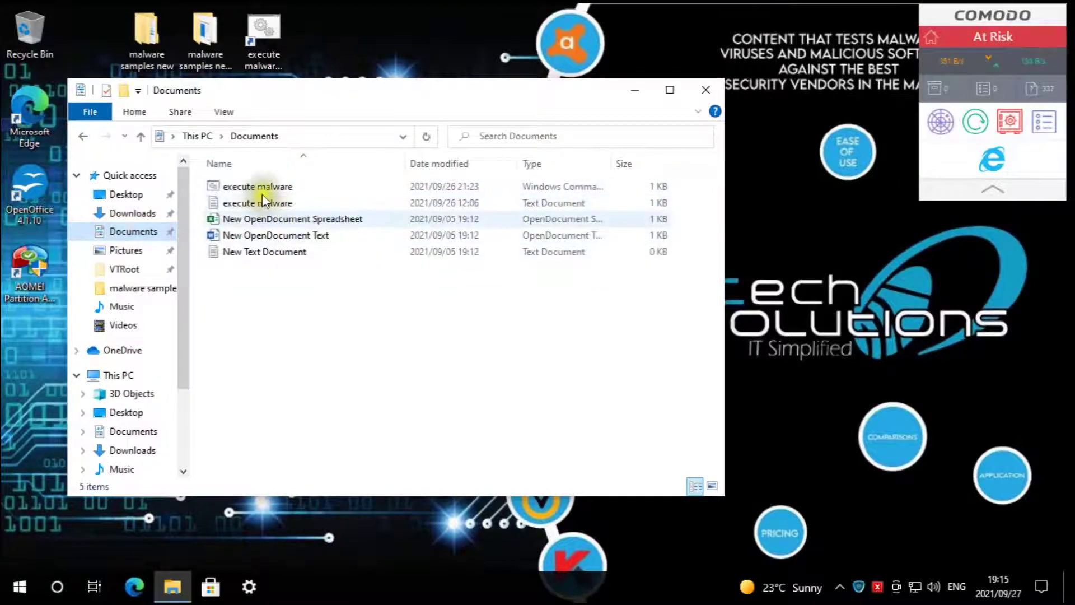
click(147, 253)
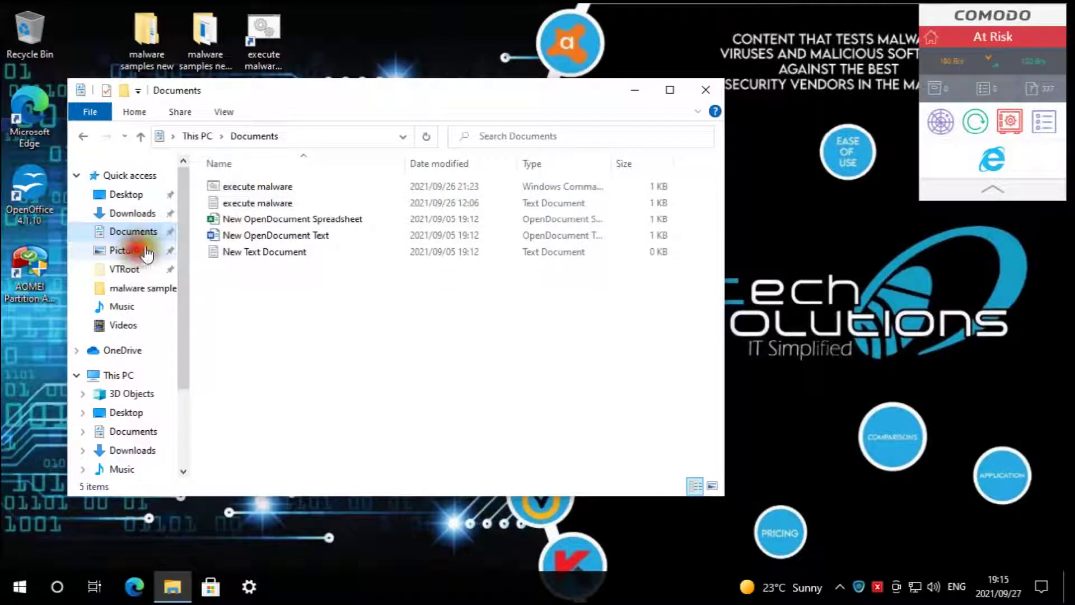
scroll(583, 291, down, 5)
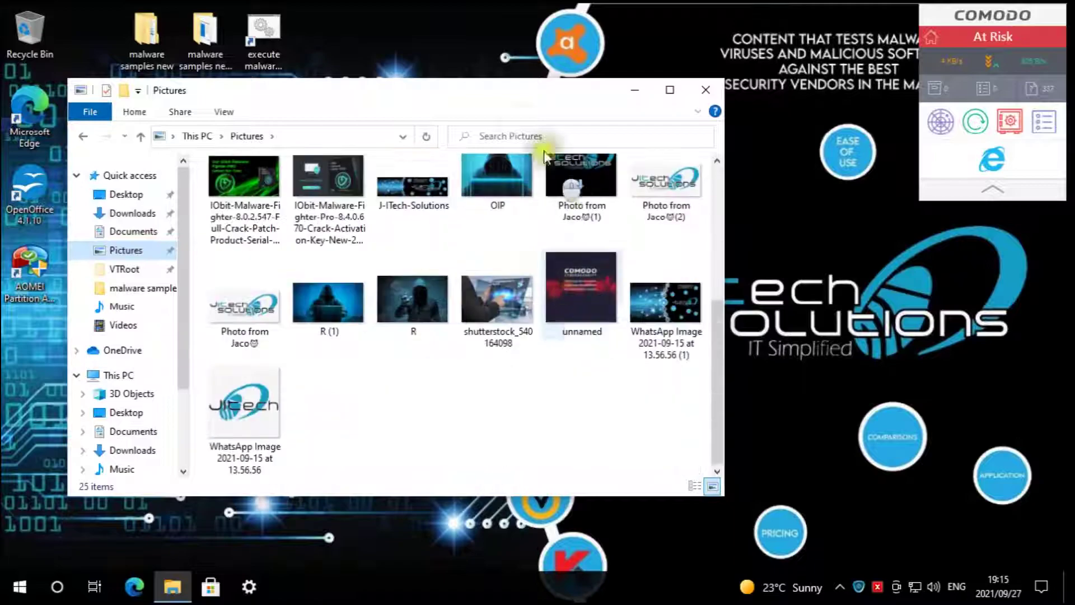
drag(486, 86, 637, 71)
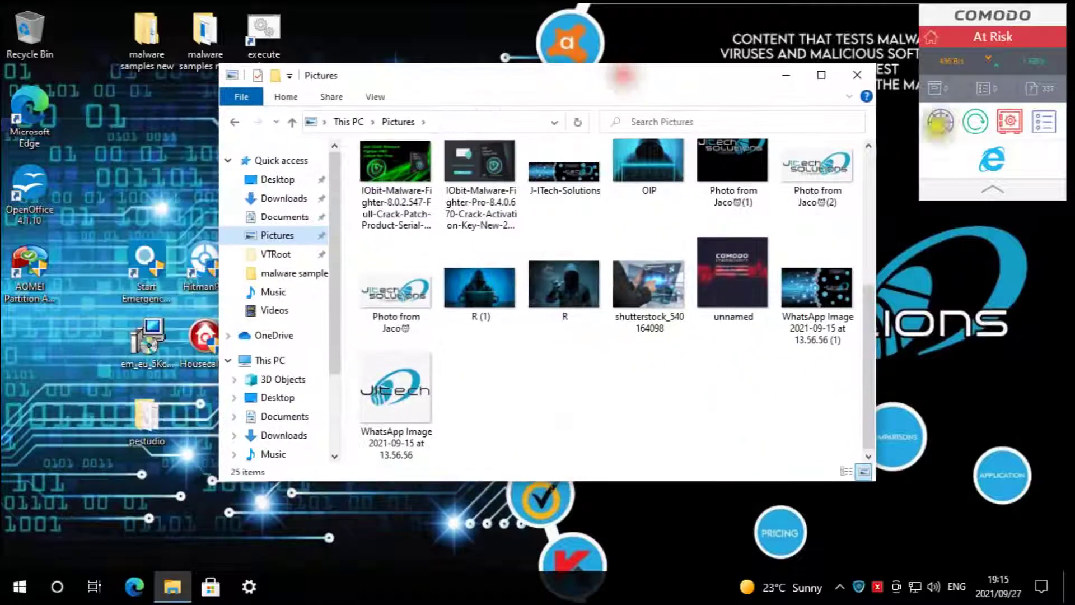
click(860, 72)
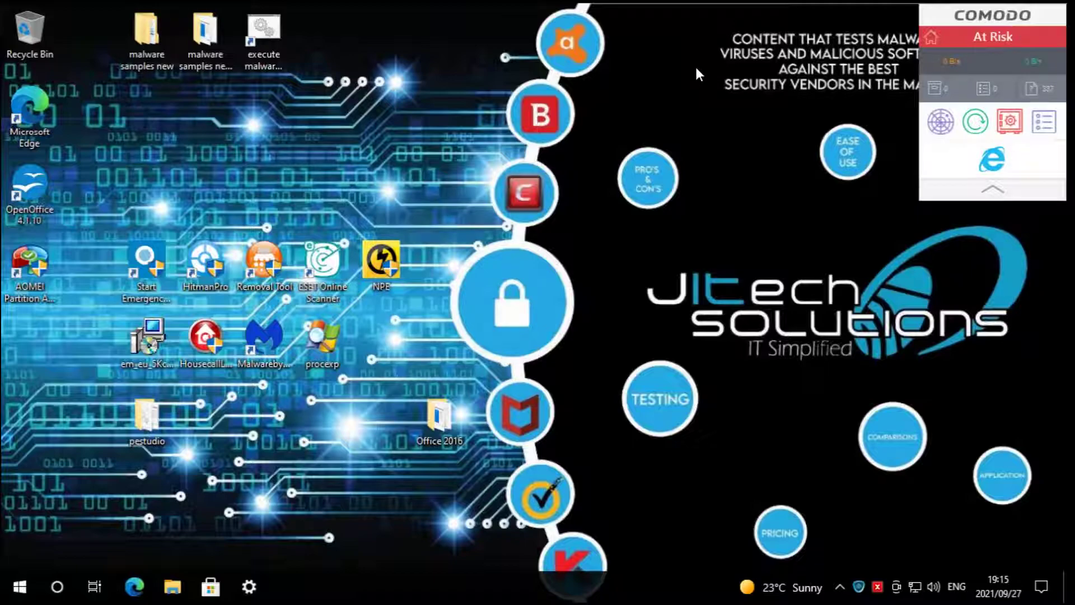
click(696, 66)
click(721, 65)
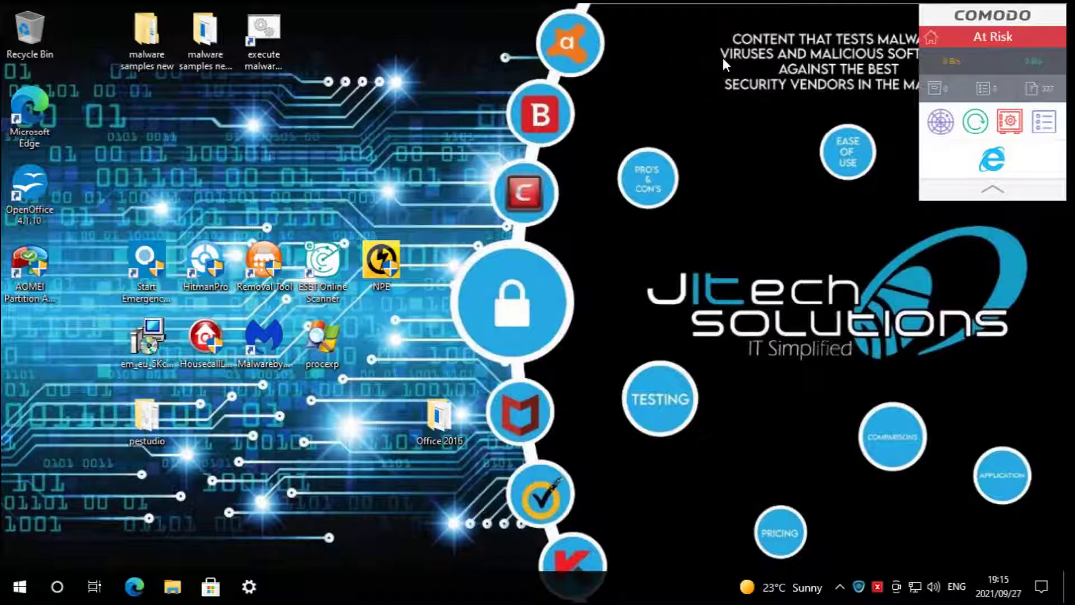